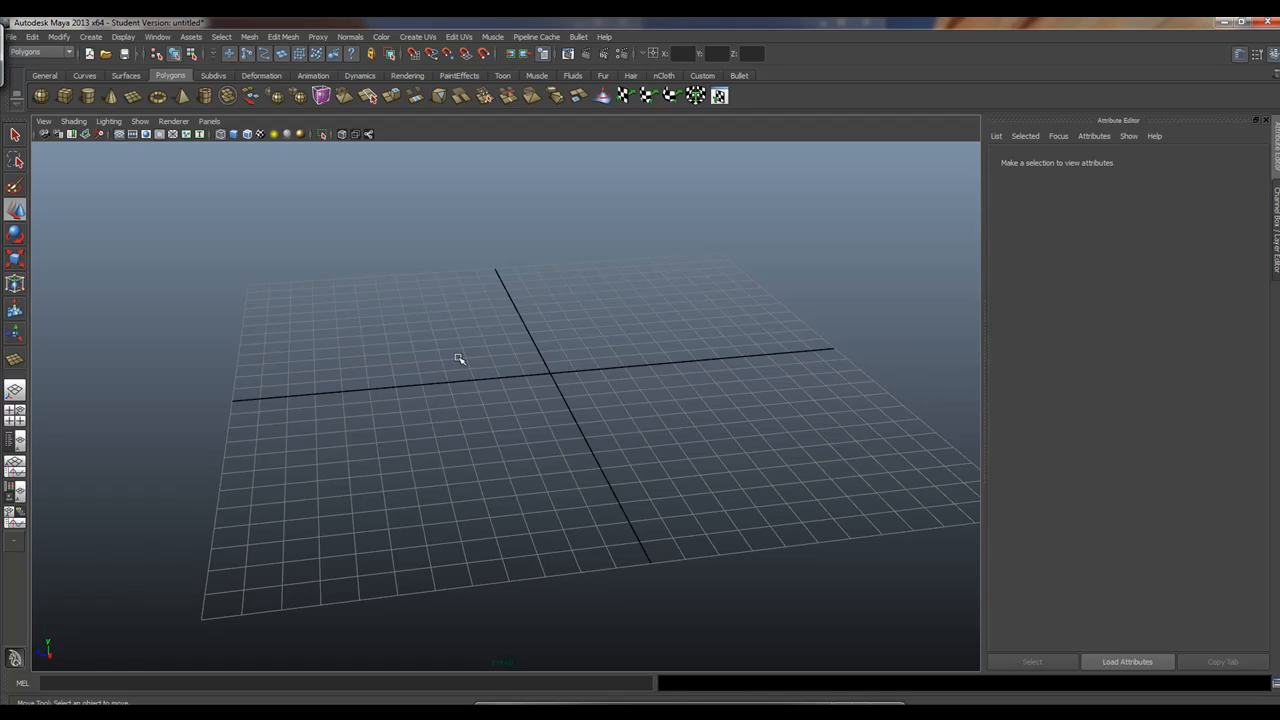
pyautogui.keyDown('alt'); pyautogui.moveTo(459, 358); pyautogui.dragTo(523, 357); pyautogui.keyUp('alt')
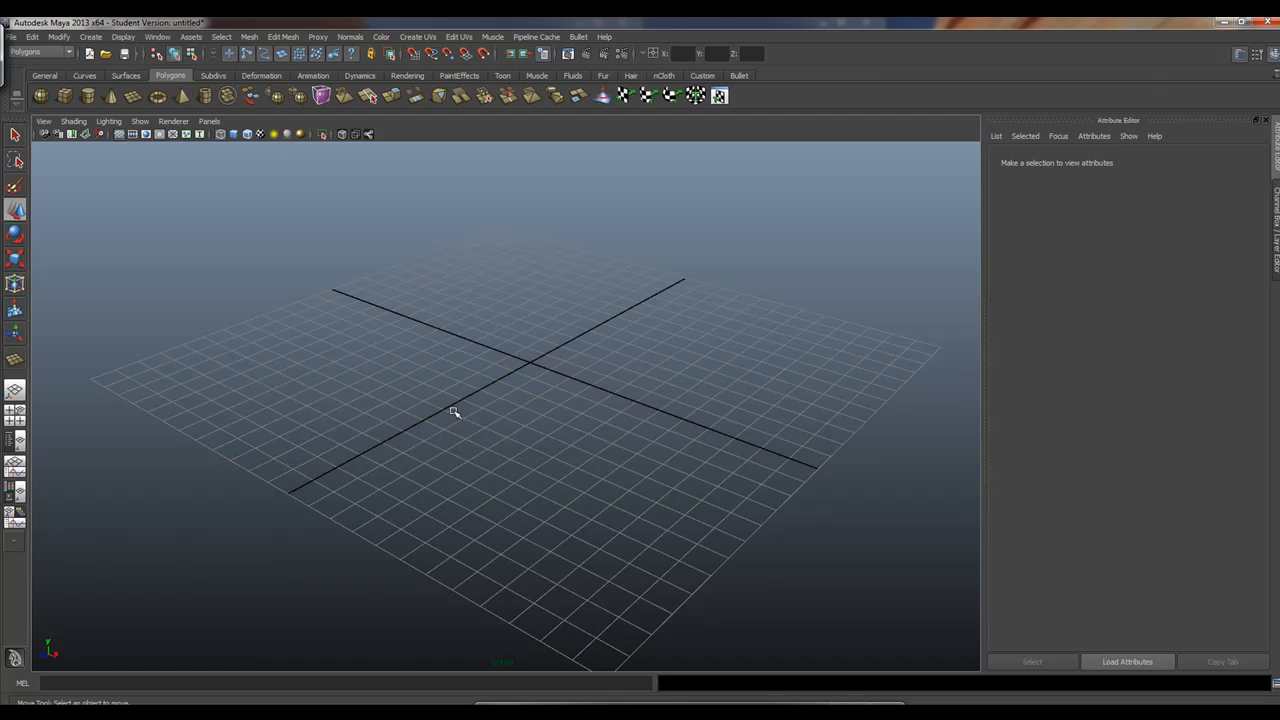
pyautogui.keyDown('alt'); pyautogui.moveTo(590, 410); pyautogui.dragTo(554, 446); pyautogui.keyUp('alt')
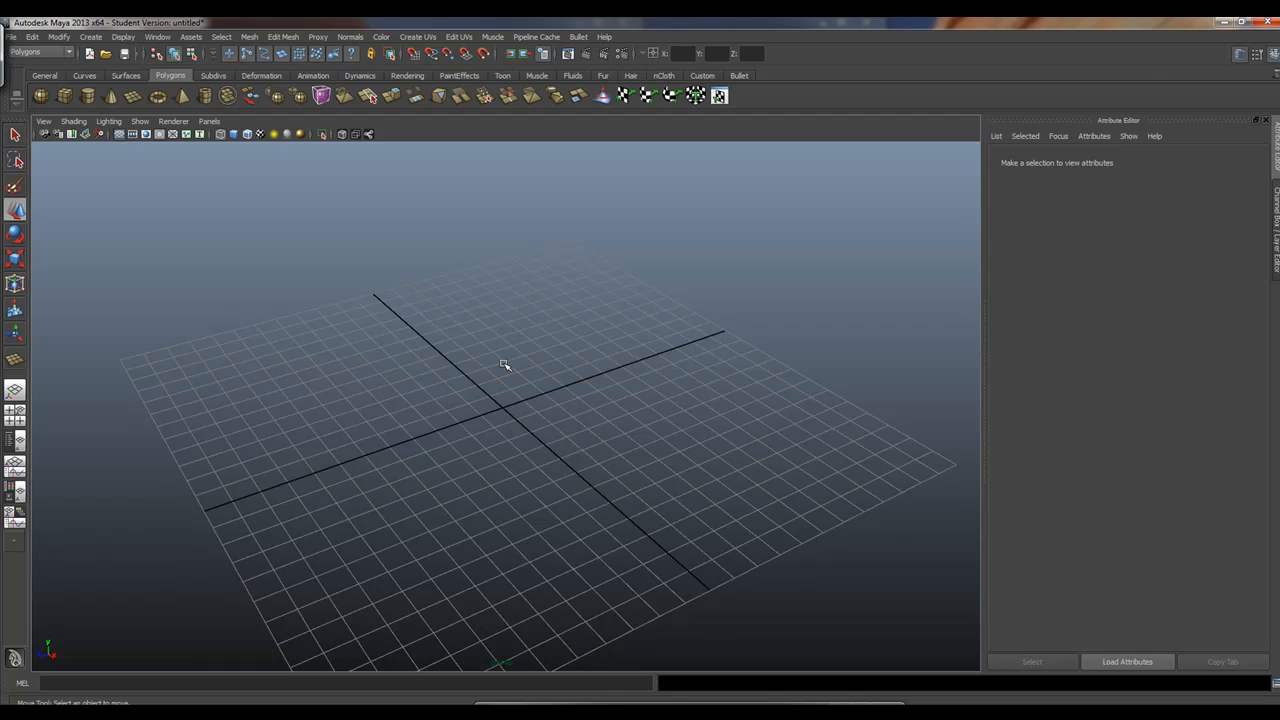
pyautogui.keyDown('alt'); pyautogui.moveTo(544, 405); pyautogui.dragTo(469, 396, button='right'); pyautogui.keyUp('alt')
pyautogui.keyDown('alt'); pyautogui.moveTo(471, 395); pyautogui.dragTo(481, 365, button='middle'); pyautogui.keyUp('alt')
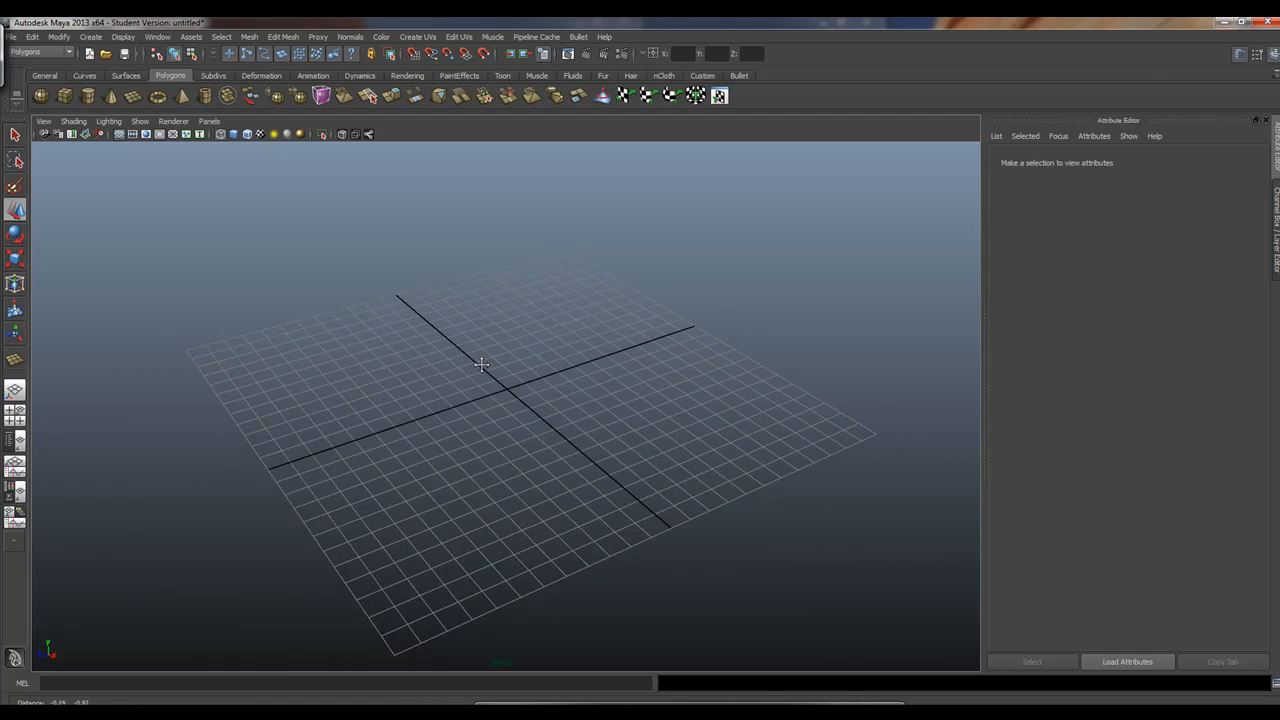
pyautogui.scroll(2, 481, 365)
pyautogui.scroll(-2, 481, 362)
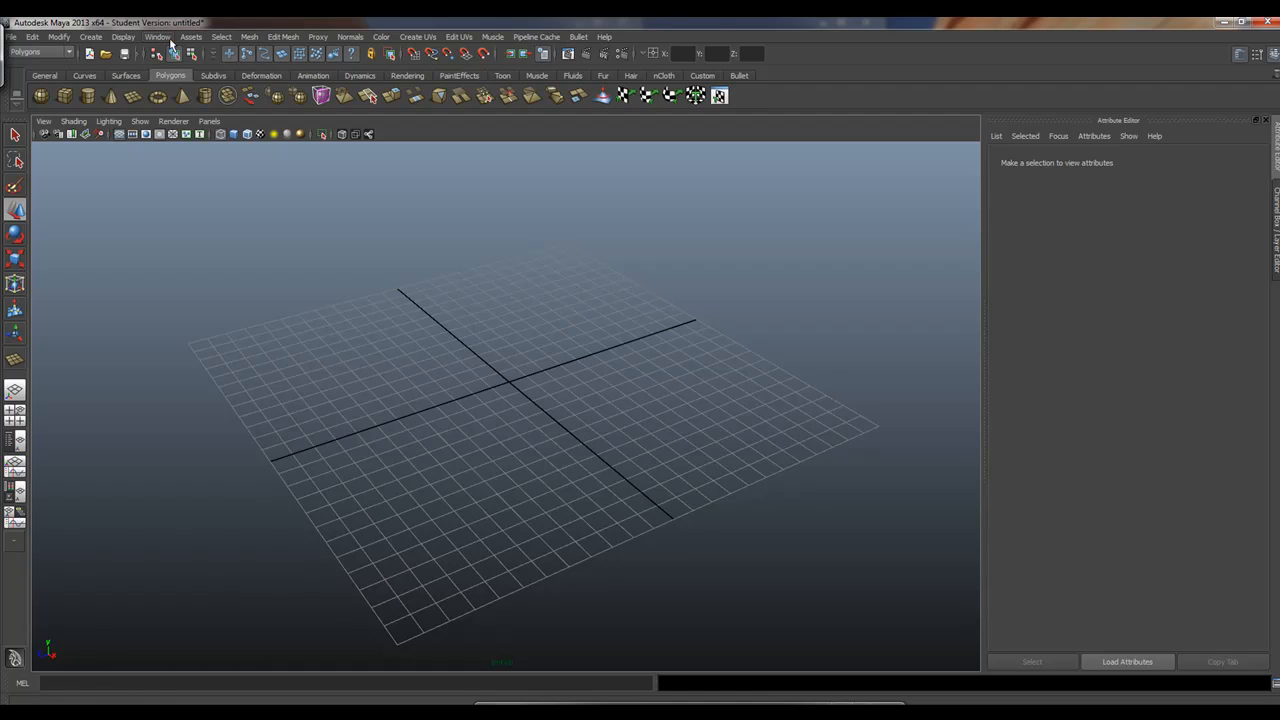
# Switch to the Surfaces menu set and create a NURBS circle on the grid near the origin
pyautogui.click(52, 53)
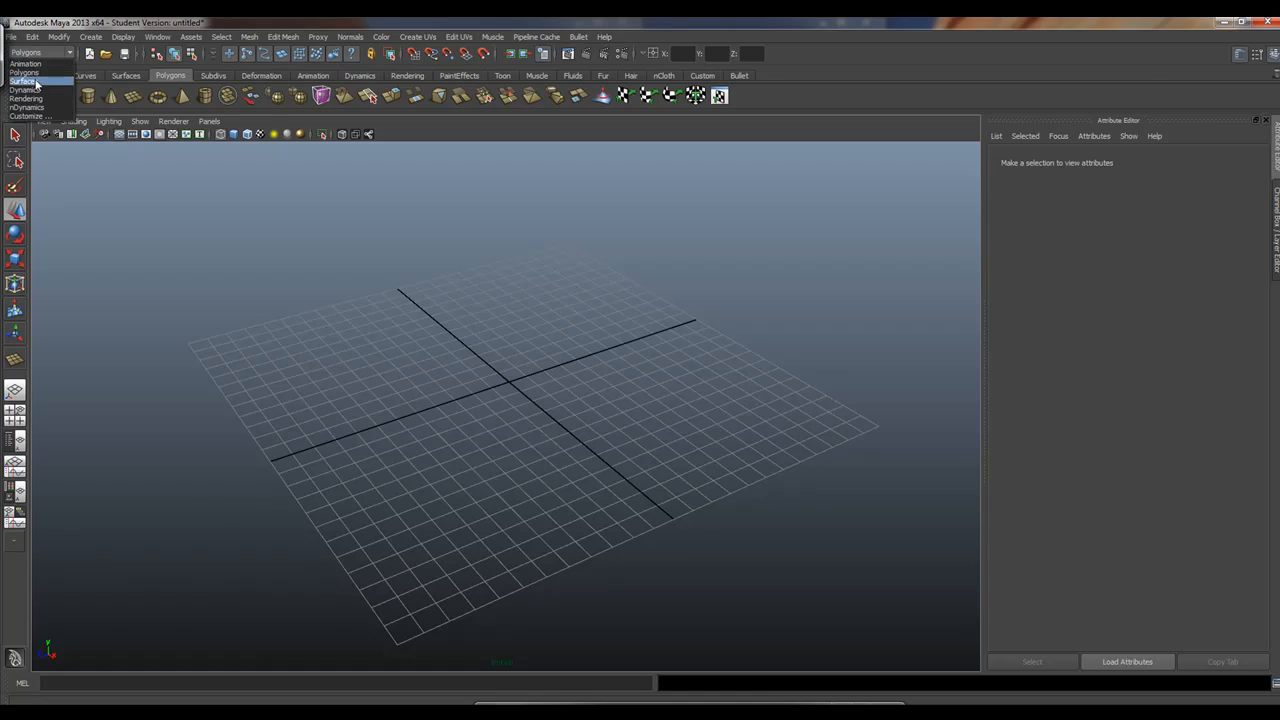
pyautogui.click(30, 81)
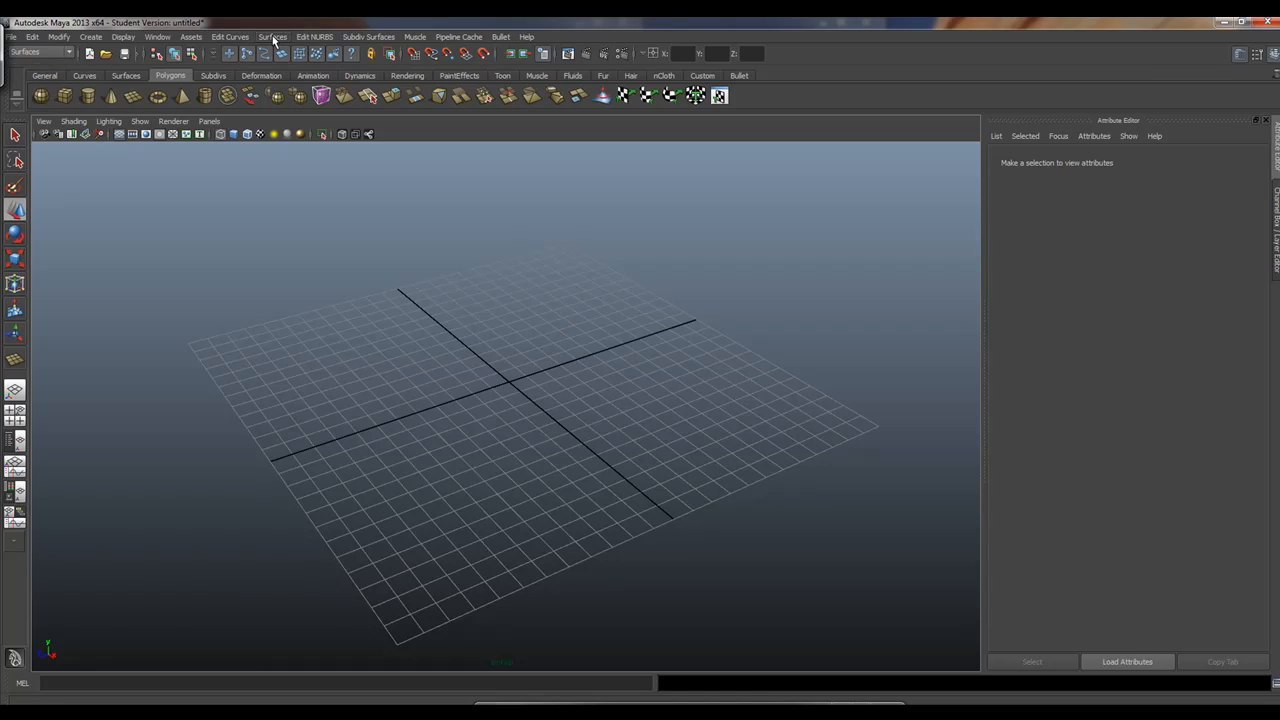
pyautogui.click(79, 75)
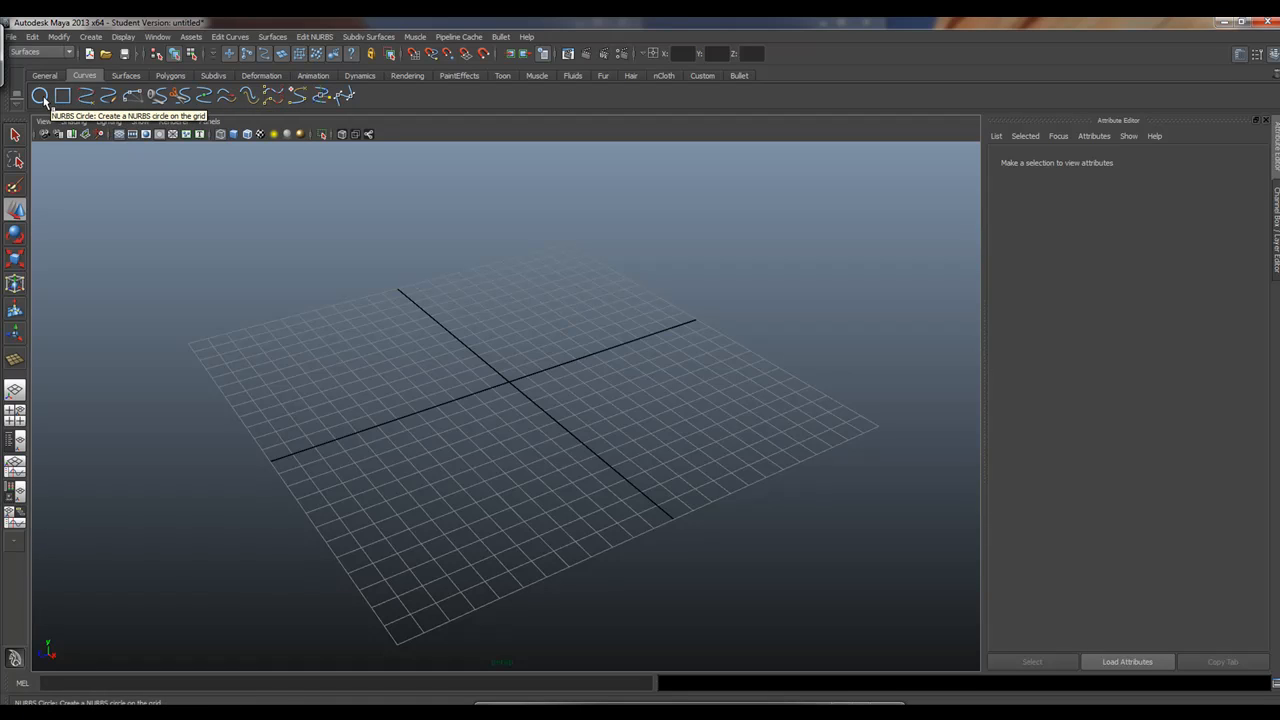
pyautogui.click(40, 96)
pyautogui.moveTo(498, 372); pyautogui.dragTo(517, 394)
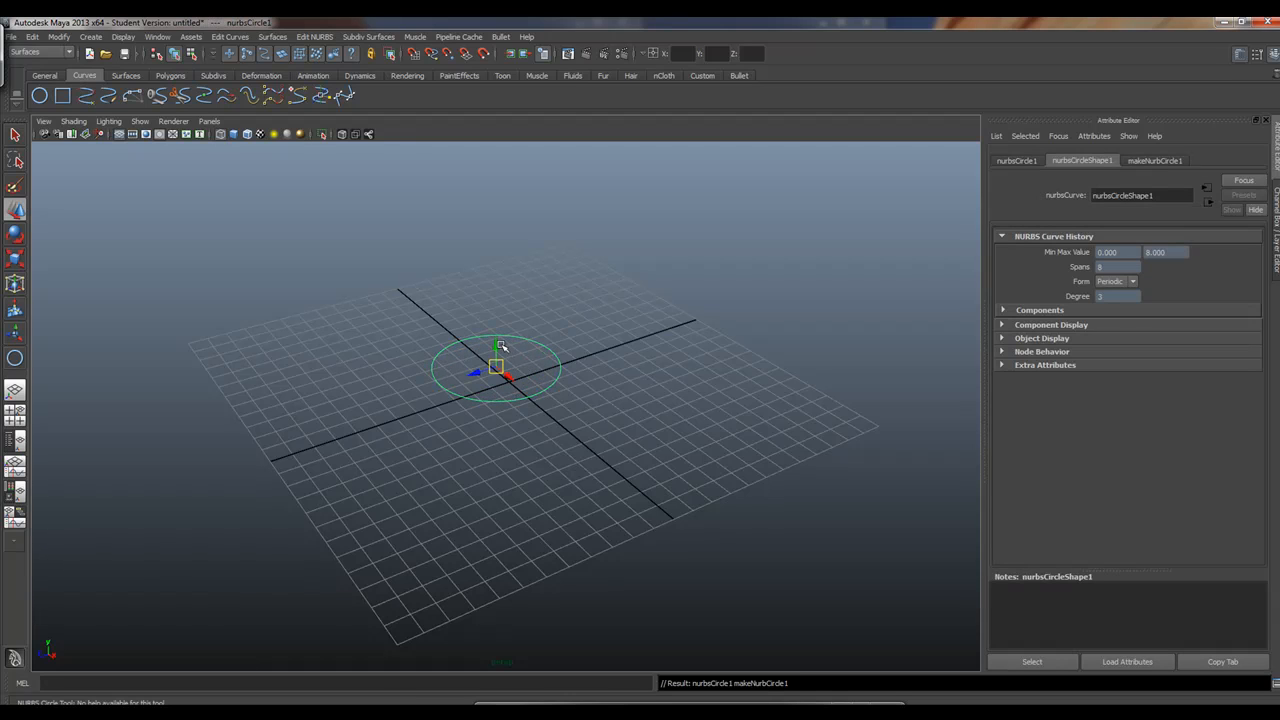
# Duplicate the circle three times, raising each copy to form an evenly spaced vertical stack of four
pyautogui.hotkey('ctrl', 'd')
pyautogui.moveTo(500, 345); pyautogui.dragTo(509, 165)
pyautogui.hotkey('ctrl', 'd')
pyautogui.hotkey('ctrl', 'd')
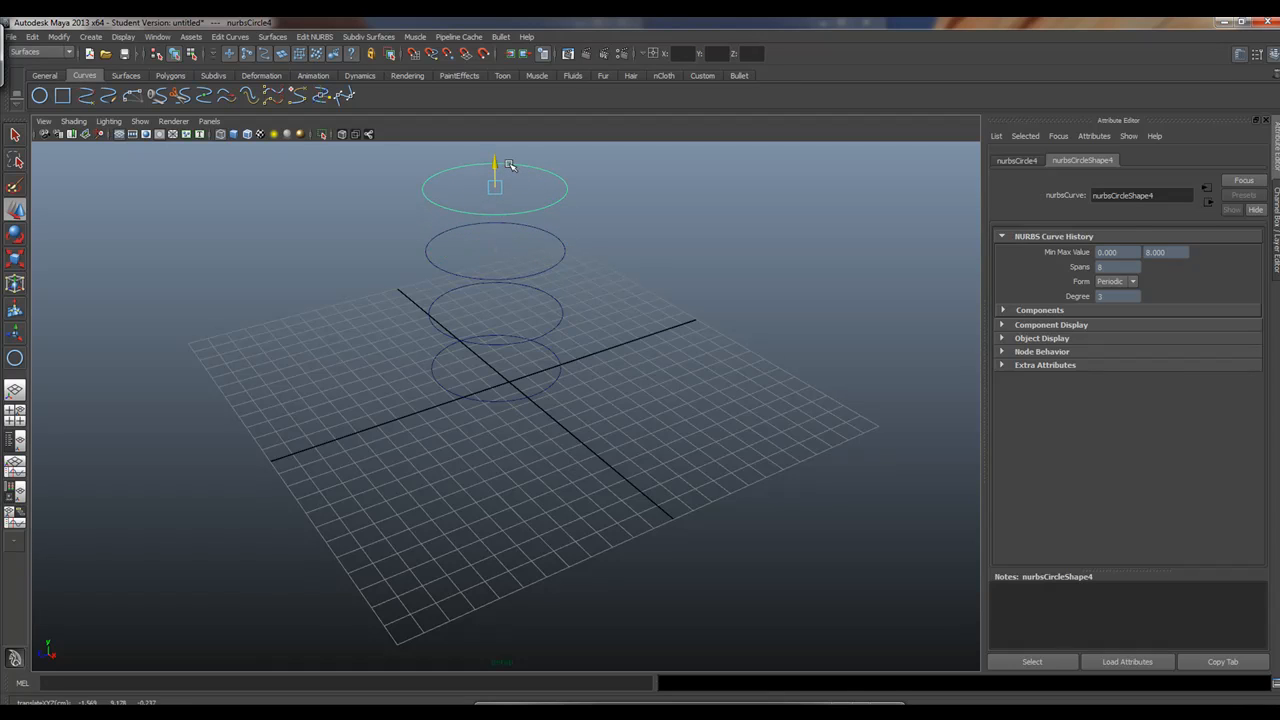
# Scale the lowest circle of the stack up uniformly to about 1.44 times its size
pyautogui.keyDown('alt'); pyautogui.moveTo(651, 425); pyautogui.dragTo(571, 429); pyautogui.keyUp('alt')
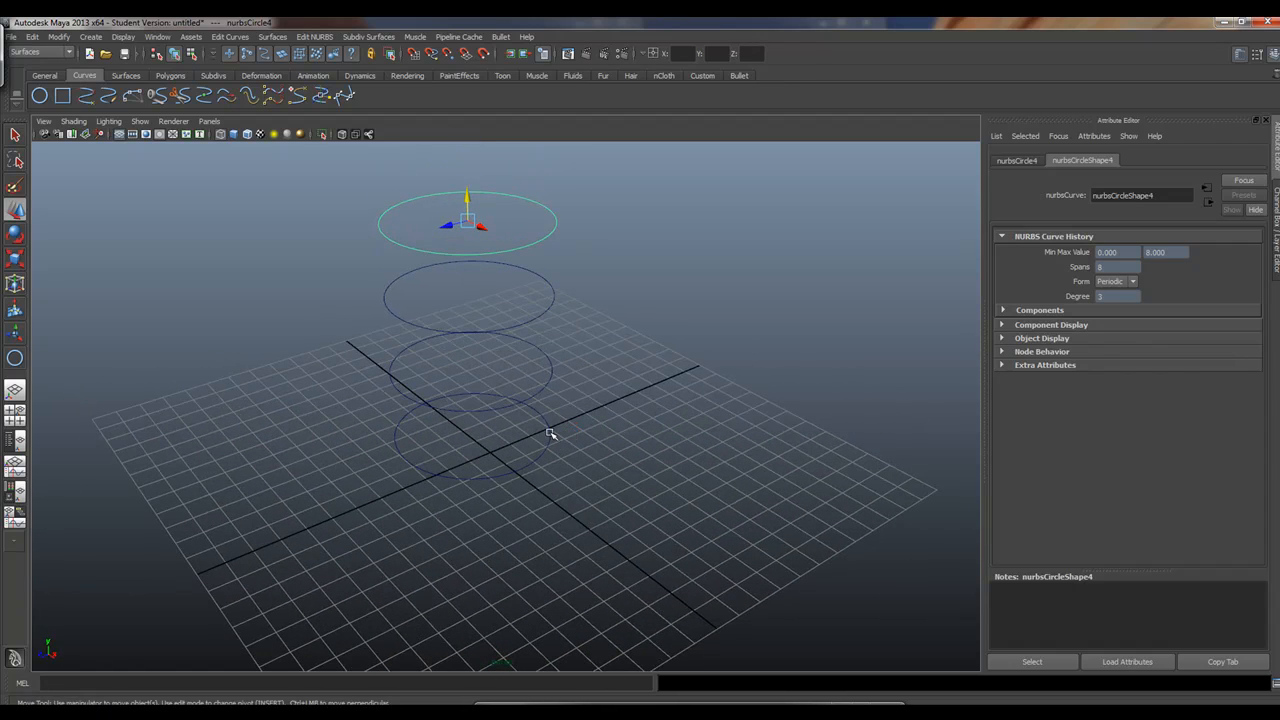
pyautogui.click(549, 433)
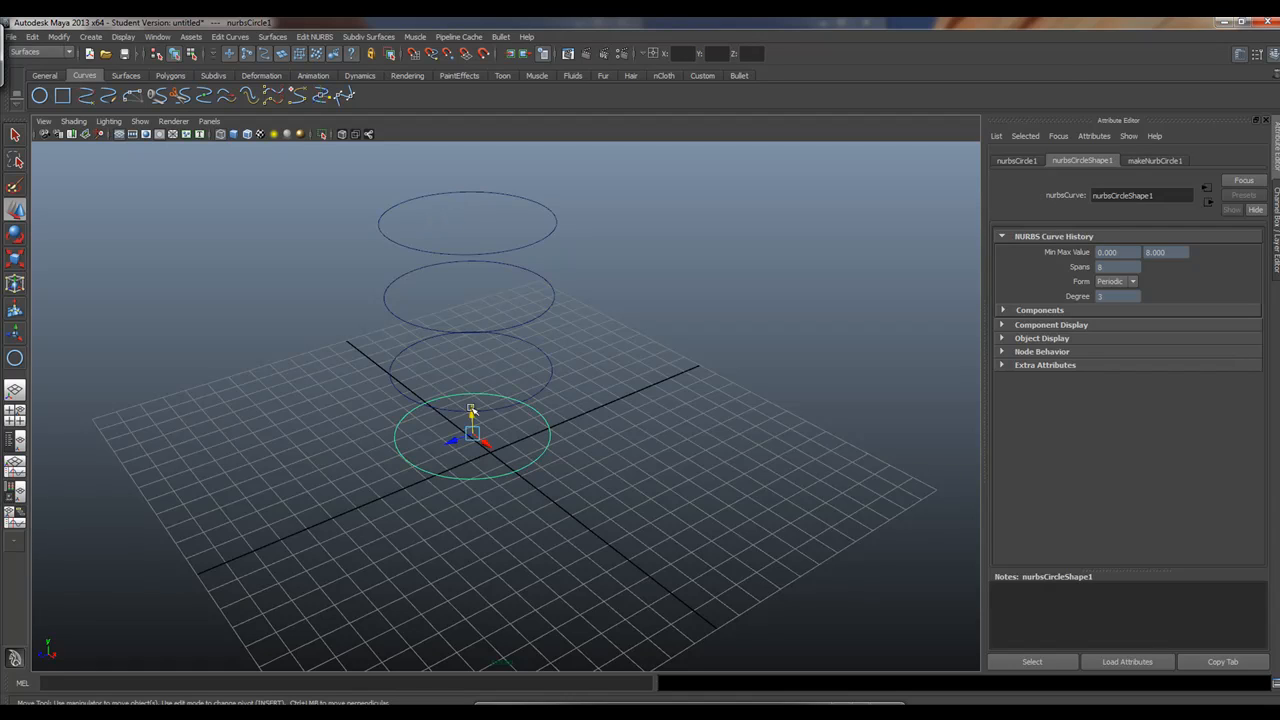
pyautogui.click(15, 259)
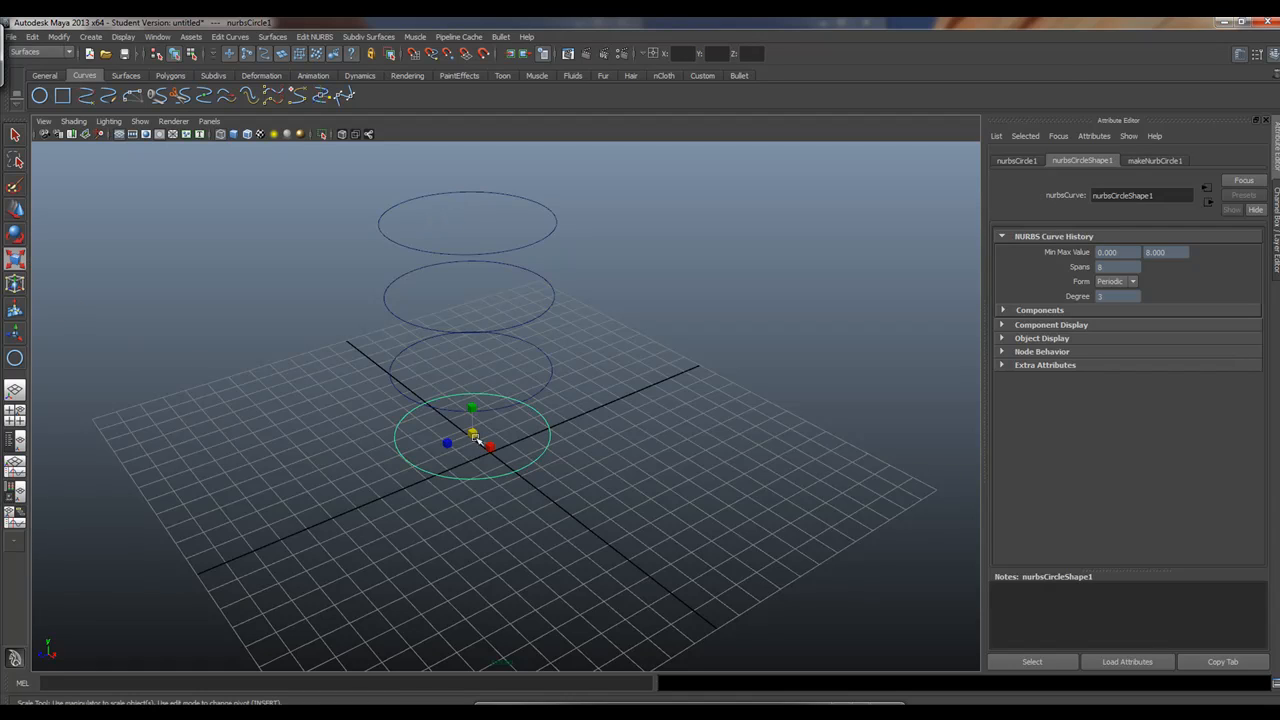
pyautogui.moveTo(474, 434); pyautogui.dragTo(530, 414)
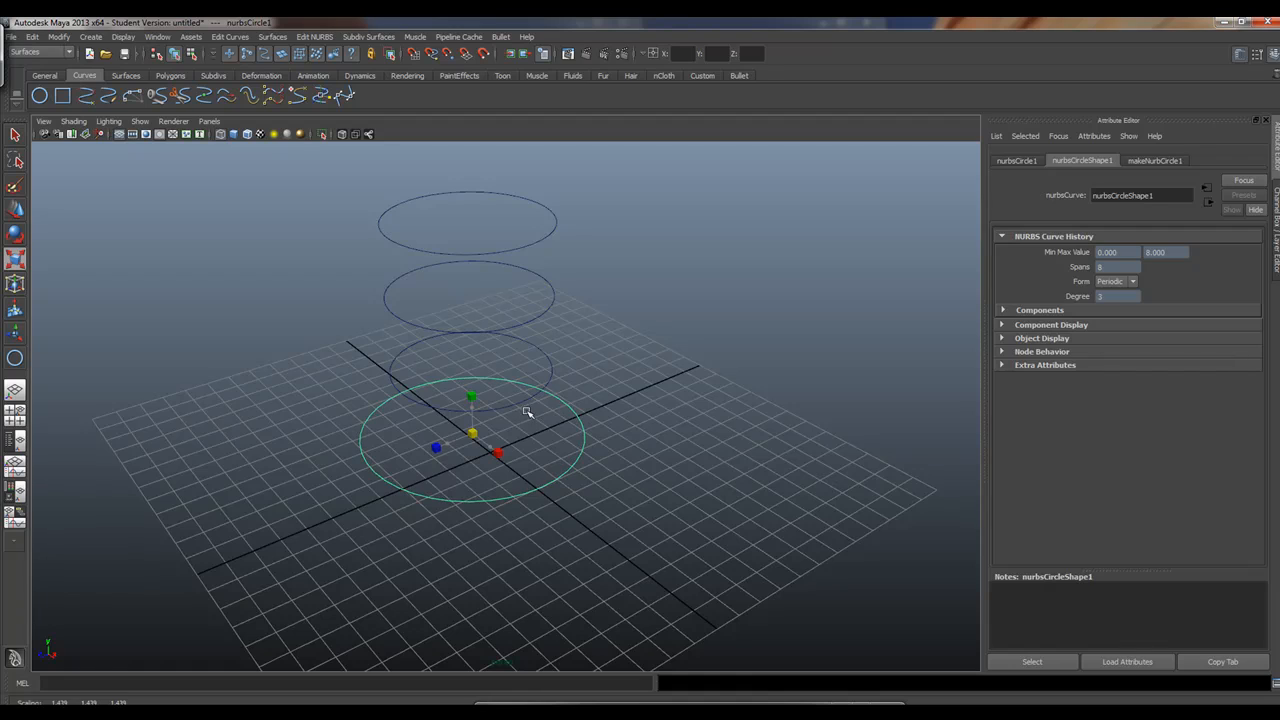
# Scale each of the three upper circles down slightly and uniformly to taper the stack
pyautogui.click(550, 366)
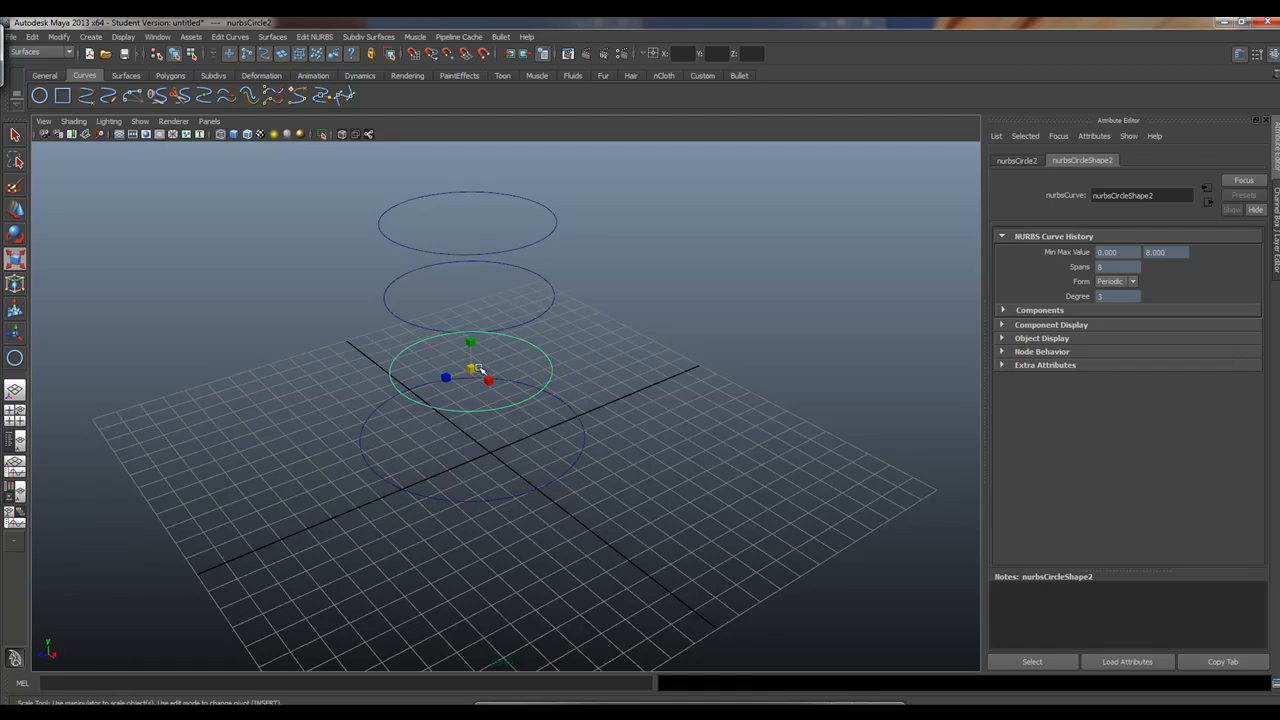
pyautogui.moveTo(481, 370); pyautogui.dragTo(470, 368)
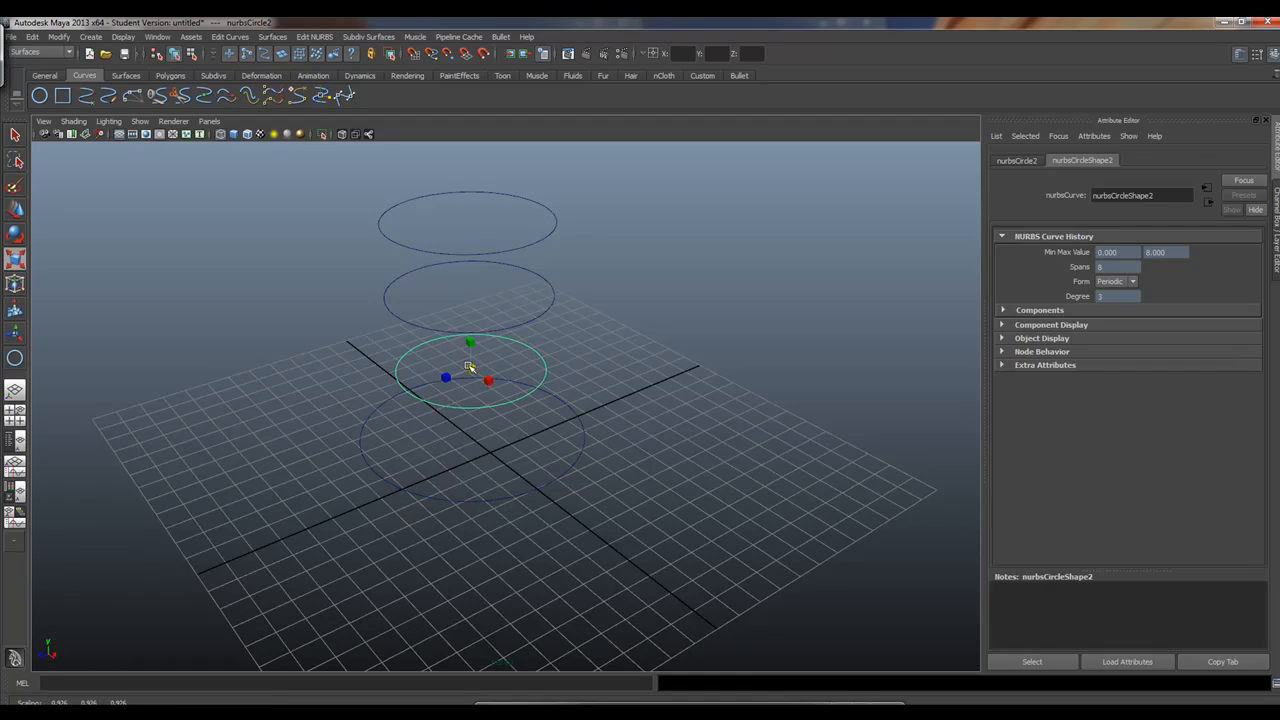
pyautogui.click(550, 300)
pyautogui.moveTo(471, 296); pyautogui.dragTo(445, 297)
pyautogui.click(559, 221)
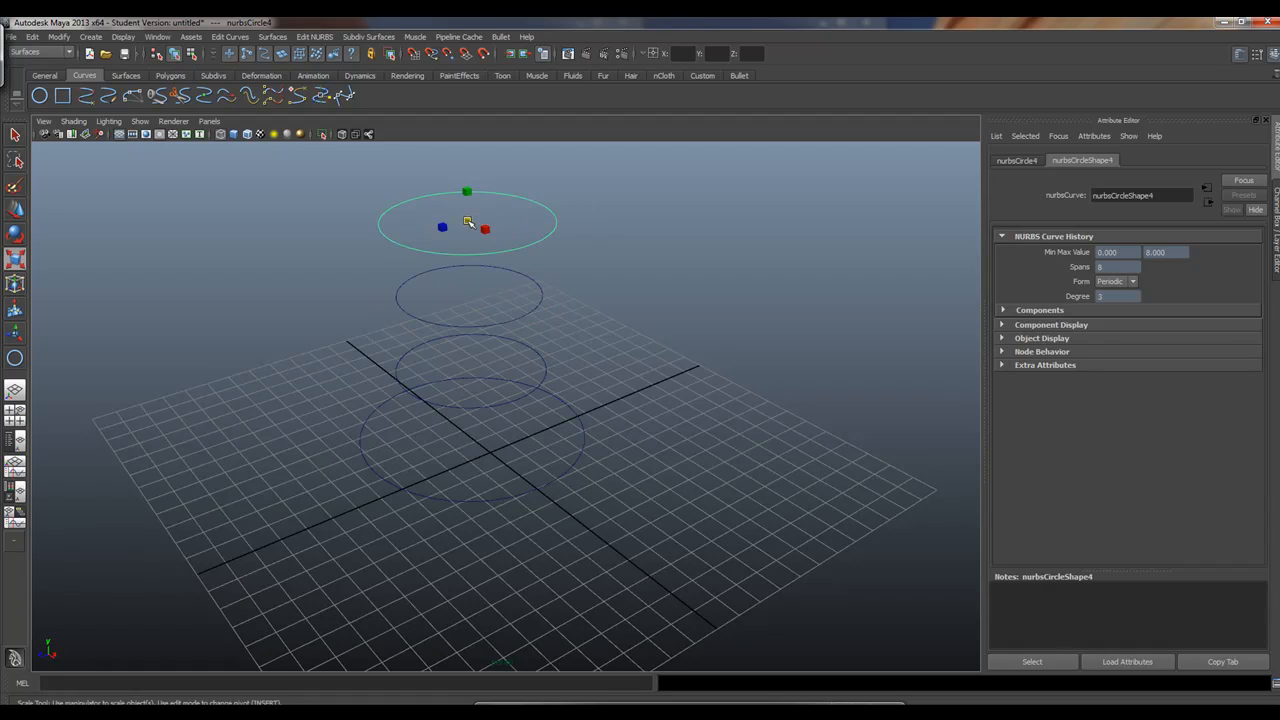
pyautogui.moveTo(469, 221); pyautogui.dragTo(557, 371)
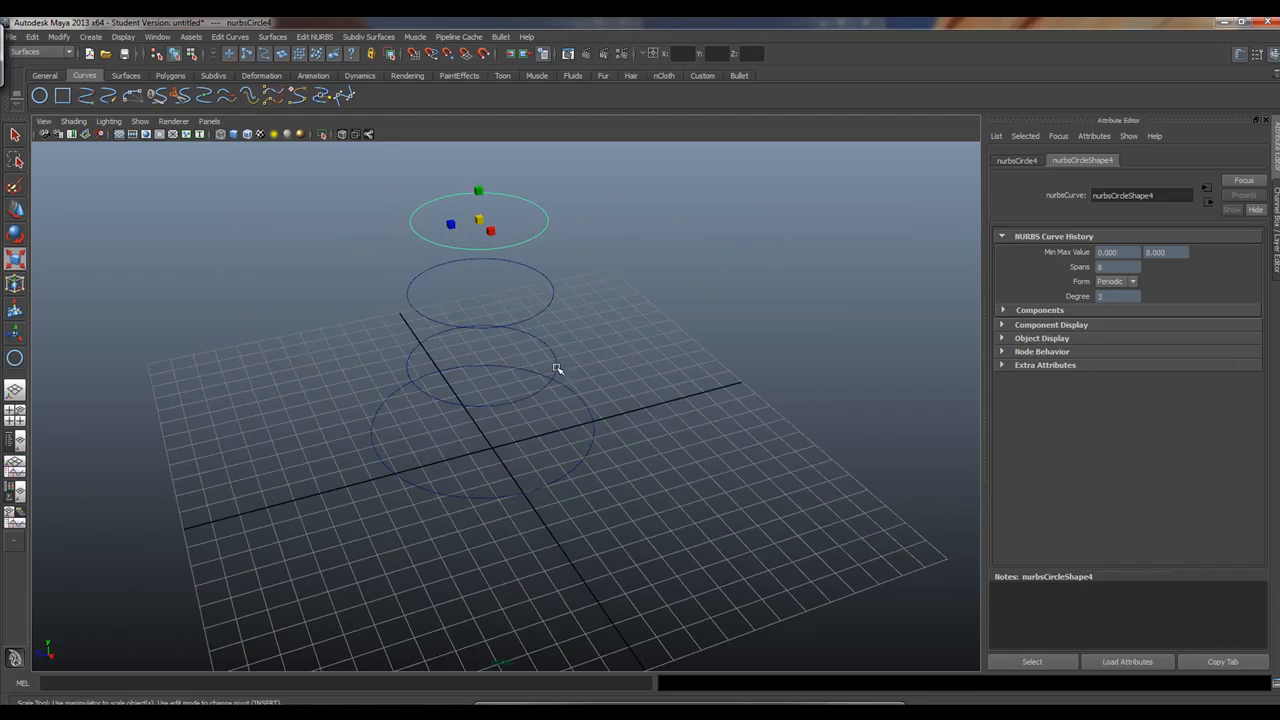
# Select every other control vertex of the lowest circle and scale them inward to form a four-pointed star
pyautogui.click(437, 492)
pyautogui.rightClick(437, 492)
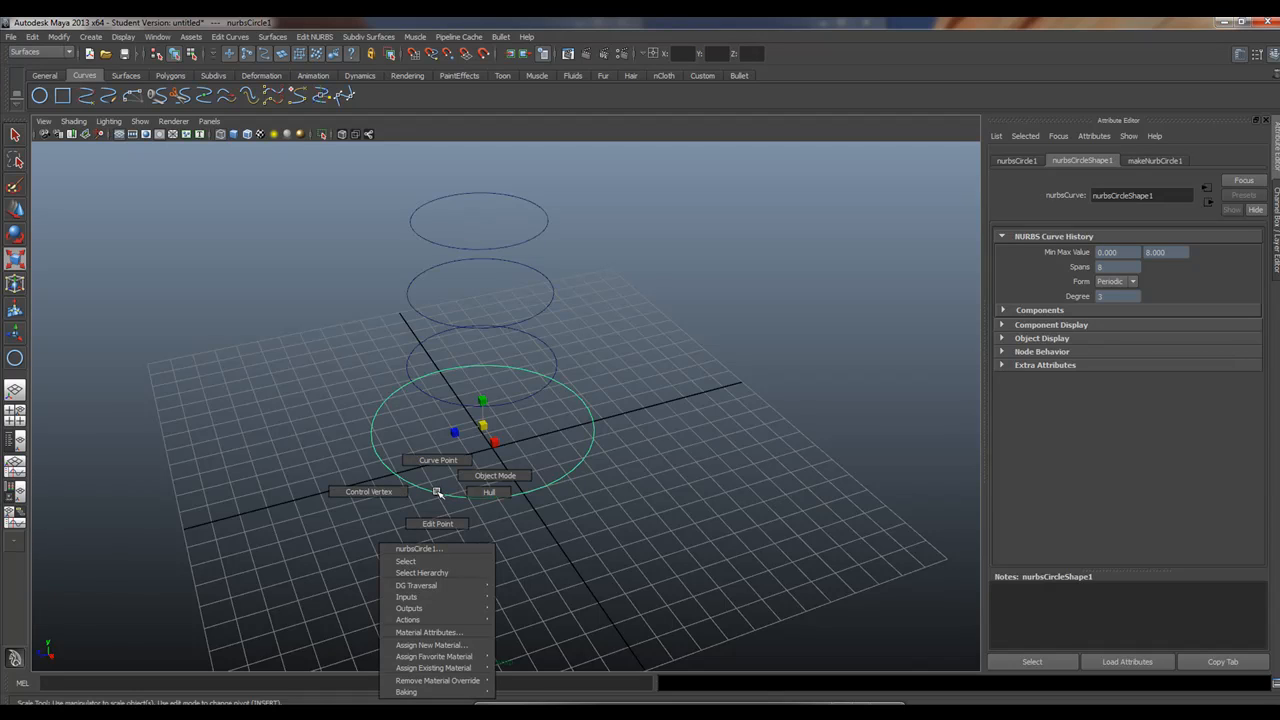
pyautogui.moveTo(437, 492); pyautogui.dragTo(403, 492, button='right')
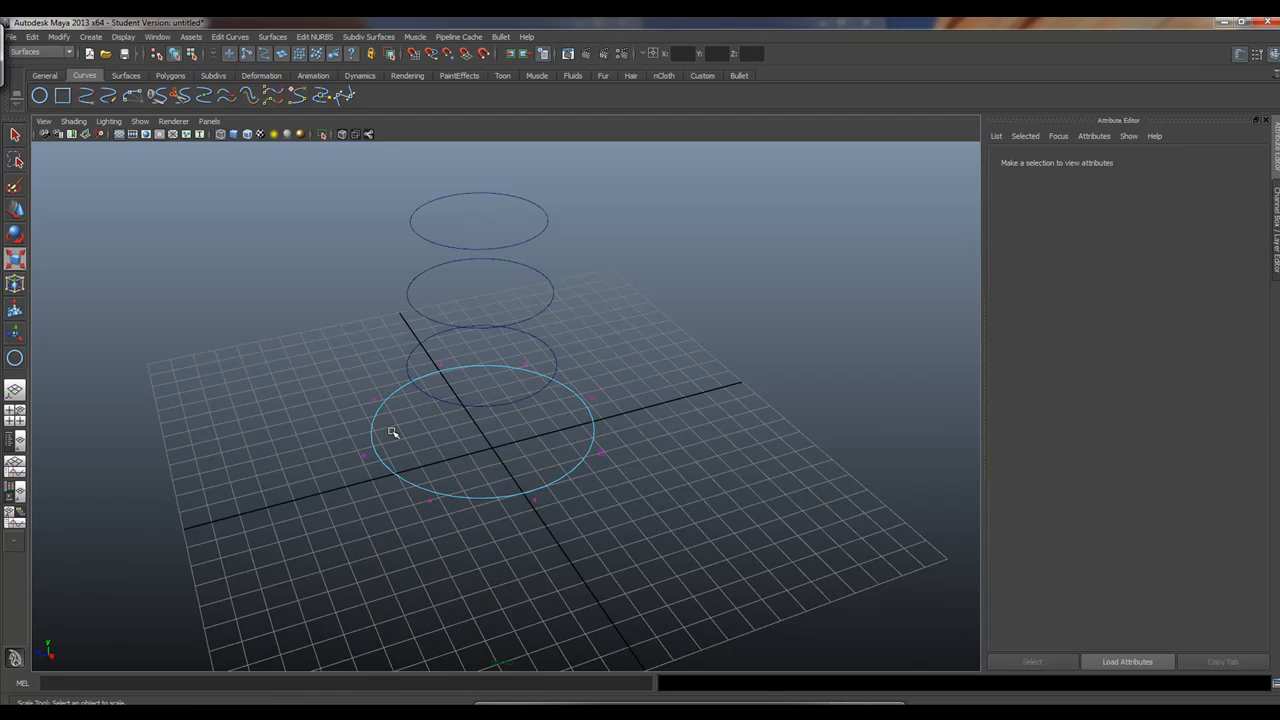
pyautogui.click(341, 467)
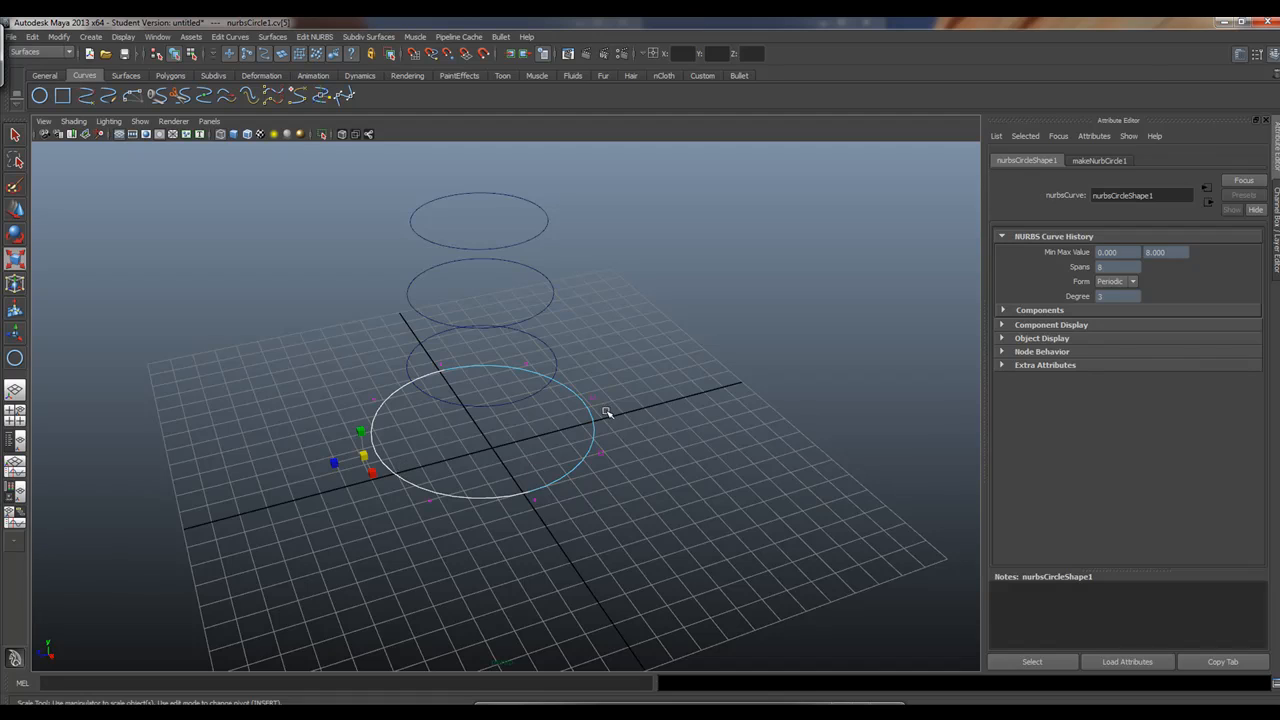
pyautogui.keyDown('shift'); pyautogui.moveTo(617, 390); pyautogui.dragTo(566, 418); pyautogui.keyUp('shift')
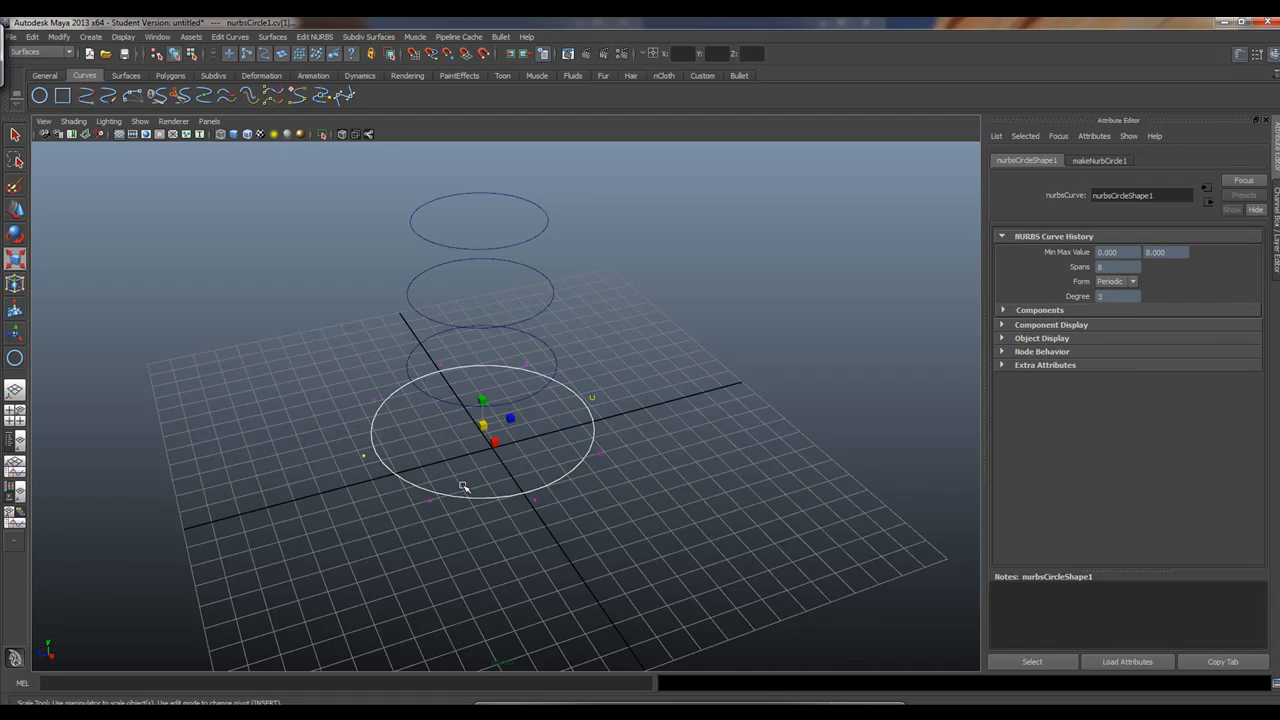
pyautogui.keyDown('shift'); pyautogui.moveTo(620, 453); pyautogui.dragTo(580, 464); pyautogui.keyUp('shift')
pyautogui.moveTo(460, 483)
pyautogui.keyDown('shift'); pyautogui.mouseDown()
pyautogui.moveTo(436, 507)
pyautogui.moveTo(457, 494)
pyautogui.mouseUp(); pyautogui.keyUp('shift')
pyautogui.keyDown('shift'); pyautogui.moveTo(563, 434); pyautogui.dragTo(643, 475); pyautogui.keyUp('shift')
pyautogui.keyDown('shift'); pyautogui.moveTo(432, 350); pyautogui.dragTo(470, 386); pyautogui.keyUp('shift')
pyautogui.keyDown('shift'); pyautogui.moveTo(519, 483); pyautogui.dragTo(553, 515); pyautogui.keyUp('shift')
pyautogui.moveTo(479, 420); pyautogui.dragTo(366, 420)
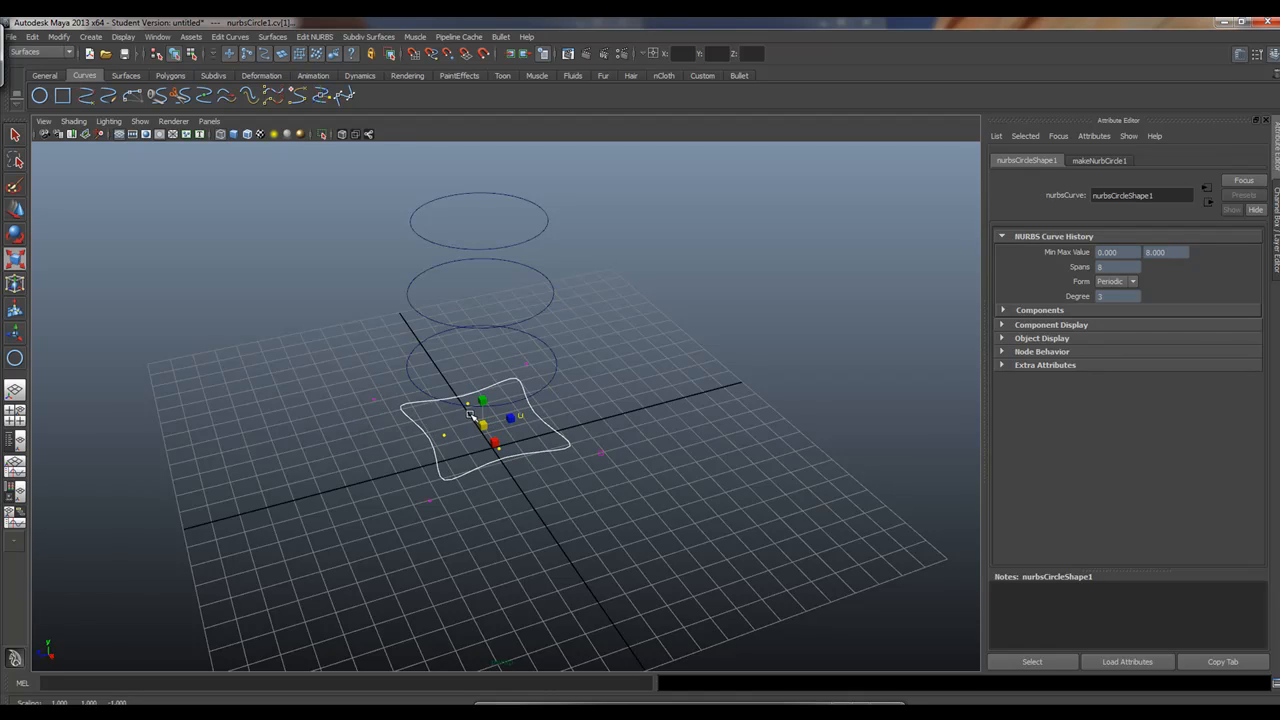
pyautogui.moveTo(436, 458); pyautogui.dragTo(466, 446, button='right')
pyautogui.moveTo(484, 424); pyautogui.dragTo(470, 424)
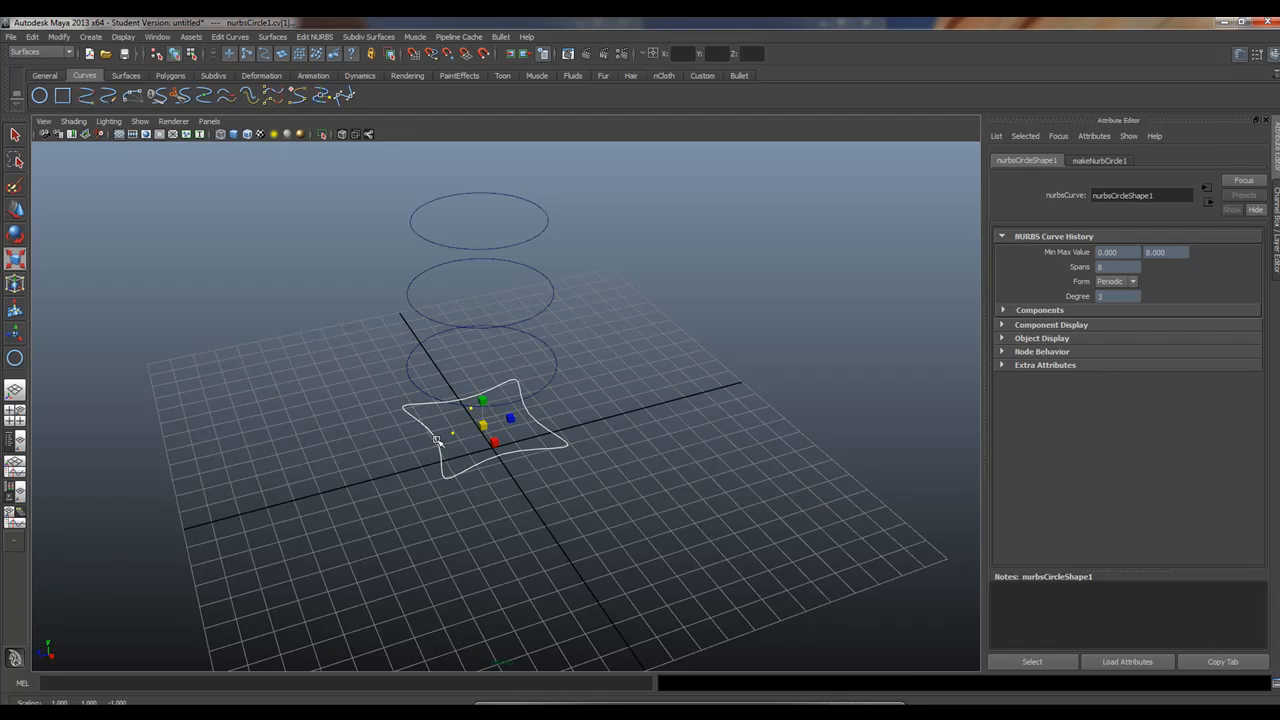
# Return the star curve to object selection and scale the whole curve up uniformly
pyautogui.moveTo(443, 440); pyautogui.dragTo(383, 432, button='right')
pyautogui.click(383, 432)
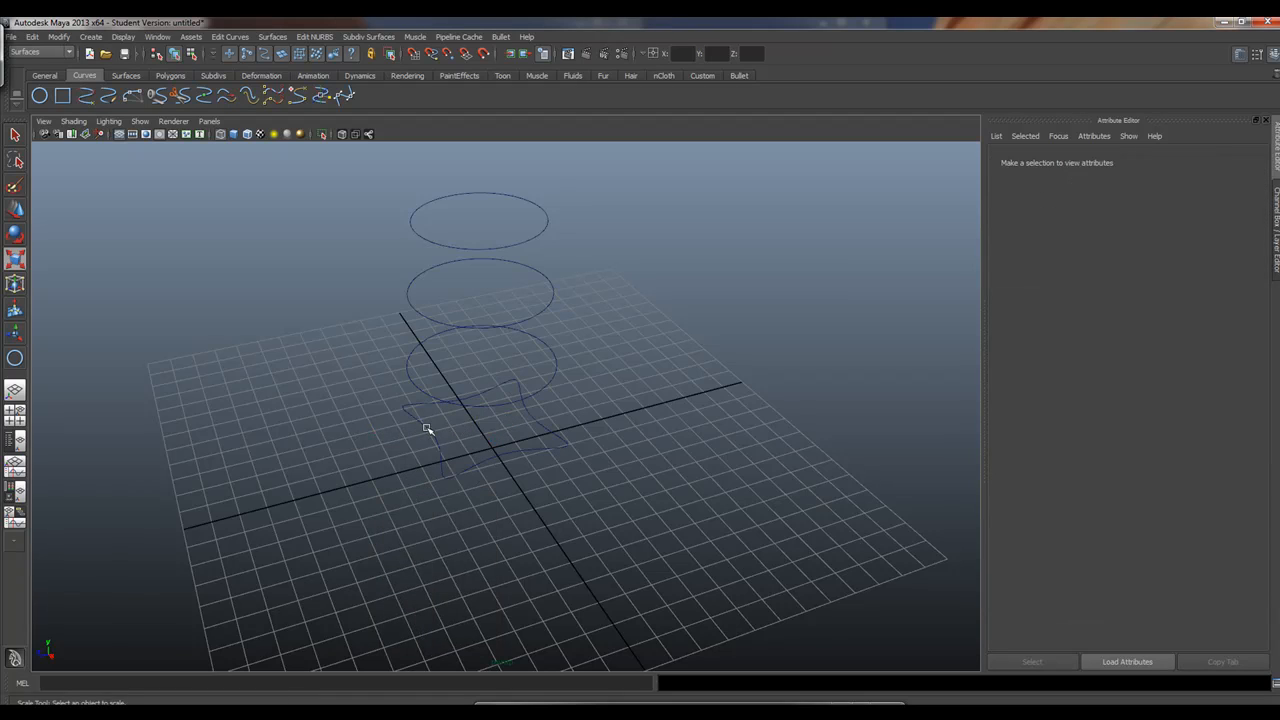
pyautogui.click(428, 429)
pyautogui.moveTo(481, 427); pyautogui.dragTo(557, 373)
# Select the three upper circles together and move them along the Z axis, clear of the star curve
pyautogui.click(557, 367)
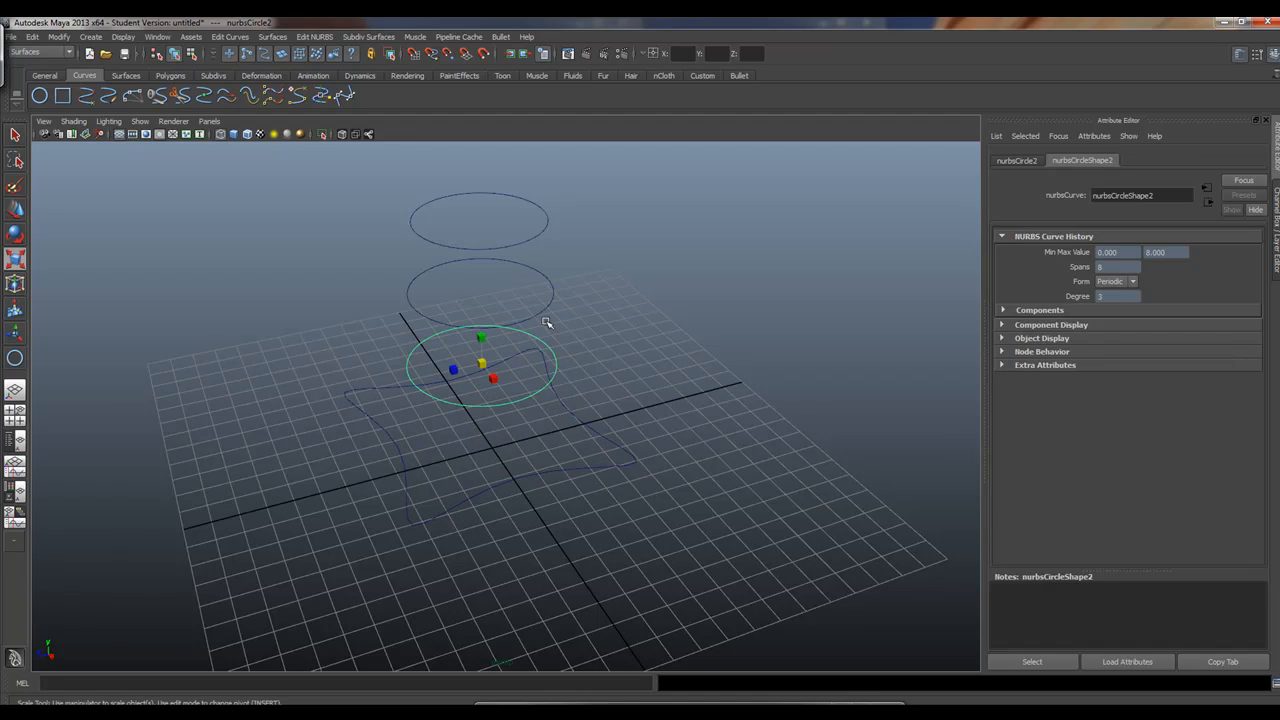
pyautogui.moveTo(531, 282); pyautogui.dragTo(530, 318)
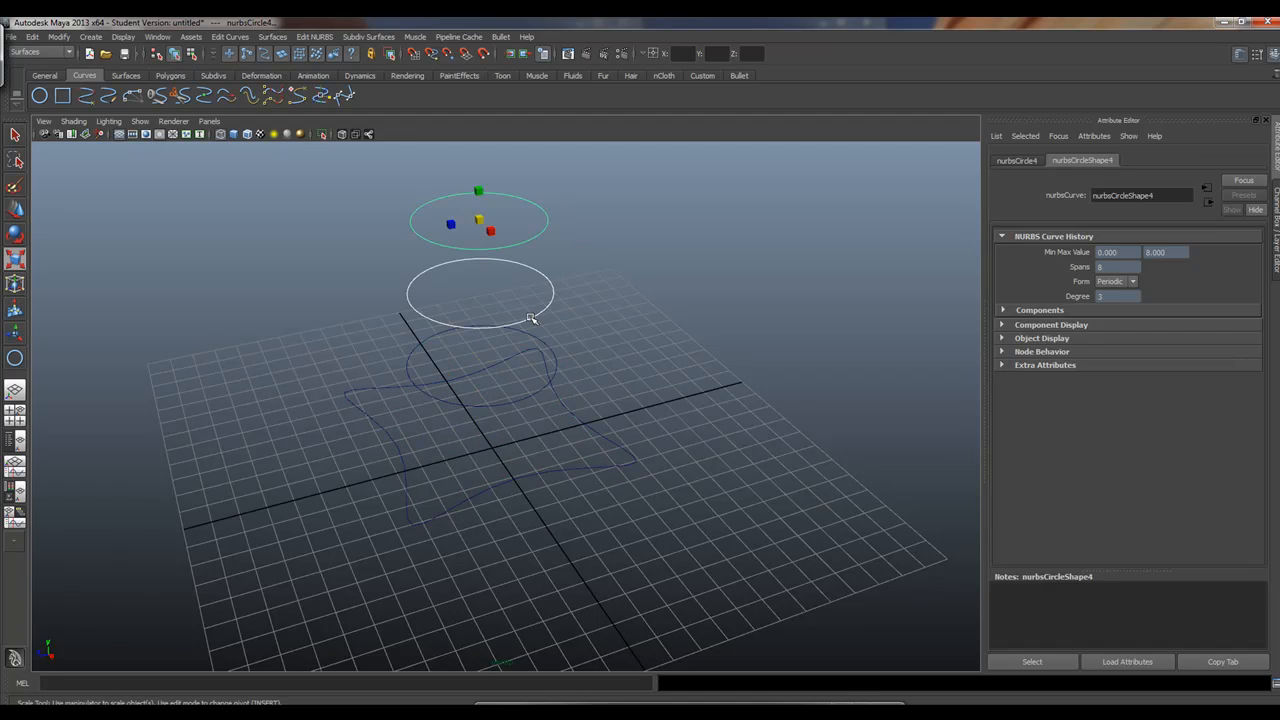
pyautogui.click(552, 348)
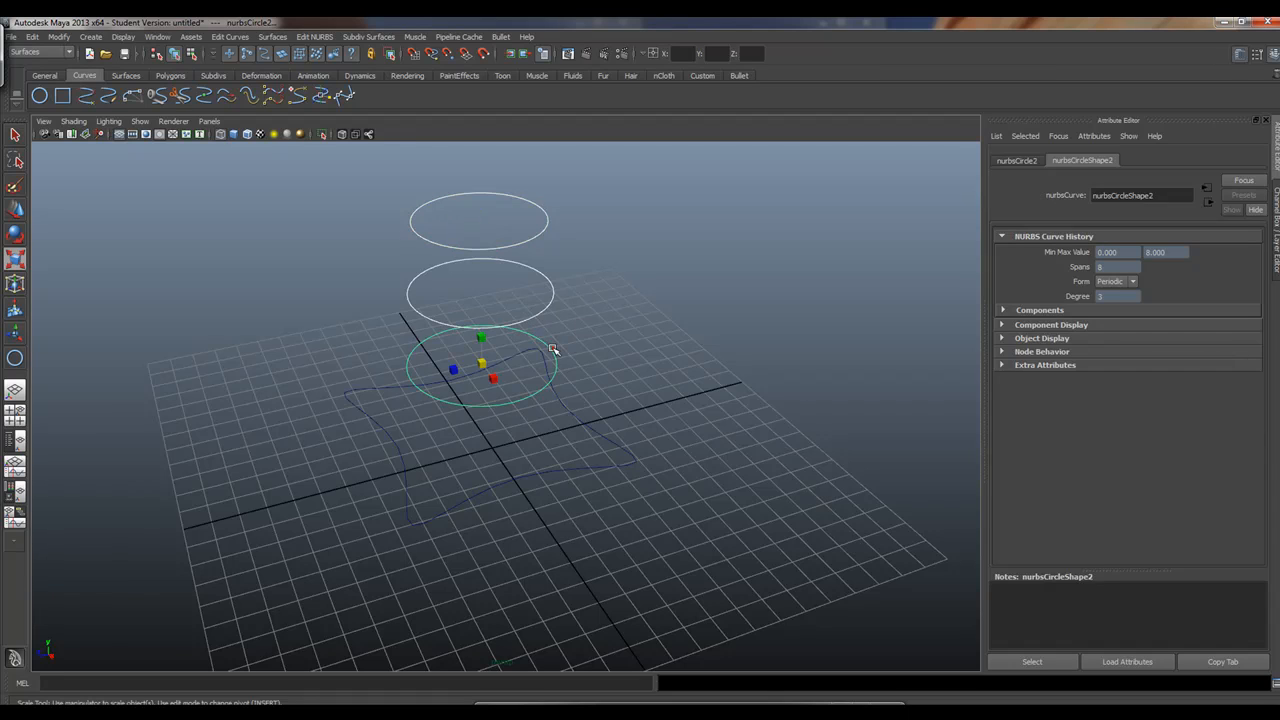
pyautogui.press('w')
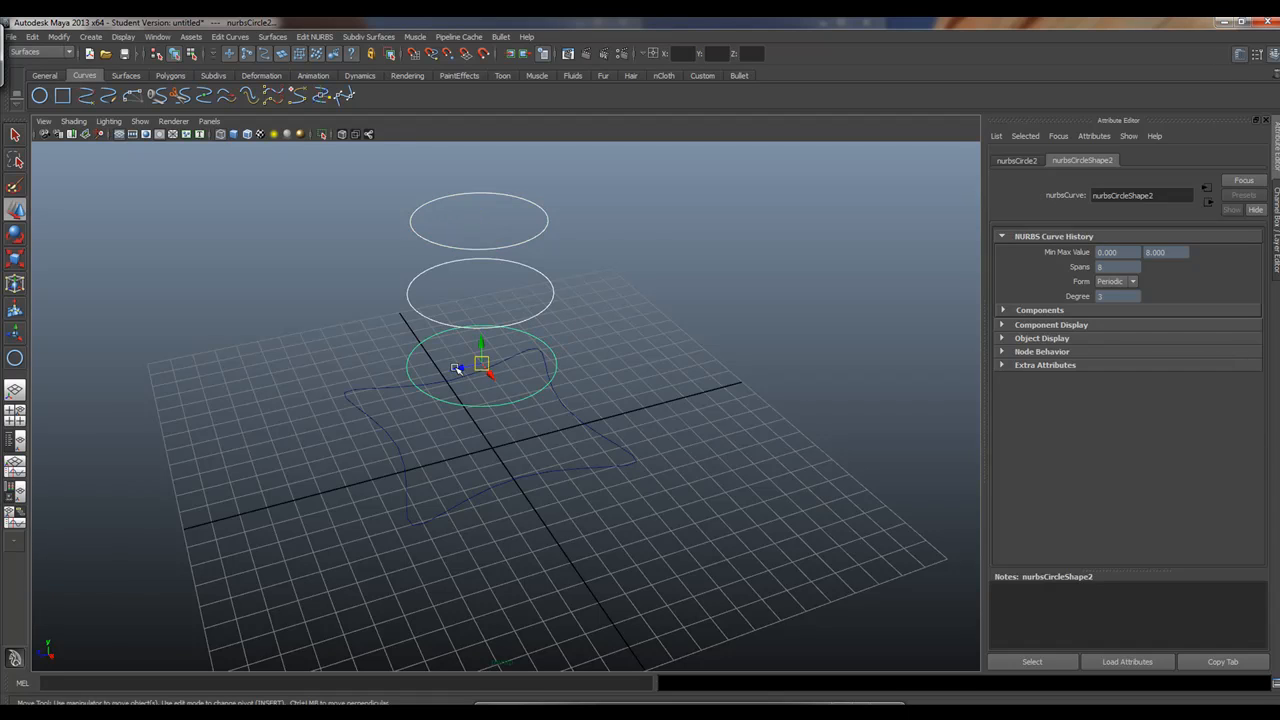
pyautogui.moveTo(457, 369); pyautogui.dragTo(696, 320)
# Duplicate the star curve, raise the copy above the original and scale it down uniformly
pyautogui.click(562, 397)
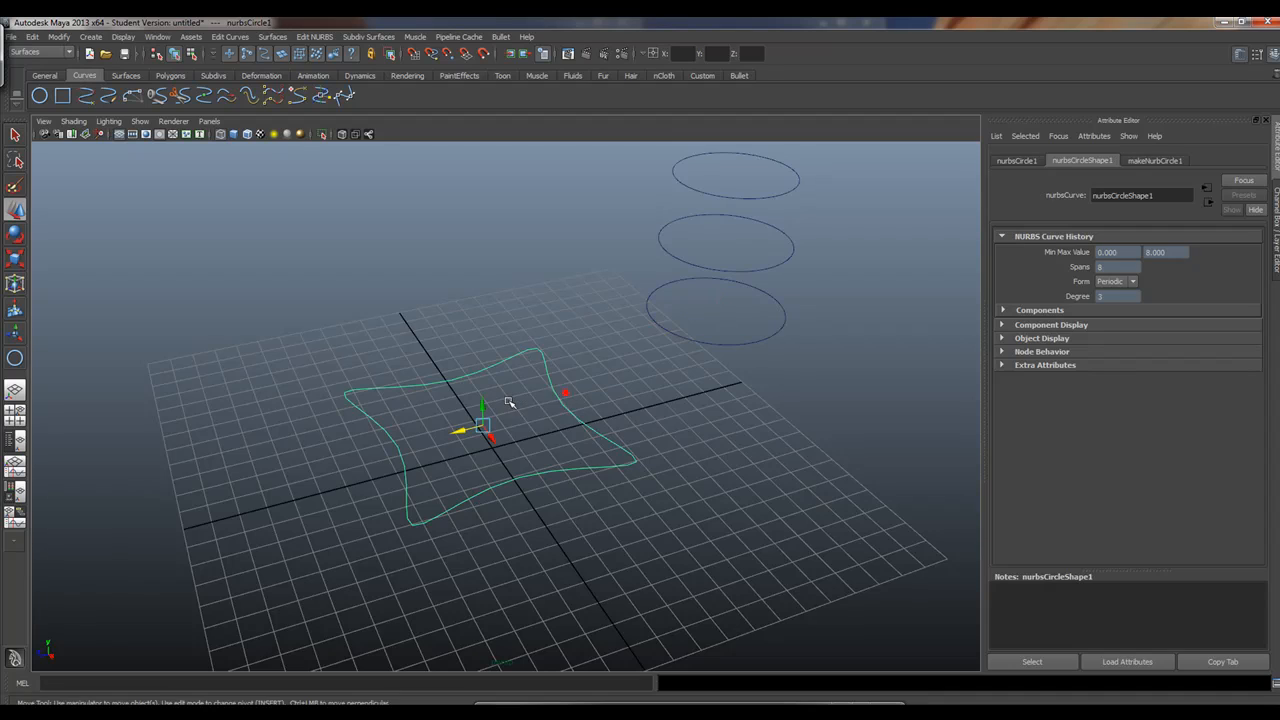
pyautogui.hotkey('ctrl', 'd')
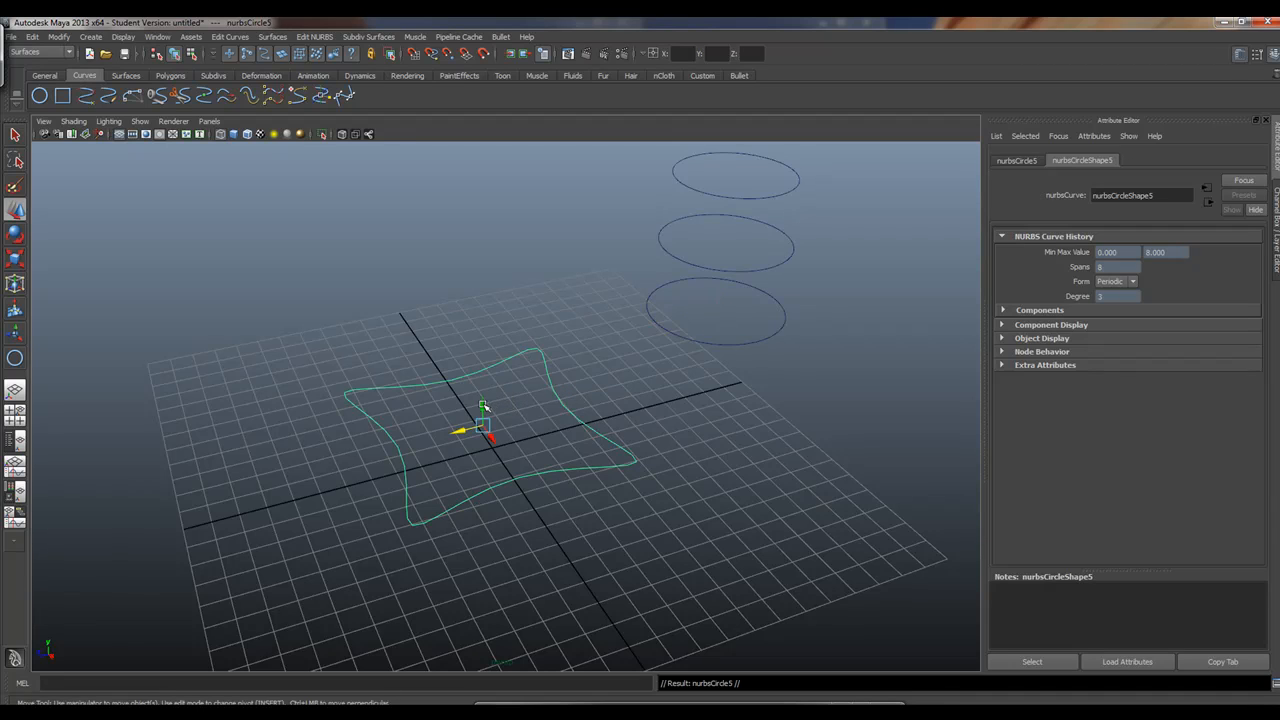
pyautogui.moveTo(482, 406); pyautogui.dragTo(420, 358)
pyautogui.press('r')
# Add two more duplicates of the star curve, each raised higher and scaled smaller than the one below
pyautogui.hotkey('ctrl', 'd')
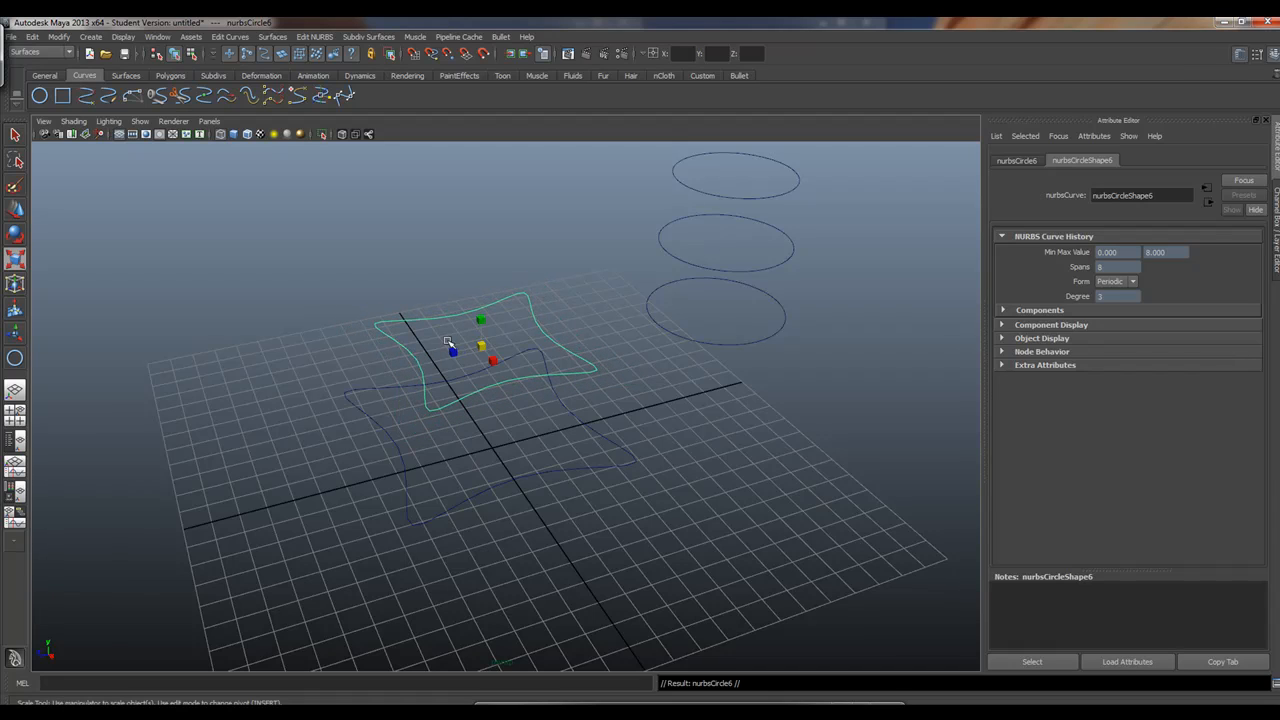
pyautogui.press('w')
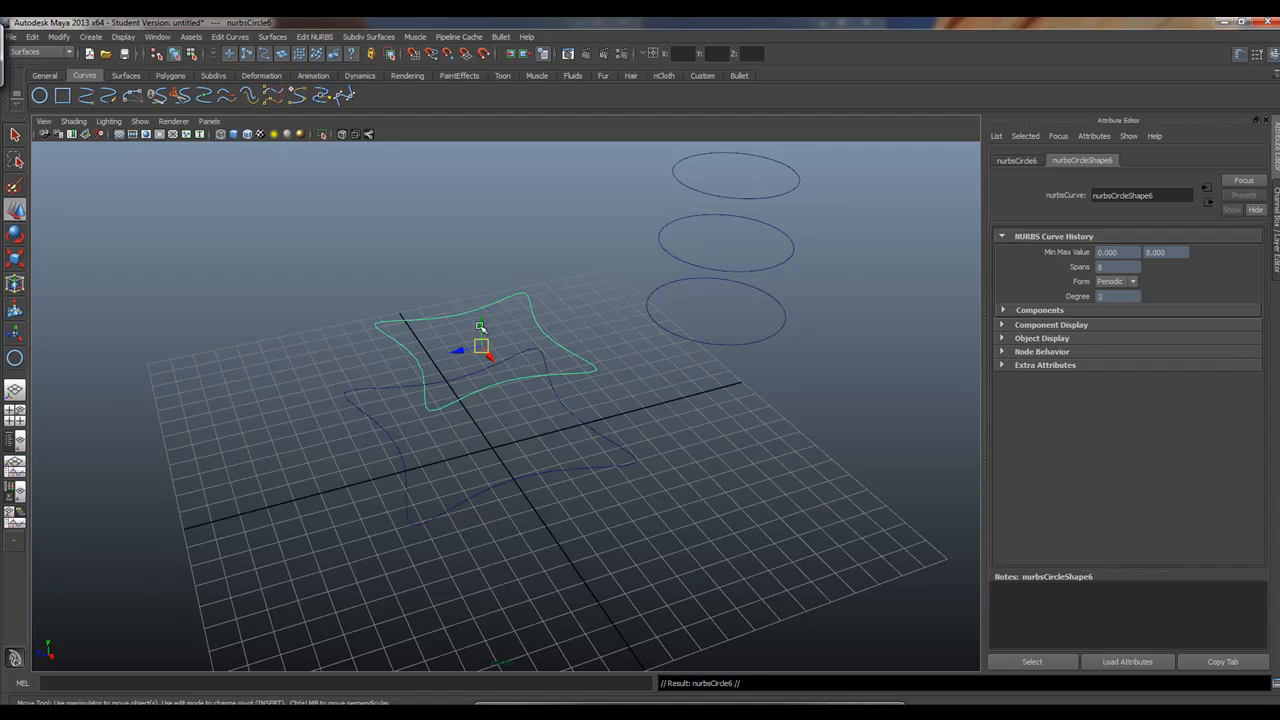
pyautogui.moveTo(480, 327); pyautogui.dragTo(452, 209)
pyautogui.press('r')
pyautogui.hotkey('ctrl', 'd')
pyautogui.press('w')
pyautogui.press('r')
# Review the NURBS Circle tool's section settings and locate the Rebuild Curve command, leaving the star curves unedited
pyautogui.keyDown('alt'); pyautogui.moveTo(503, 298); pyautogui.dragTo(580, 326); pyautogui.keyUp('alt')
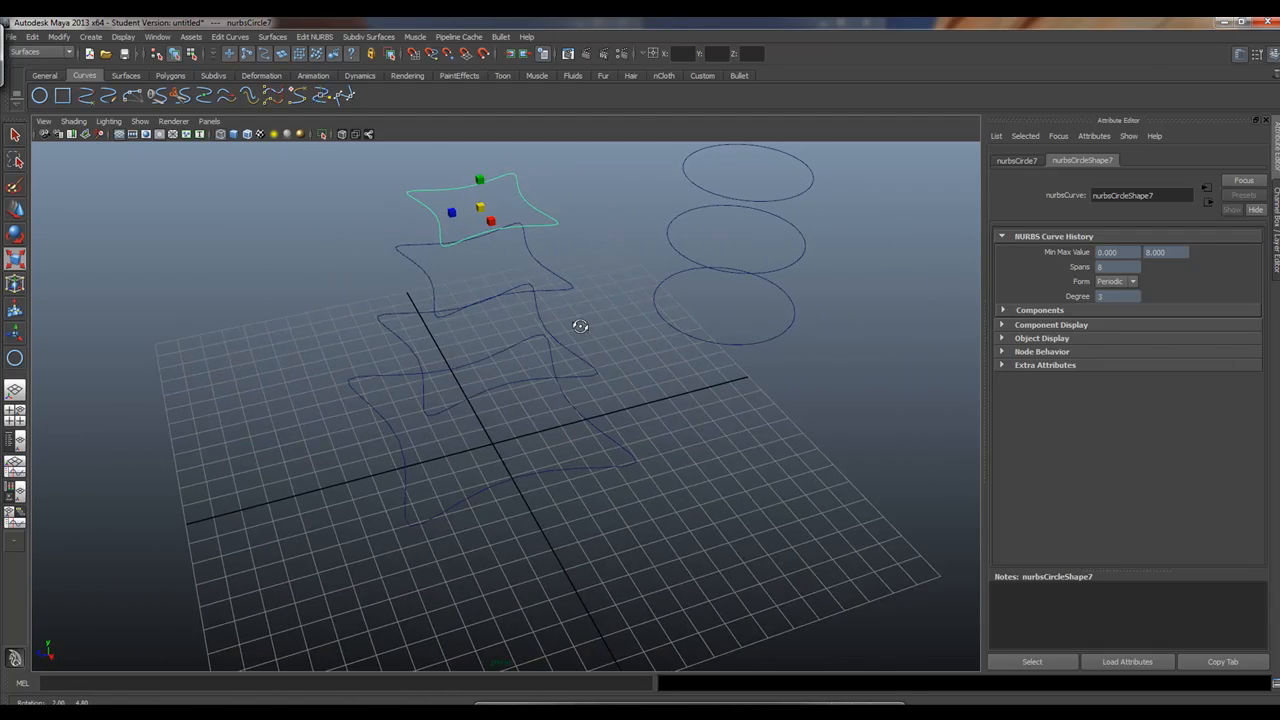
pyautogui.keyDown('alt'); pyautogui.moveTo(577, 327); pyautogui.dragTo(495, 327, button='right'); pyautogui.keyUp('alt')
pyautogui.keyDown('alt'); pyautogui.moveTo(494, 327); pyautogui.dragTo(481, 333, button='middle'); pyautogui.keyUp('alt')
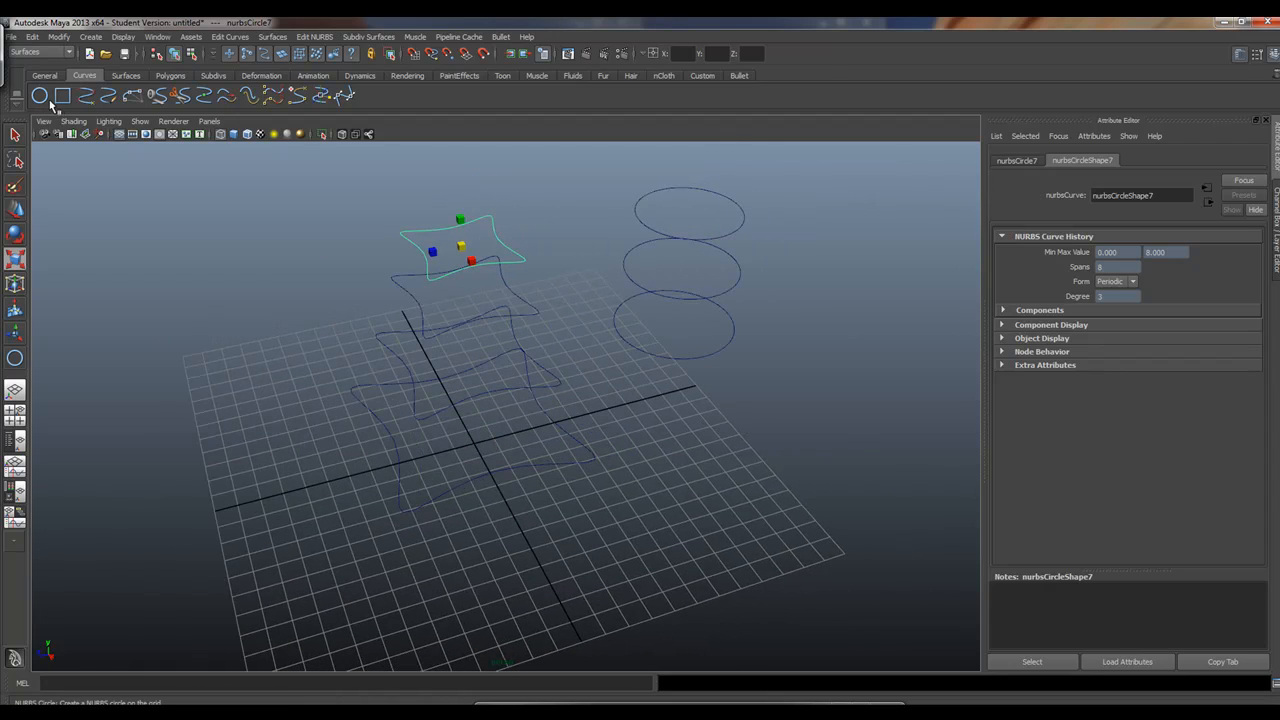
pyautogui.click(90, 37)
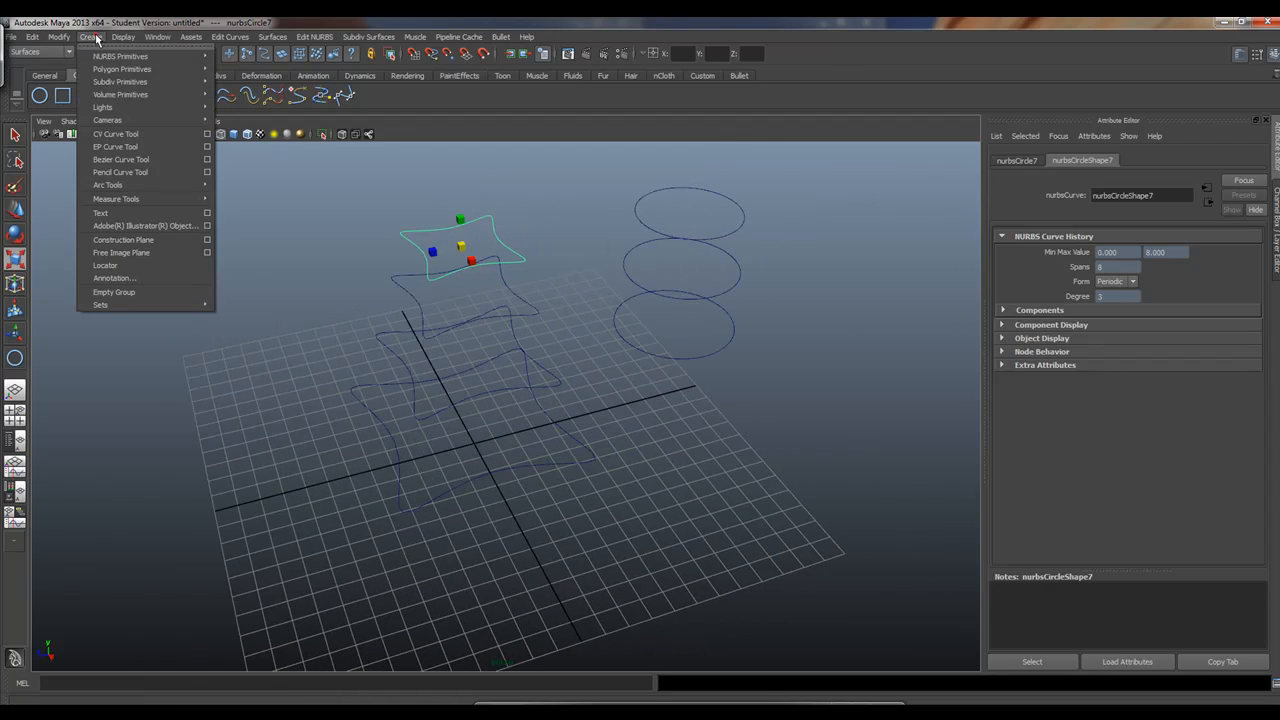
pyautogui.moveTo(105, 60)
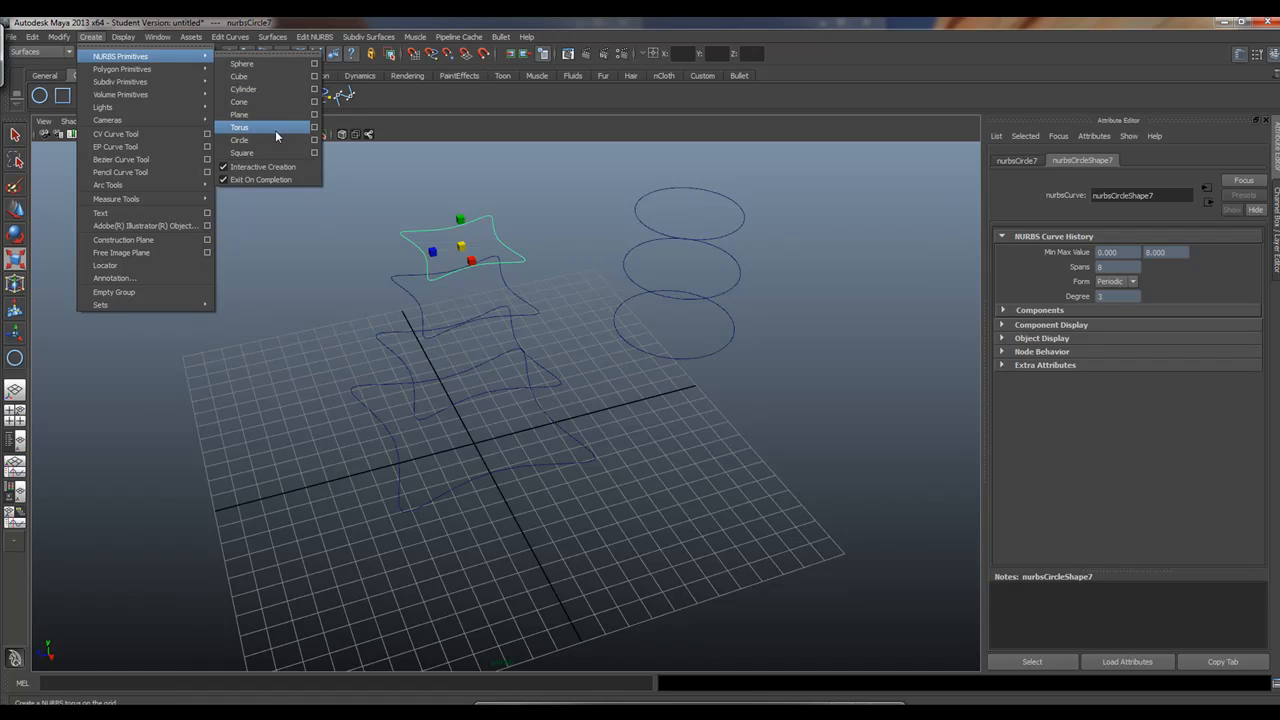
pyautogui.click(240, 140)
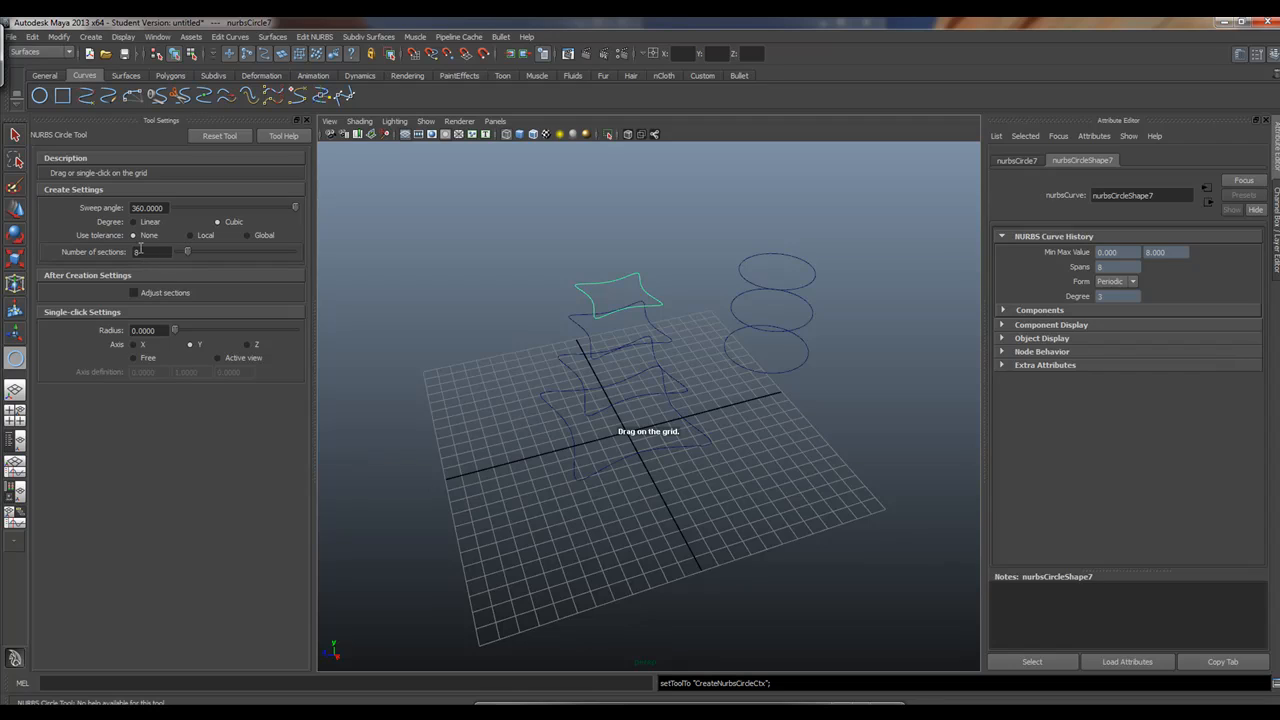
pyautogui.click(306, 121)
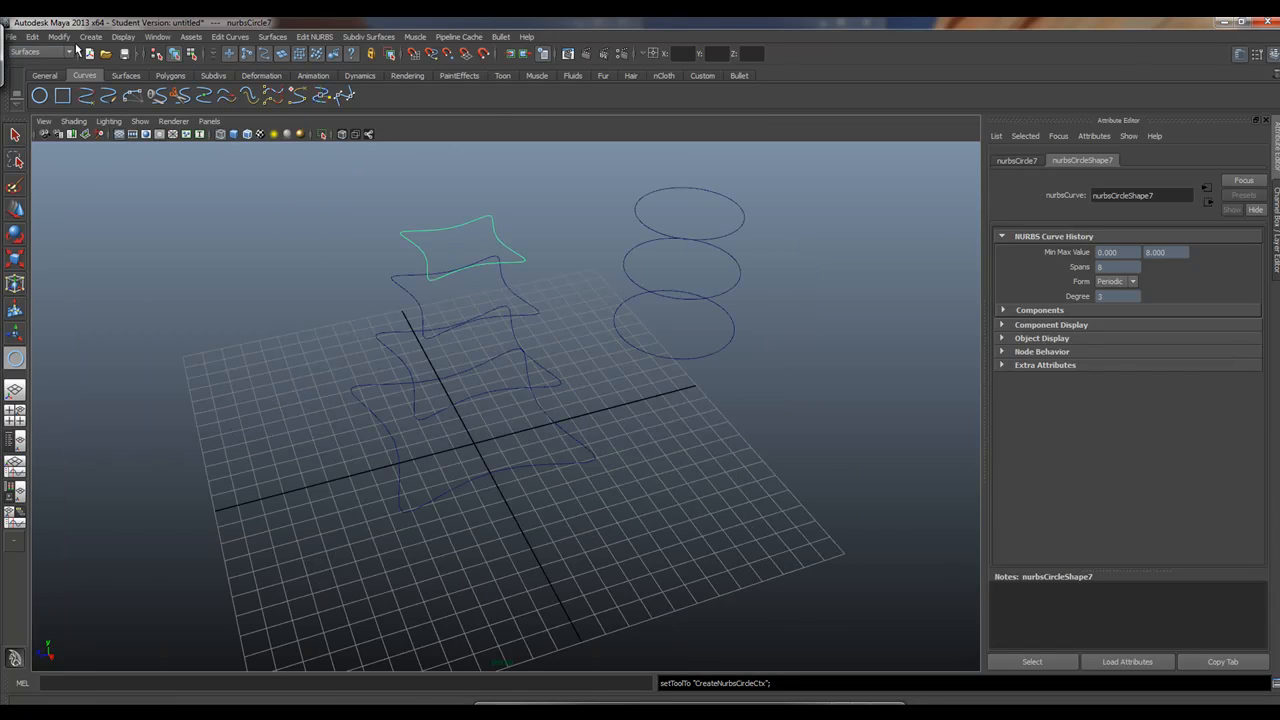
pyautogui.click(231, 37)
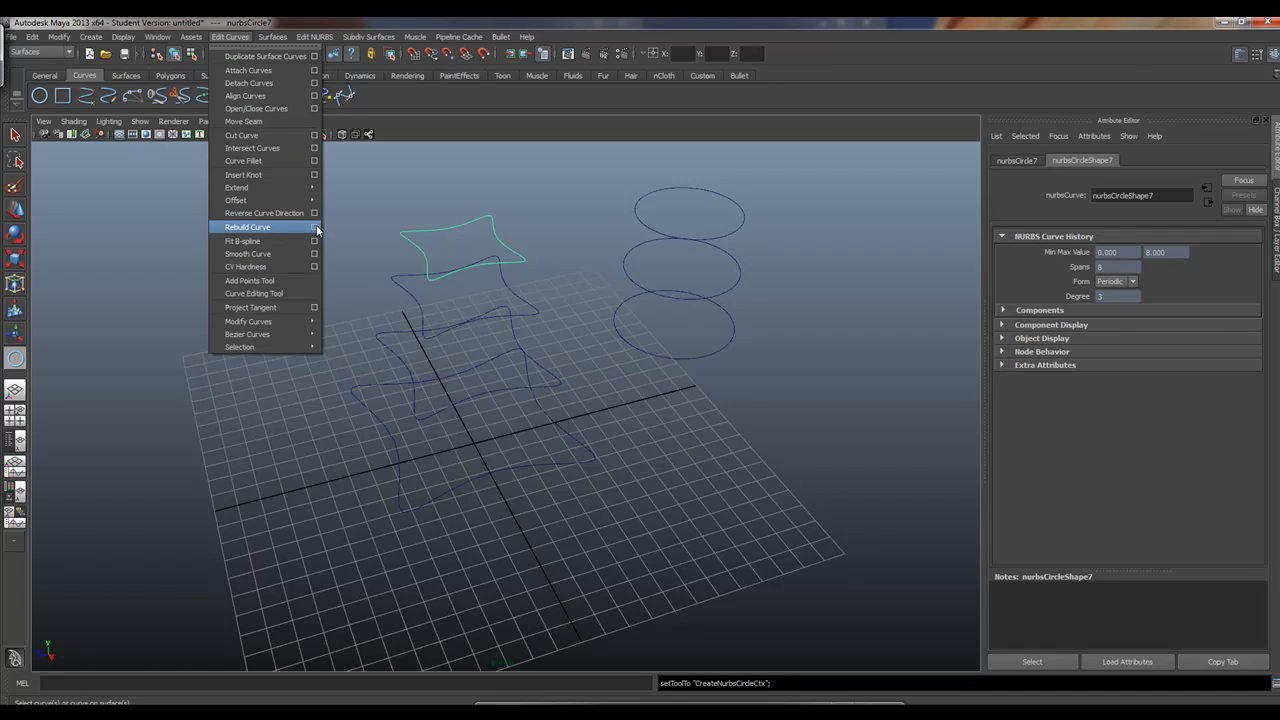
pyautogui.click(561, 126)
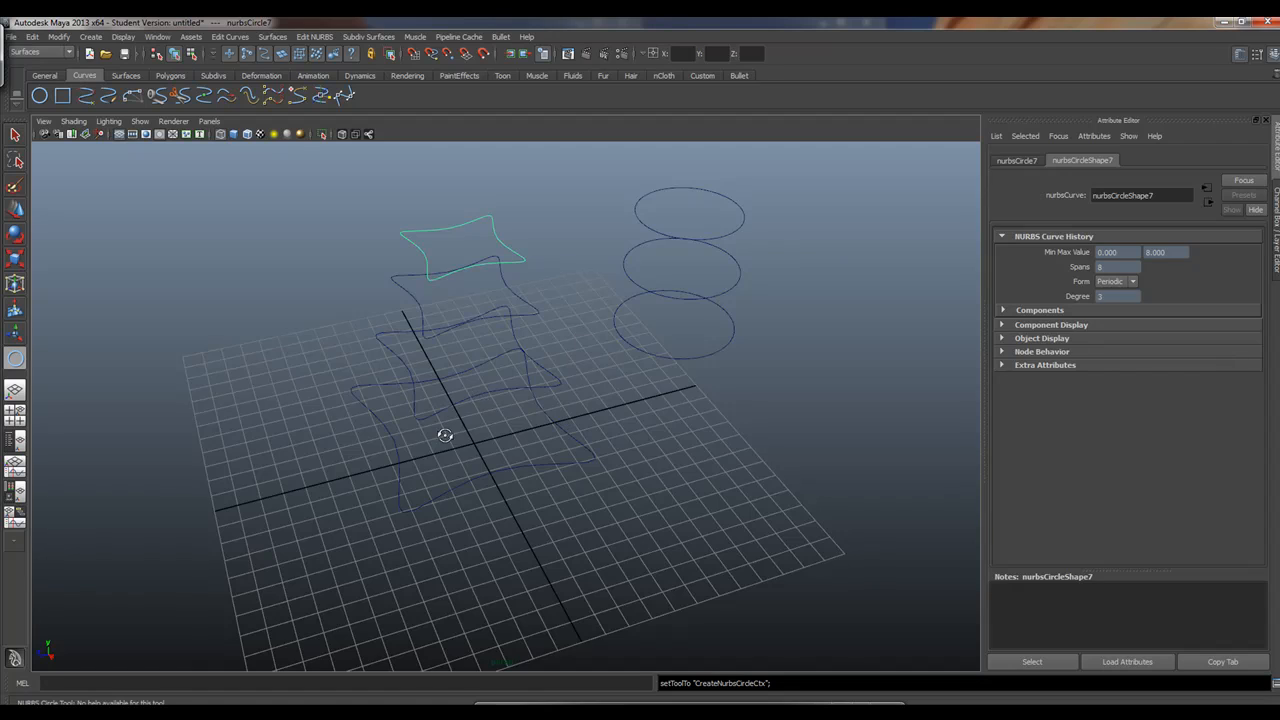
# Select all four star curves in order from the topmost down to the base
pyautogui.keyDown('alt'); pyautogui.moveTo(443, 434); pyautogui.dragTo(449, 413); pyautogui.keyUp('alt')
pyautogui.press('q')
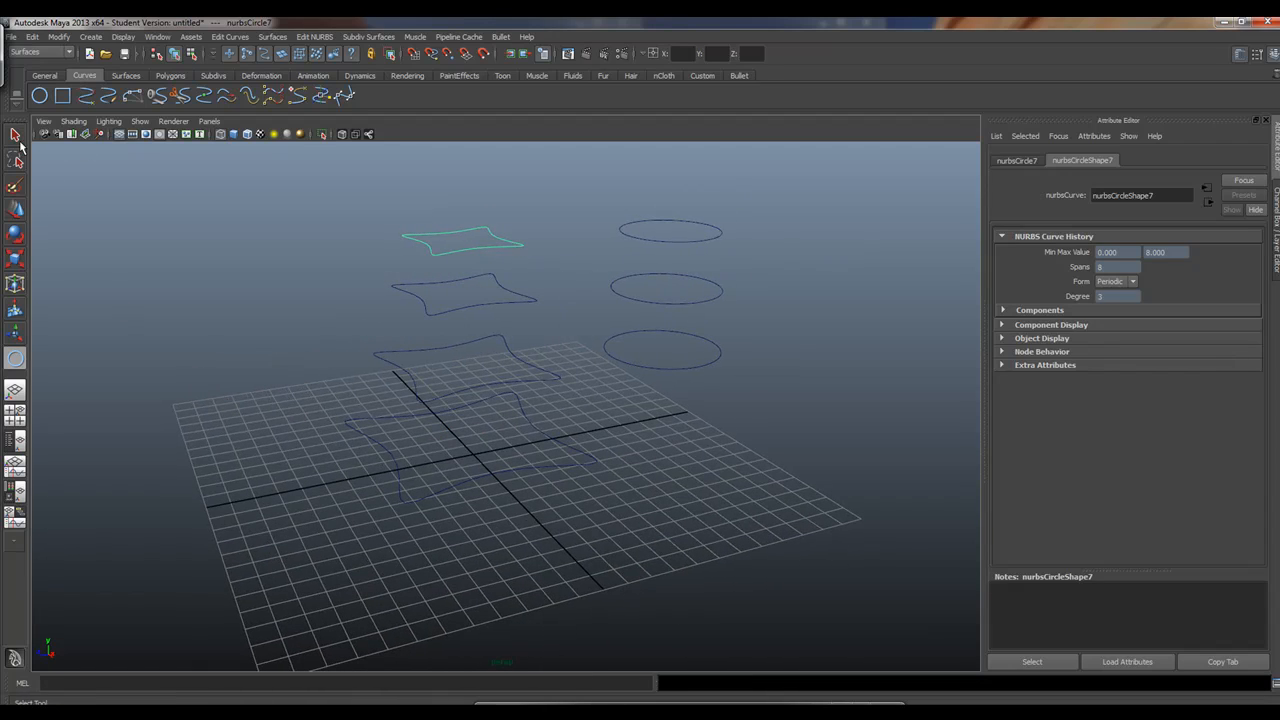
pyautogui.keyDown('shift'); pyautogui.click(531, 297); pyautogui.keyUp('shift')
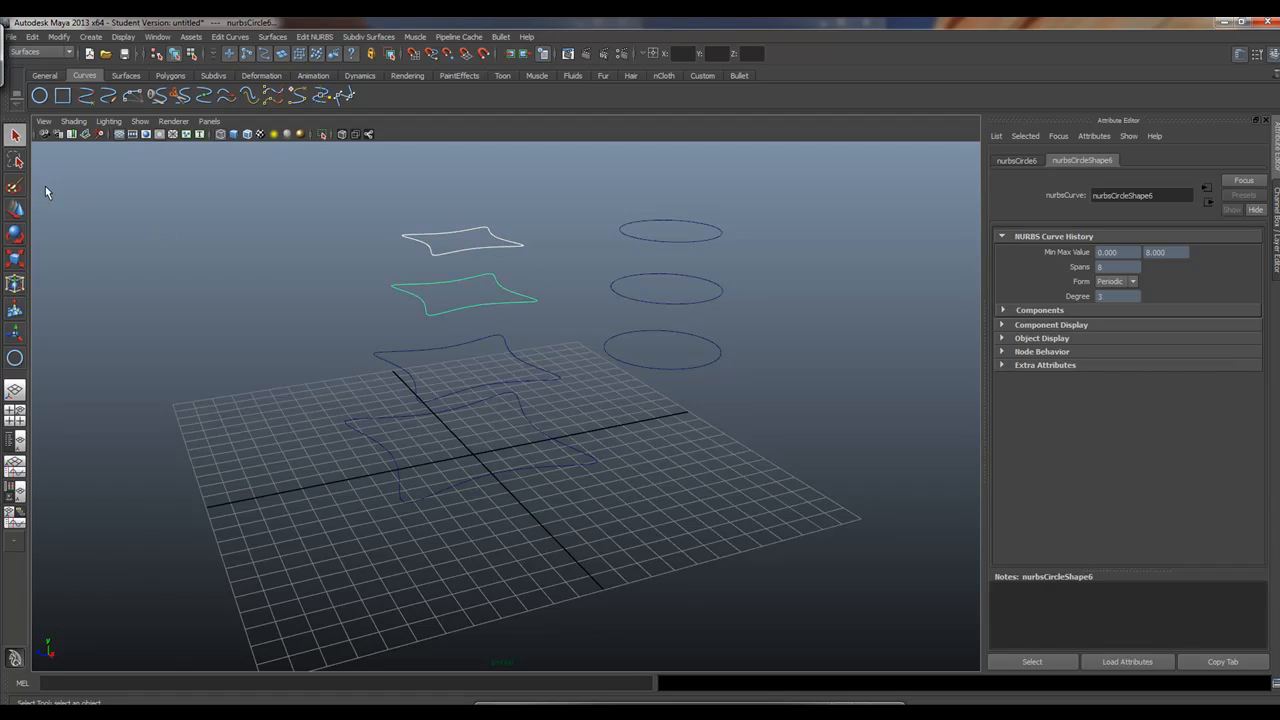
pyautogui.keyDown('shift'); pyautogui.click(512, 365); pyautogui.keyUp('shift')
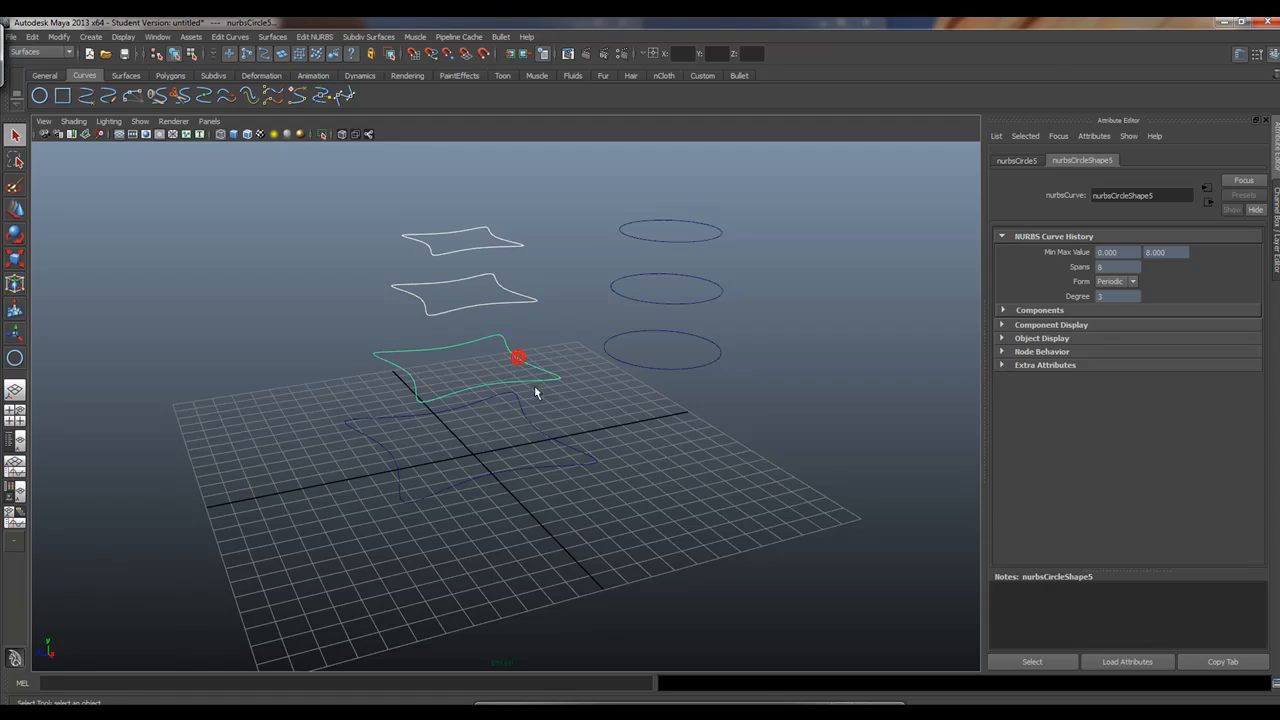
pyautogui.keyDown('shift'); pyautogui.click(527, 449); pyautogui.keyUp('shift')
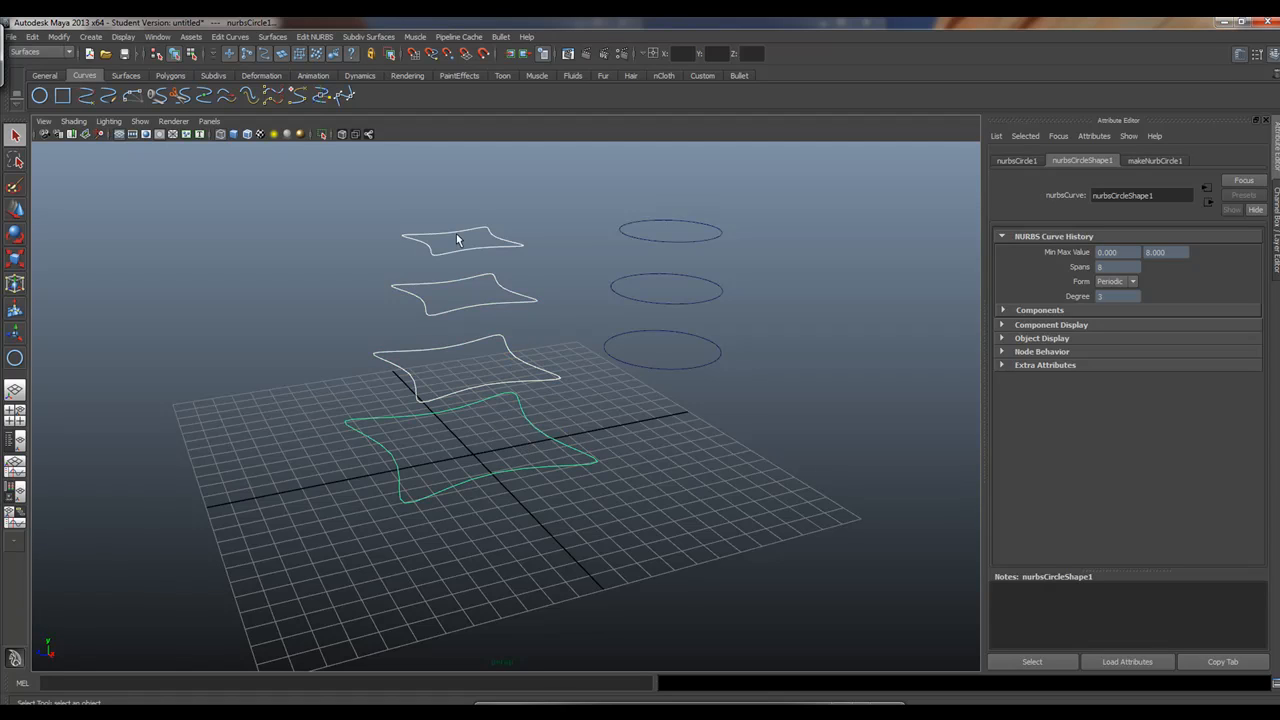
# Loft the four star curves into a polygon surface with Quads, Count tessellation, Cubic degree and 1 section span
pyautogui.click(265, 36)
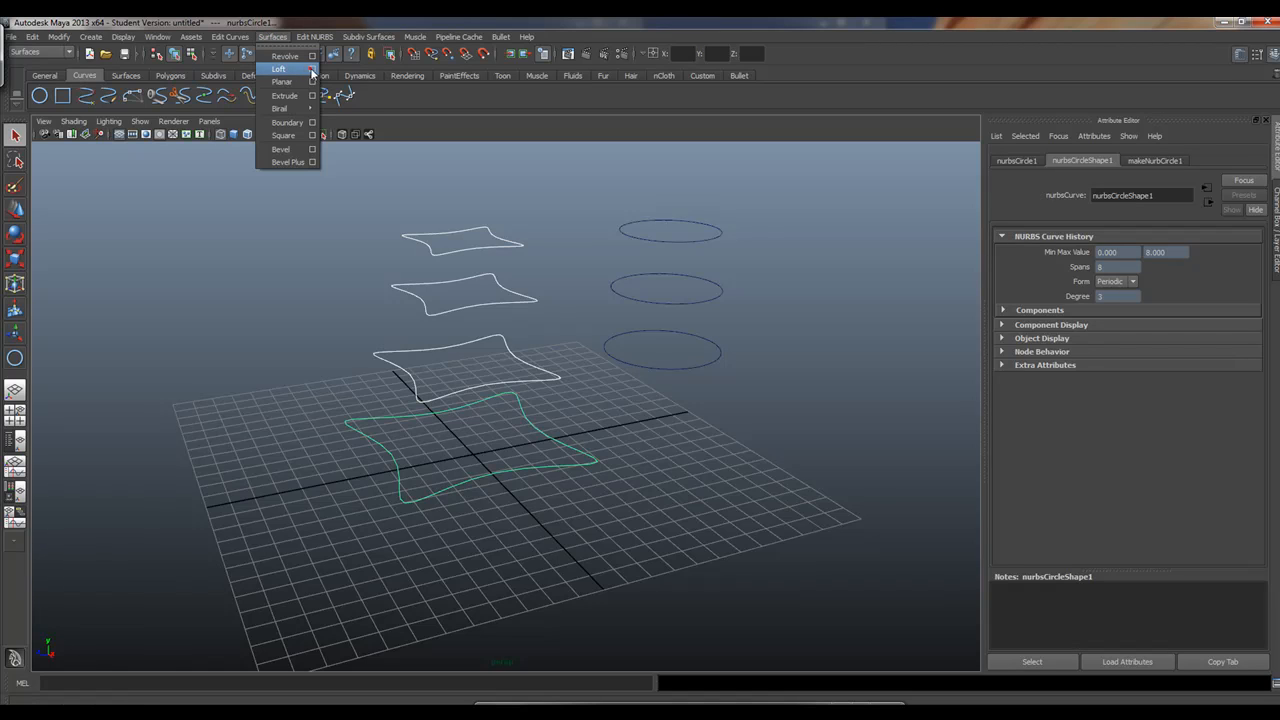
pyautogui.click(312, 70)
pyautogui.moveTo(705, 383); pyautogui.dragTo(836, 184)
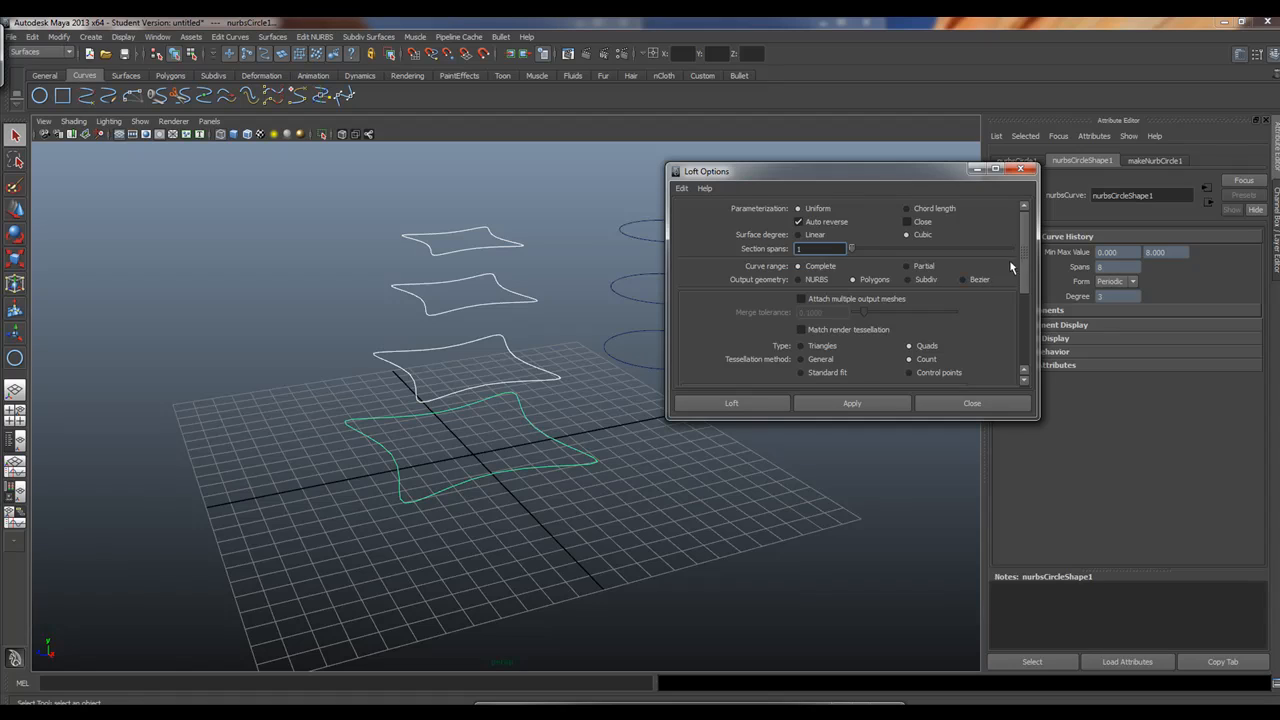
pyautogui.moveTo(1025, 261); pyautogui.dragTo(1027, 319)
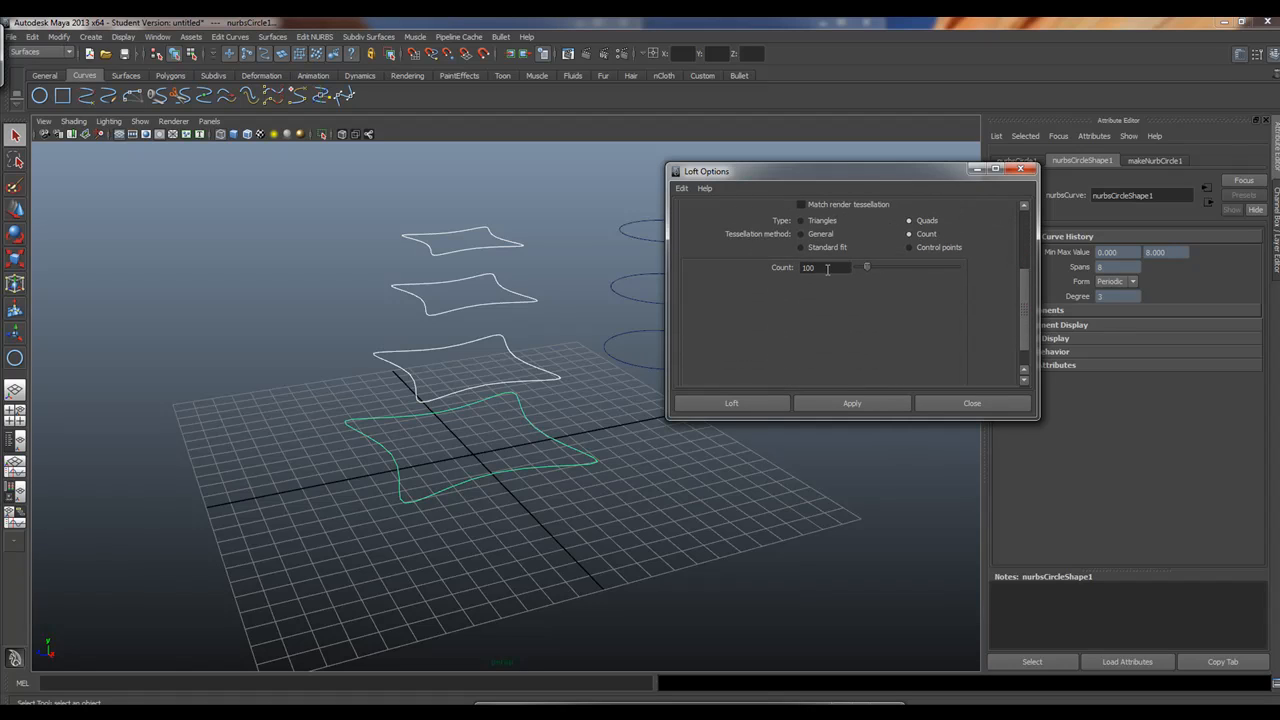
pyautogui.doubleClick(827, 269)
pyautogui.click(754, 404)
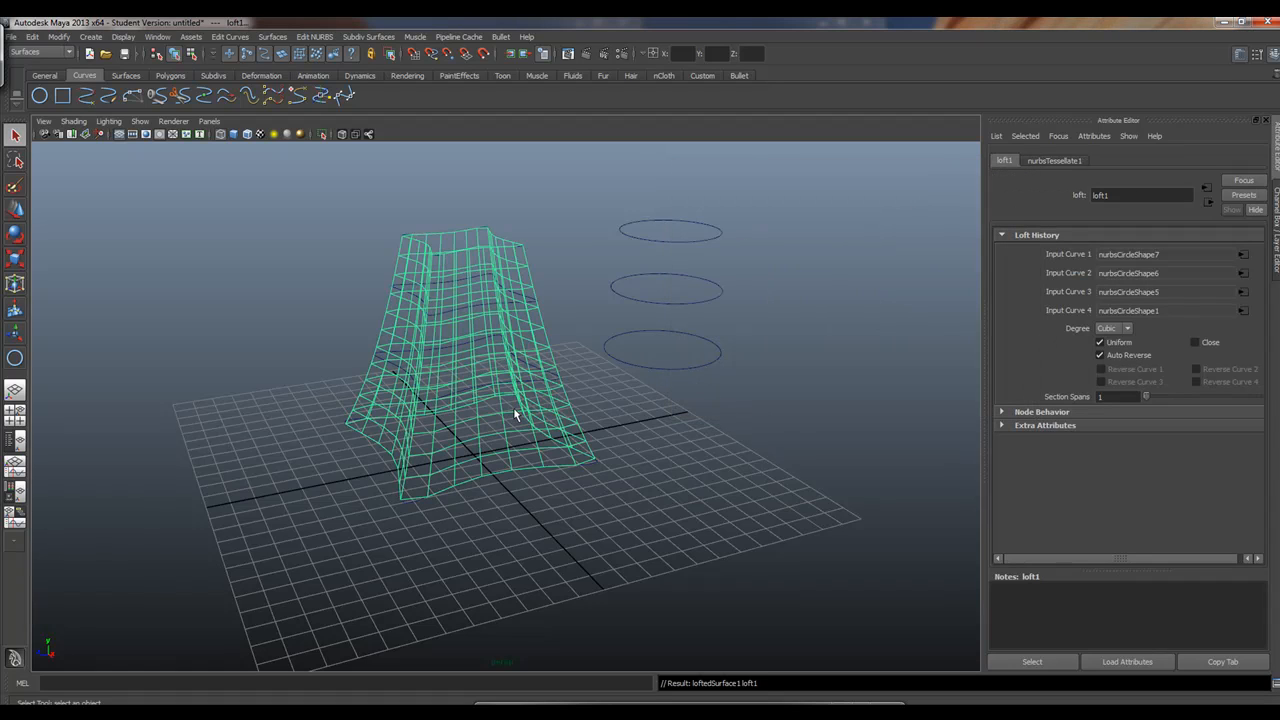
# Display the scene shaded and move the lofted surface to one side, clear of its profile curves
pyautogui.press('5')
pyautogui.keyDown('alt'); pyautogui.moveTo(447, 457); pyautogui.dragTo(330, 397); pyautogui.keyUp('alt')
pyautogui.click(15, 210)
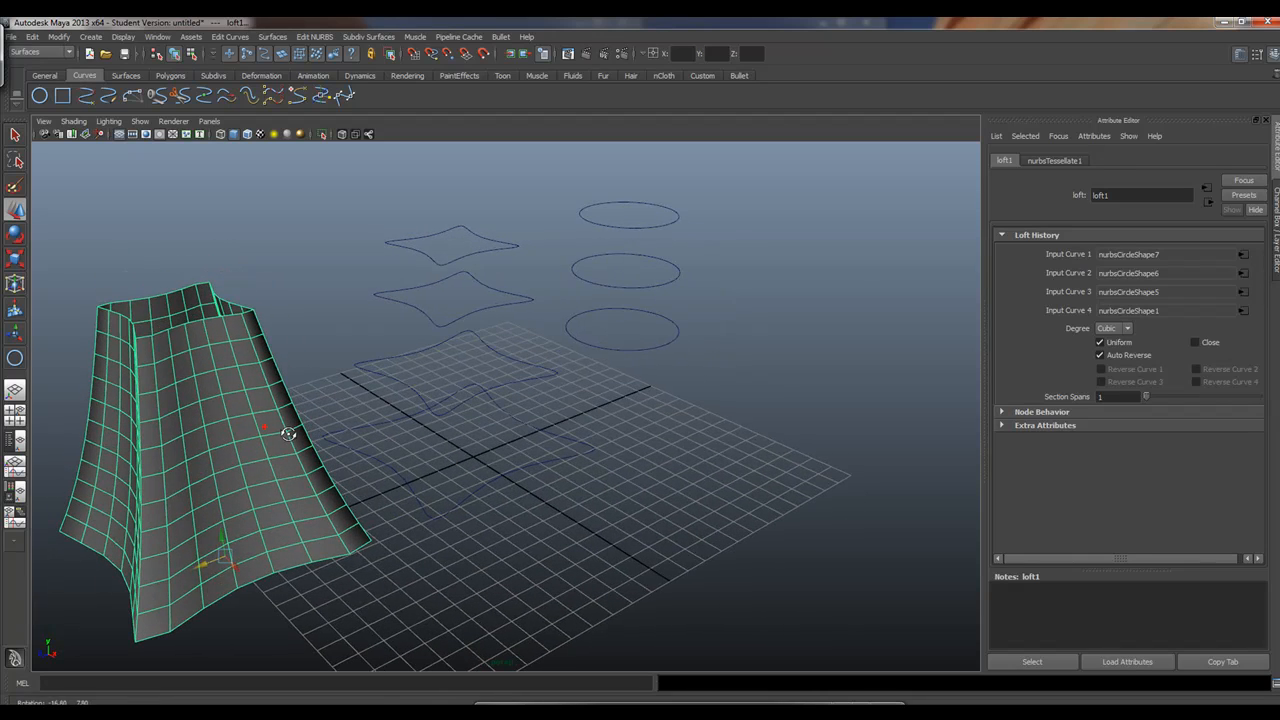
# Turn on wireframe on shaded and rotate the three upper star curves together about -17° around the Y axis
pyautogui.click(409, 386)
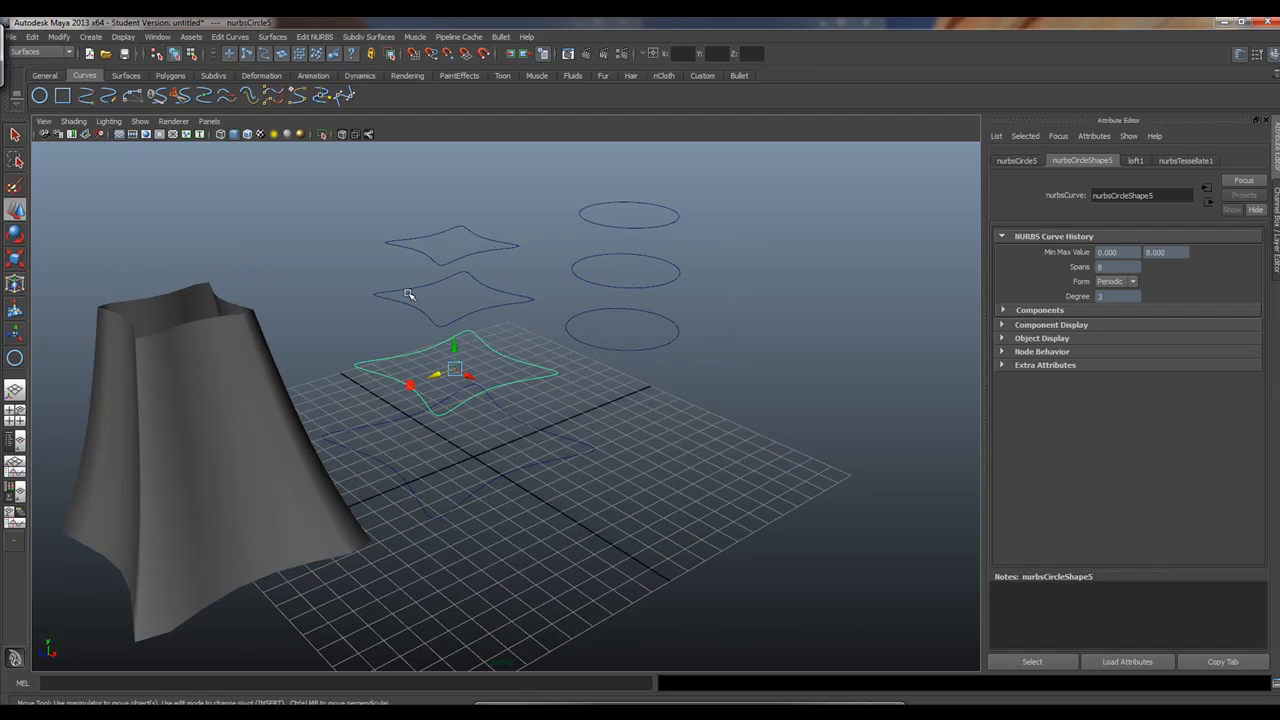
pyautogui.click(247, 134)
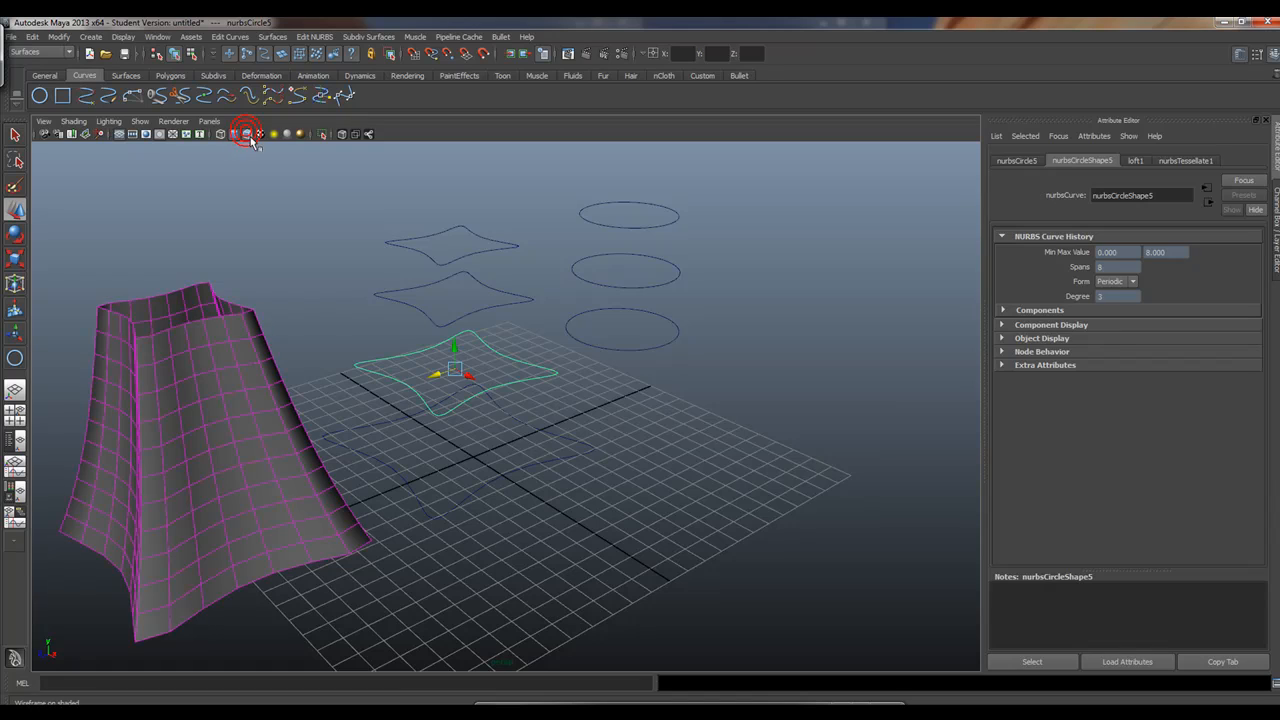
pyautogui.keyDown('shift'); pyautogui.click(405, 297); pyautogui.keyUp('shift')
pyautogui.keyDown('shift'); pyautogui.click(402, 252); pyautogui.keyUp('shift')
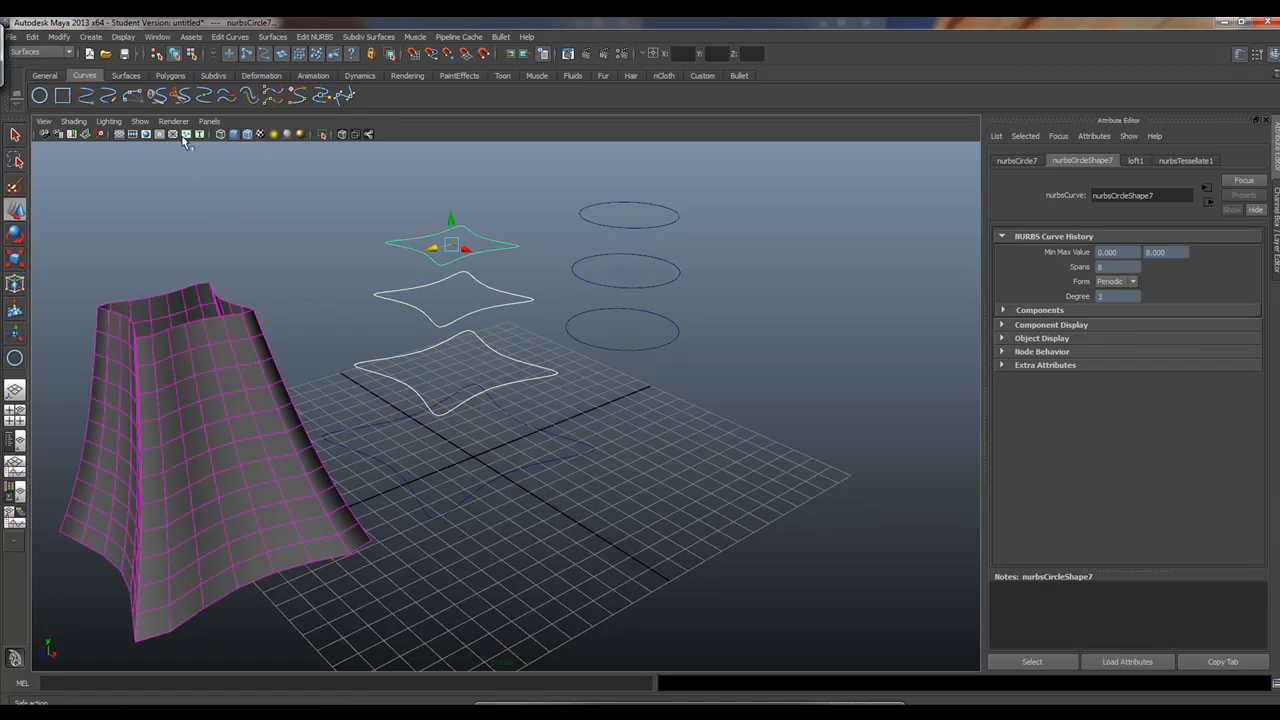
pyautogui.click(14, 235)
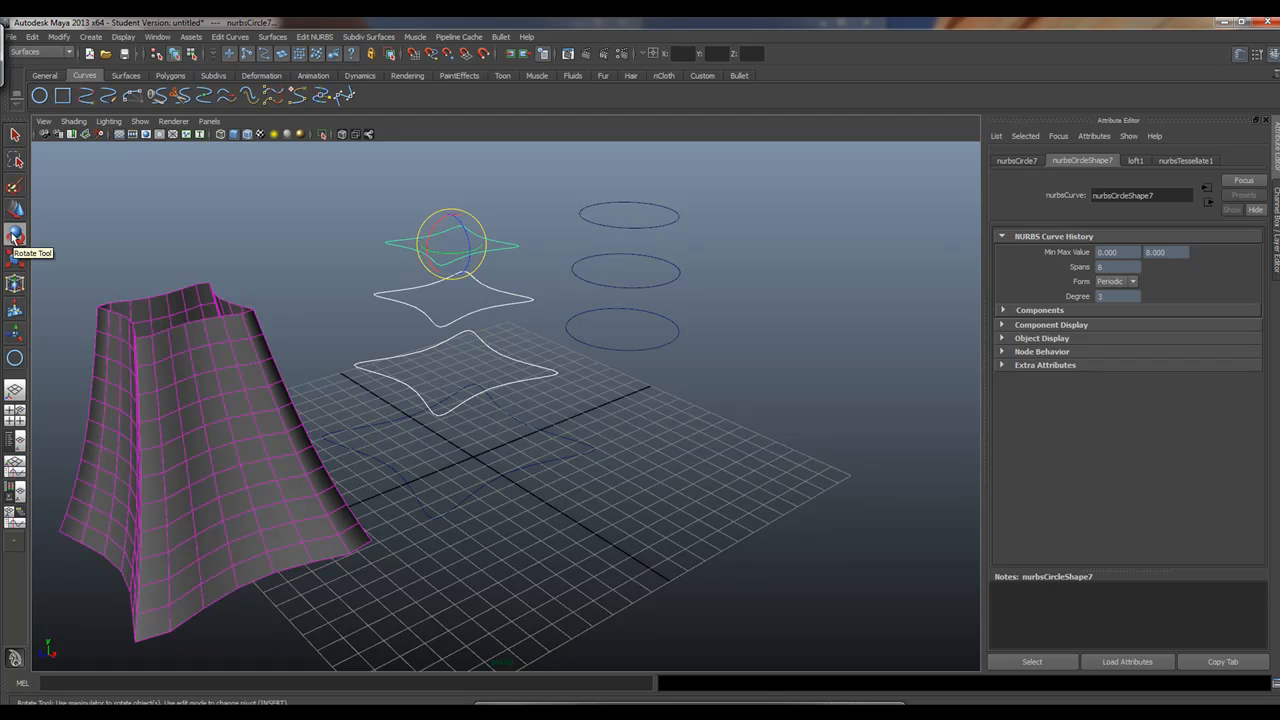
pyautogui.moveTo(446, 251); pyautogui.dragTo(437, 255)
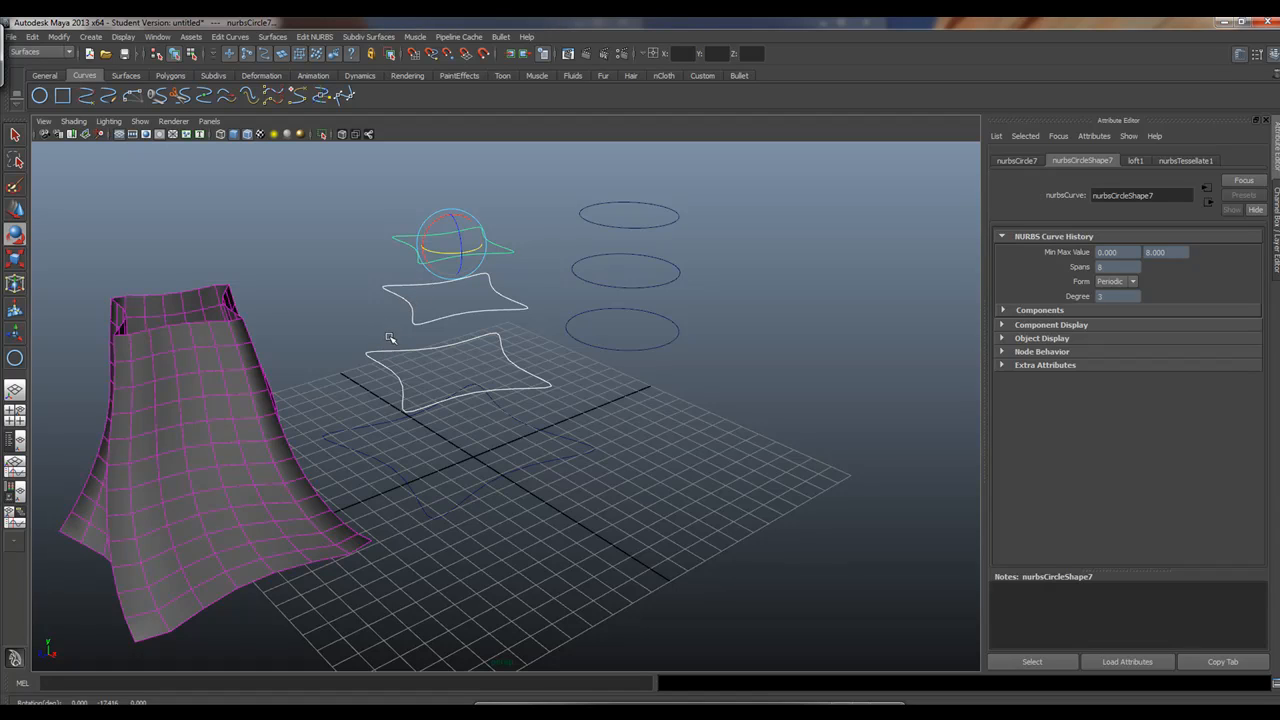
# Increase the loft's twist by rotating the top two star curves together around Y, followed by each of them individually
pyautogui.keyDown('shift'); pyautogui.moveTo(382, 337); pyautogui.dragTo(360, 361); pyautogui.keyUp('shift')
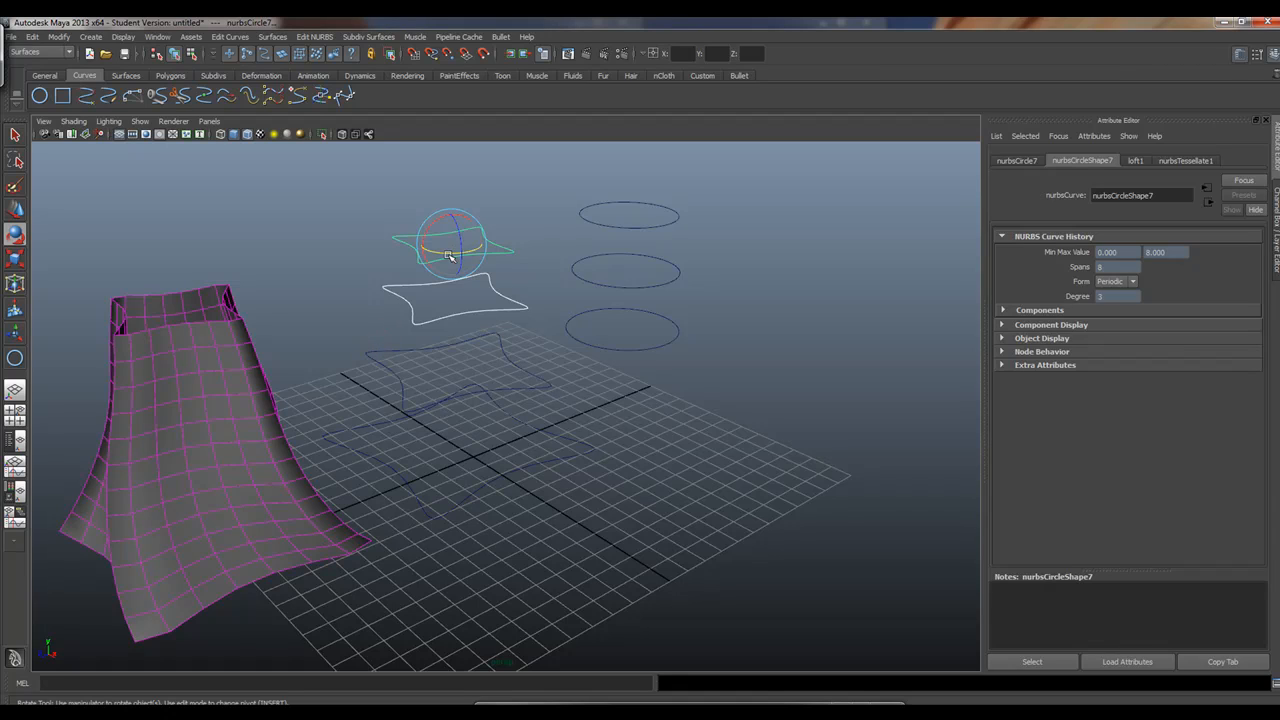
pyautogui.moveTo(449, 256); pyautogui.dragTo(446, 256)
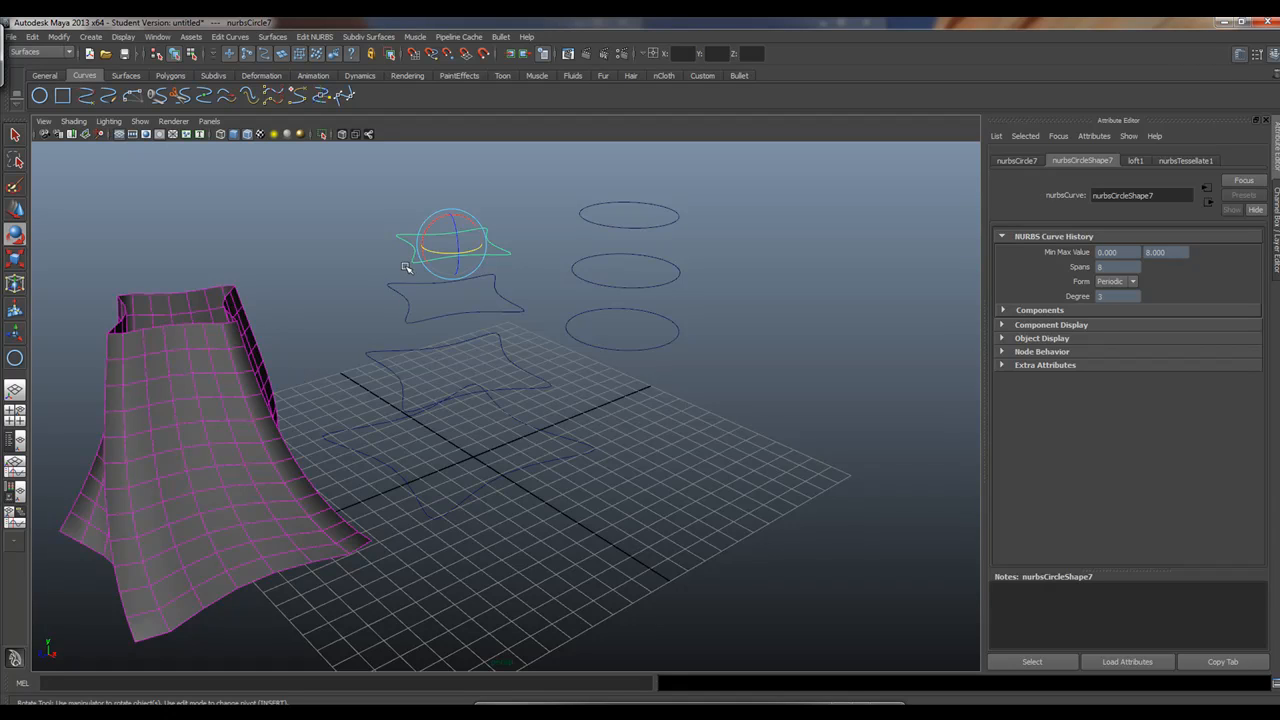
pyautogui.moveTo(447, 256); pyautogui.dragTo(435, 254)
pyautogui.click(406, 301)
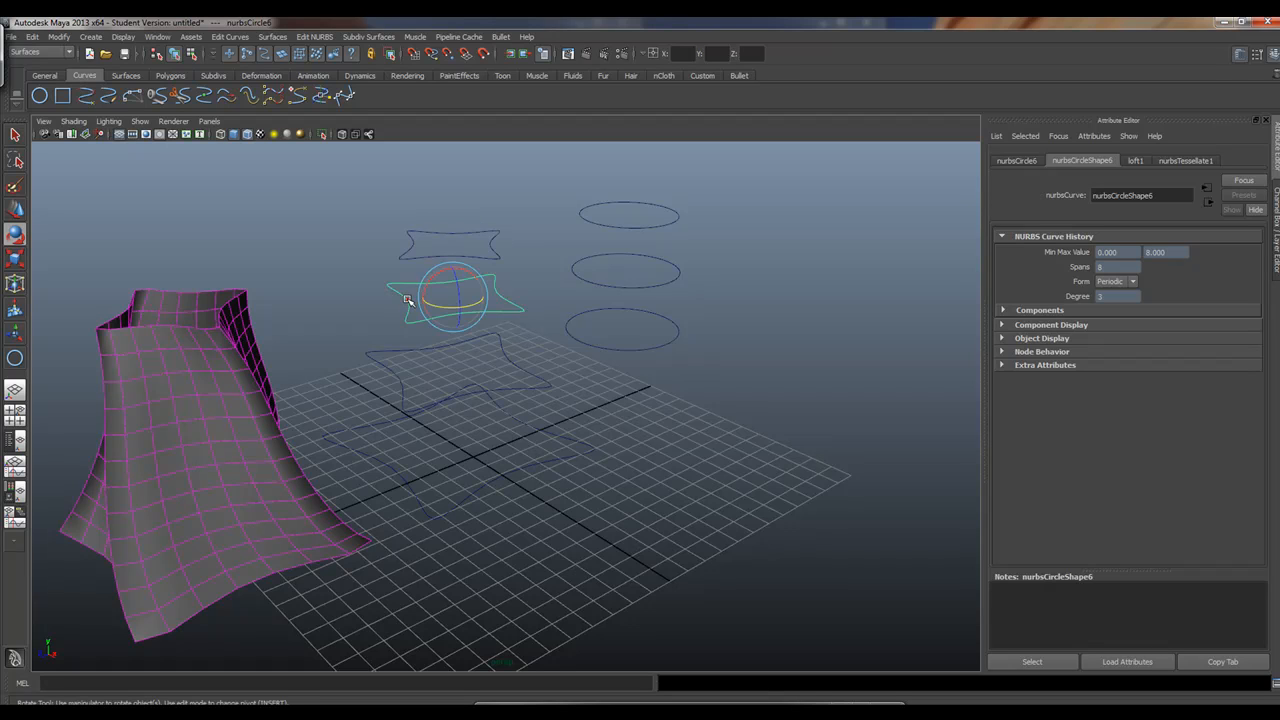
pyautogui.moveTo(426, 303); pyautogui.dragTo(428, 304)
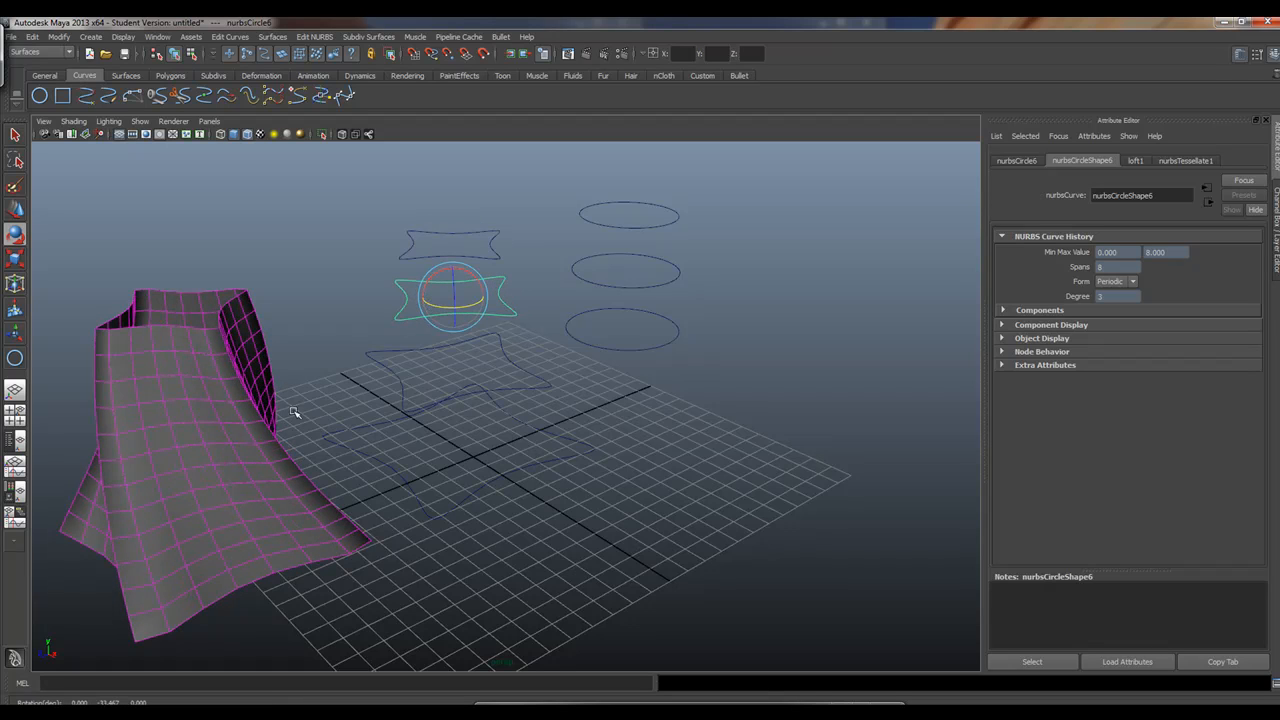
# Create a polygon cube about 7.1 wide, 6.2 high and 7.6 deep at the grid's edge, away from the lofted surface
pyautogui.keyDown('alt'); pyautogui.moveTo(116, 386); pyautogui.dragTo(289, 409); pyautogui.keyUp('alt')
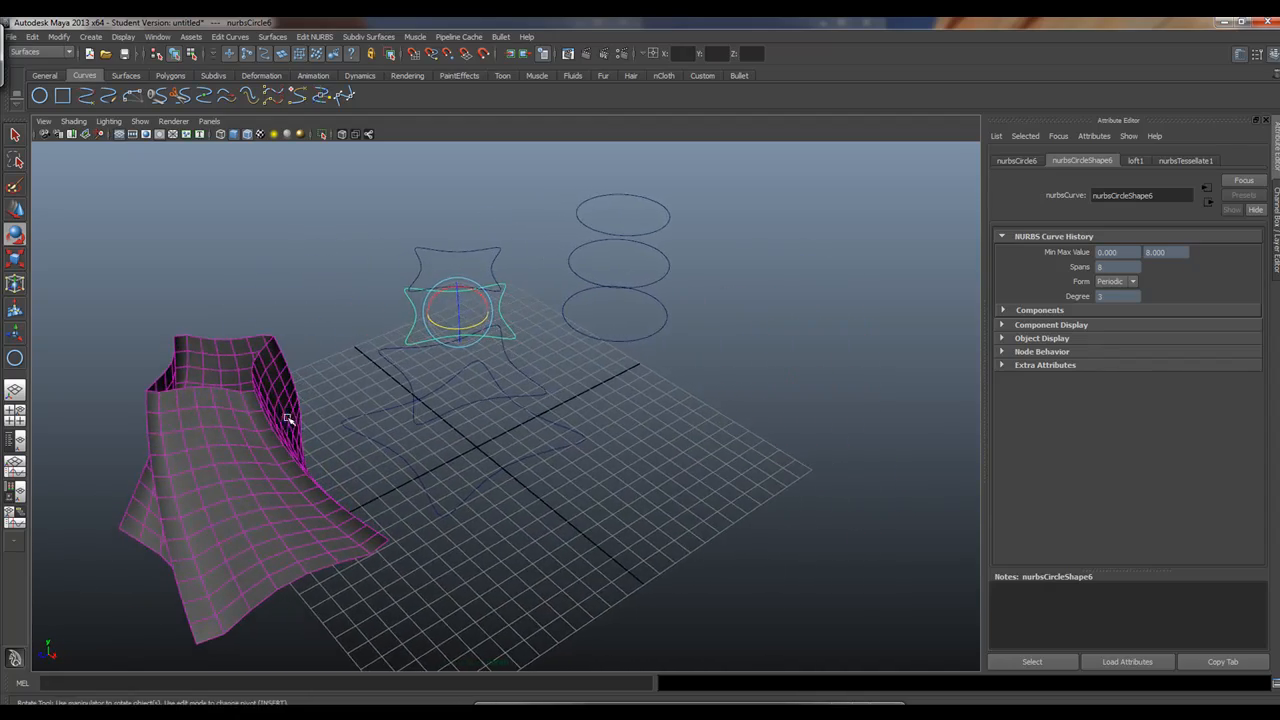
pyautogui.scroll(2, 411, 378)
pyautogui.keyDown('alt'); pyautogui.moveTo(411, 378); pyautogui.dragTo(336, 386); pyautogui.keyUp('alt')
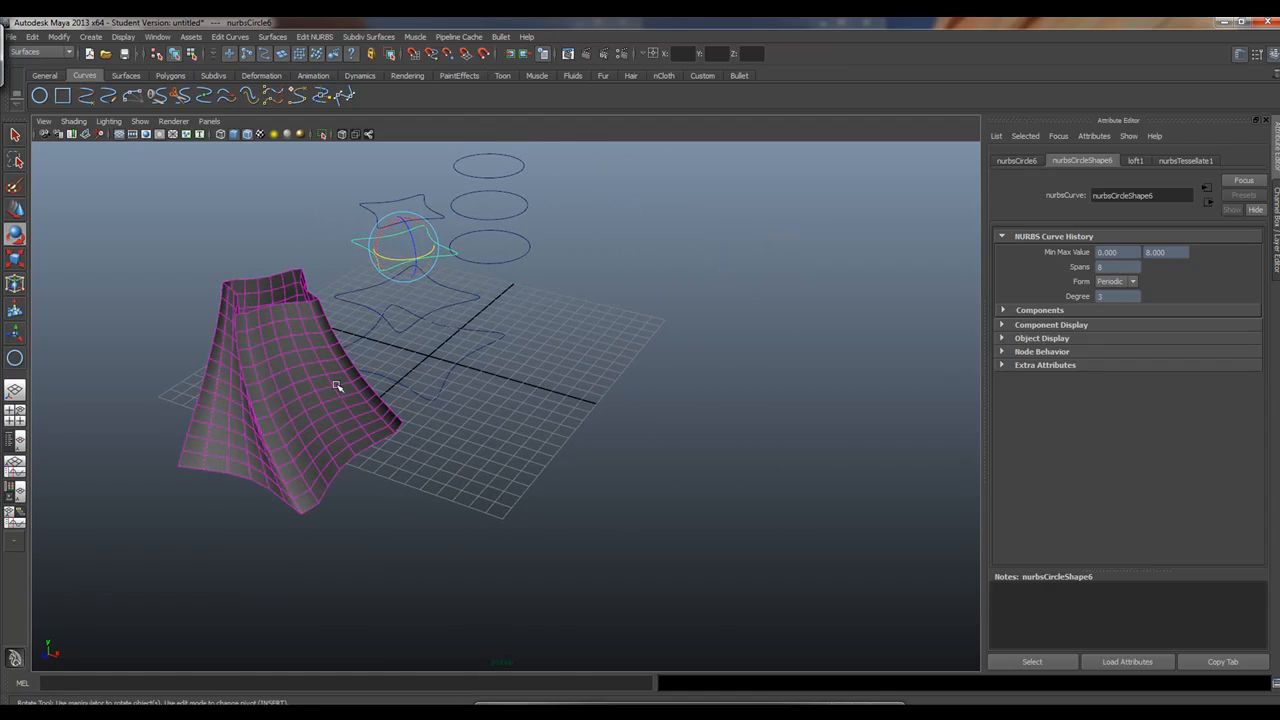
pyautogui.click(171, 75)
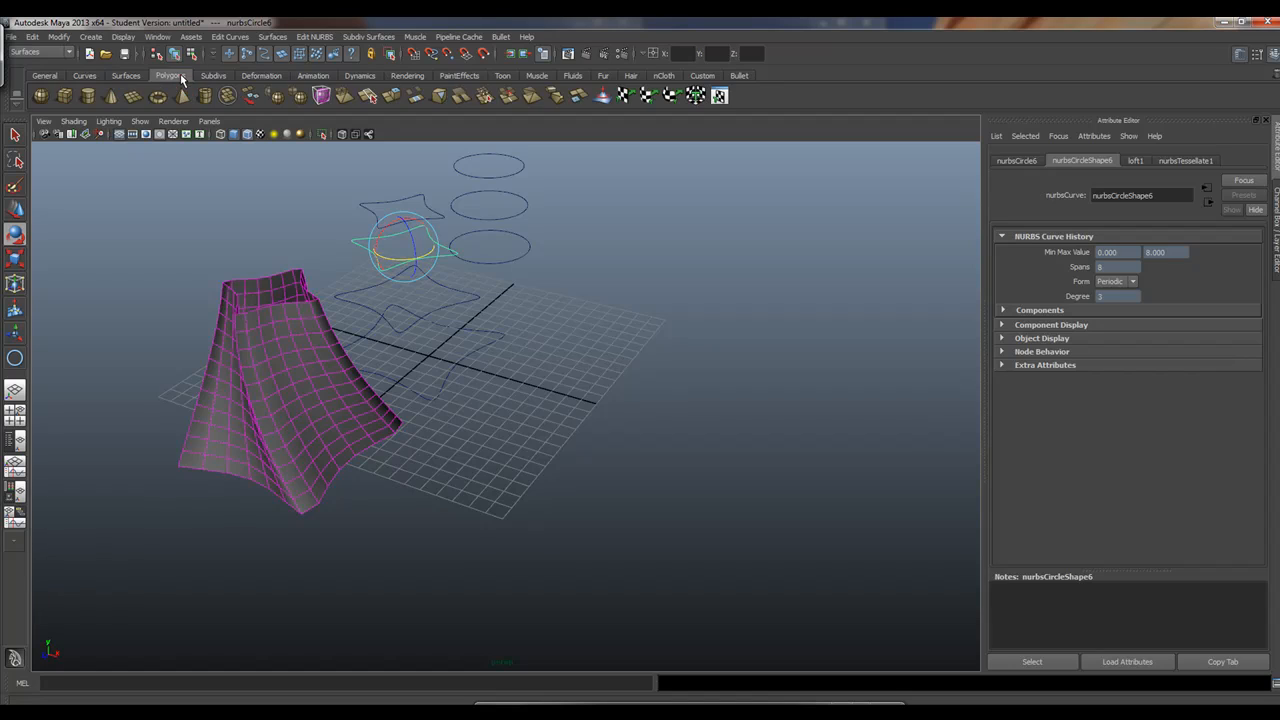
pyautogui.click(64, 95)
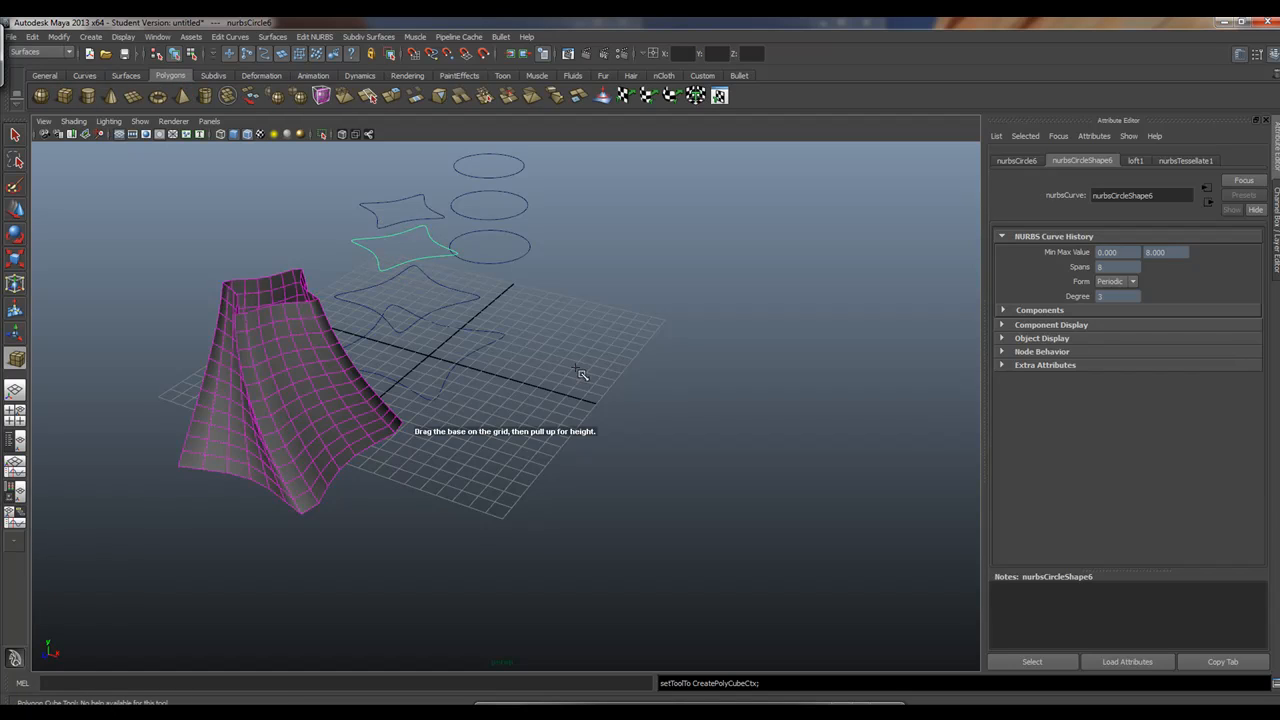
pyautogui.moveTo(577, 369); pyautogui.dragTo(643, 474)
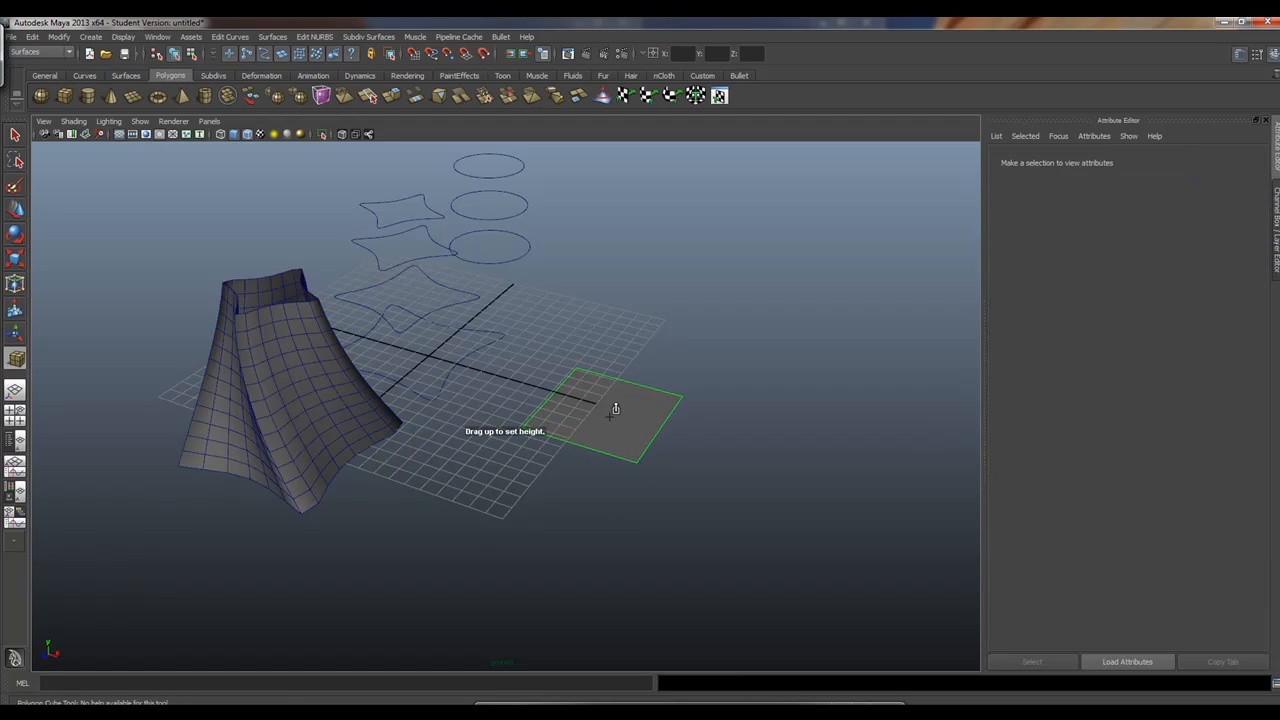
pyautogui.moveTo(614, 403); pyautogui.dragTo(611, 309)
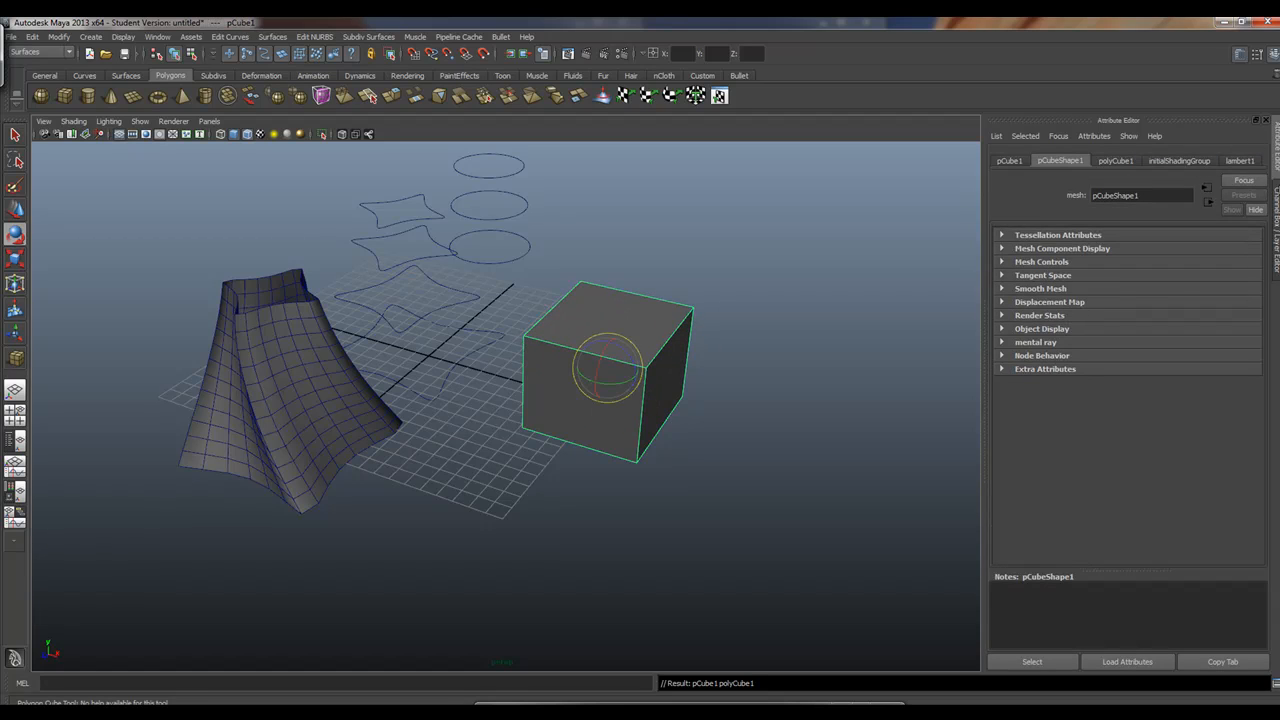
# Set the polygon cube's width, height and depth subdivisions to 2 each
pyautogui.hotkey('ctrl', 'a')
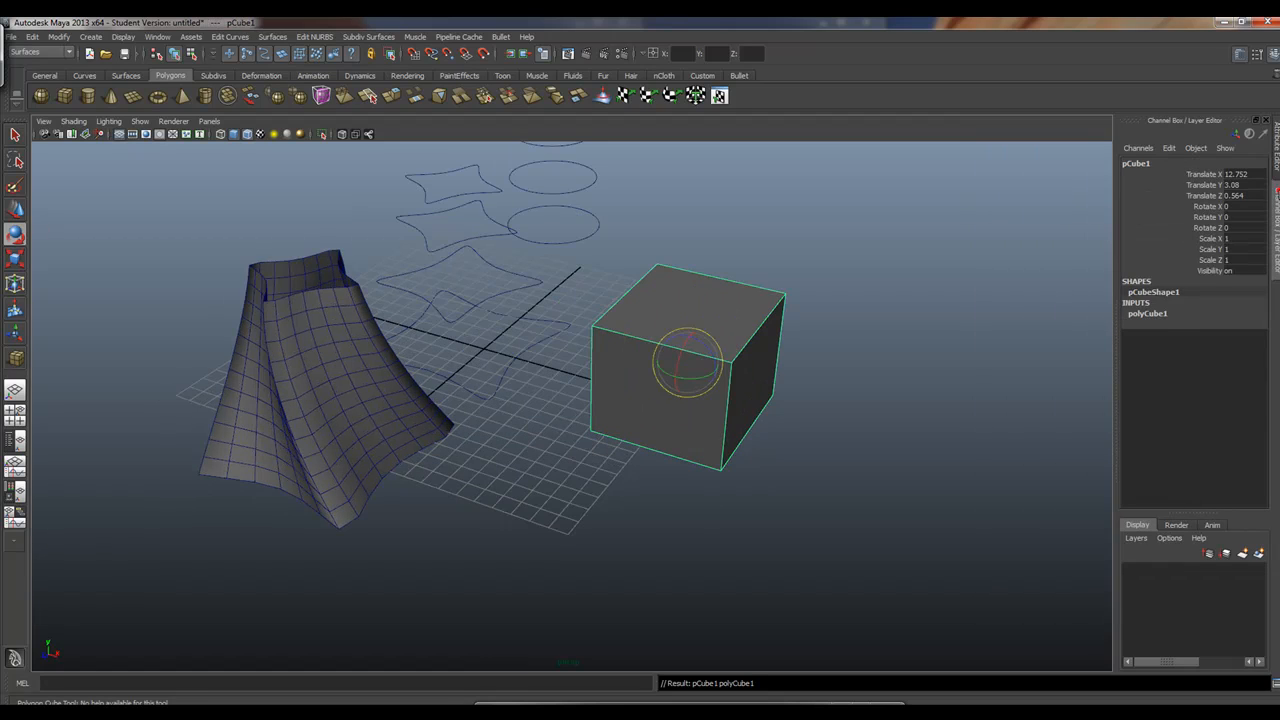
pyautogui.click(1150, 314)
pyautogui.click(1237, 357)
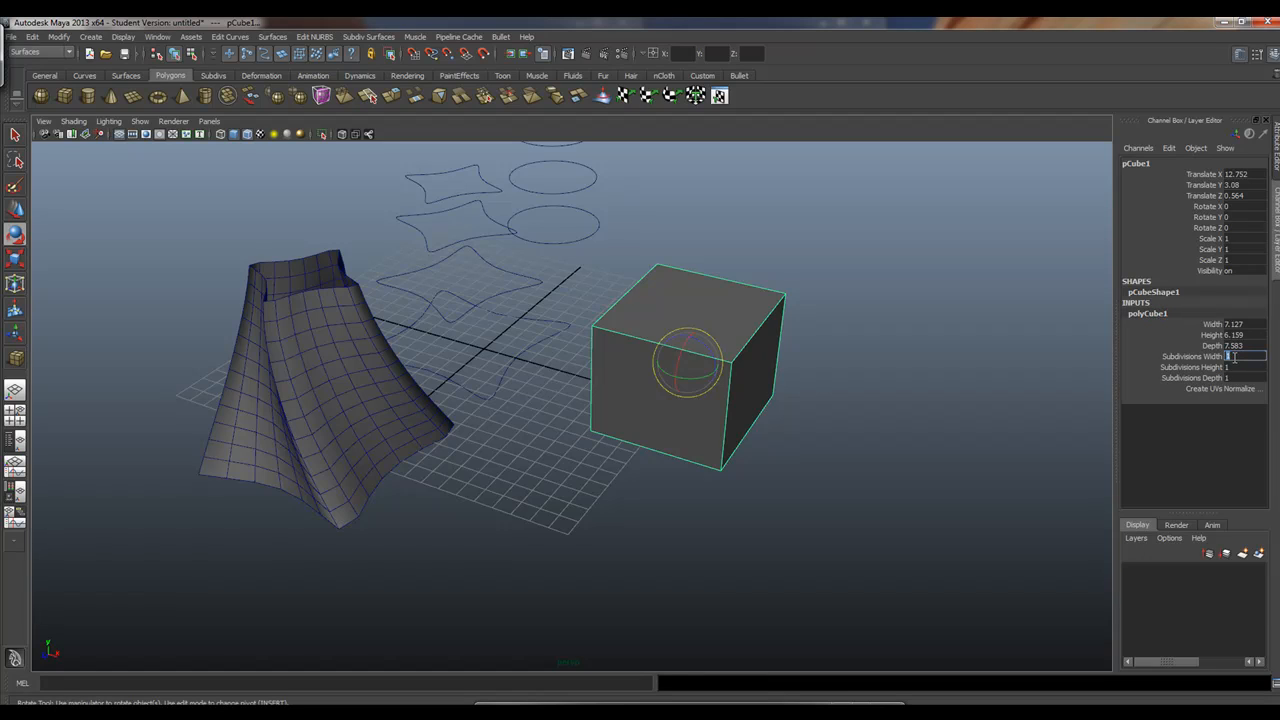
pyautogui.click(1235, 367)
pyautogui.write('2')
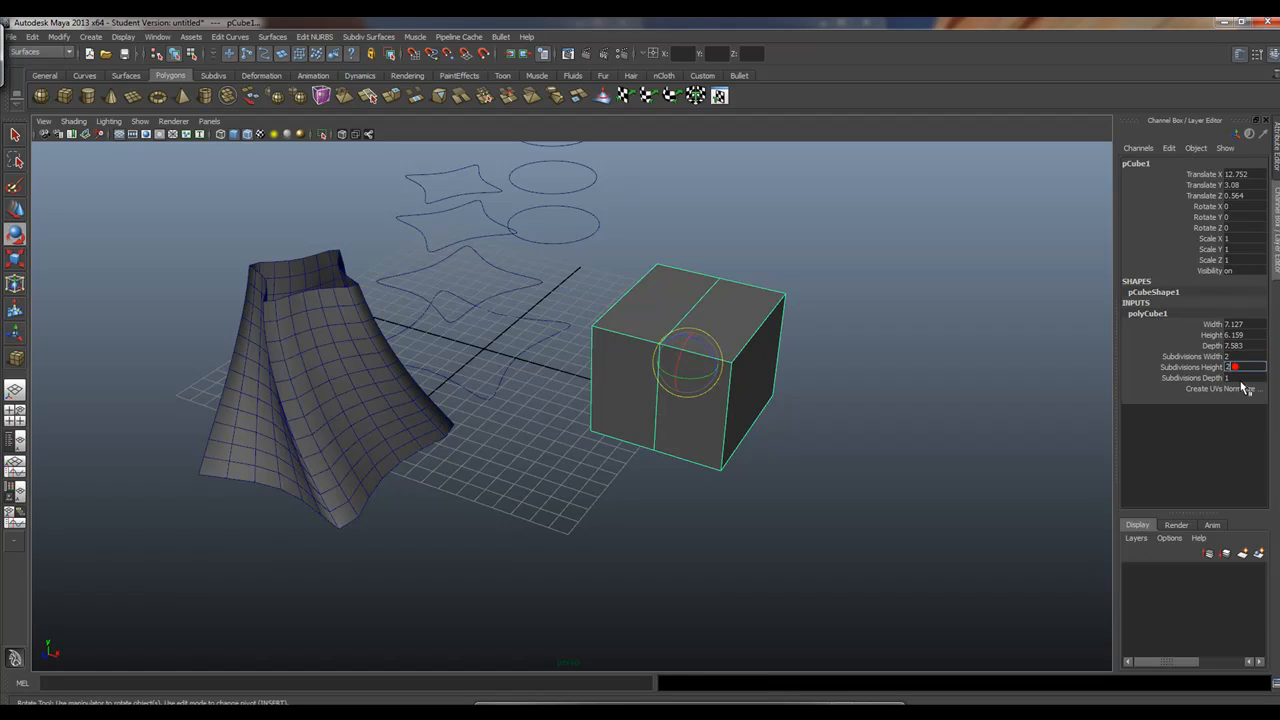
pyautogui.click(1237, 378)
pyautogui.write('2')
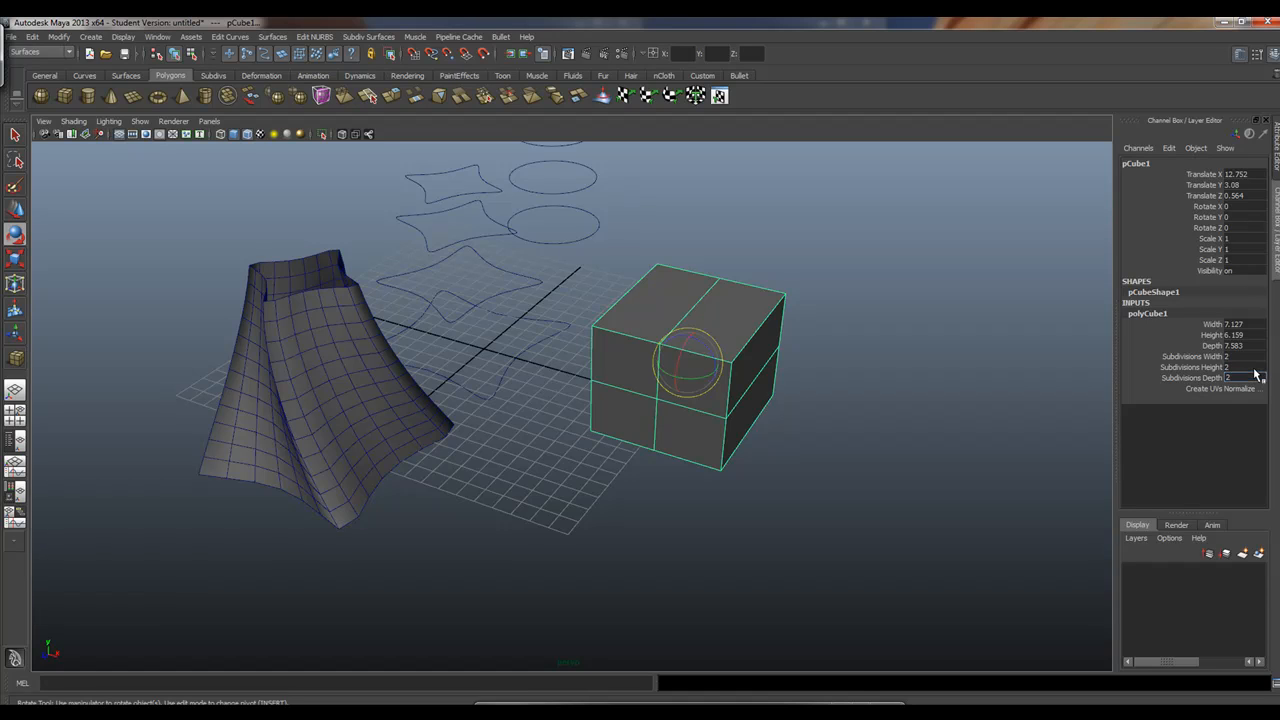
pyautogui.press('Return')
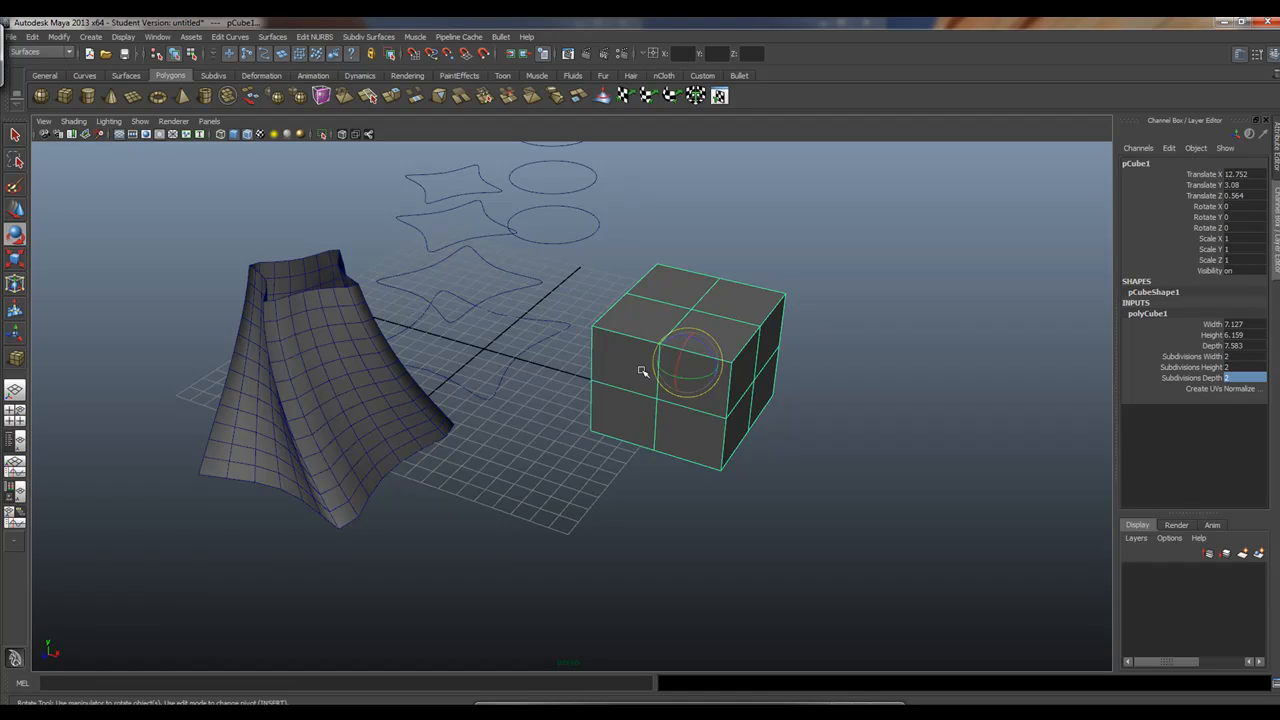
# Select the cube's bottom row of vertices and scale them outward evenly so the base flares; undo the accidental duplication
pyautogui.keyDown('alt'); pyautogui.moveTo(643, 371); pyautogui.dragTo(762, 359); pyautogui.keyUp('alt')
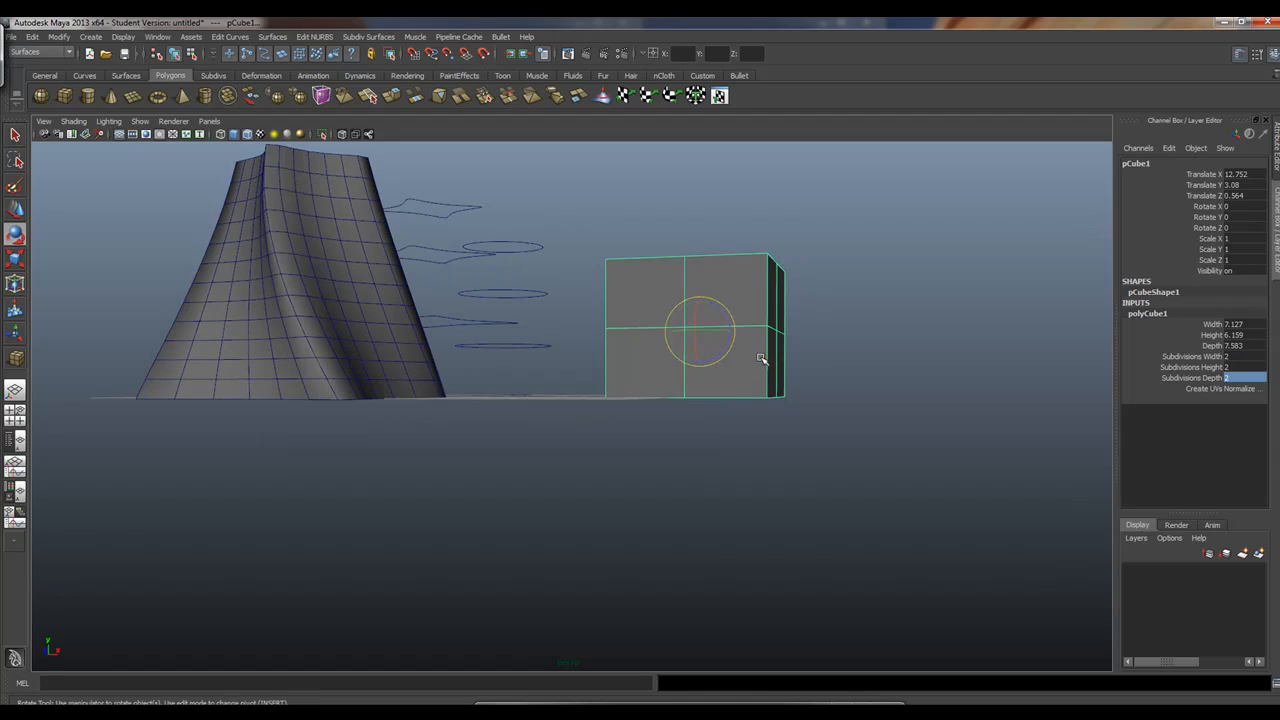
pyautogui.moveTo(762, 359); pyautogui.dragTo(674, 374, button='right')
pyautogui.moveTo(575, 354); pyautogui.dragTo(860, 440)
pyautogui.press('r')
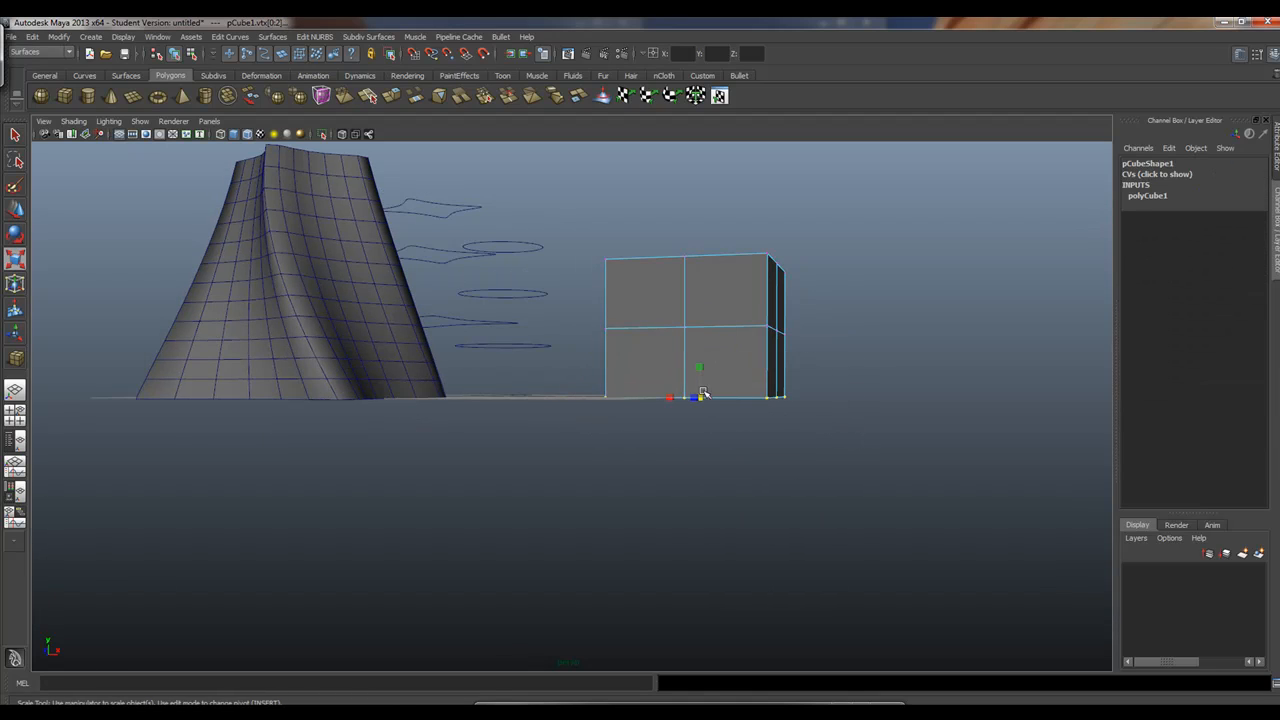
pyautogui.moveTo(703, 394); pyautogui.dragTo(705, 396)
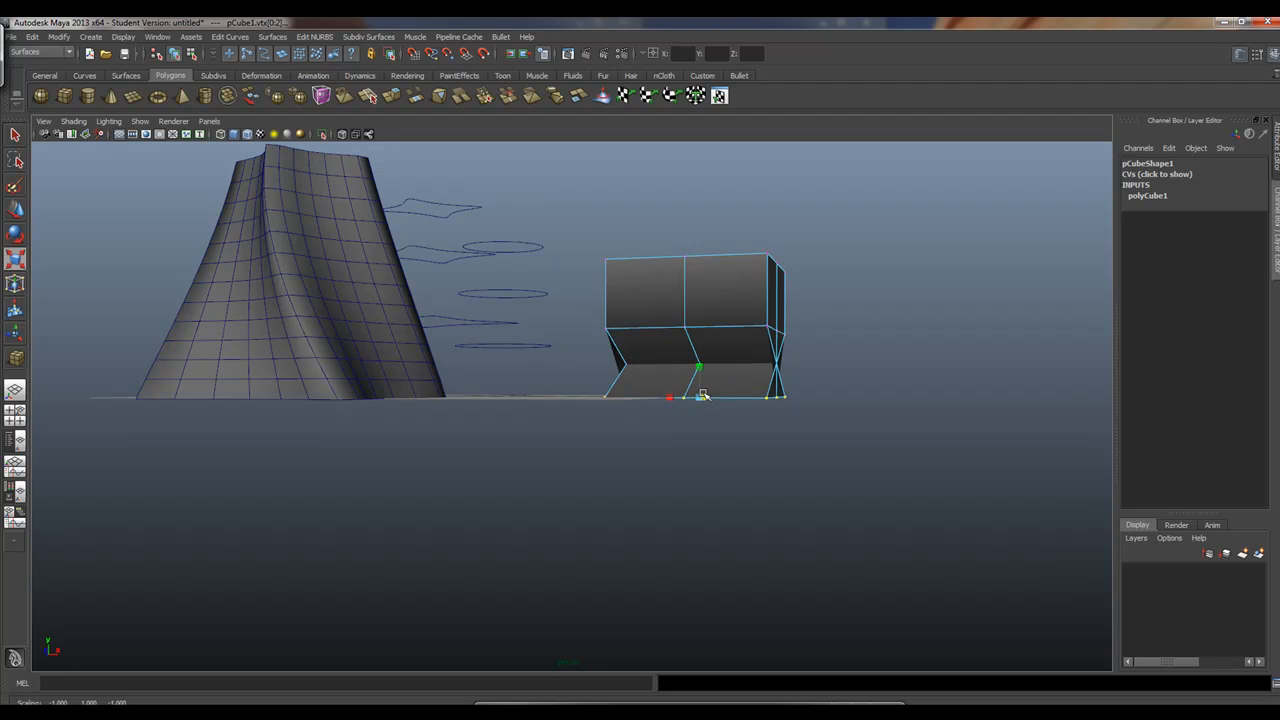
pyautogui.hotkey('ctrl', 'd')
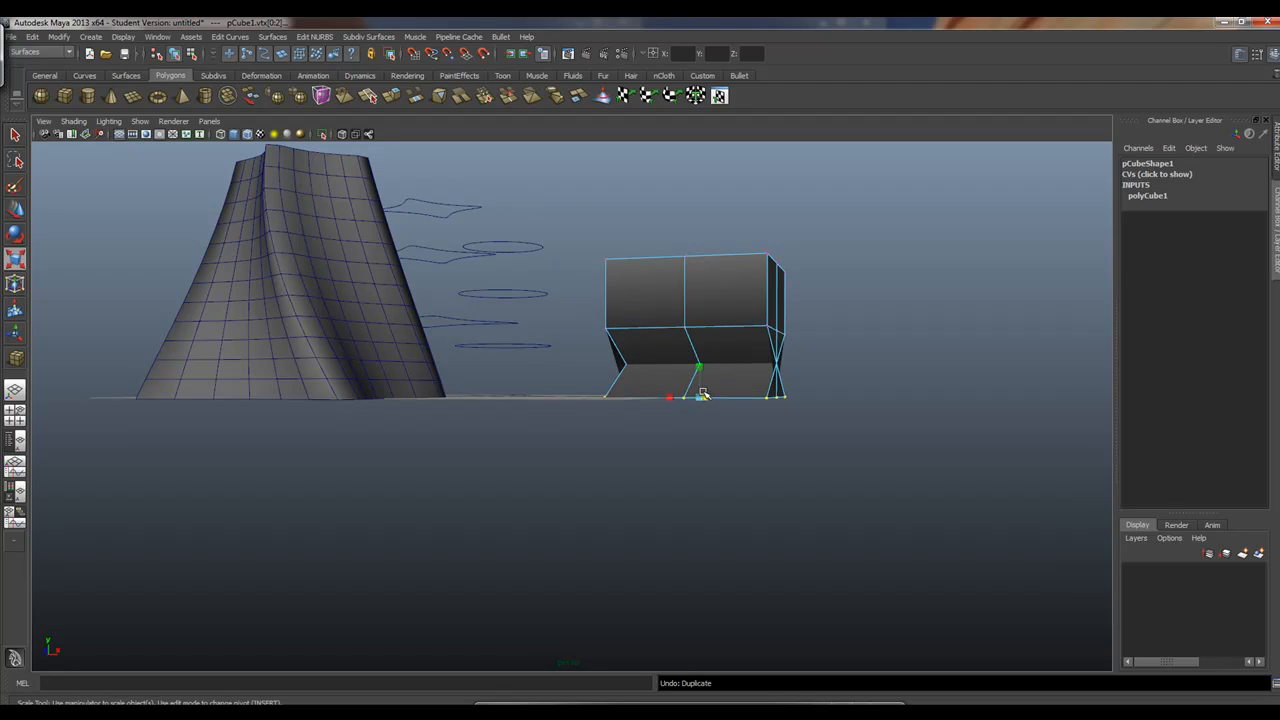
pyautogui.hotkey('ctrl', 'z')
# Scale the two opposite base midpoint vertices on the cube's X sides outward along X
pyautogui.keyDown('alt'); pyautogui.moveTo(748, 444); pyautogui.dragTo(645, 376); pyautogui.keyUp('alt')
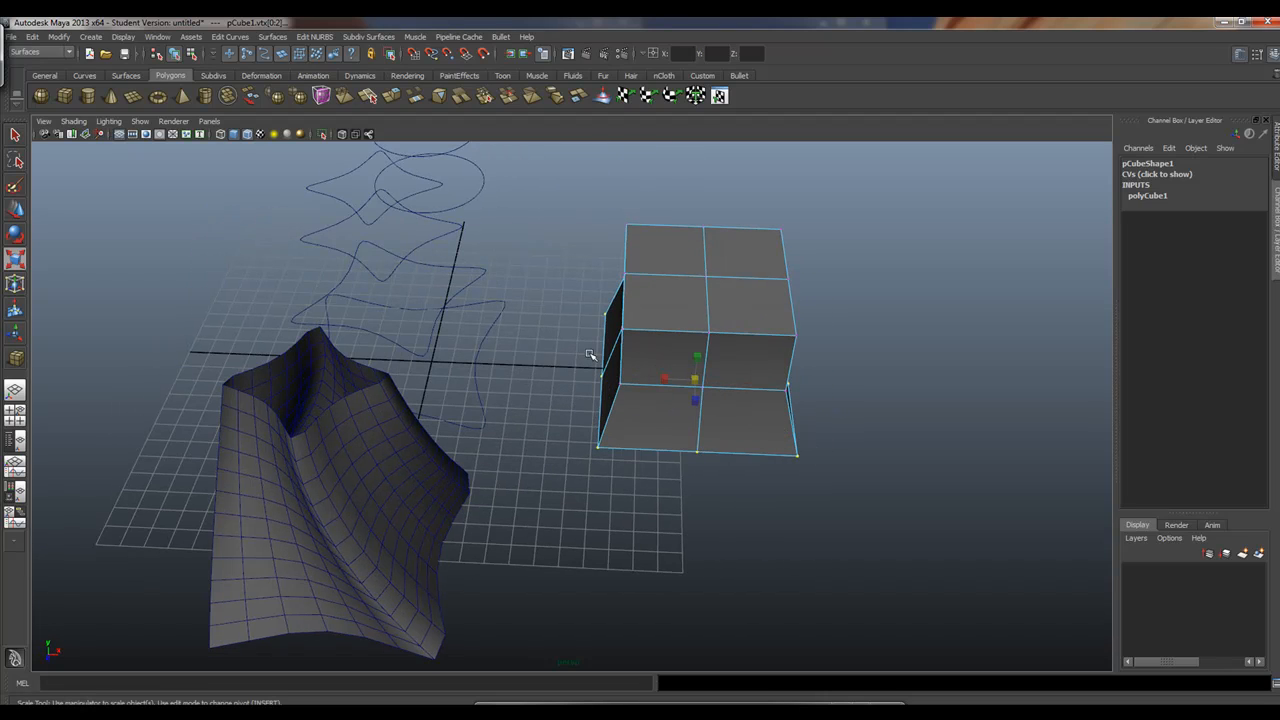
pyautogui.click(604, 376)
pyautogui.keyDown('alt'); pyautogui.moveTo(825, 430); pyautogui.dragTo(751, 428); pyautogui.keyUp('alt')
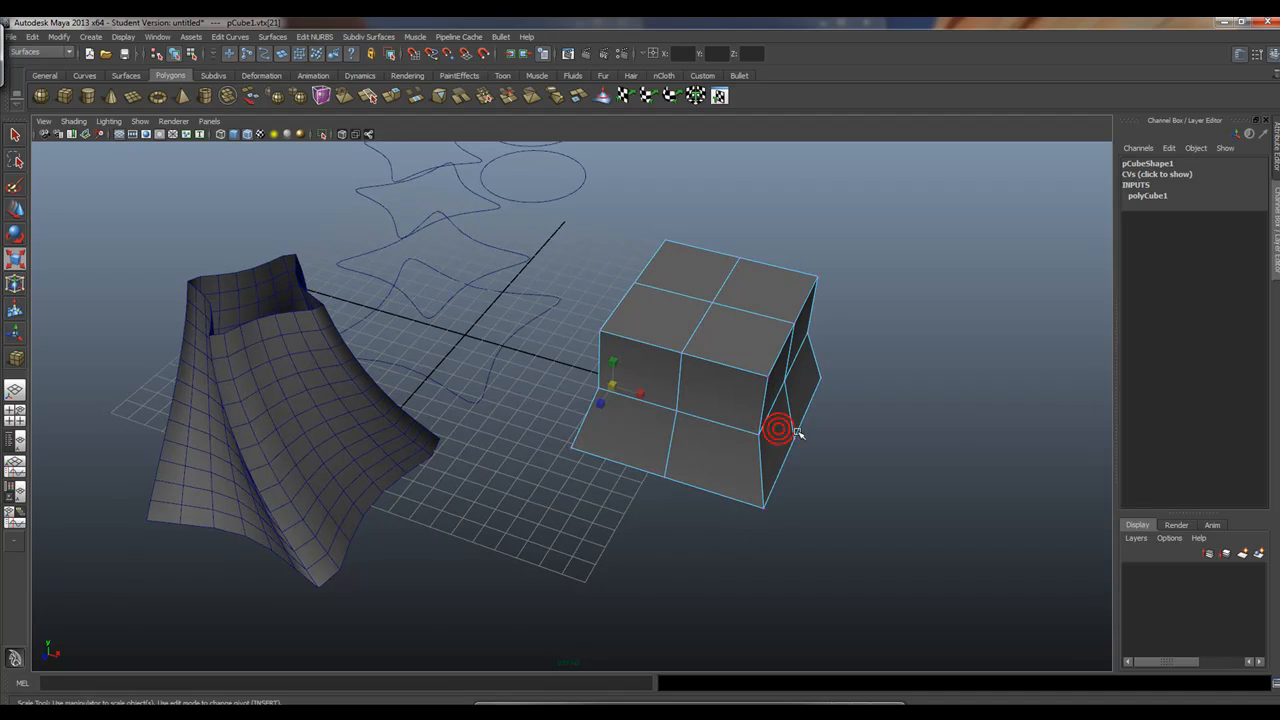
pyautogui.keyDown('shift'); pyautogui.click(794, 437); pyautogui.keyUp('shift')
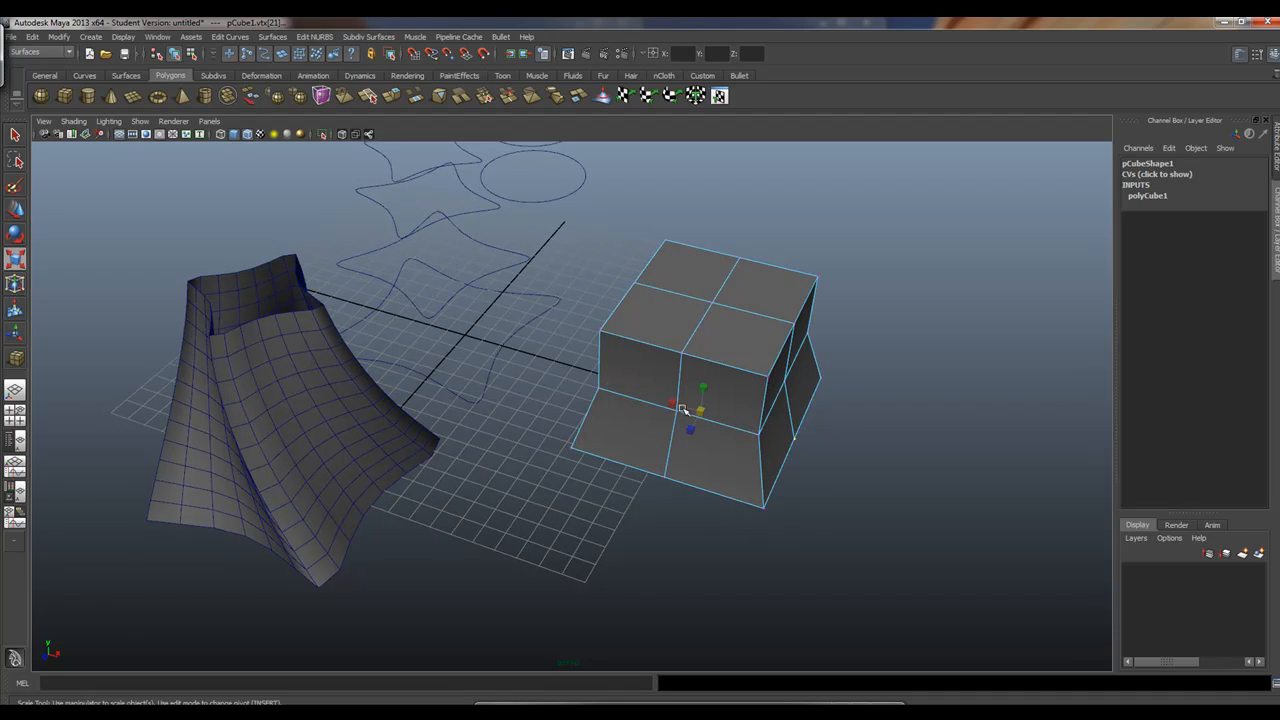
pyautogui.moveTo(673, 402); pyautogui.dragTo(664, 401)
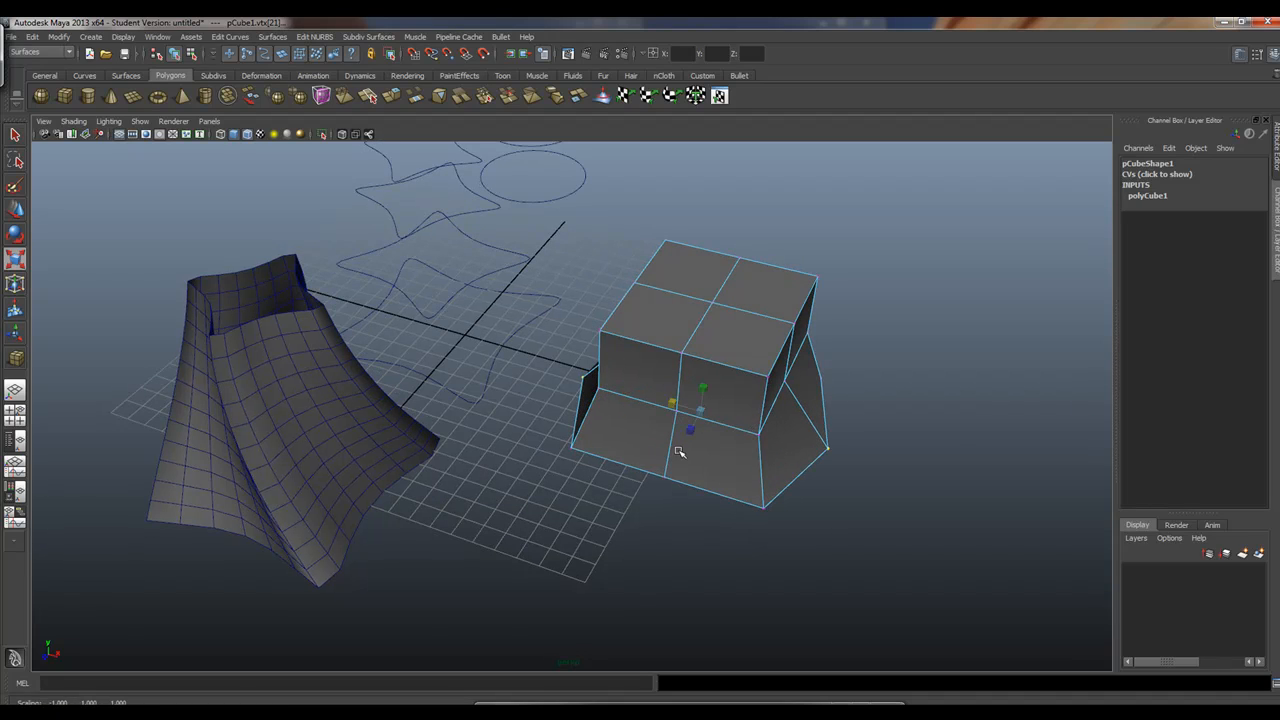
# Scale the other two base midpoint vertices outward along Z to give the base an eight-sided outline
pyautogui.keyDown('alt'); pyautogui.moveTo(681, 453); pyautogui.dragTo(611, 511); pyautogui.keyUp('alt')
pyautogui.click(662, 546)
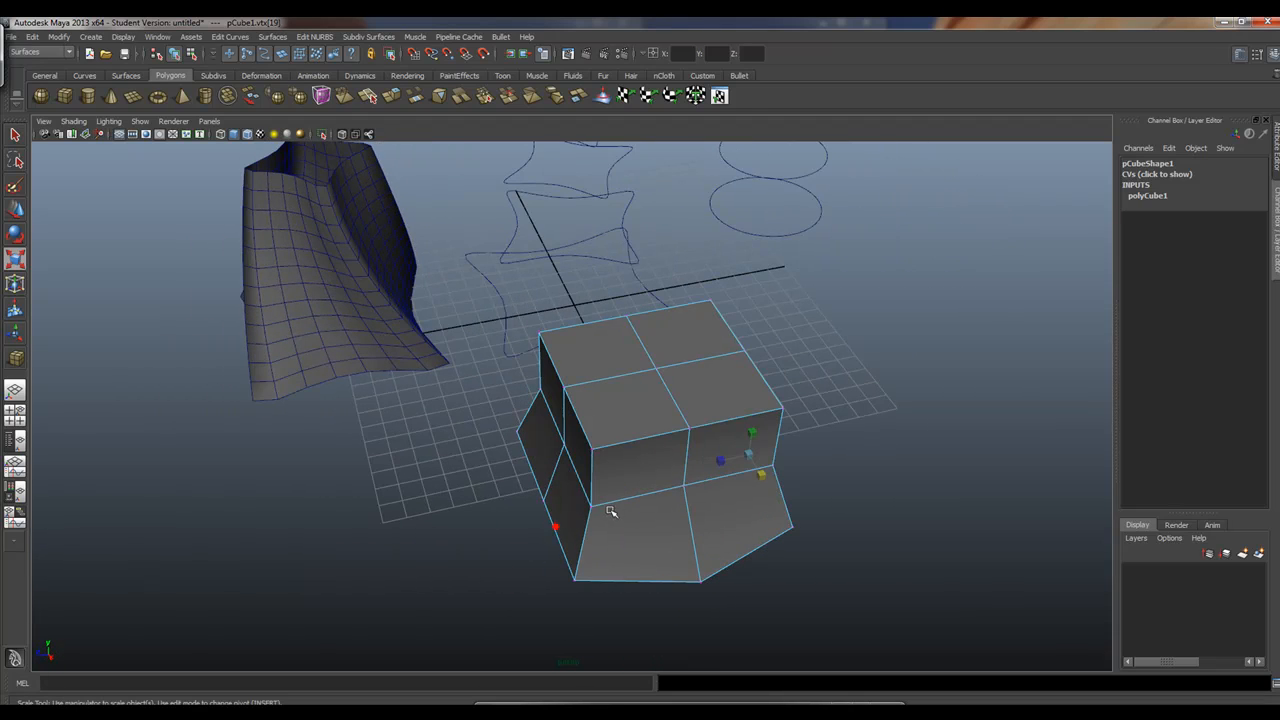
pyautogui.click(535, 508)
pyautogui.moveTo(619, 484); pyautogui.dragTo(665, 338)
# Delete the four faces on the underside of the cube, leaving the base open
pyautogui.moveTo(700, 331)
pyautogui.mouseDown(button='right')
pyautogui.moveTo(700, 357)
pyautogui.moveTo(690, 350)
pyautogui.mouseUp(button='right')
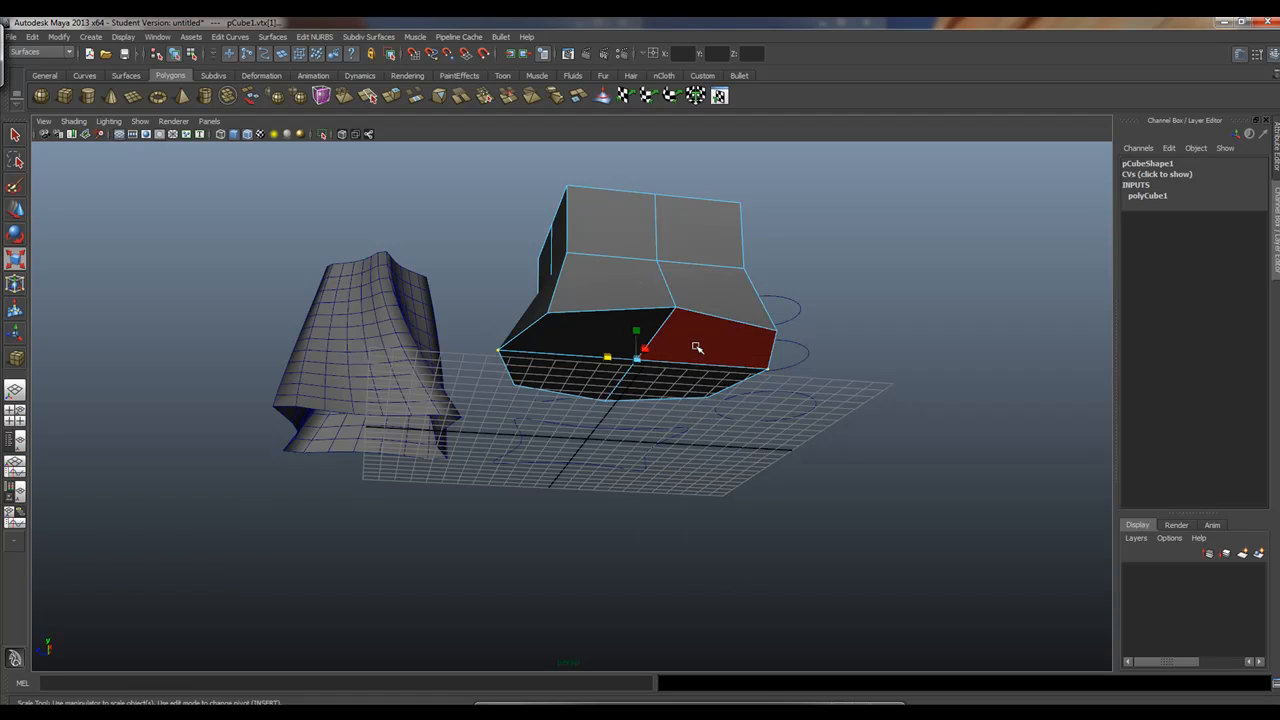
pyautogui.click(697, 346)
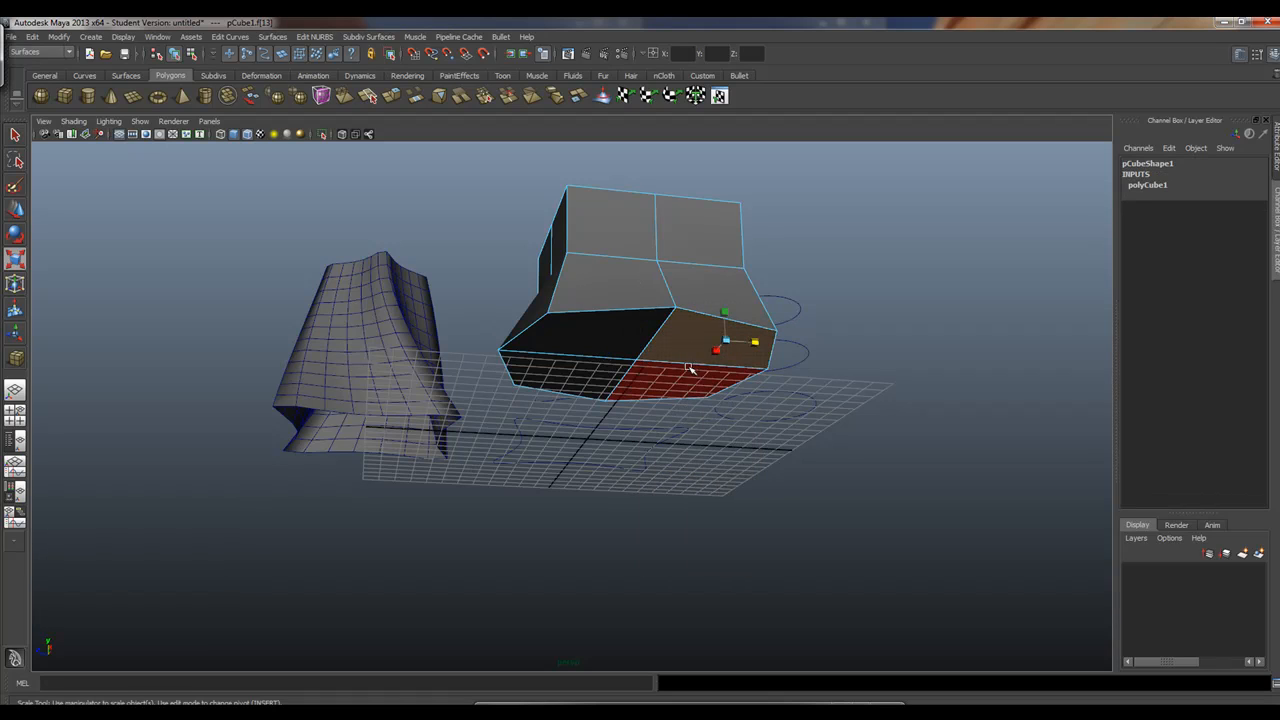
pyautogui.keyDown('alt'); pyautogui.moveTo(689, 369); pyautogui.dragTo(713, 377); pyautogui.keyUp('alt')
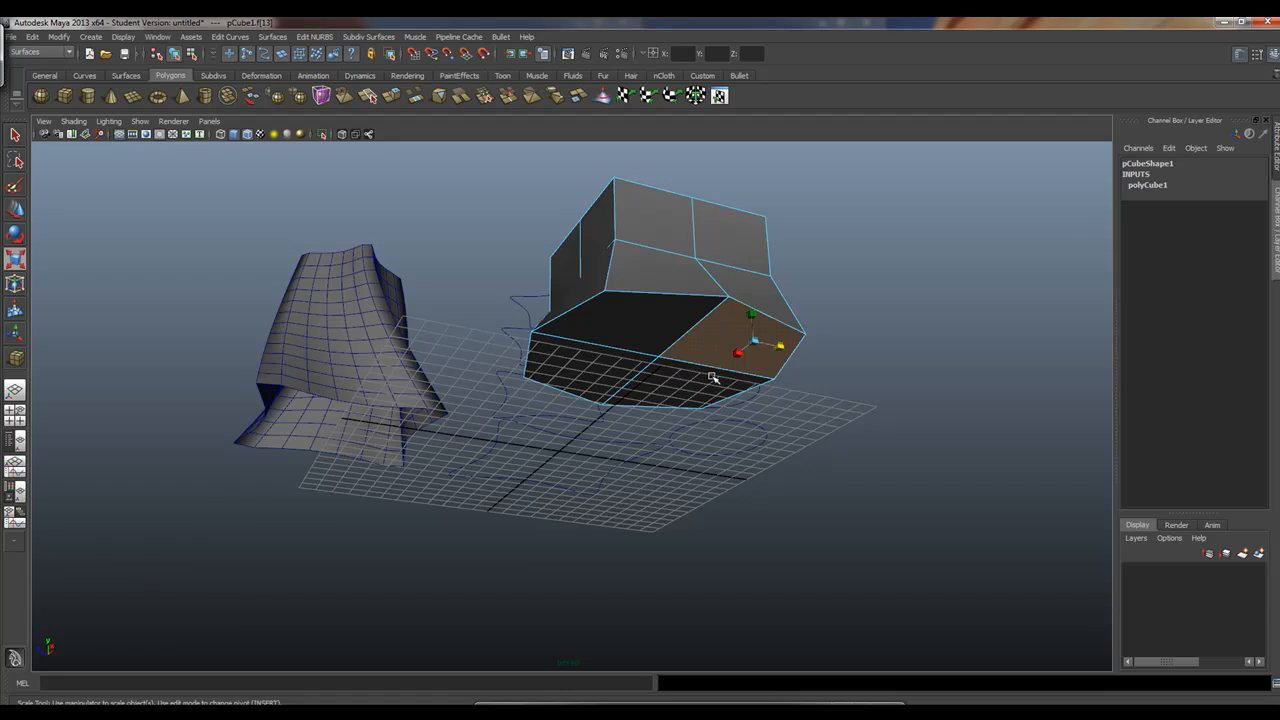
pyautogui.press('Delete')
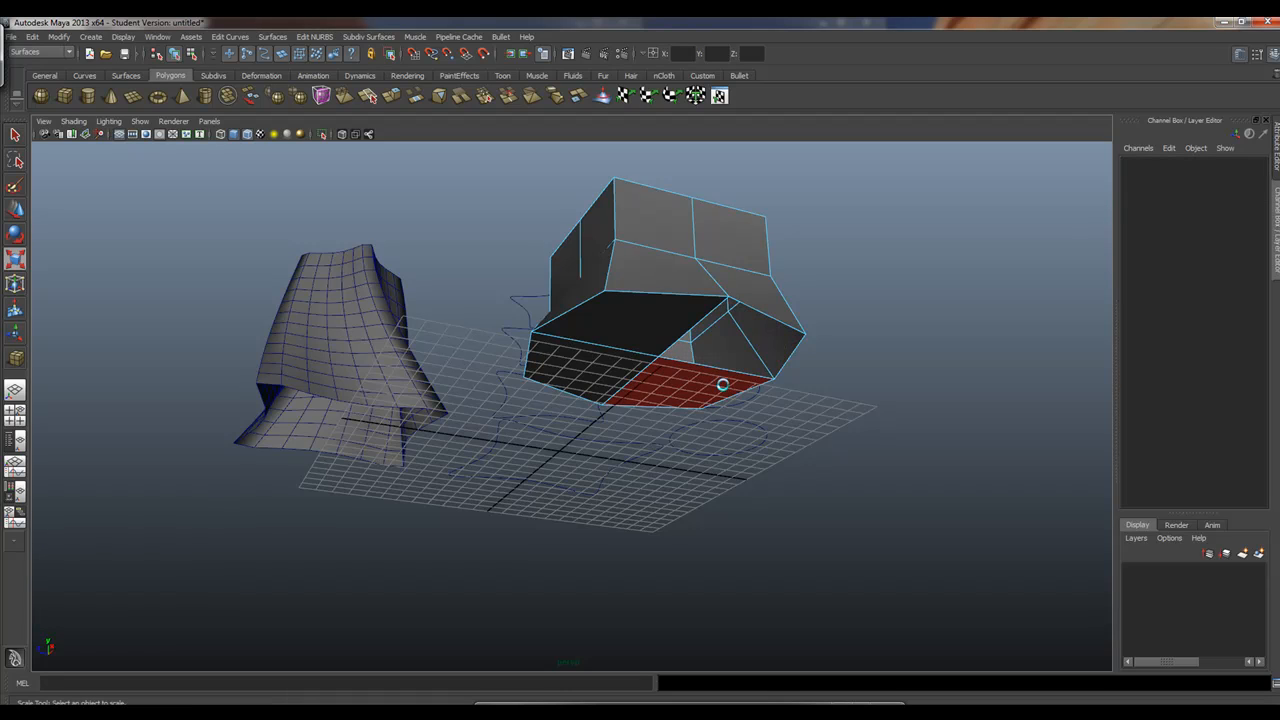
pyautogui.click(606, 332)
pyautogui.press('Delete')
pyautogui.click(597, 374)
pyautogui.press('Delete')
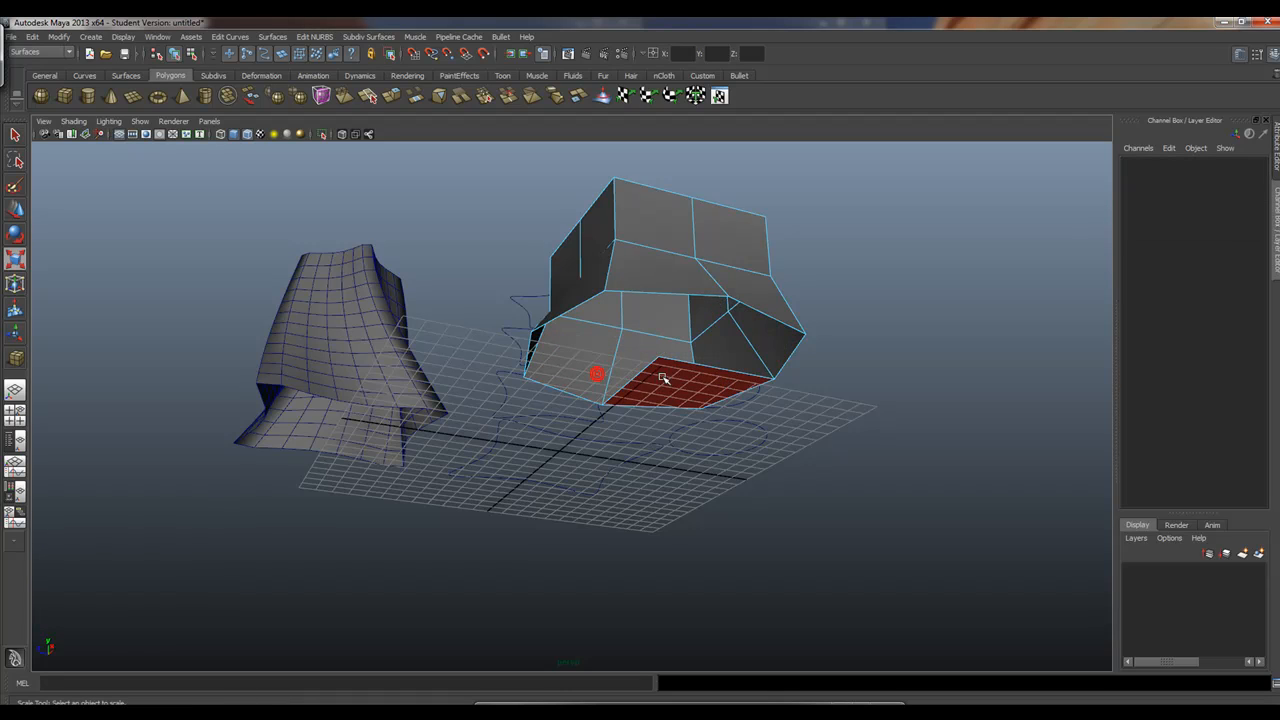
pyautogui.click(670, 379)
pyautogui.press('Delete')
# Select the cube's two upper rows of vertices and frame them in the top view
pyautogui.keyDown('alt'); pyautogui.moveTo(629, 387); pyautogui.dragTo(618, 358); pyautogui.keyUp('alt')
pyautogui.keyDown('alt'); pyautogui.moveTo(619, 361); pyautogui.dragTo(580, 357); pyautogui.keyUp('alt')
pyautogui.rightClick(566, 321)
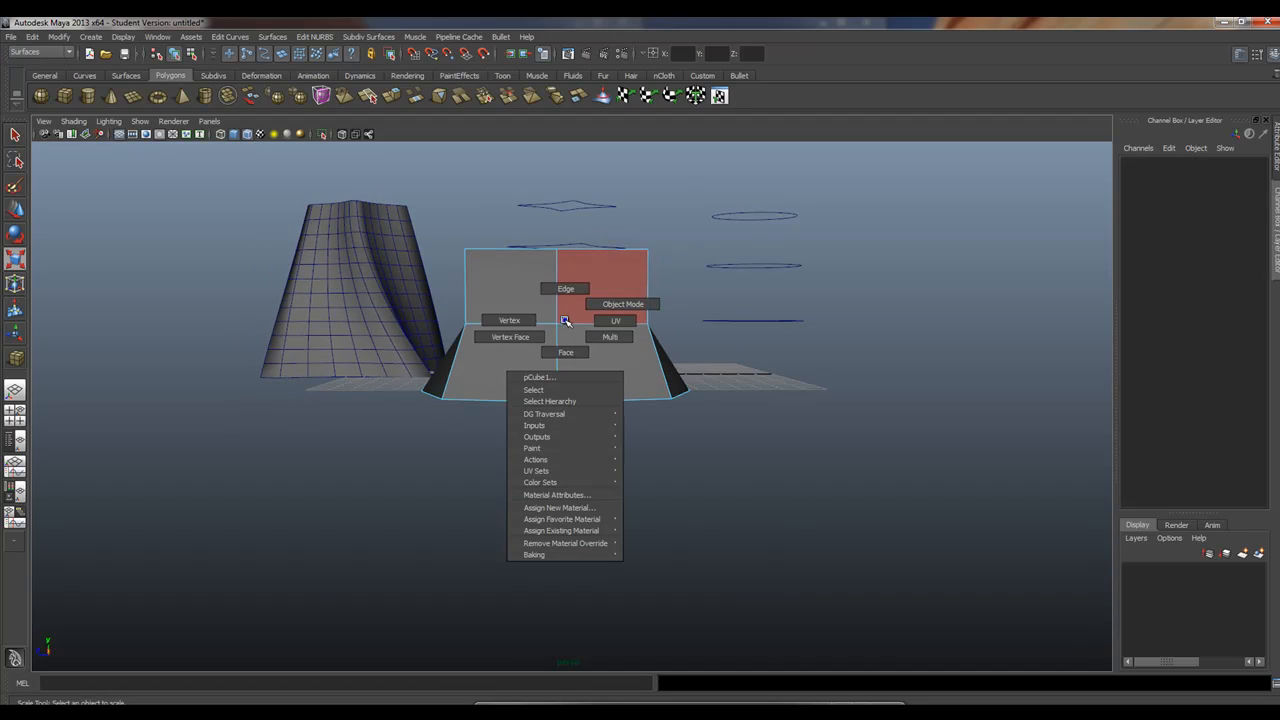
pyautogui.click(509, 318)
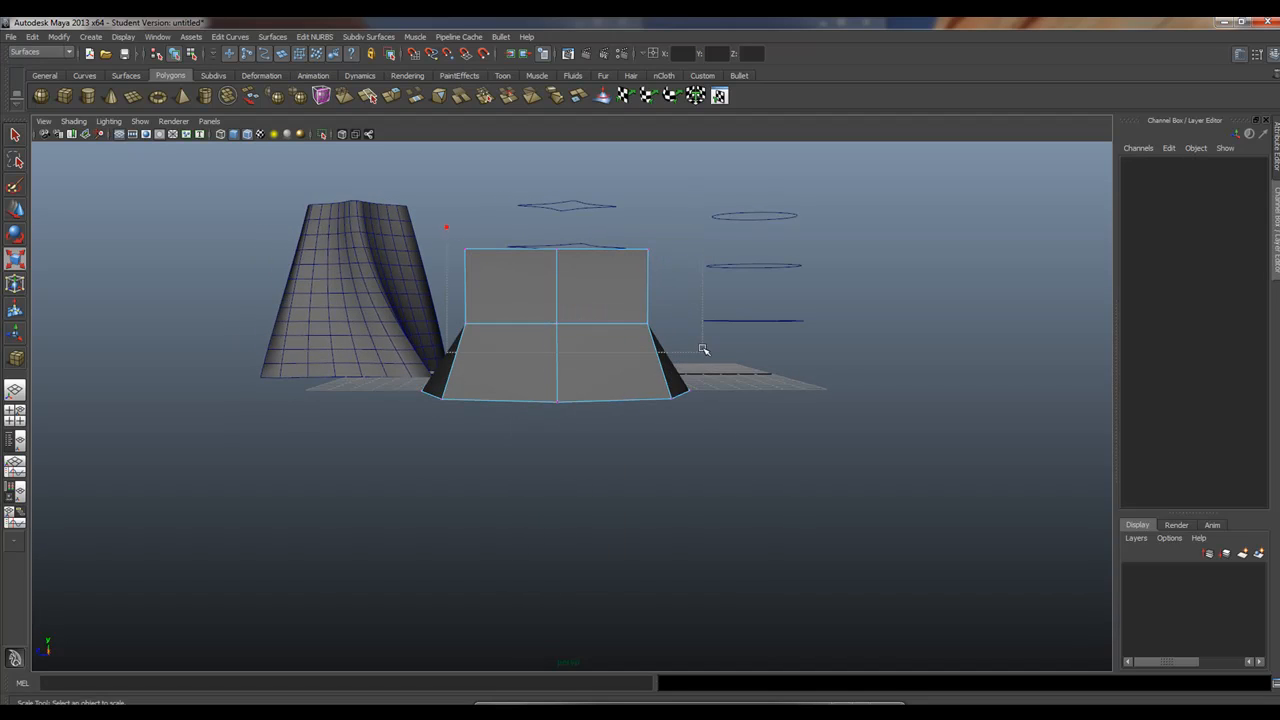
pyautogui.moveTo(697, 334); pyautogui.dragTo(651, 400)
pyautogui.press('r')
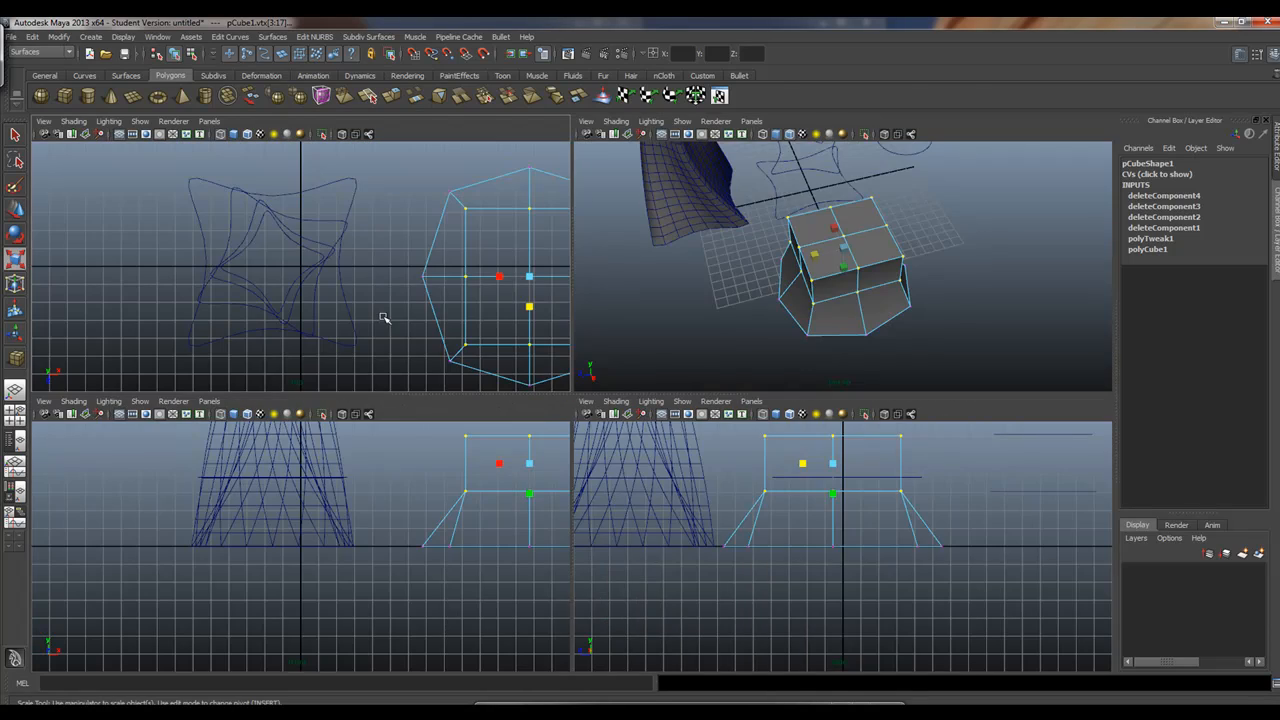
pyautogui.press('space')
pyautogui.press('f')
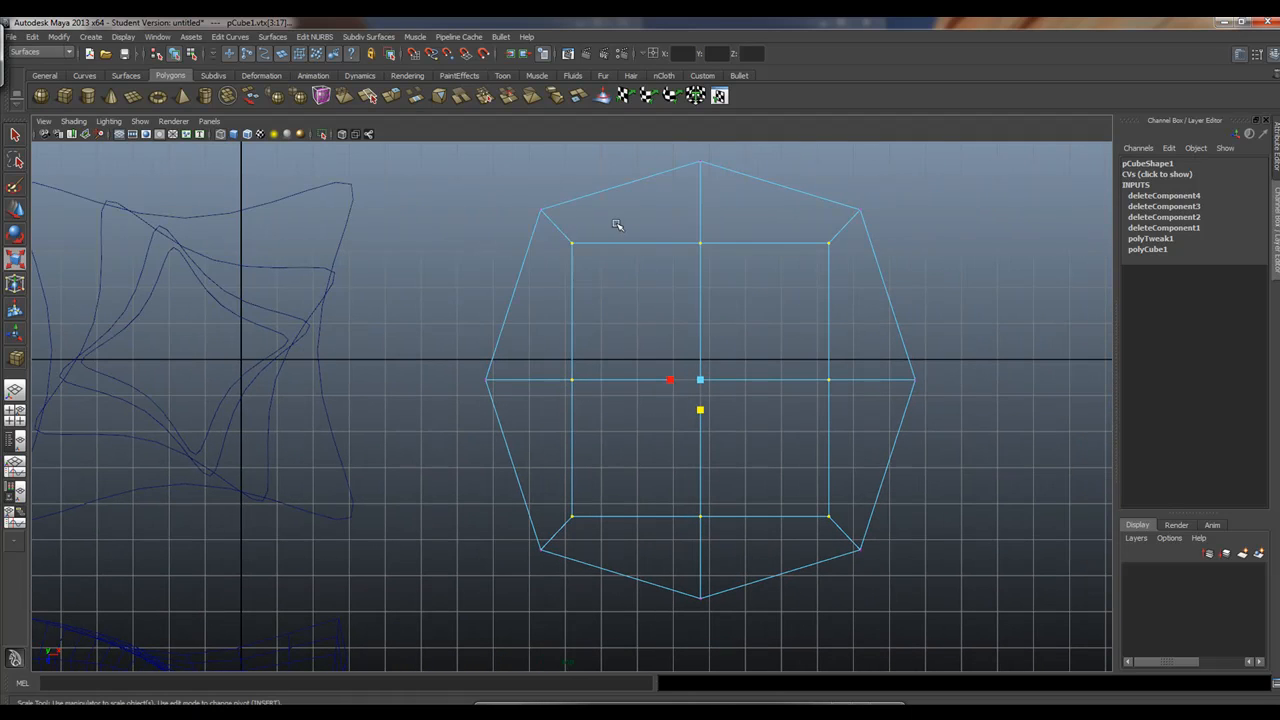
# Scale the four corner vertices of both upper rows inward together, giving the upper section an octagonal outline
pyautogui.click(567, 256)
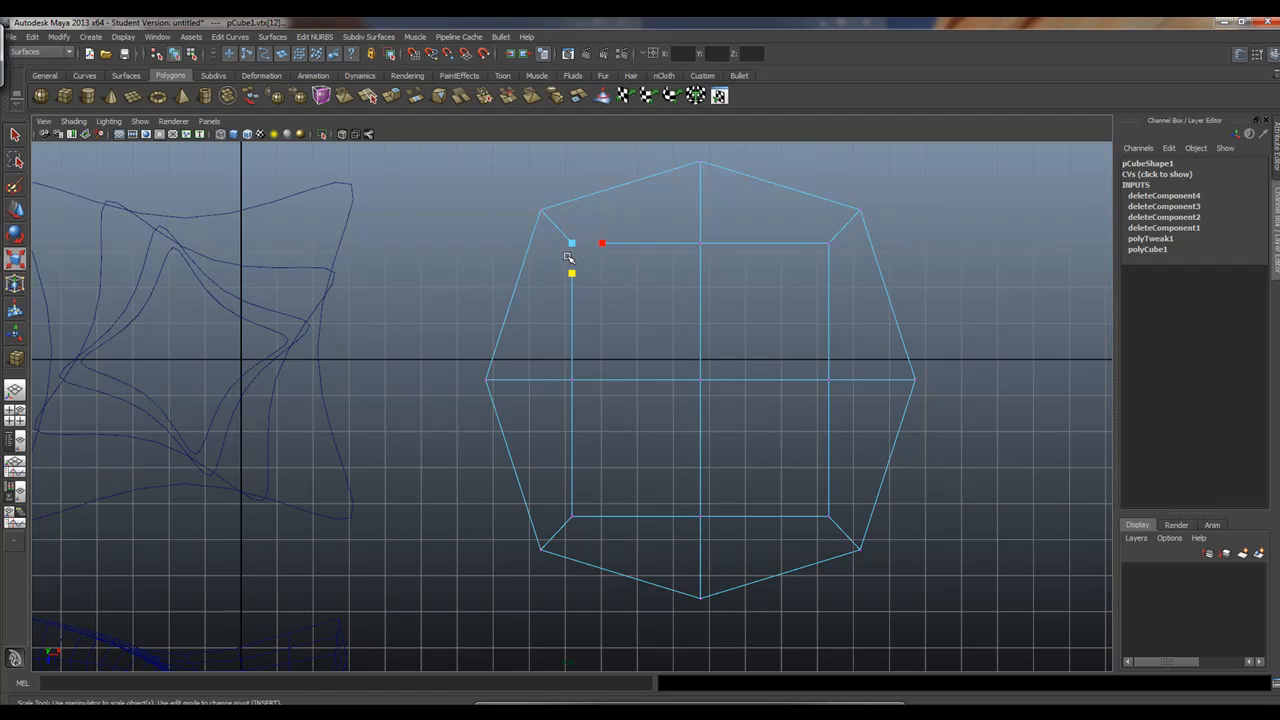
pyautogui.keyDown('shift'); pyautogui.click(827, 242); pyautogui.keyUp('shift')
pyautogui.keyDown('shift'); pyautogui.click(570, 517); pyautogui.keyUp('shift')
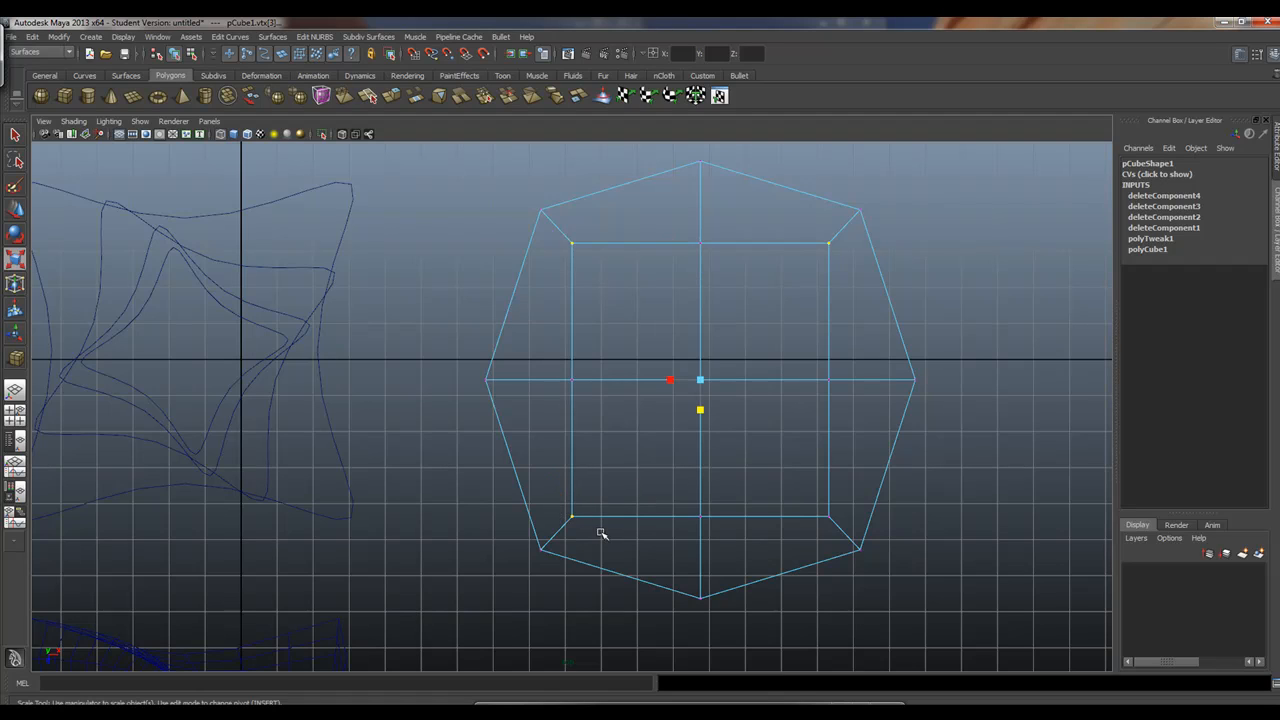
pyautogui.keyDown('shift'); pyautogui.click(805, 489); pyautogui.keyUp('shift')
pyautogui.moveTo(671, 381); pyautogui.dragTo(701, 404)
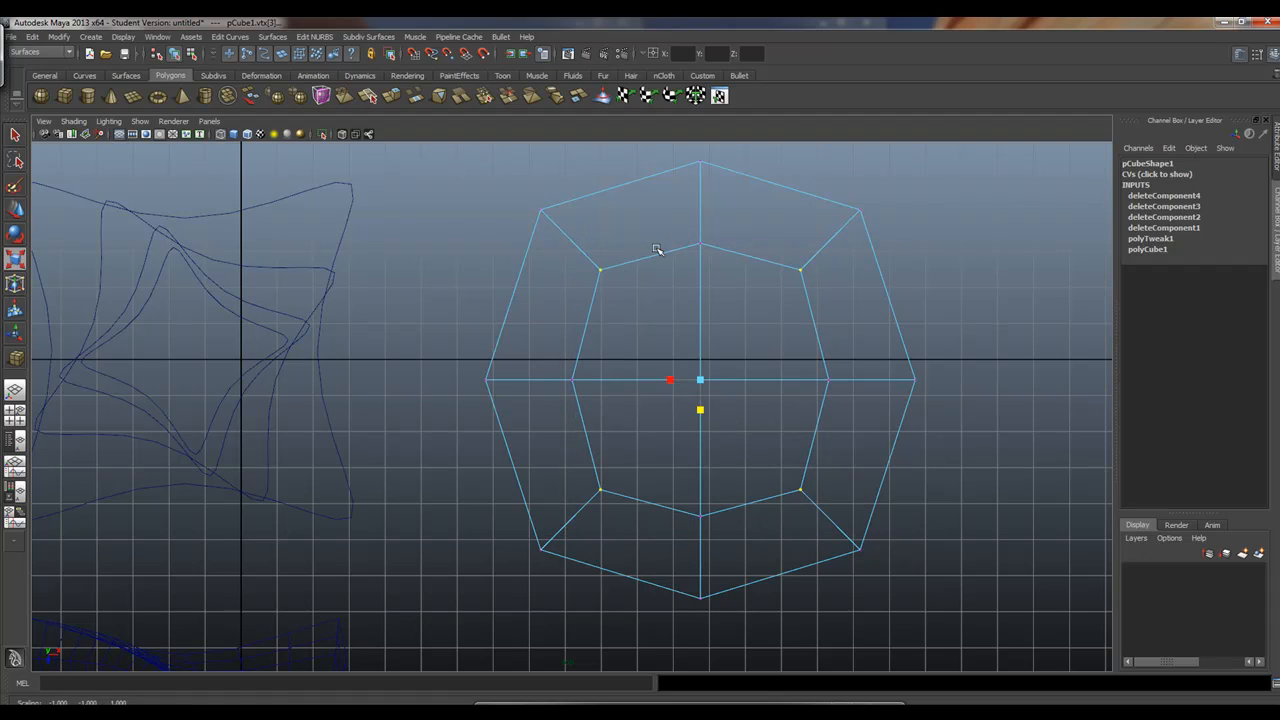
# In the perspective view, scale the middle ring of vertices outward in X and Z so the walls taper towards the top
pyautogui.press('space')
pyautogui.press('space')
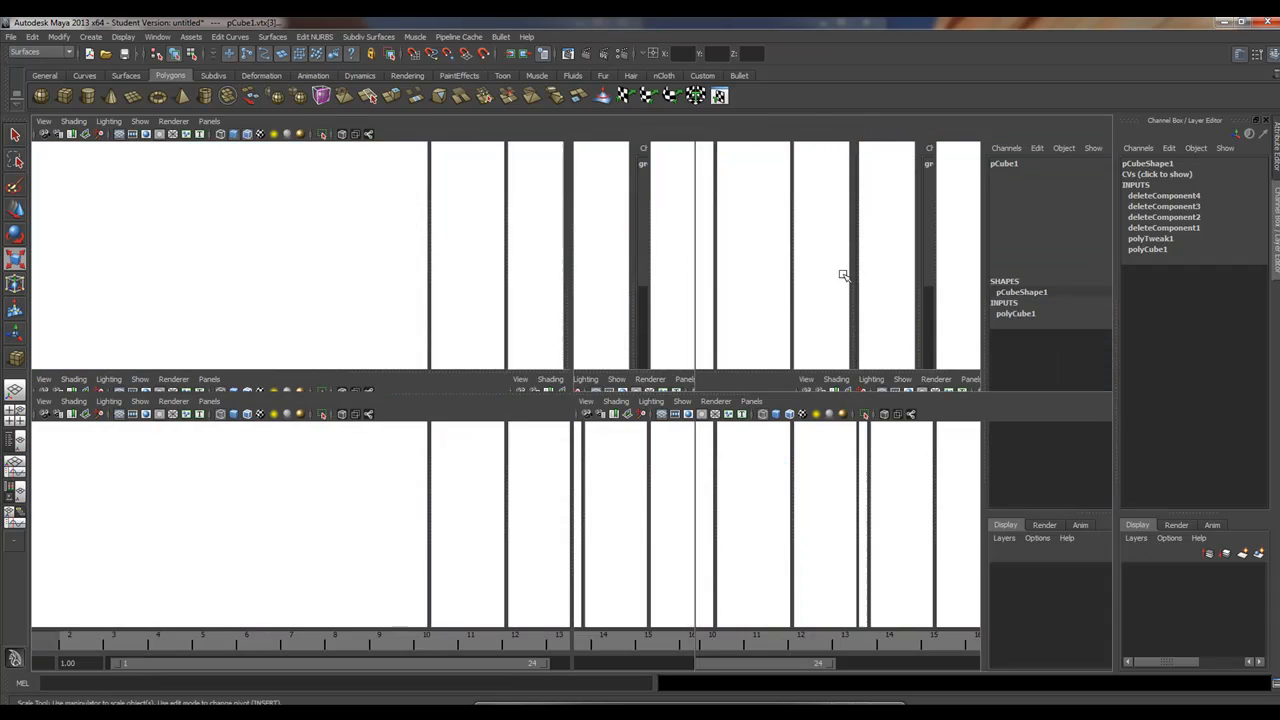
pyautogui.keyDown('alt'); pyautogui.moveTo(582, 448); pyautogui.dragTo(535, 375); pyautogui.keyUp('alt')
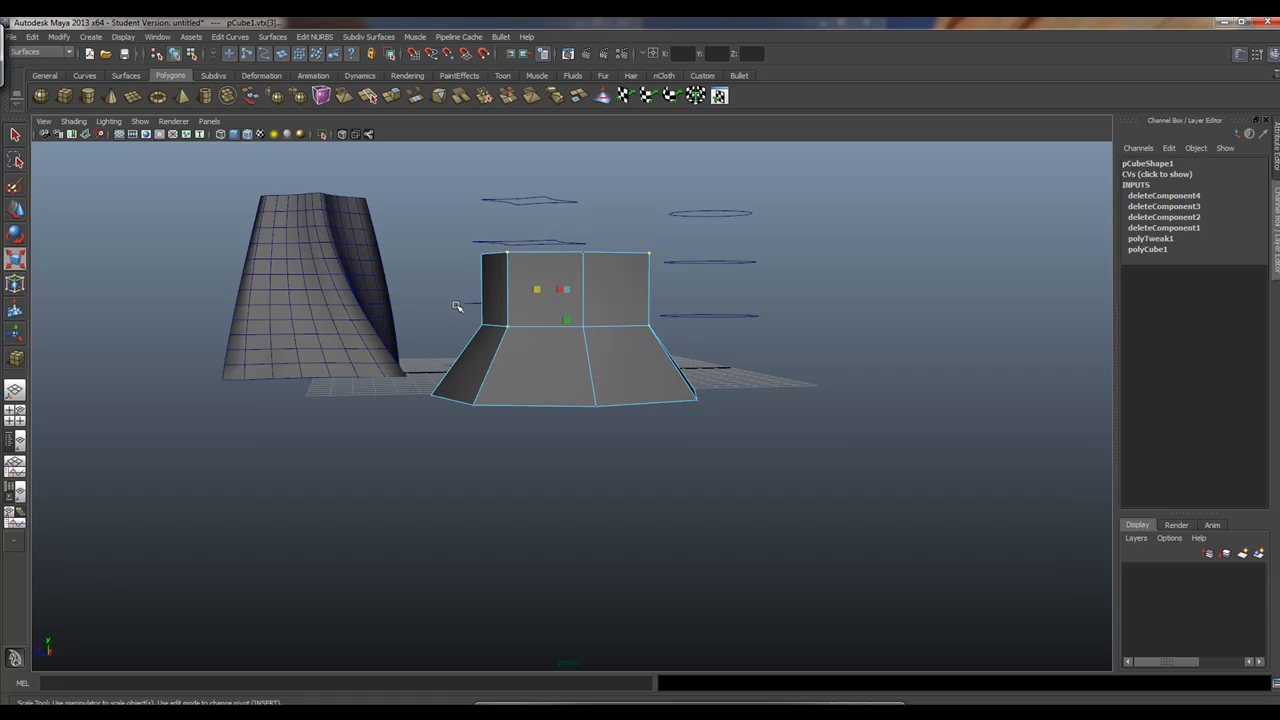
pyautogui.keyDown('alt'); pyautogui.moveTo(628, 393); pyautogui.dragTo(543, 400); pyautogui.keyUp('alt')
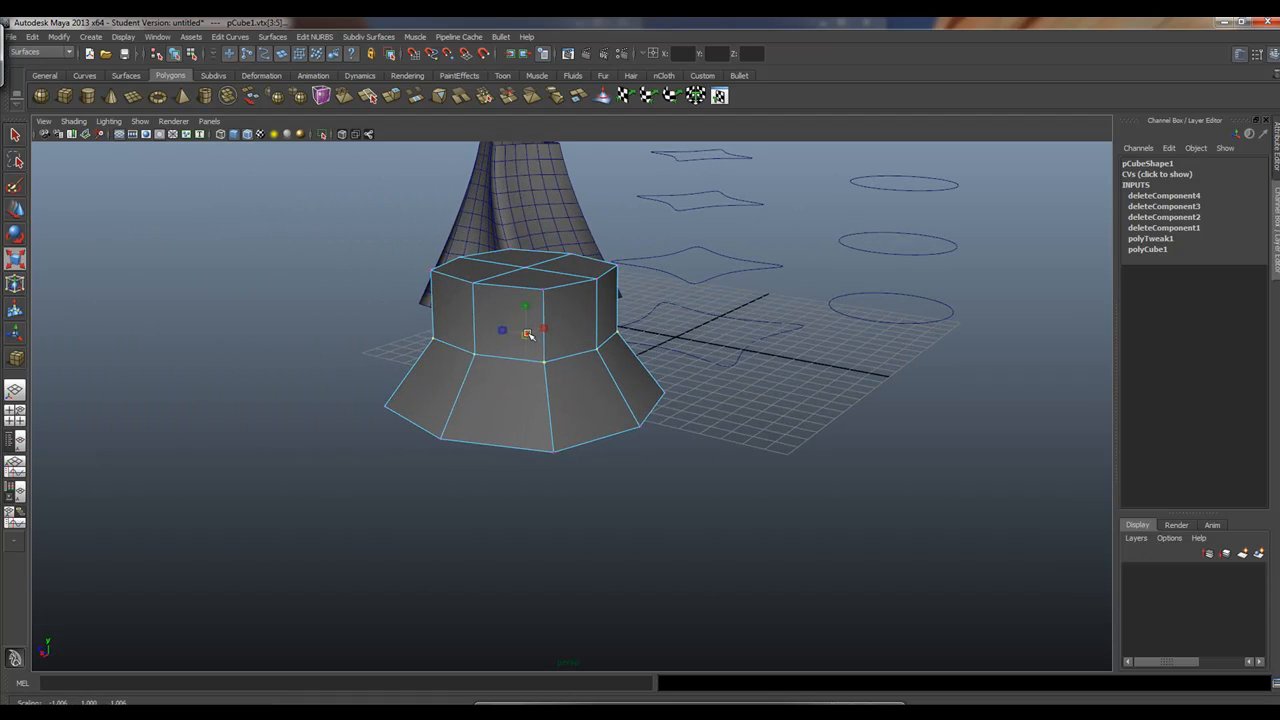
pyautogui.keyDown('alt'); pyautogui.moveTo(528, 334); pyautogui.dragTo(752, 396); pyautogui.keyUp('alt')
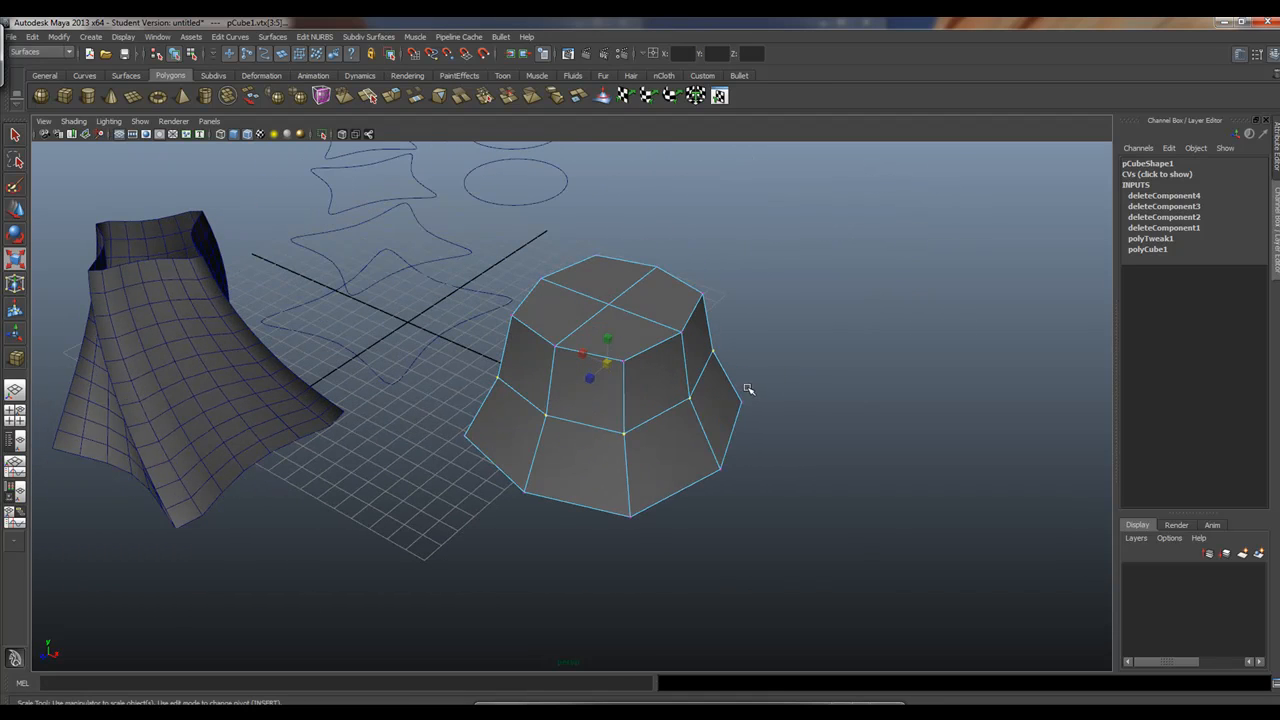
pyautogui.keyDown('alt'); pyautogui.moveTo(605, 412); pyautogui.dragTo(288, 317); pyautogui.keyUp('alt')
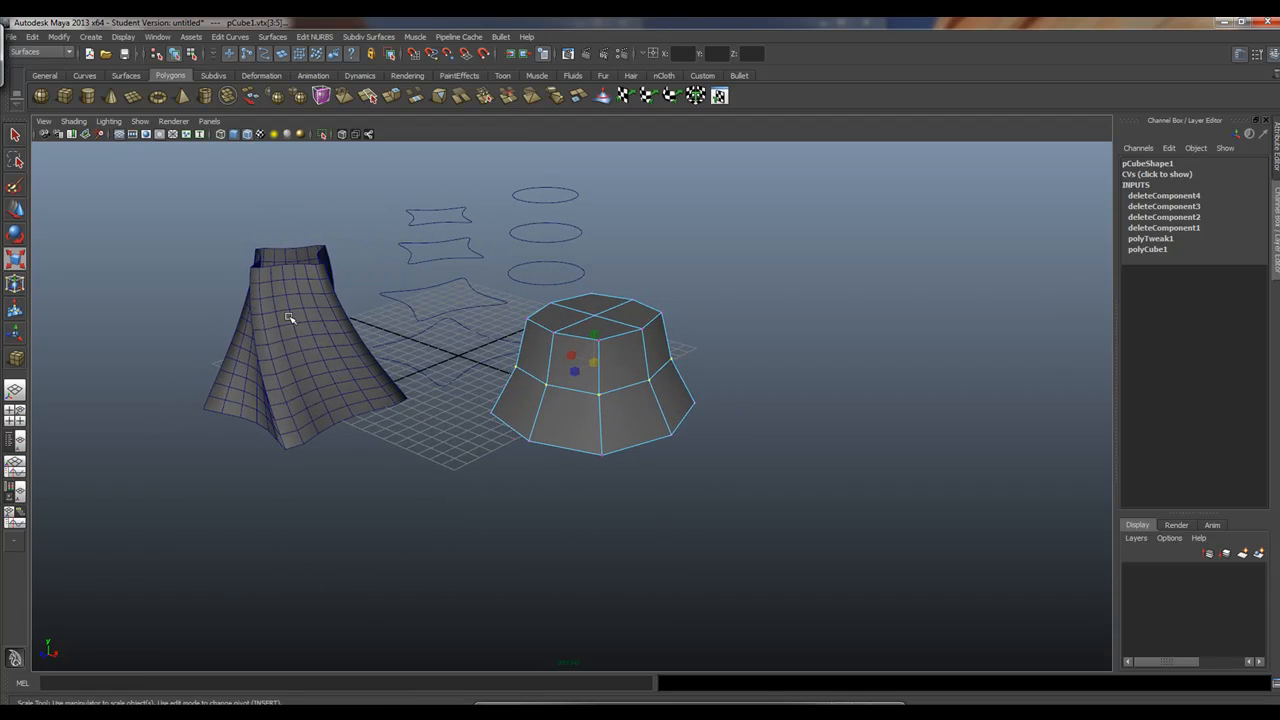
pyautogui.keyDown('alt'); pyautogui.moveTo(604, 362); pyautogui.dragTo(578, 384); pyautogui.keyUp('alt')
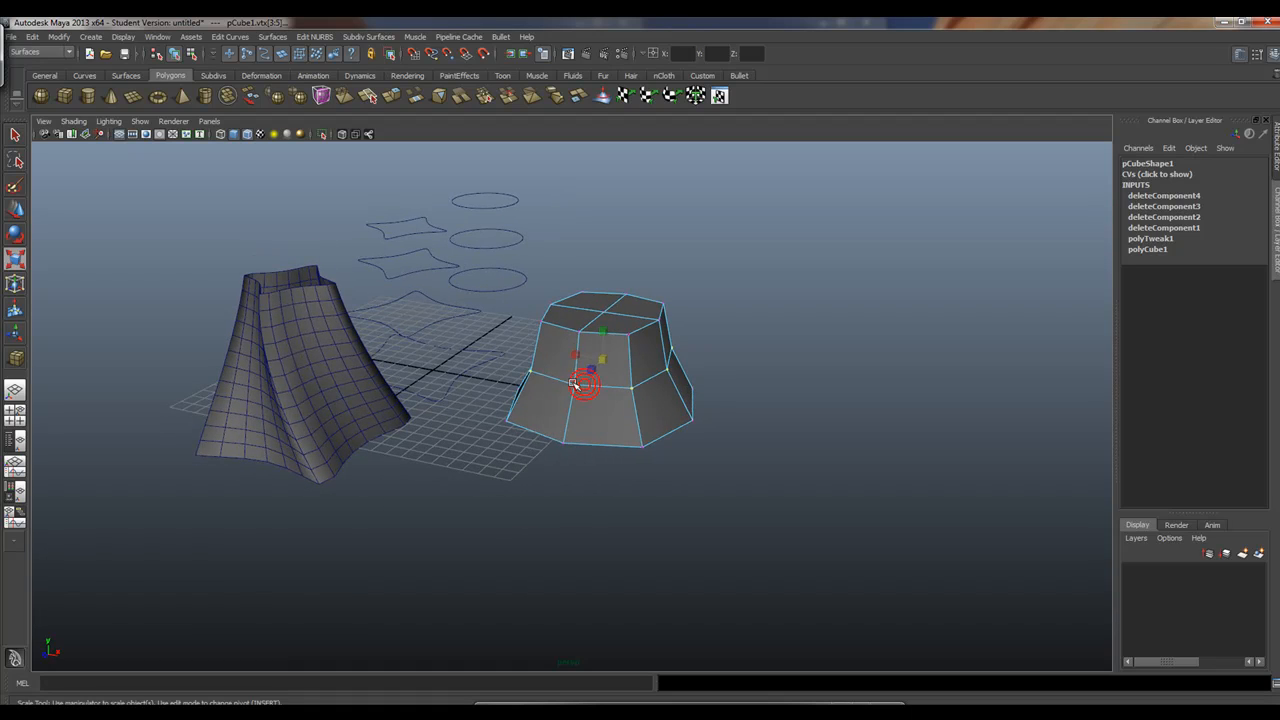
# Return the reshaped cube to object mode, select it, and display it beside the lofted surface in the front view
pyautogui.moveTo(622, 382); pyautogui.dragTo(672, 364, button='right')
pyautogui.click(646, 384)
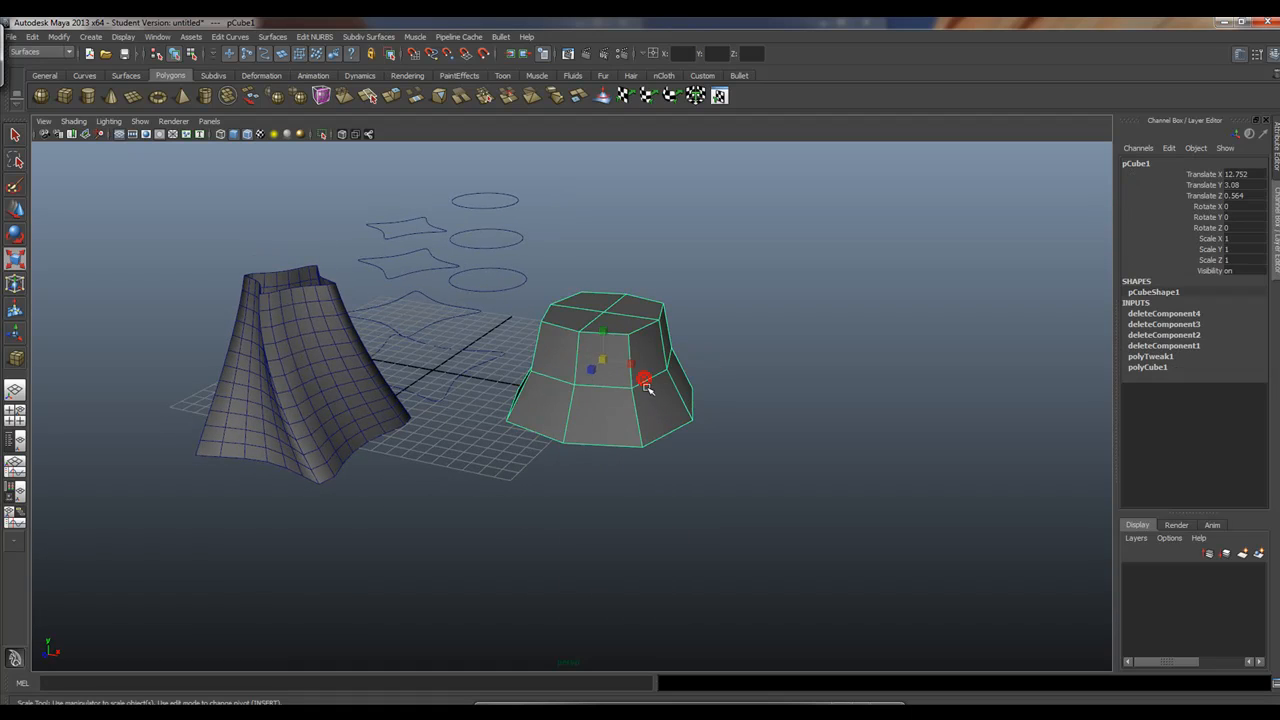
pyautogui.press('space')
pyautogui.press('space')
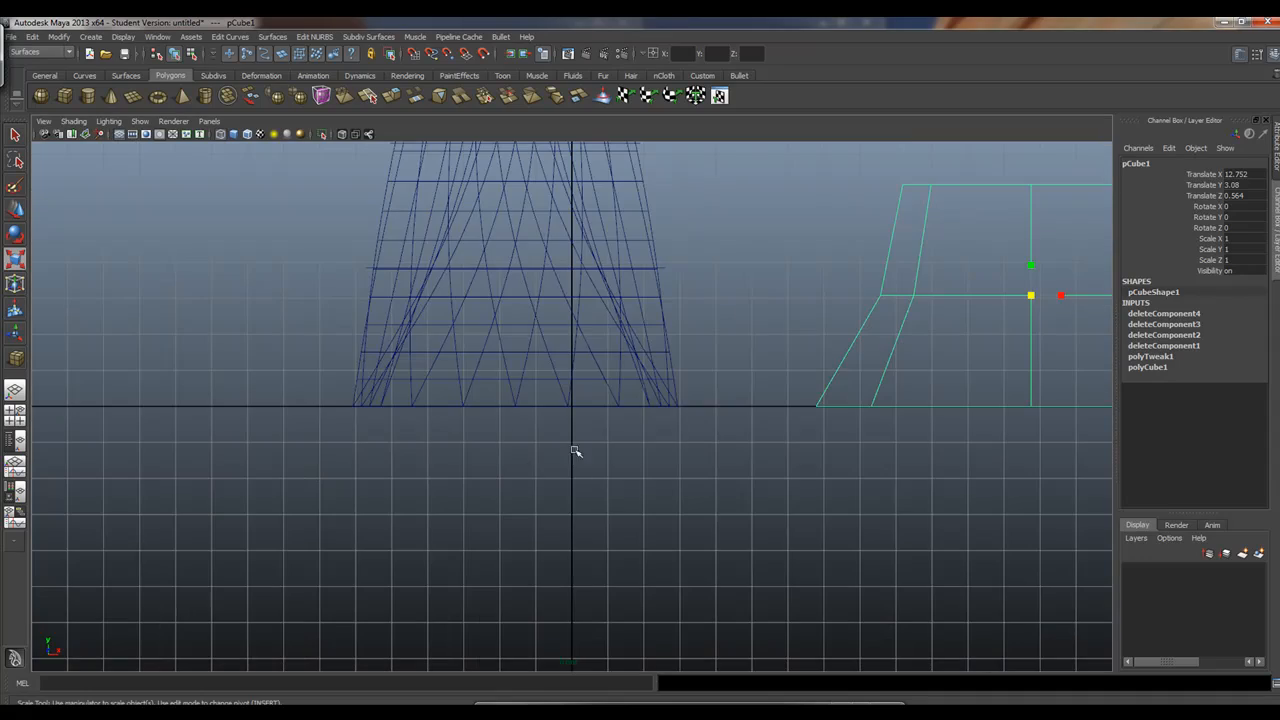
pyautogui.keyDown('alt'); pyautogui.moveTo(814, 384); pyautogui.dragTo(397, 494, button='middle'); pyautogui.keyUp('alt')
pyautogui.keyDown('alt'); pyautogui.moveTo(603, 466); pyautogui.dragTo(497, 440, button='right'); pyautogui.keyUp('alt')
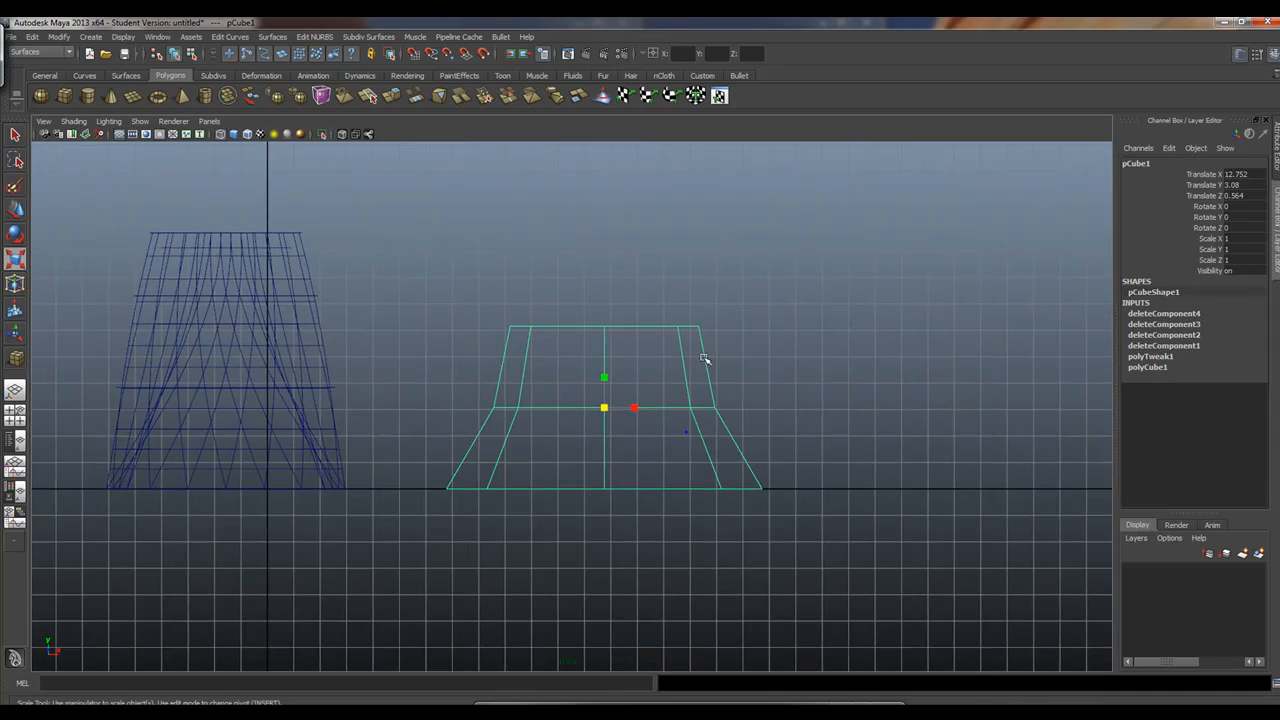
# Start an EP curve with grid snapping, placing its first point just above the reshaped cube in the front view
pyautogui.keyDown('alt'); pyautogui.moveTo(703, 357); pyautogui.dragTo(664, 436, button='middle'); pyautogui.keyUp('alt')
pyautogui.keyDown('alt'); pyautogui.moveTo(664, 436); pyautogui.dragTo(465, 318, button='right'); pyautogui.keyUp('alt')
pyautogui.keyDown('alt'); pyautogui.moveTo(704, 360); pyautogui.dragTo(620, 397, button='middle'); pyautogui.keyUp('alt')
pyautogui.keyDown('alt'); pyautogui.moveTo(620, 397); pyautogui.dragTo(512, 325, button='right'); pyautogui.keyUp('alt')
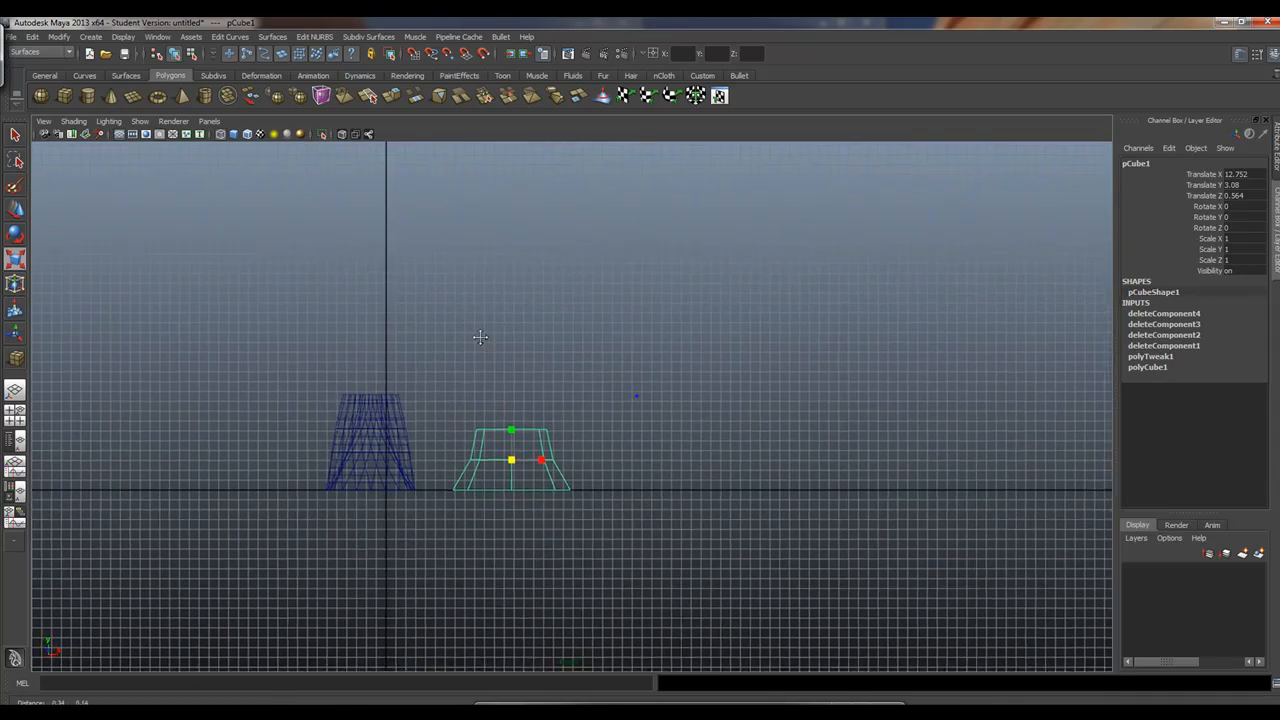
pyautogui.keyDown('alt'); pyautogui.moveTo(512, 325); pyautogui.dragTo(481, 368, button='middle'); pyautogui.keyUp('alt')
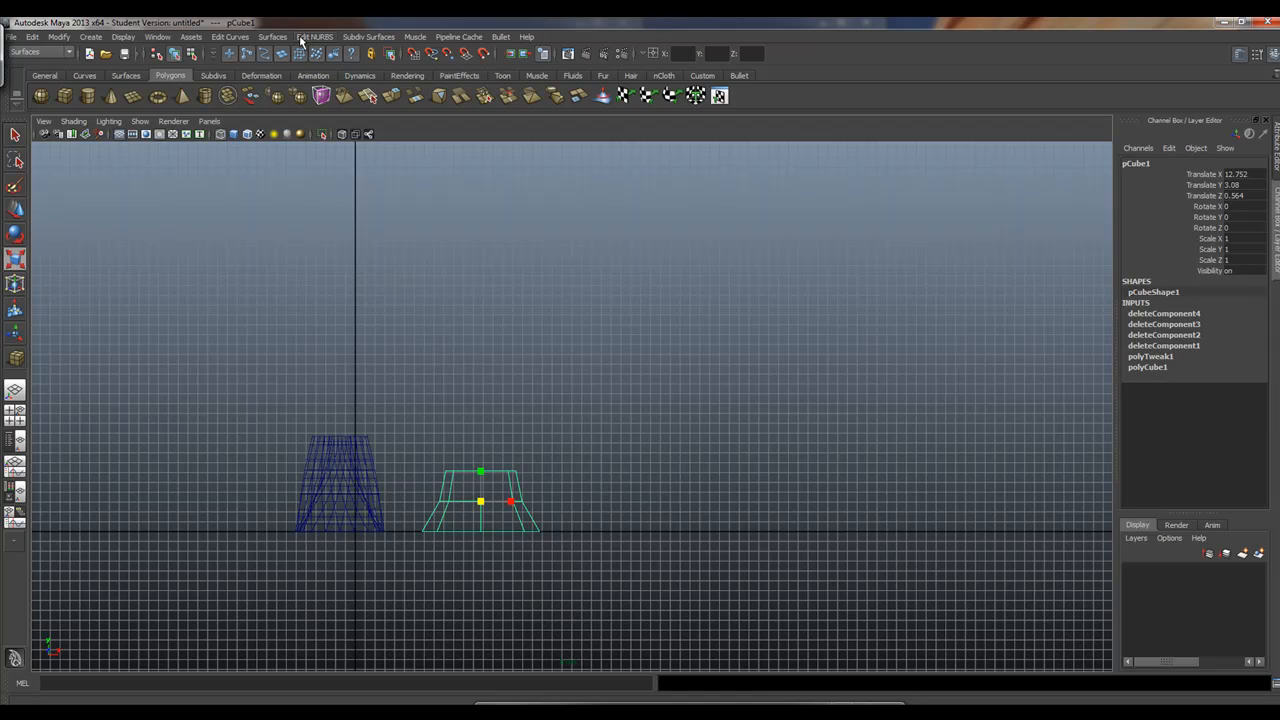
pyautogui.click(84, 75)
pyautogui.click(86, 100)
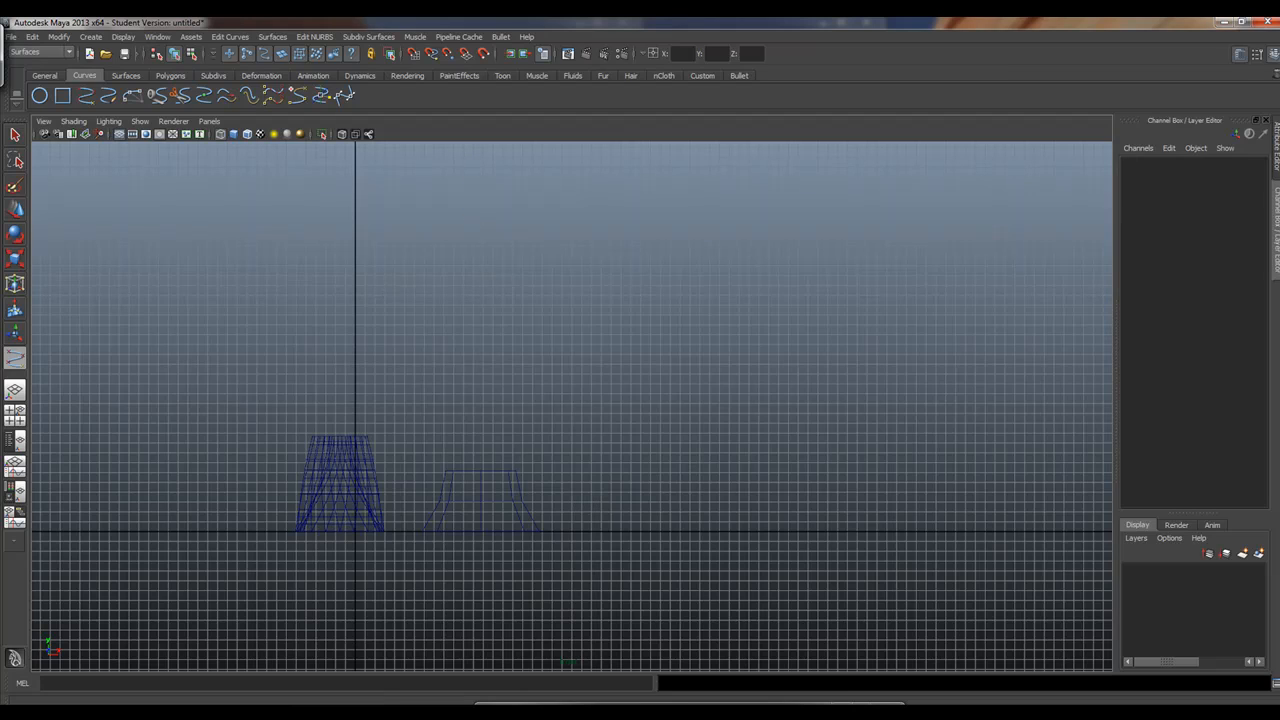
pyautogui.click(413, 55)
pyautogui.click(482, 453)
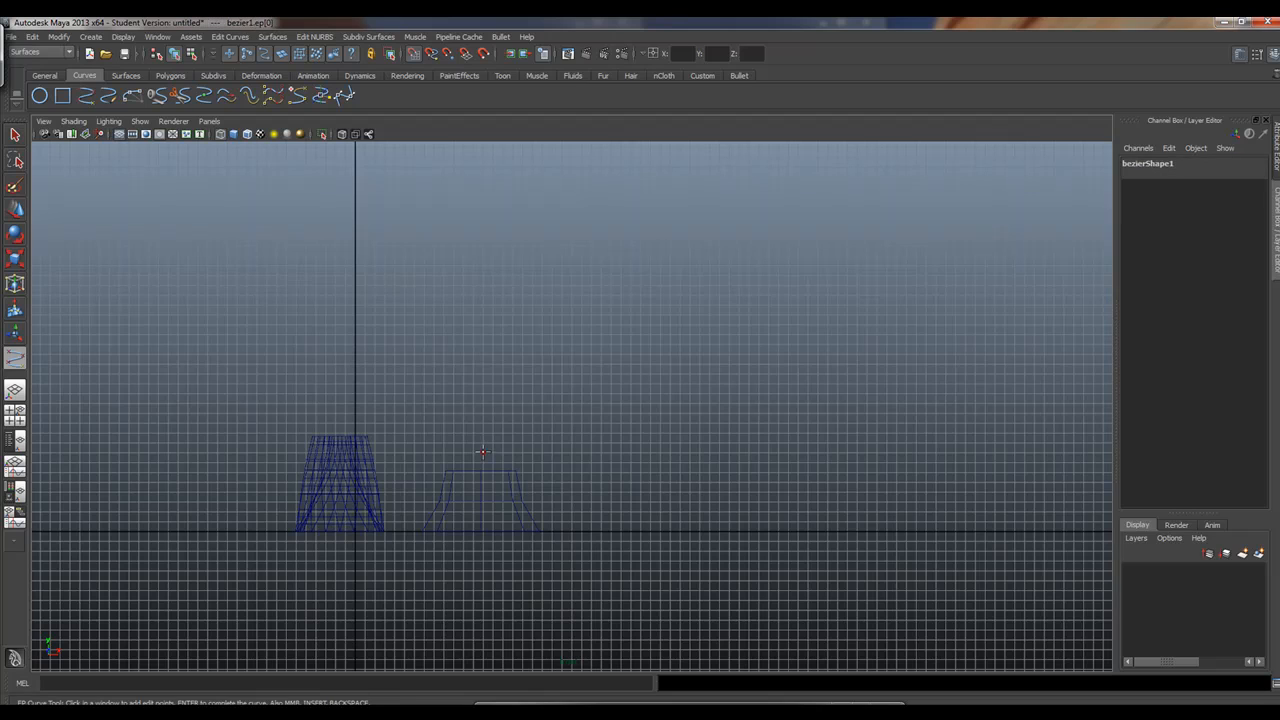
# Add grid-snapped points straight above the first one and complete the curve as a tall vertical line
pyautogui.click(483, 391)
pyautogui.click(482, 297)
pyautogui.click(483, 205)
pyautogui.scroll(-3, 519, 238)
pyautogui.click(518, 218)
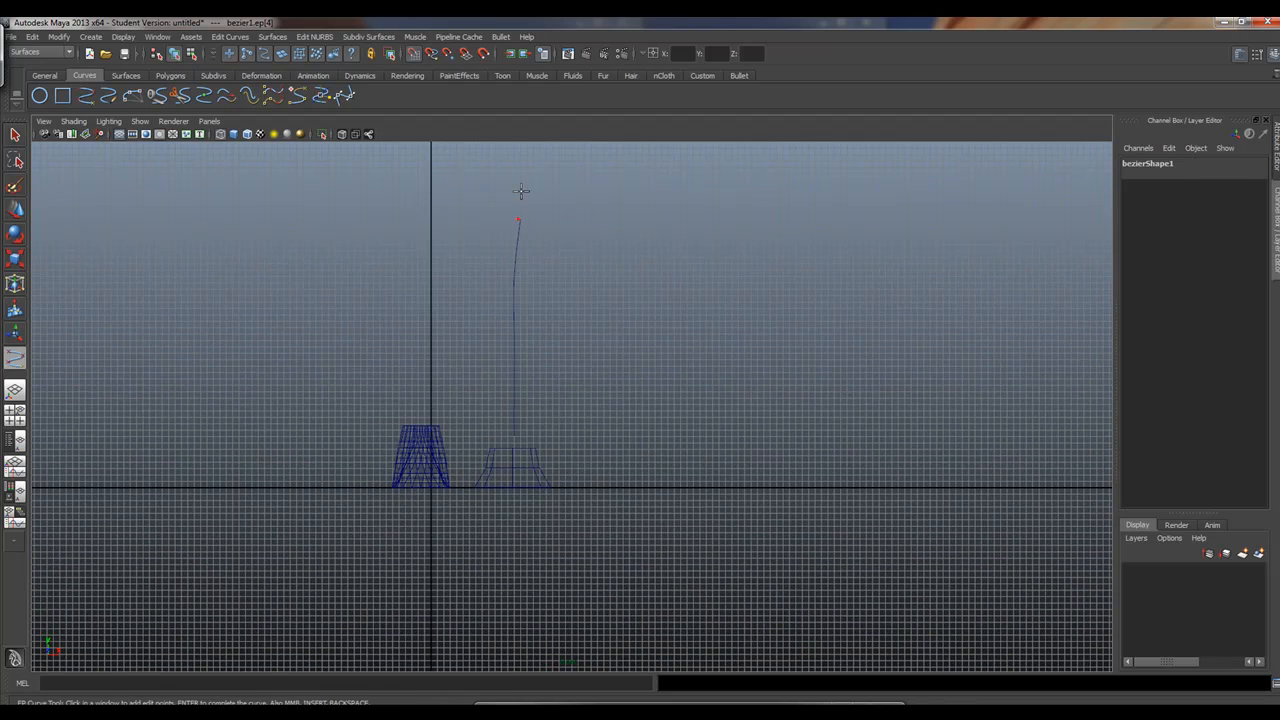
pyautogui.hotkey('ctrl', 'z')
pyautogui.click(513, 258)
pyautogui.click(516, 168)
pyautogui.press('Return')
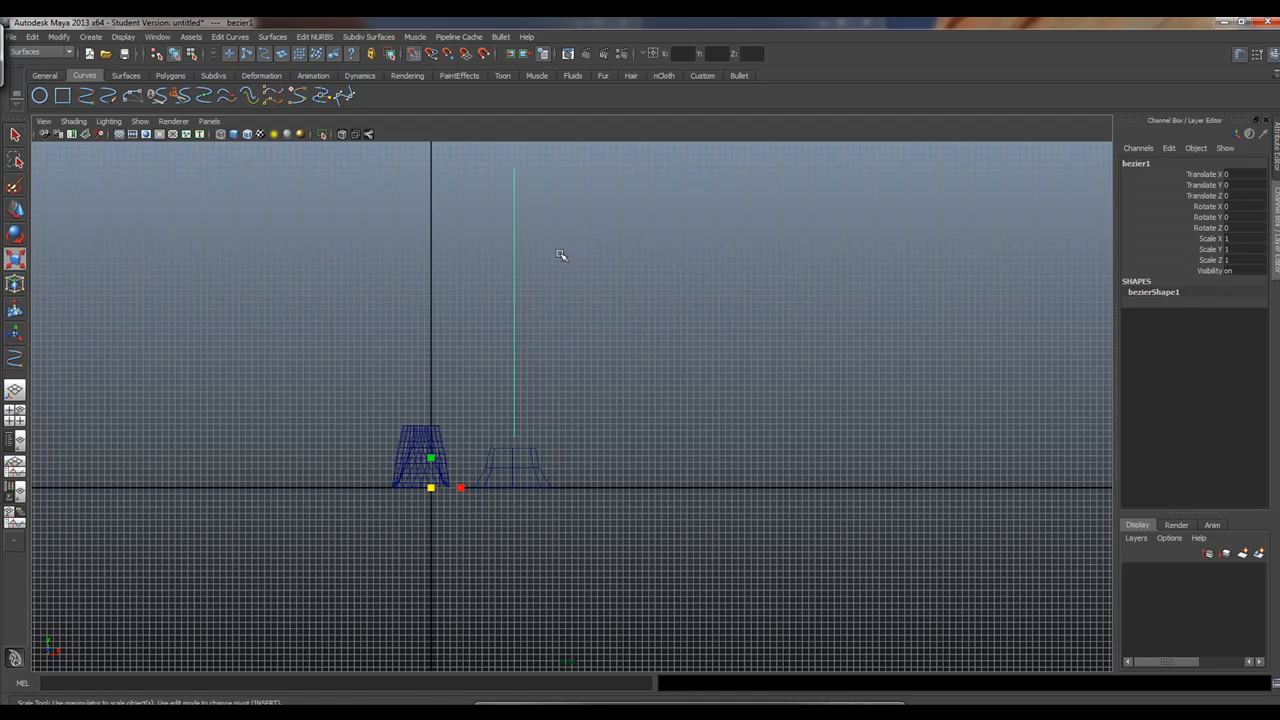
# In the perspective view, switch the reshaped cube to face mode and select its four top faces
pyautogui.press('space')
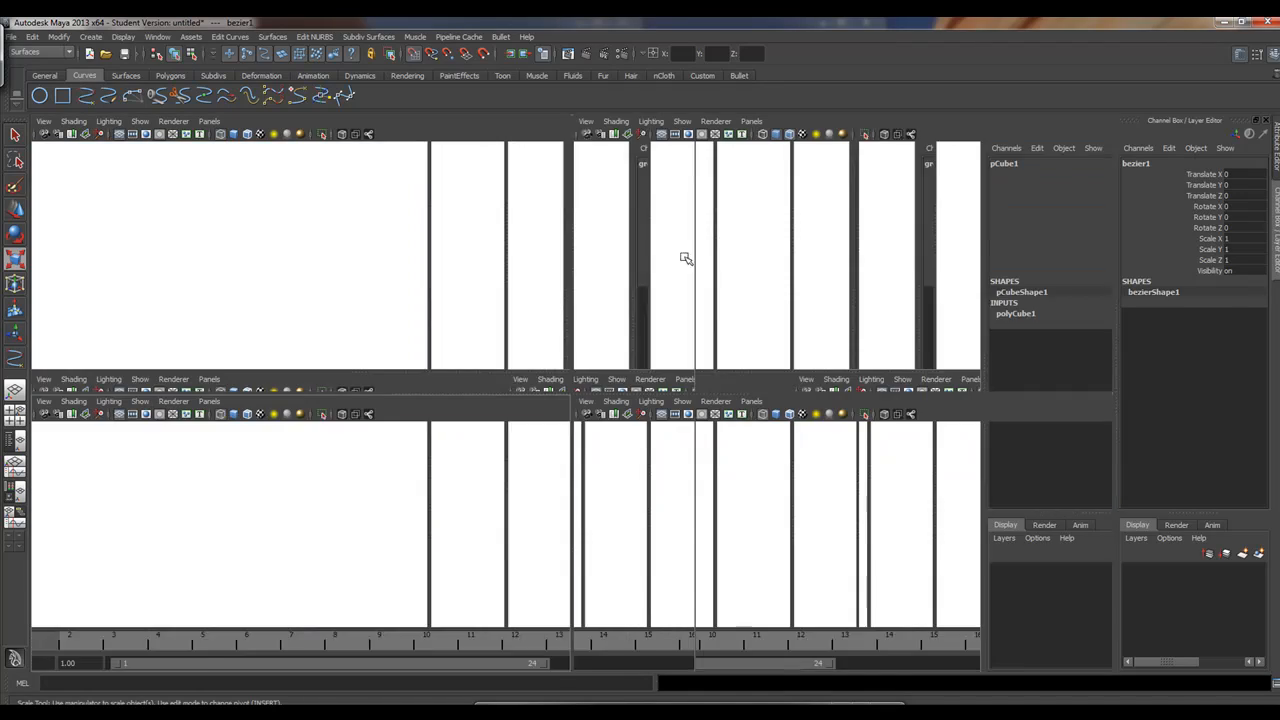
pyautogui.scroll(-3, 880, 309)
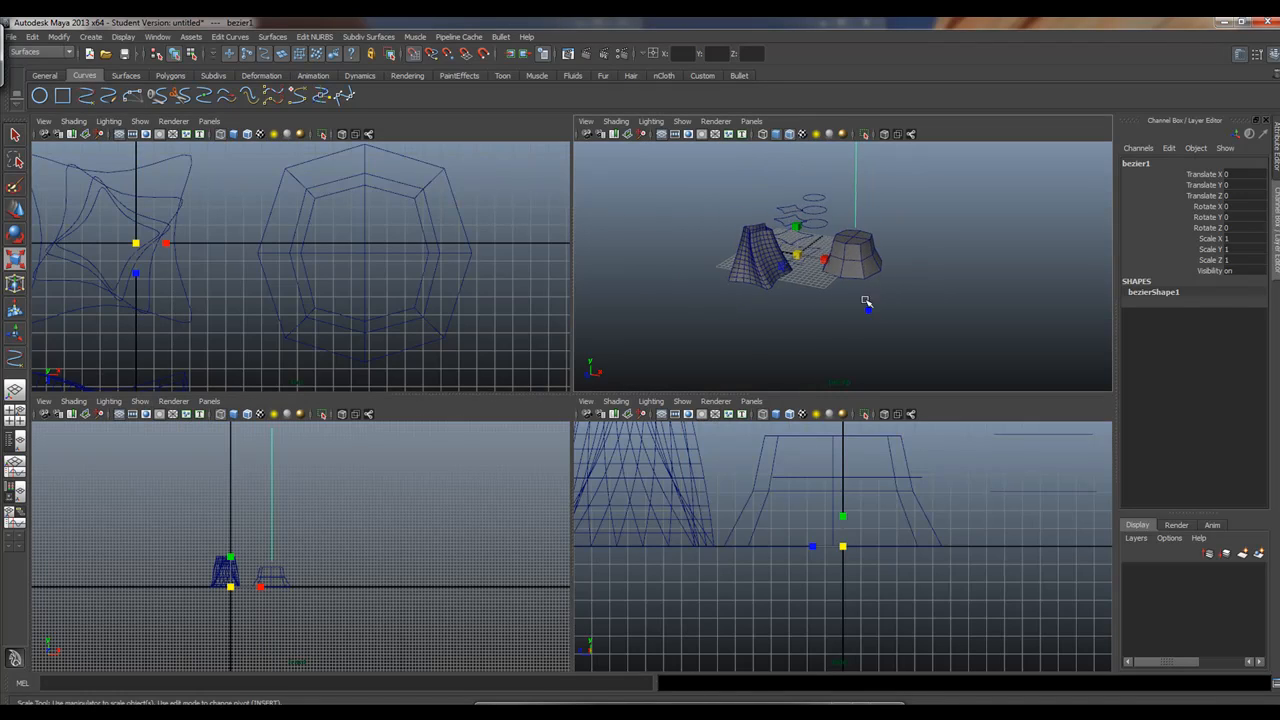
pyautogui.keyDown('alt'); pyautogui.moveTo(870, 300); pyautogui.dragTo(790, 314); pyautogui.keyUp('alt')
pyautogui.press('space')
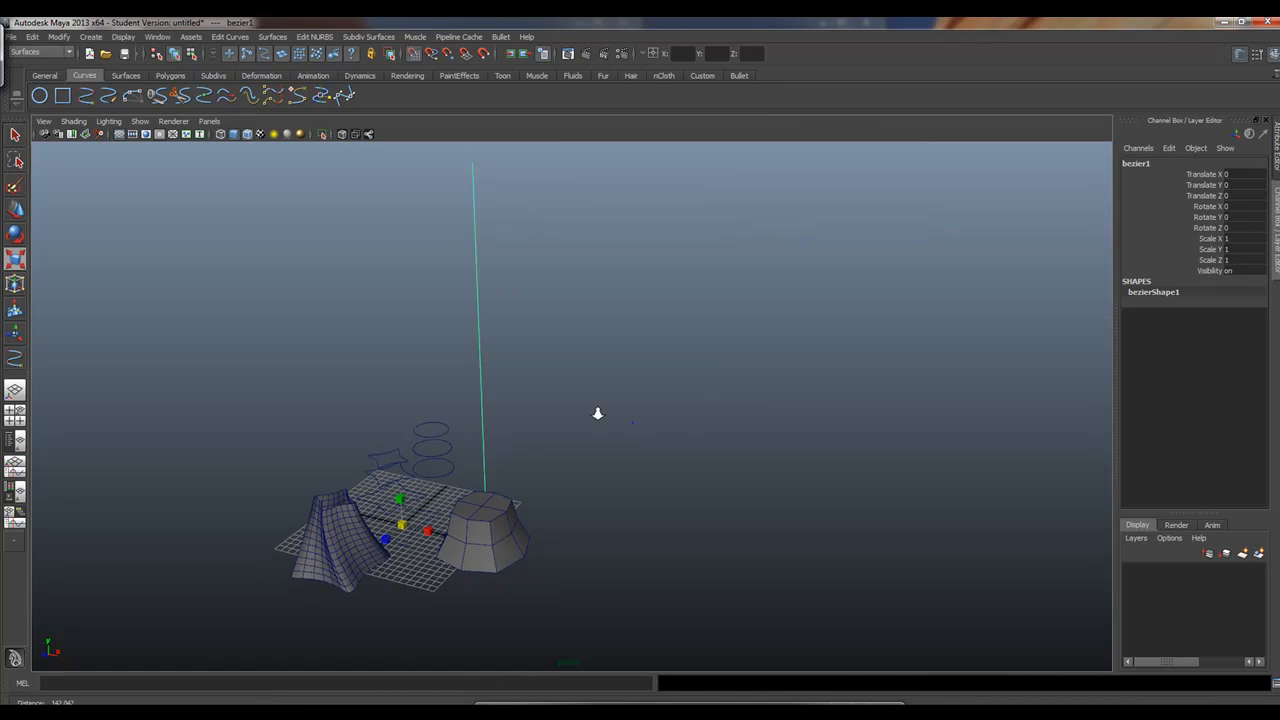
pyautogui.keyDown('alt'); pyautogui.moveTo(597, 411); pyautogui.dragTo(640, 418); pyautogui.keyUp('alt')
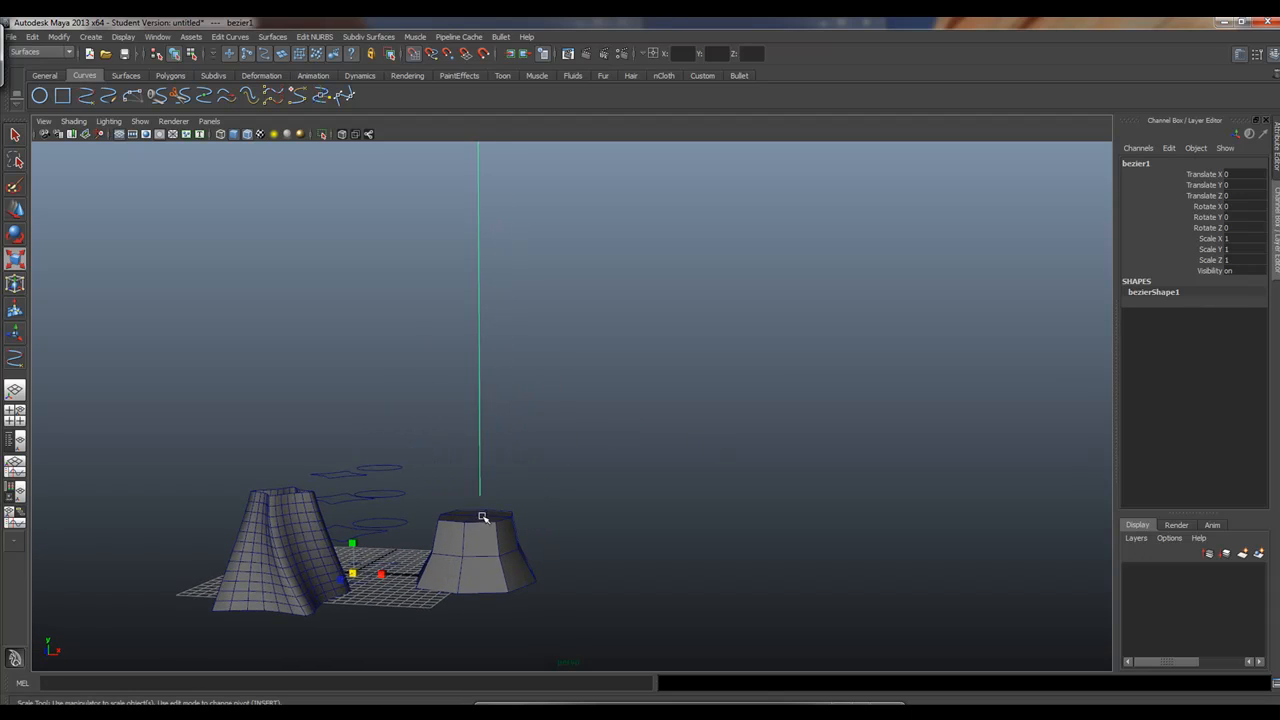
pyautogui.keyDown('alt'); pyautogui.moveTo(498, 535); pyautogui.dragTo(475, 545); pyautogui.keyUp('alt')
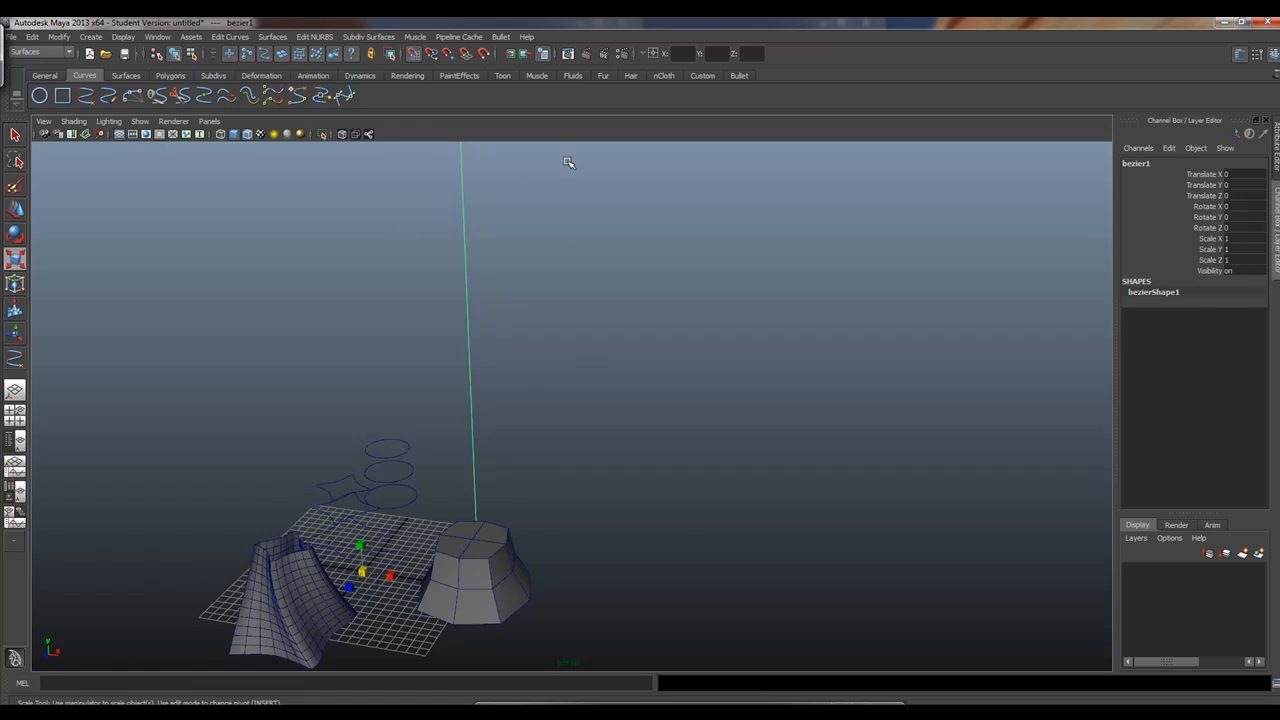
pyautogui.keyDown('alt'); pyautogui.moveTo(416, 160); pyautogui.dragTo(675, 512); pyautogui.keyUp('alt')
pyautogui.click(648, 503)
pyautogui.moveTo(648, 503)
pyautogui.mouseDown(button='right')
pyautogui.moveTo(648, 514)
pyautogui.moveTo(658, 497)
pyautogui.mouseUp(button='right')
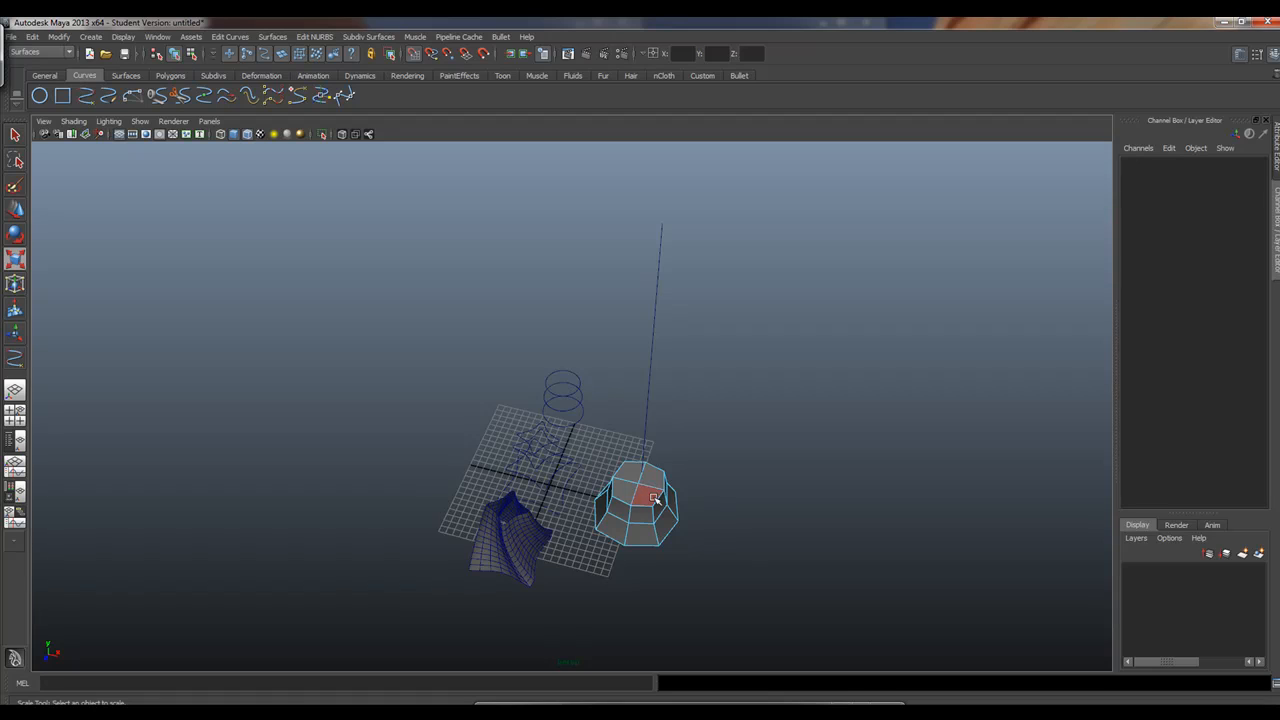
pyautogui.click(655, 497)
pyautogui.keyDown('shift'); pyautogui.click(645, 472); pyautogui.keyUp('shift')
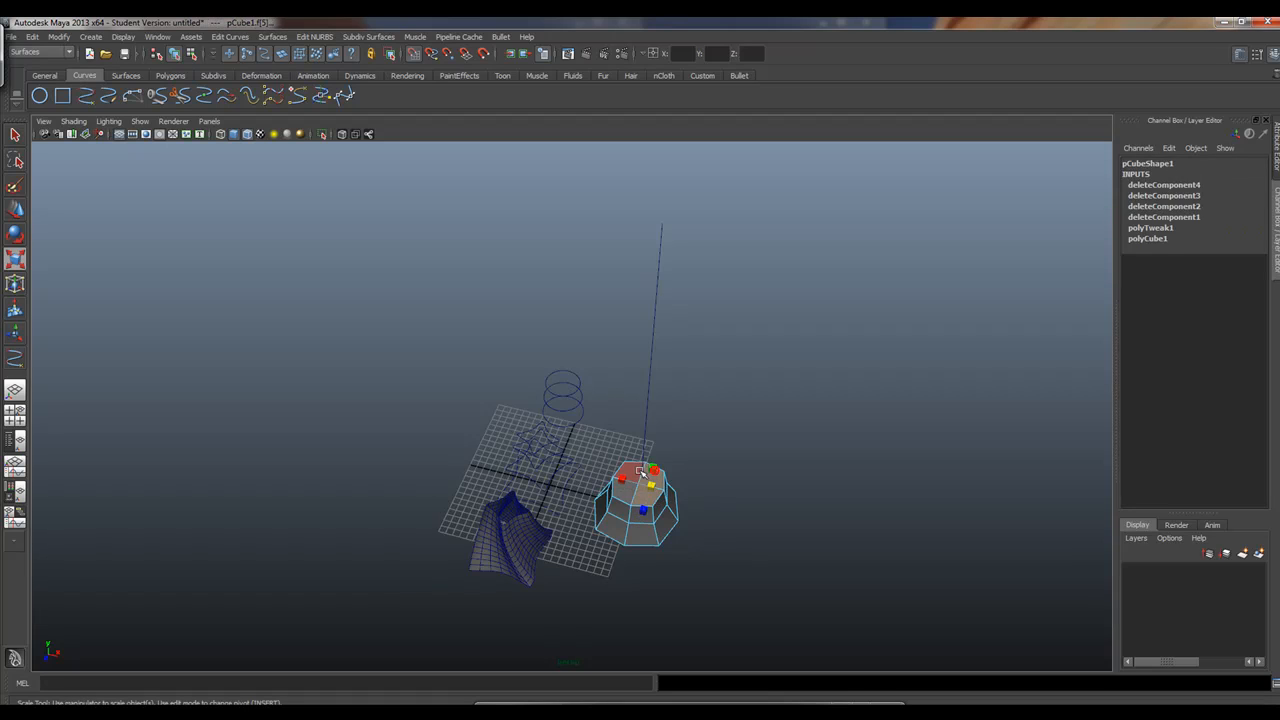
pyautogui.keyDown('shift'); pyautogui.click(630, 472); pyautogui.keyUp('shift')
pyautogui.keyDown('shift'); pyautogui.click(627, 493); pyautogui.keyUp('shift')
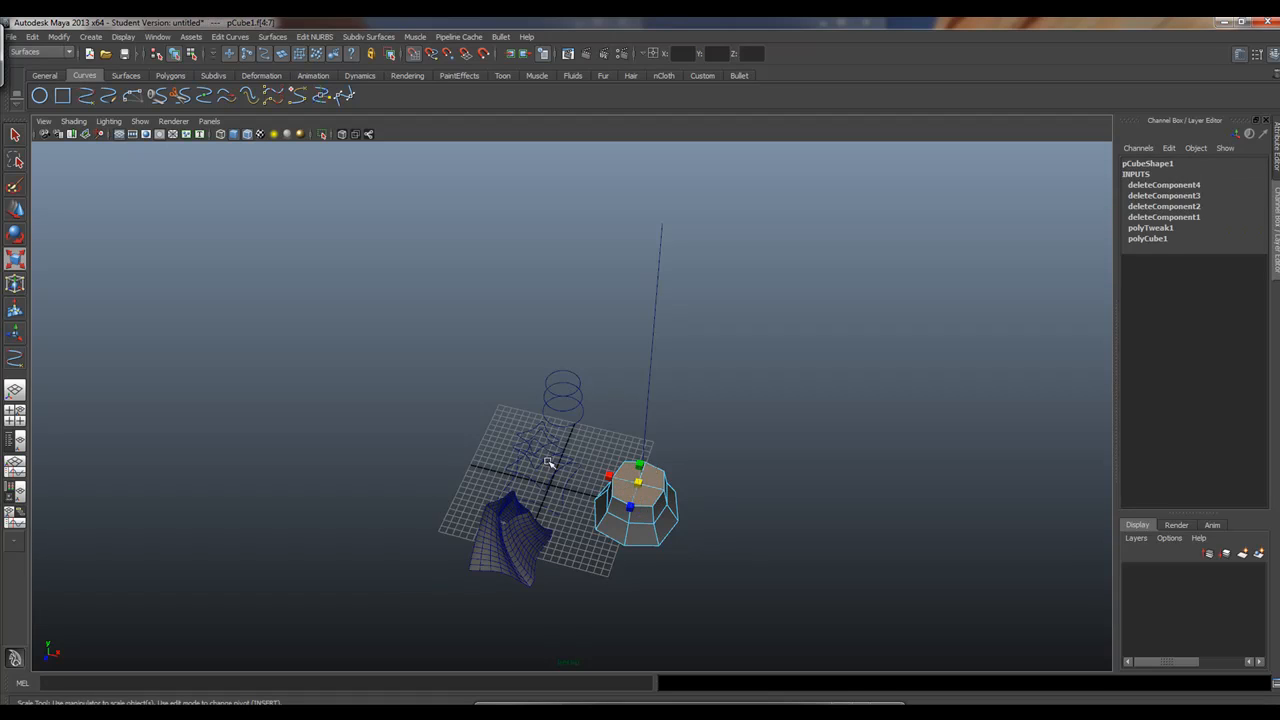
# Turn on the Poly Count heads-up display
pyautogui.keyDown('alt'); pyautogui.moveTo(549, 463); pyautogui.dragTo(683, 437); pyautogui.keyUp('alt')
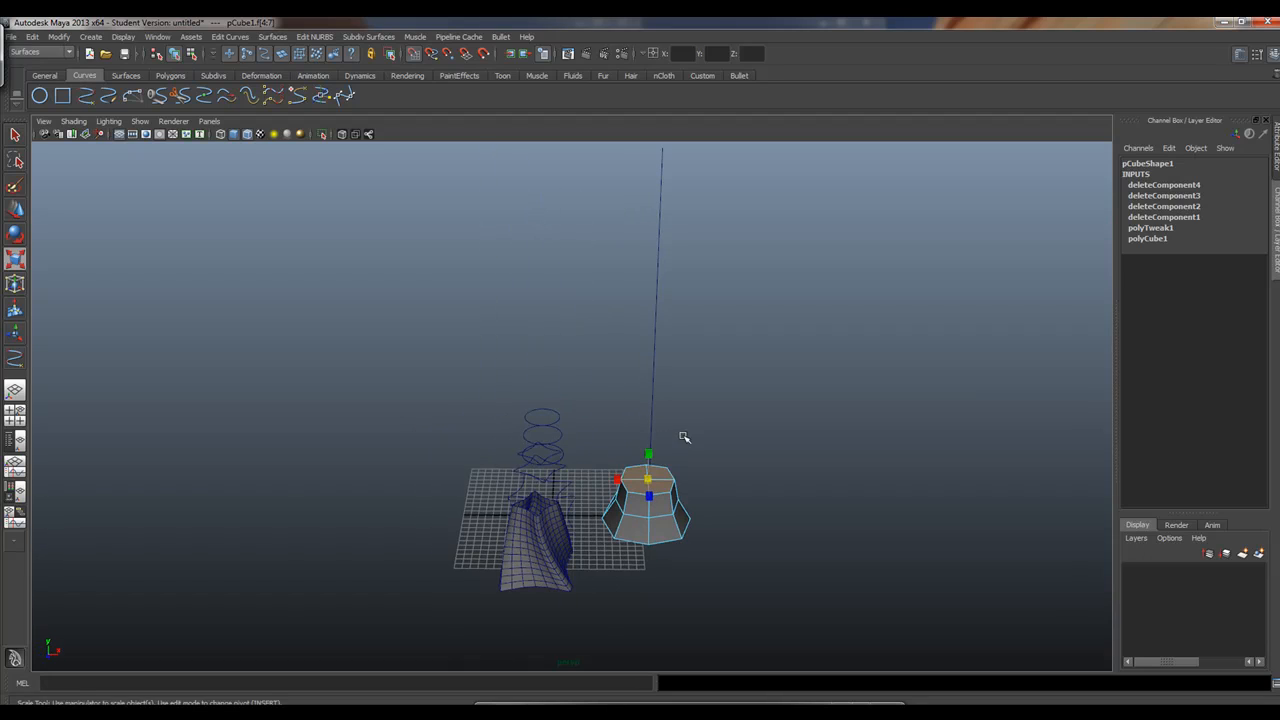
pyautogui.click(134, 38)
pyautogui.moveTo(166, 78)
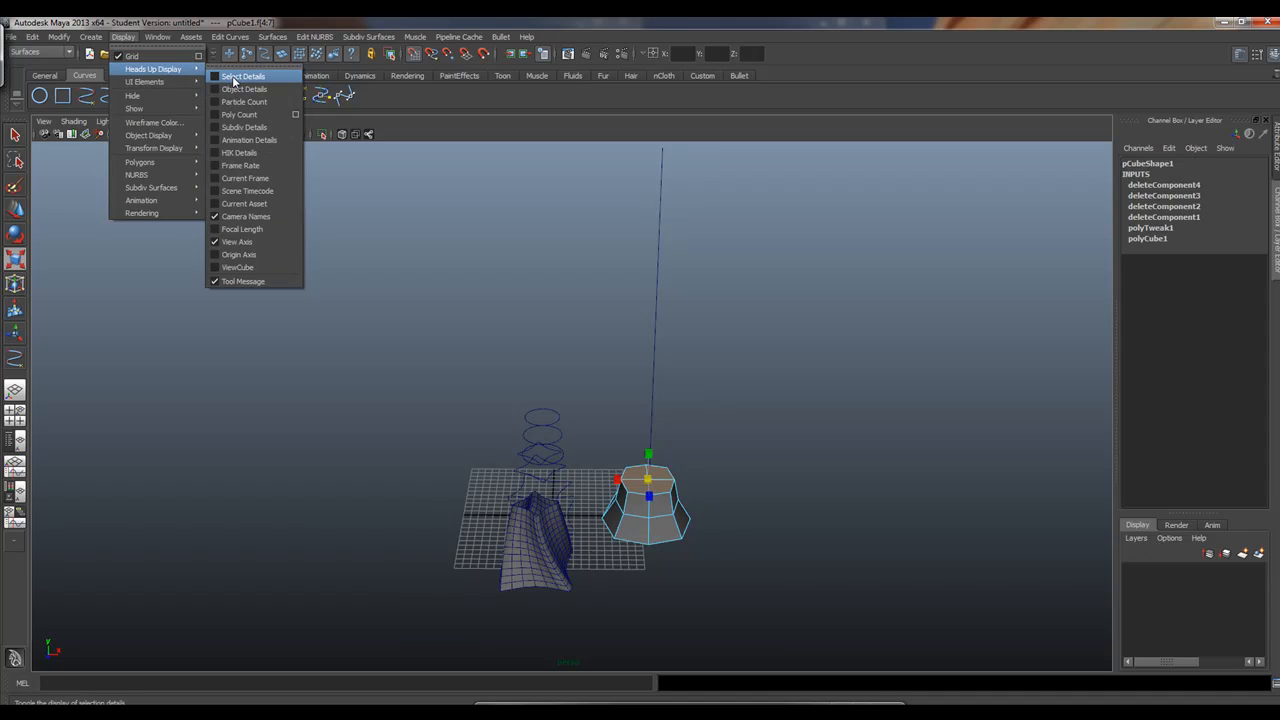
pyautogui.click(240, 114)
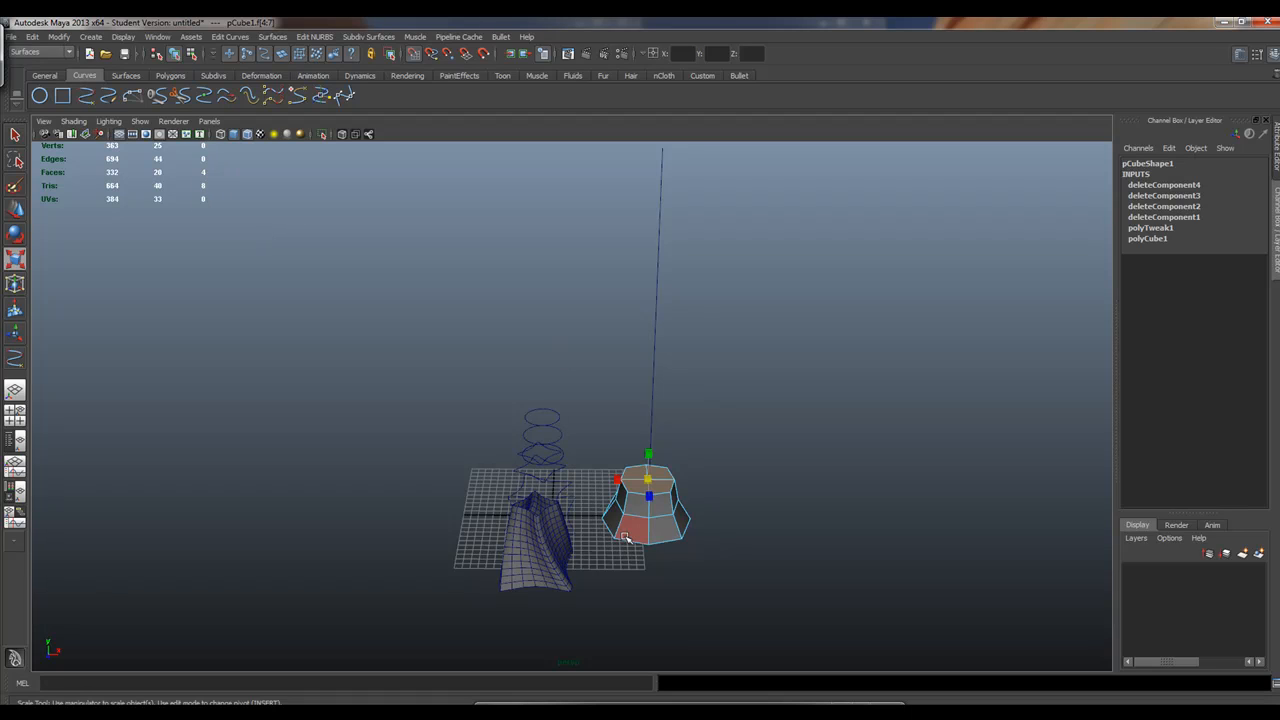
# Add the vertical curve to the selection of top faces and extrude the faces along it
pyautogui.keyDown('alt'); pyautogui.moveTo(512, 466); pyautogui.dragTo(771, 485, button='right'); pyautogui.keyUp('alt')
pyautogui.keyDown('alt'); pyautogui.moveTo(770, 484); pyautogui.dragTo(712, 379); pyautogui.keyUp('alt')
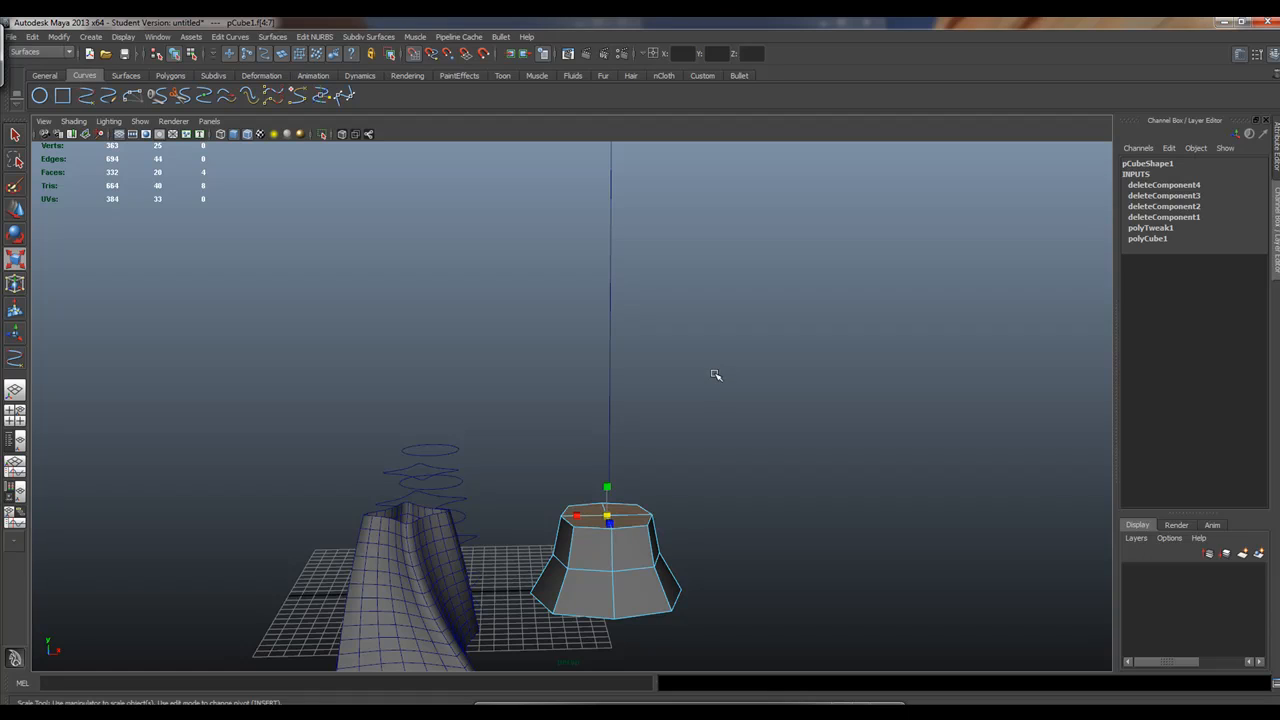
pyautogui.moveTo(677, 331); pyautogui.dragTo(543, 371)
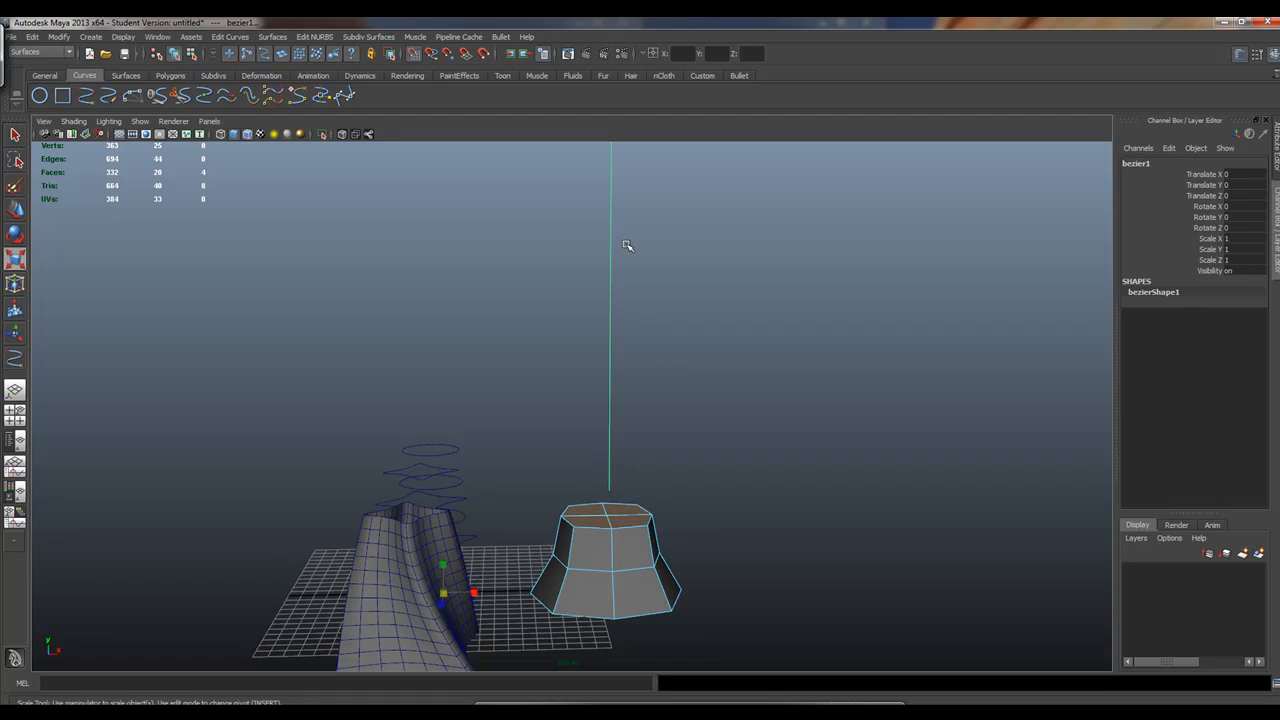
pyautogui.scroll(-5, 793, 457)
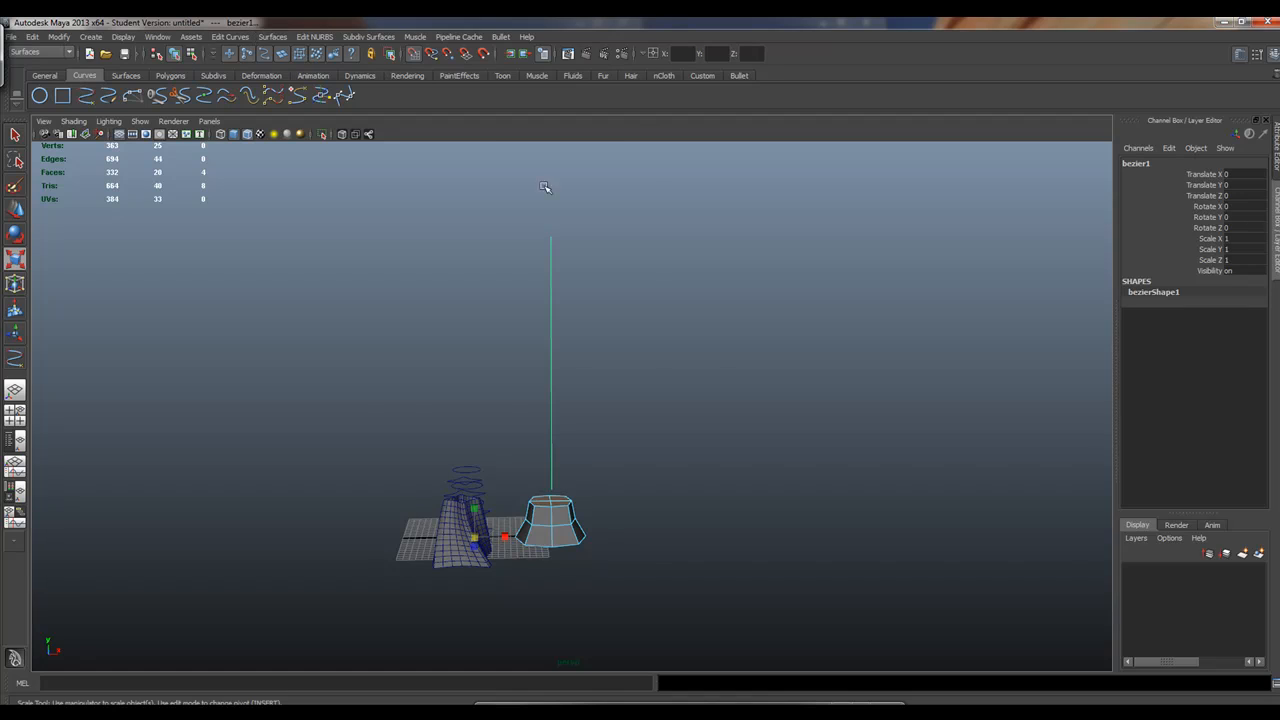
pyautogui.press('space')
pyautogui.click(481, 260)
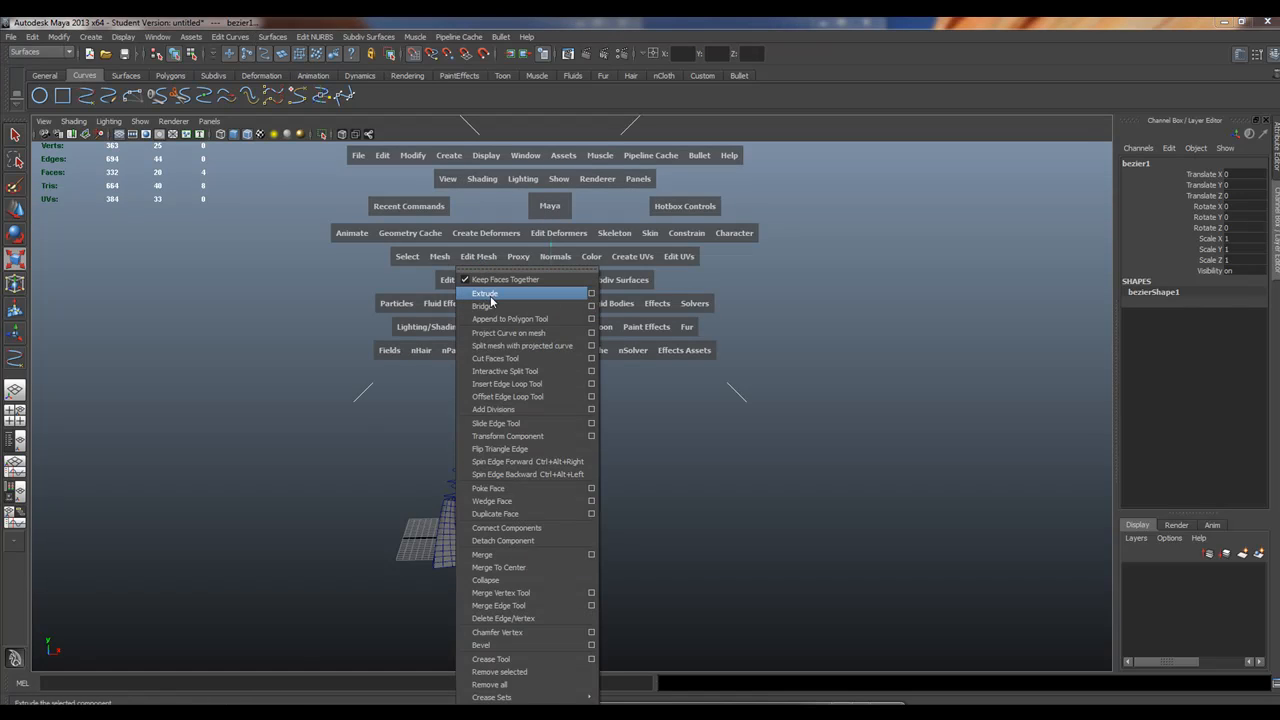
pyautogui.click(486, 293)
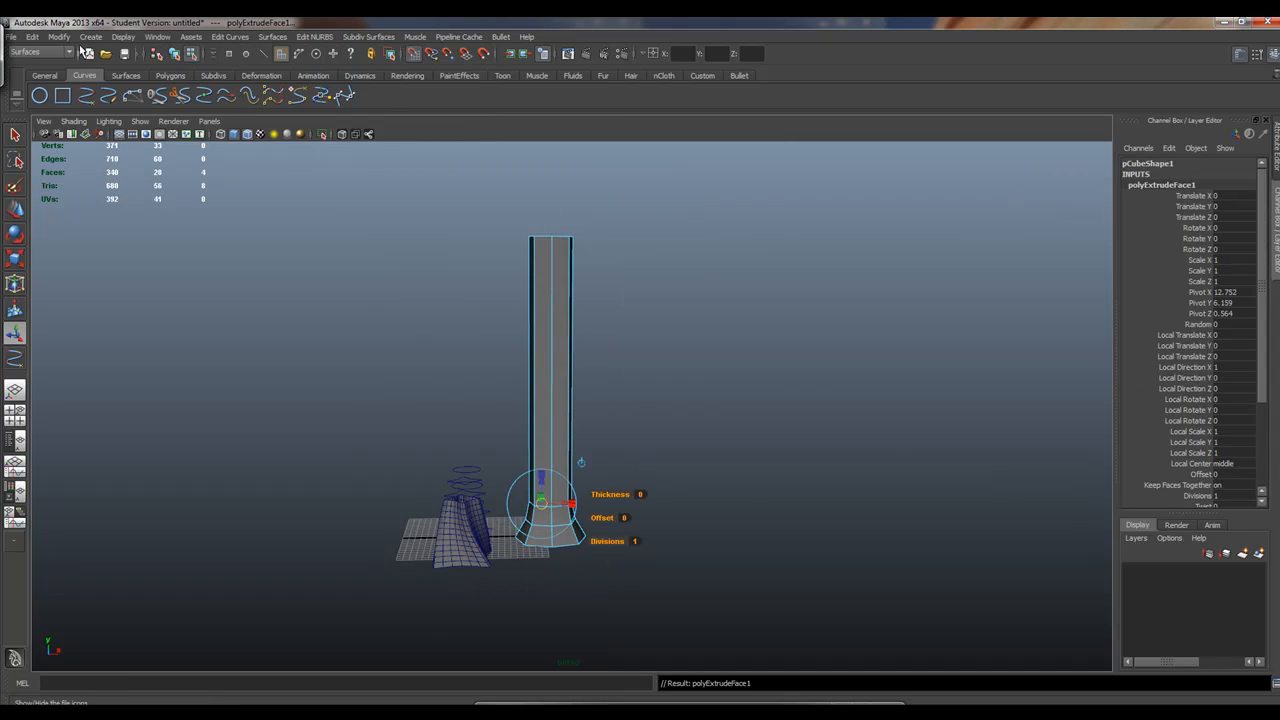
# Switch to the Polygons menu set and review the Extrude Face options
pyautogui.click(65, 52)
pyautogui.click(56, 73)
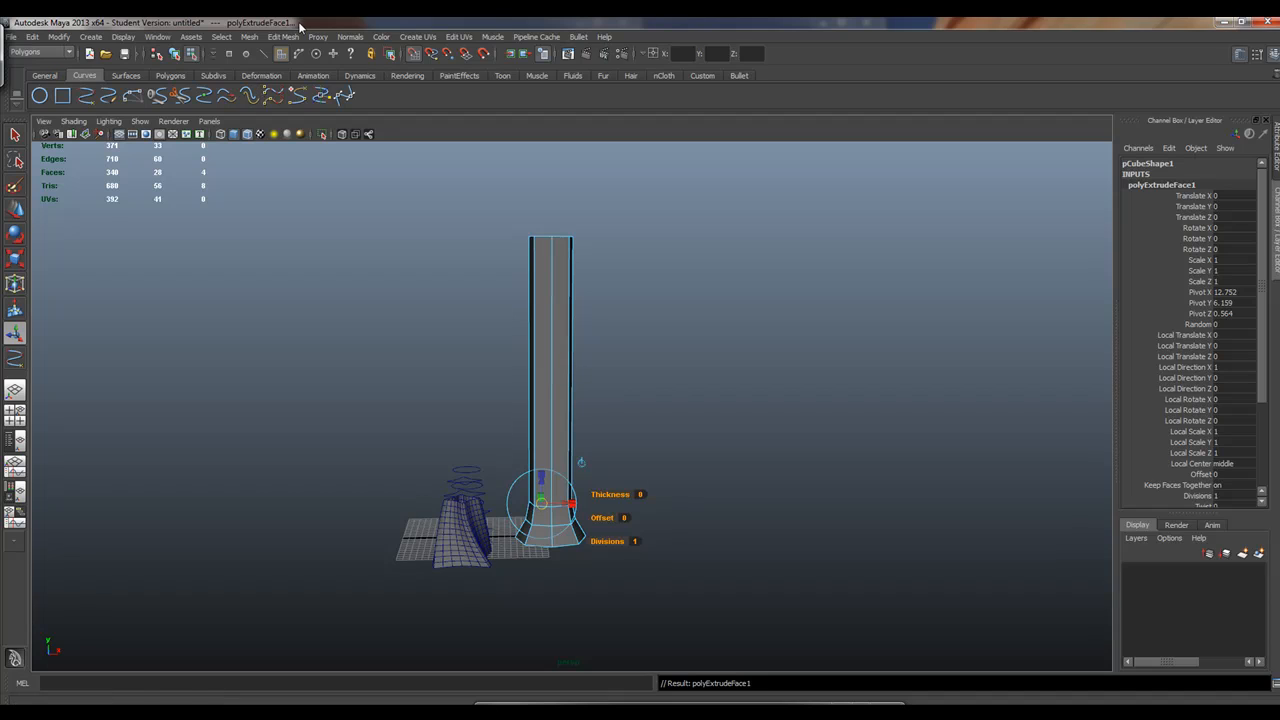
pyautogui.click(276, 37)
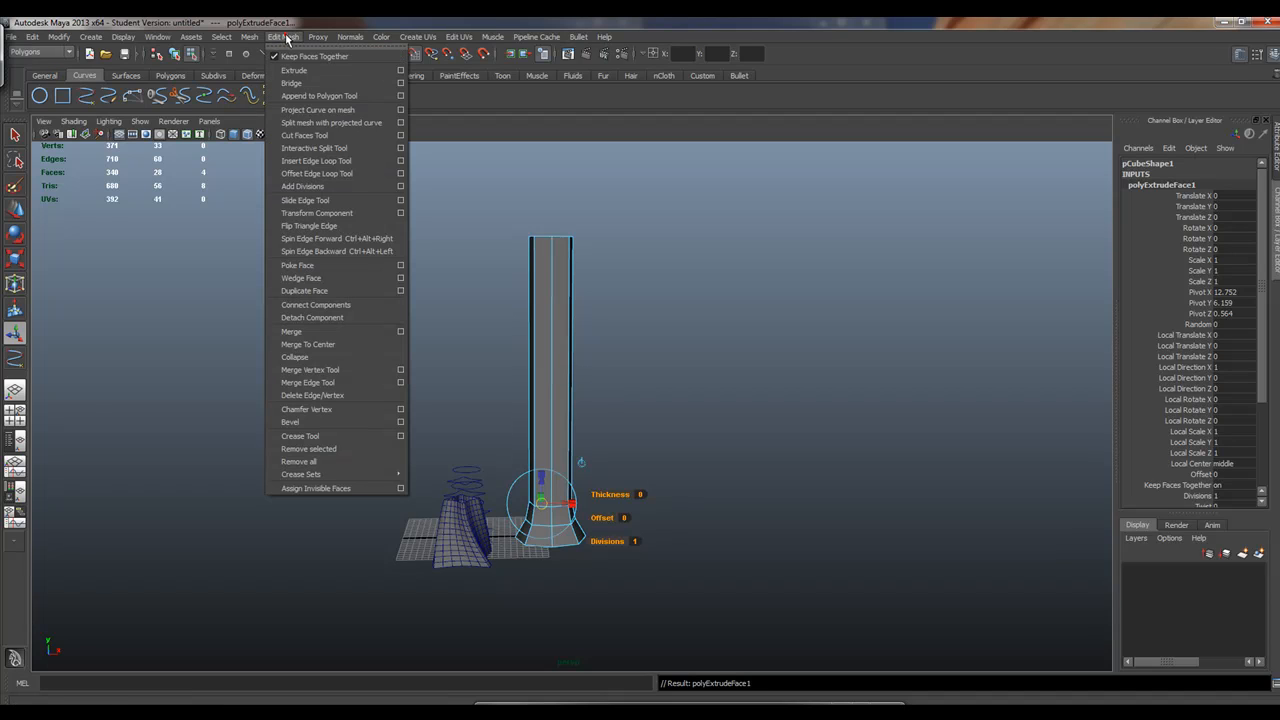
pyautogui.click(398, 73)
pyautogui.click(972, 405)
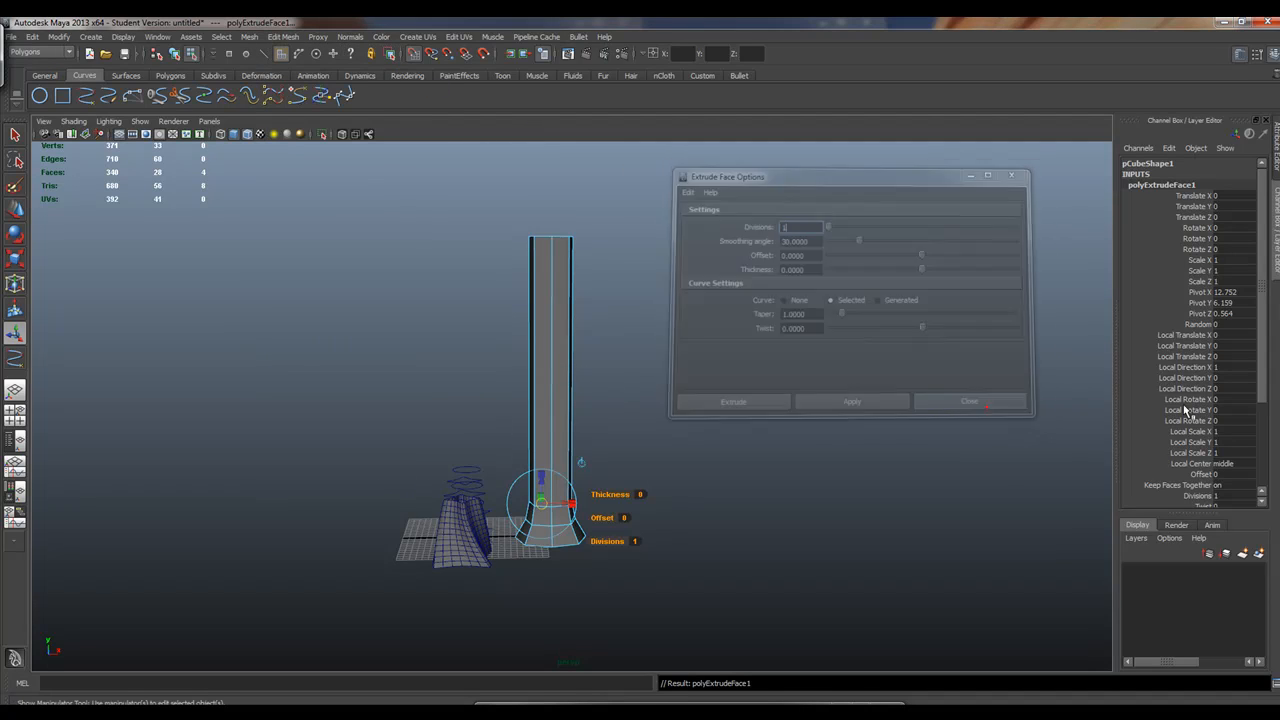
# Set the face extrusion's divisions to 7 and its taper to 0.4
pyautogui.scroll(-5, 1258, 386)
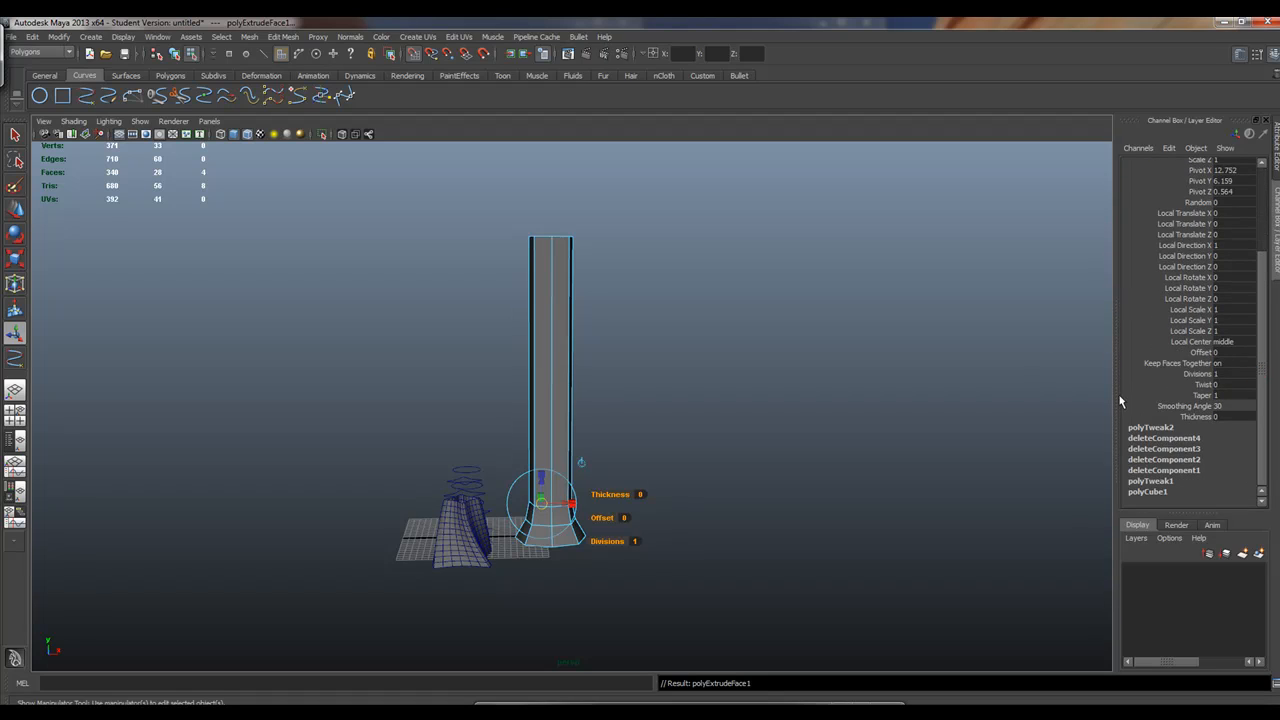
pyautogui.click(1192, 373)
pyautogui.moveTo(760, 326); pyautogui.dragTo(798, 341, button='middle')
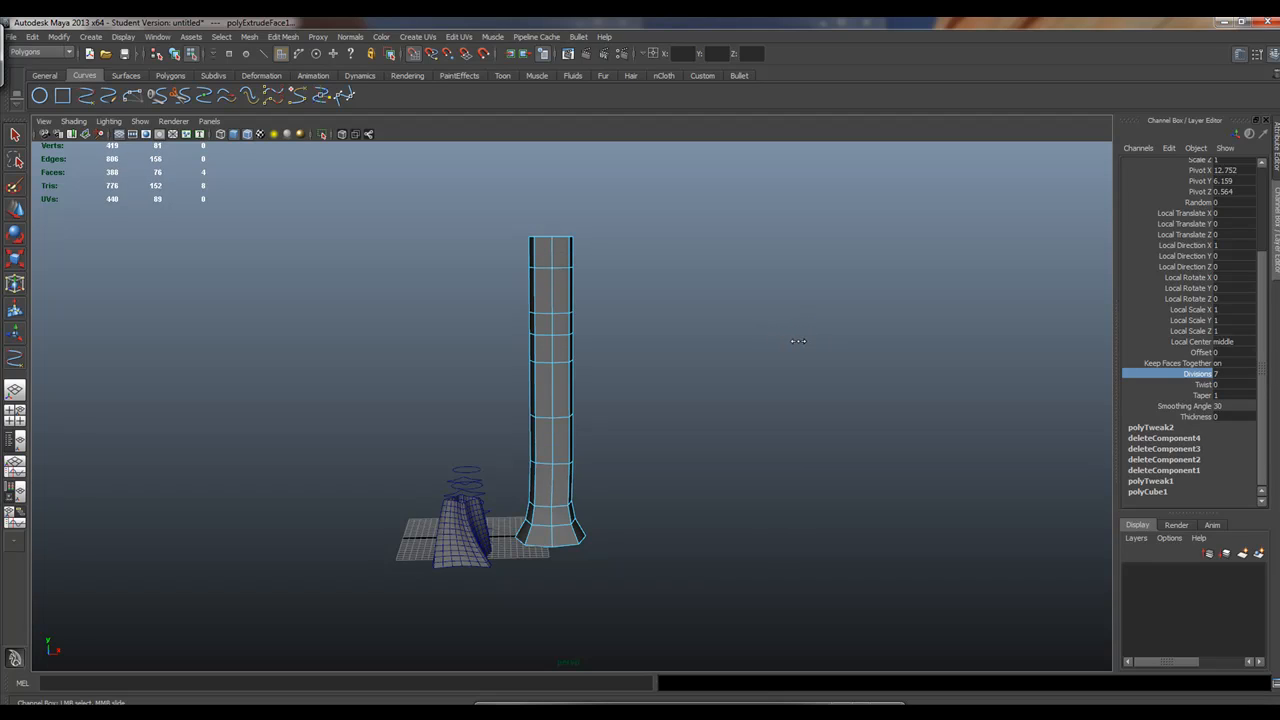
pyautogui.click(1203, 396)
pyautogui.moveTo(740, 360); pyautogui.dragTo(735, 367, button='middle')
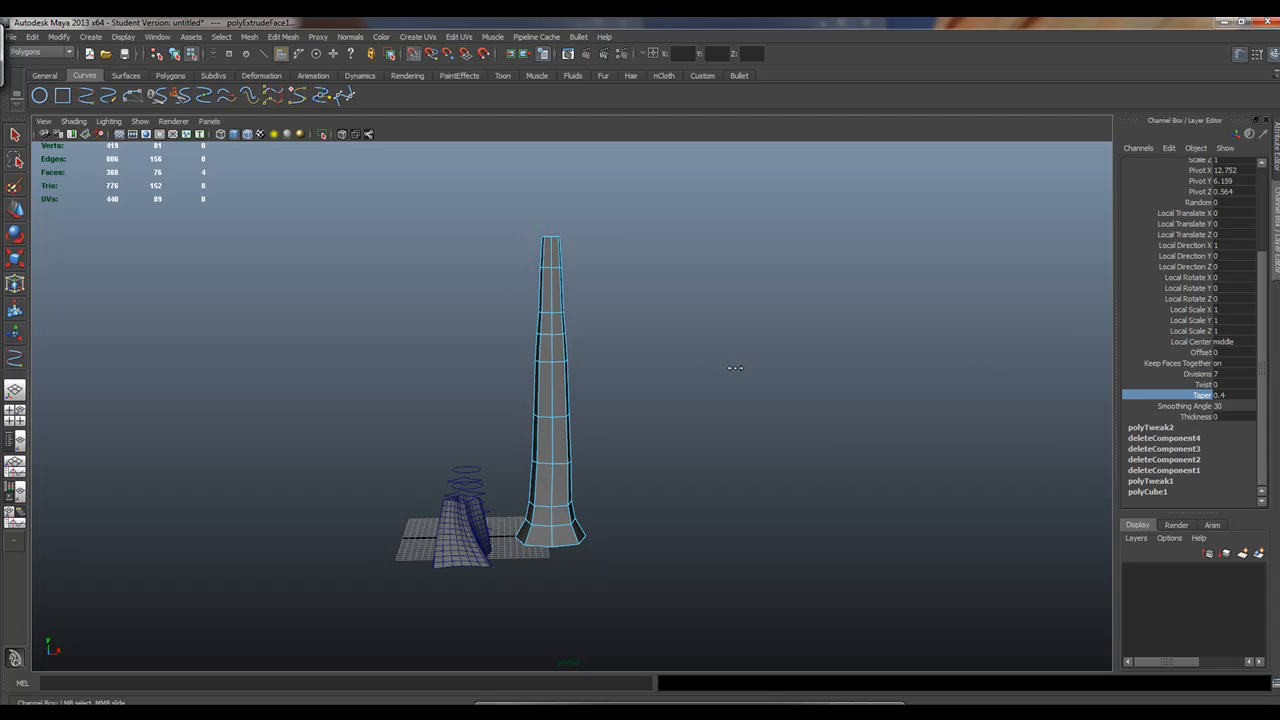
# Return the extruded mesh to object mode and move it along X to 45, away from the curve
pyautogui.click(536, 457)
pyautogui.moveTo(570, 437); pyautogui.dragTo(612, 413, button='right')
pyautogui.click(565, 446)
pyautogui.press('w')
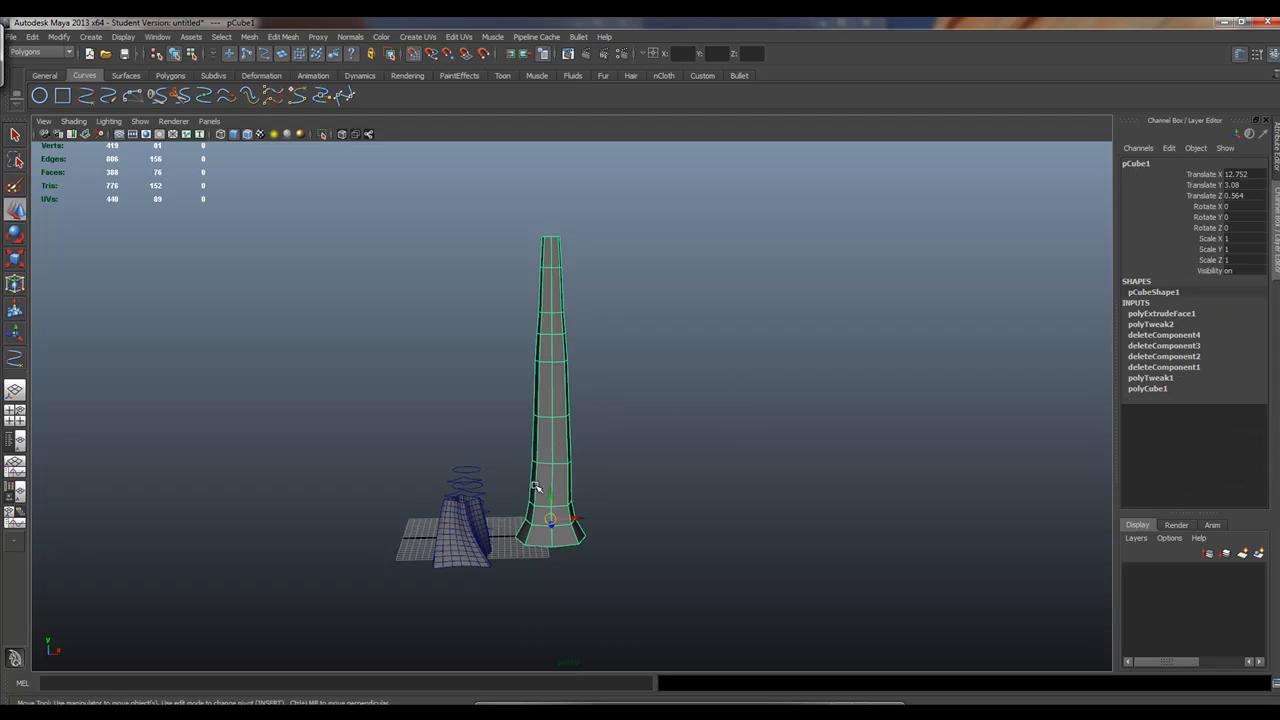
pyautogui.moveTo(578, 522); pyautogui.dragTo(748, 522)
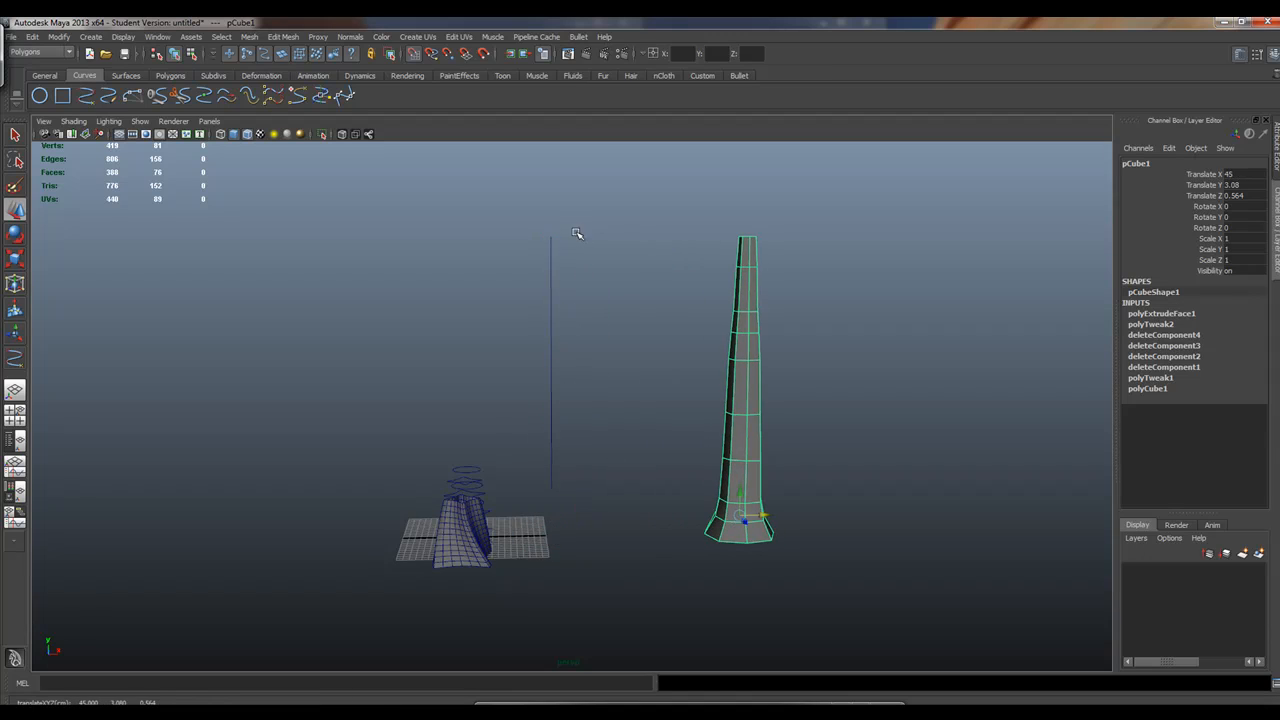
# Select the vertical curve's top control vertices and shift them along X to bend the tip of the extruded mesh
pyautogui.moveTo(577, 234); pyautogui.dragTo(526, 297)
pyautogui.moveTo(554, 280); pyautogui.dragTo(516, 285, button='right')
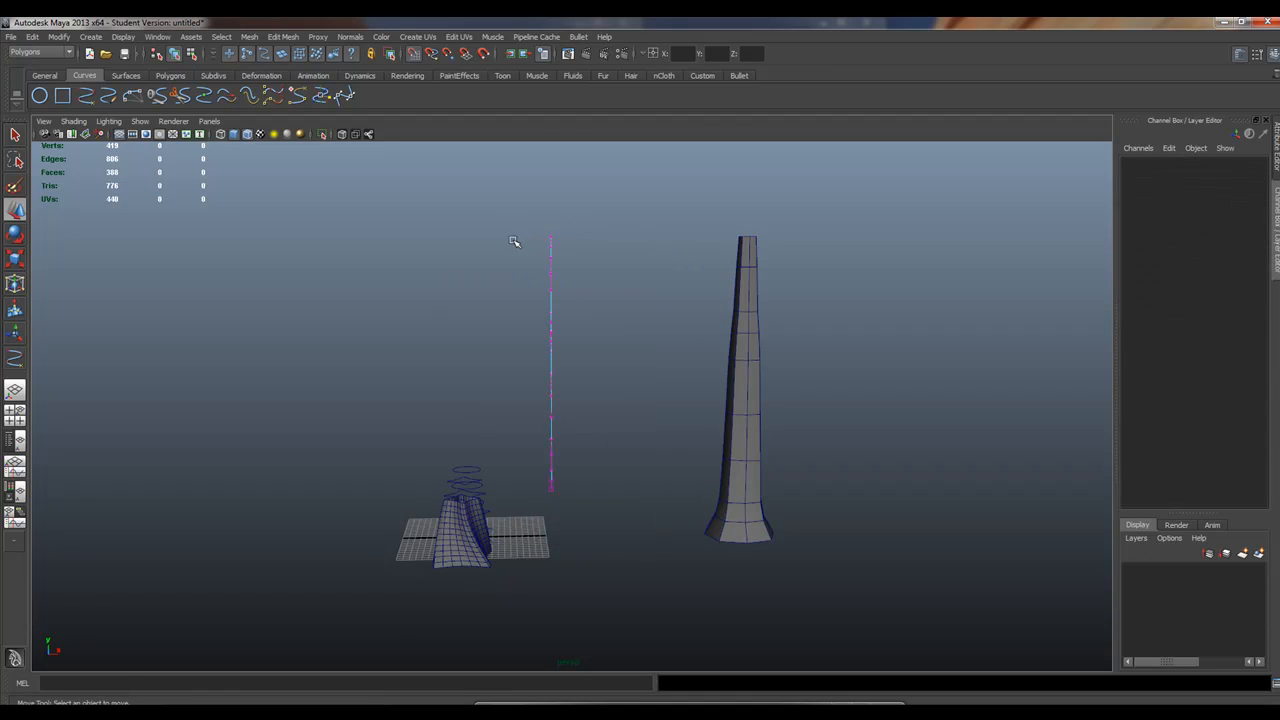
pyautogui.moveTo(519, 225); pyautogui.dragTo(596, 300)
pyautogui.moveTo(573, 251); pyautogui.dragTo(518, 263)
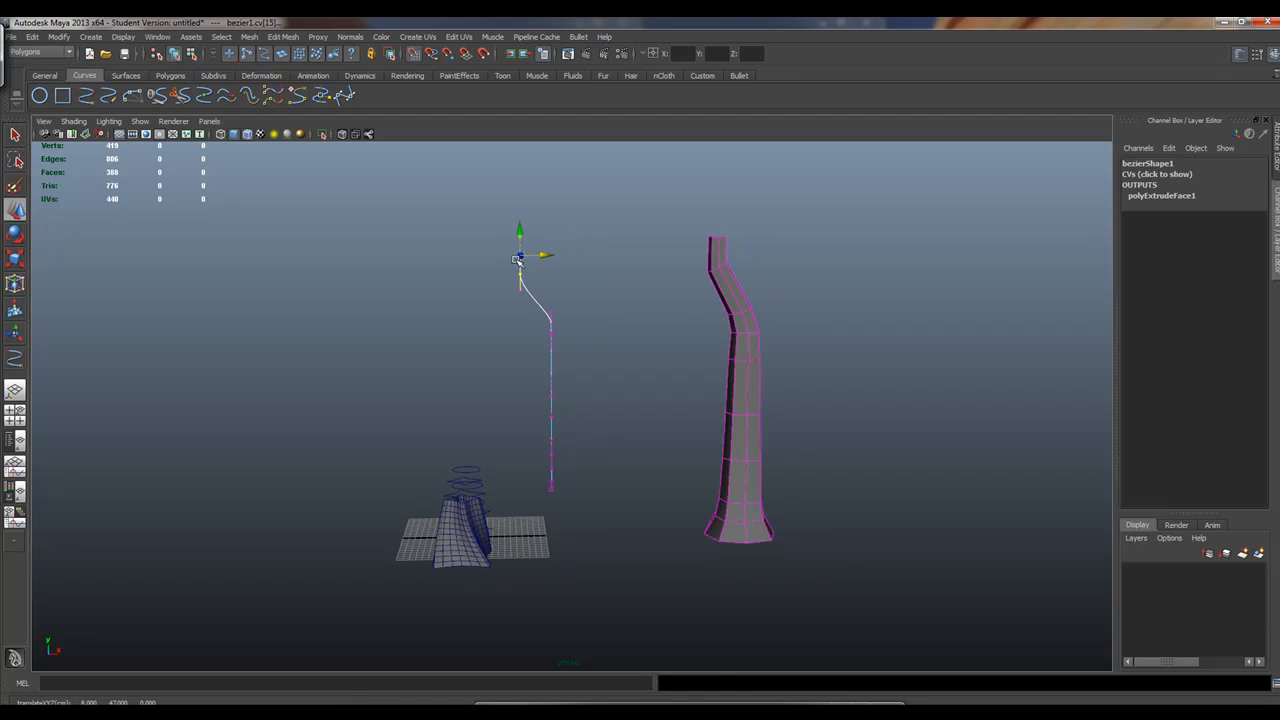
pyautogui.hotkey('ctrl', 'z')
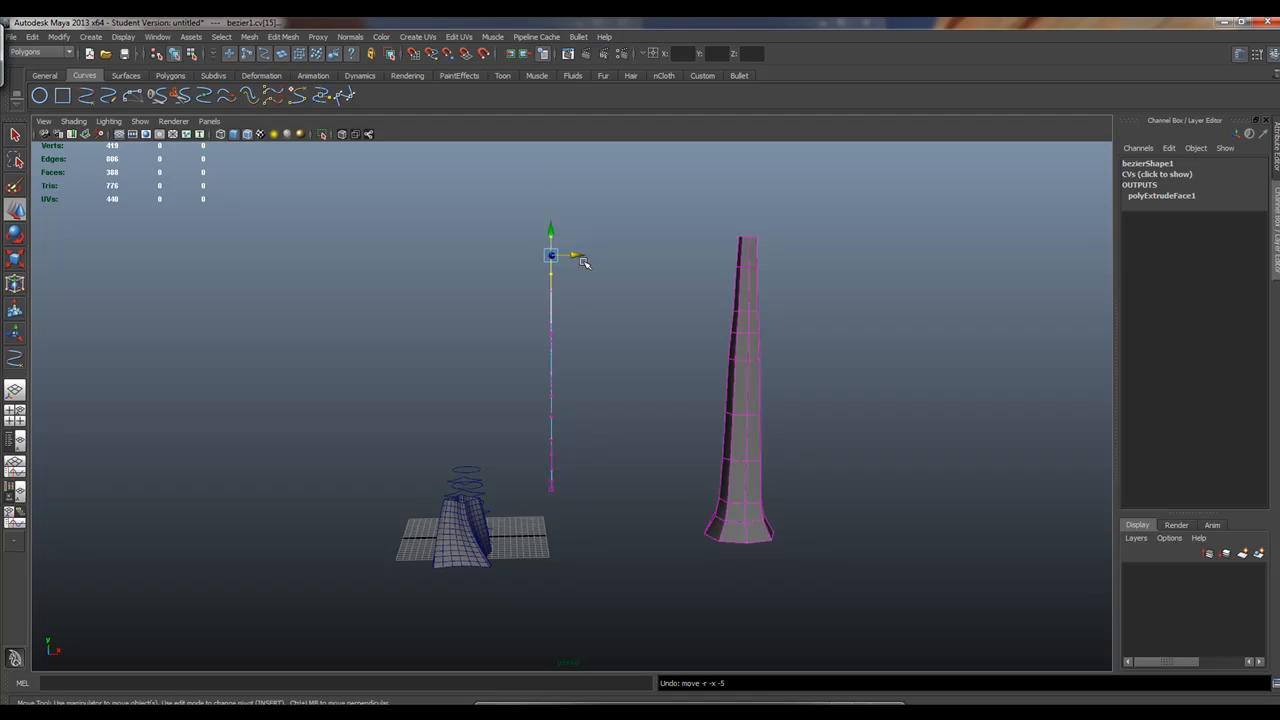
pyautogui.moveTo(582, 260); pyautogui.dragTo(559, 256)
# Shift the control vertices around the curve's middle along positive X to bend the mesh, and undo the last small move
pyautogui.moveTo(486, 210); pyautogui.dragTo(594, 330)
pyautogui.moveTo(604, 364); pyautogui.dragTo(600, 363)
pyautogui.click(514, 245)
pyautogui.moveTo(566, 291); pyautogui.dragTo(621, 351)
pyautogui.click(584, 350)
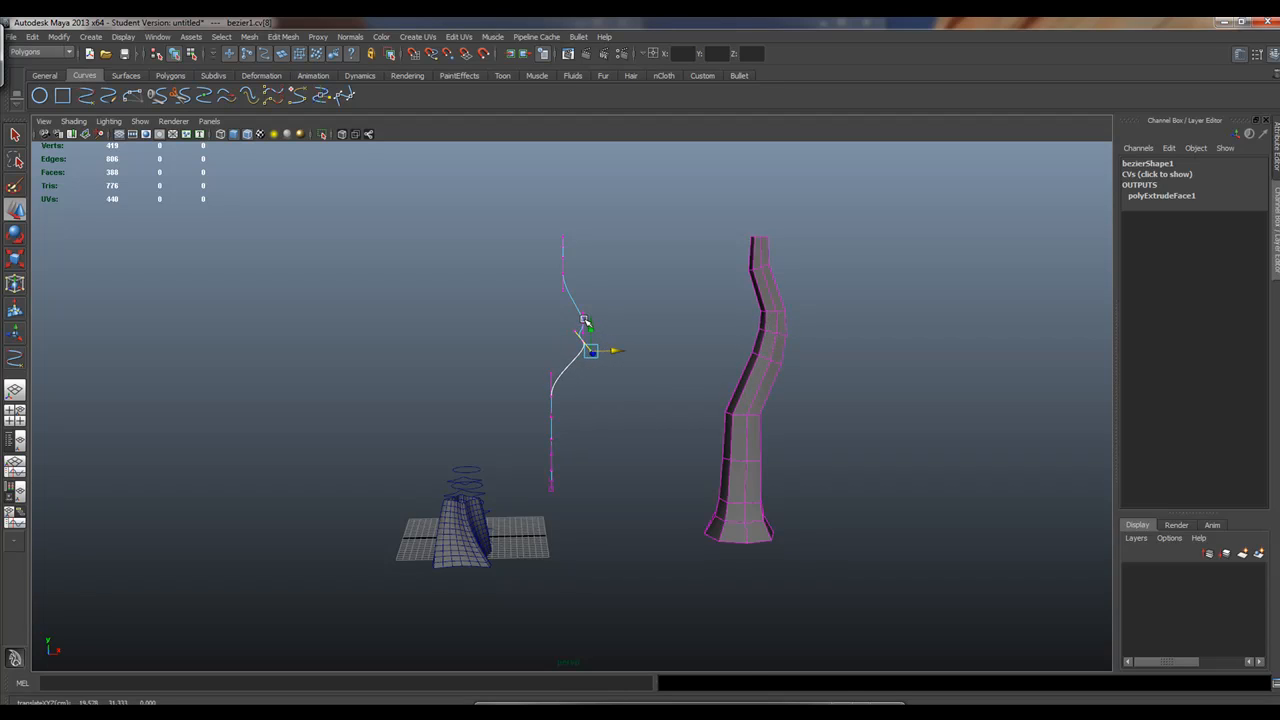
pyautogui.hotkey('ctrl', 'z')
pyautogui.moveTo(576, 300); pyautogui.dragTo(534, 303, button='right')
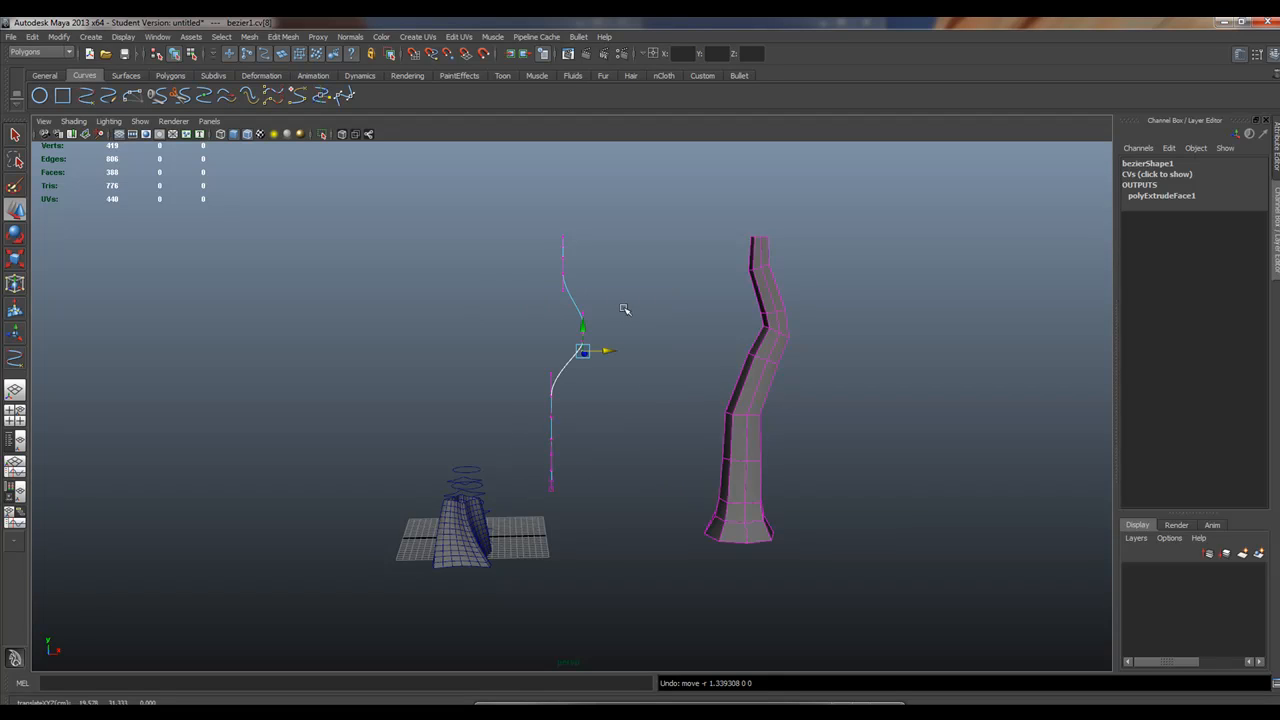
# Try shifting the control vertices at the curve's middle bend along negative X, and undo the changes
pyautogui.moveTo(572, 332)
pyautogui.mouseDown()
pyautogui.moveTo(612, 299)
pyautogui.moveTo(609, 323)
pyautogui.moveTo(582, 325)
pyautogui.mouseUp()
pyautogui.click(581, 325)
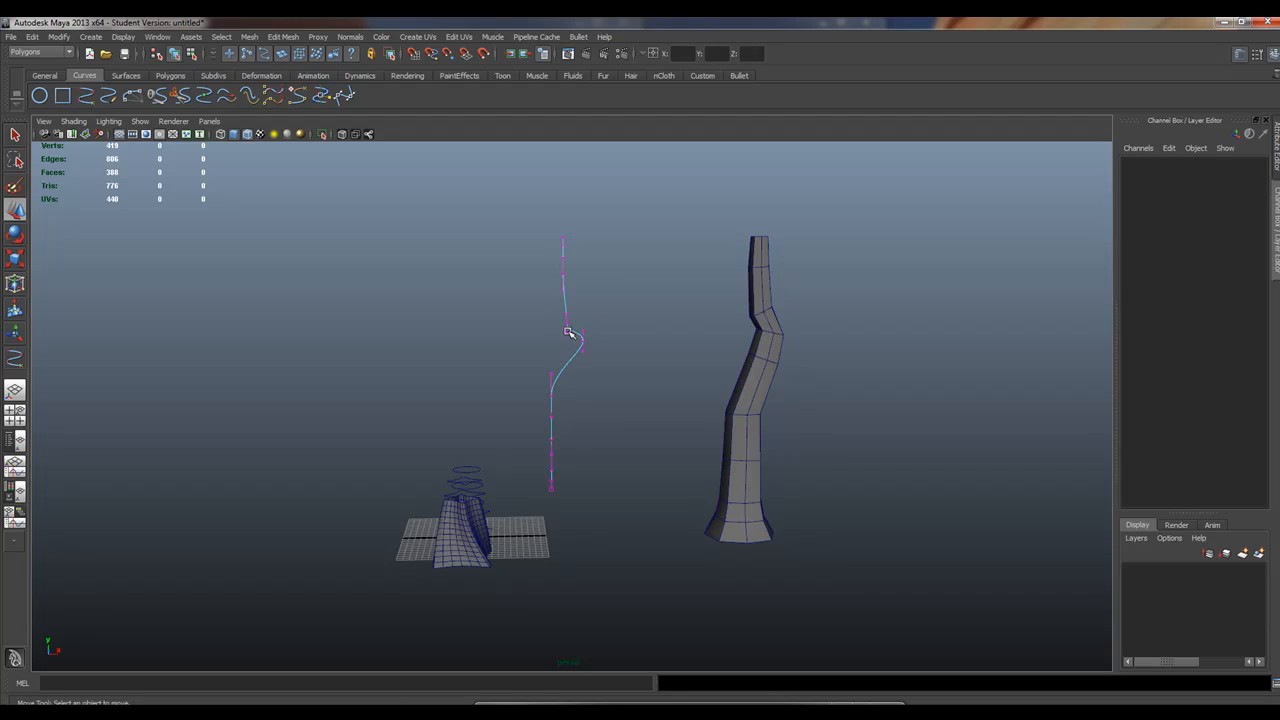
pyautogui.click(568, 333)
pyautogui.moveTo(592, 333); pyautogui.dragTo(578, 328)
pyautogui.hotkey('ctrl', 'z')
pyautogui.hotkey('ctrl', 'z')
pyautogui.hotkey('ctrl', 'z')
pyautogui.hotkey('ctrl', 'z')
pyautogui.hotkey('ctrl', 'z')
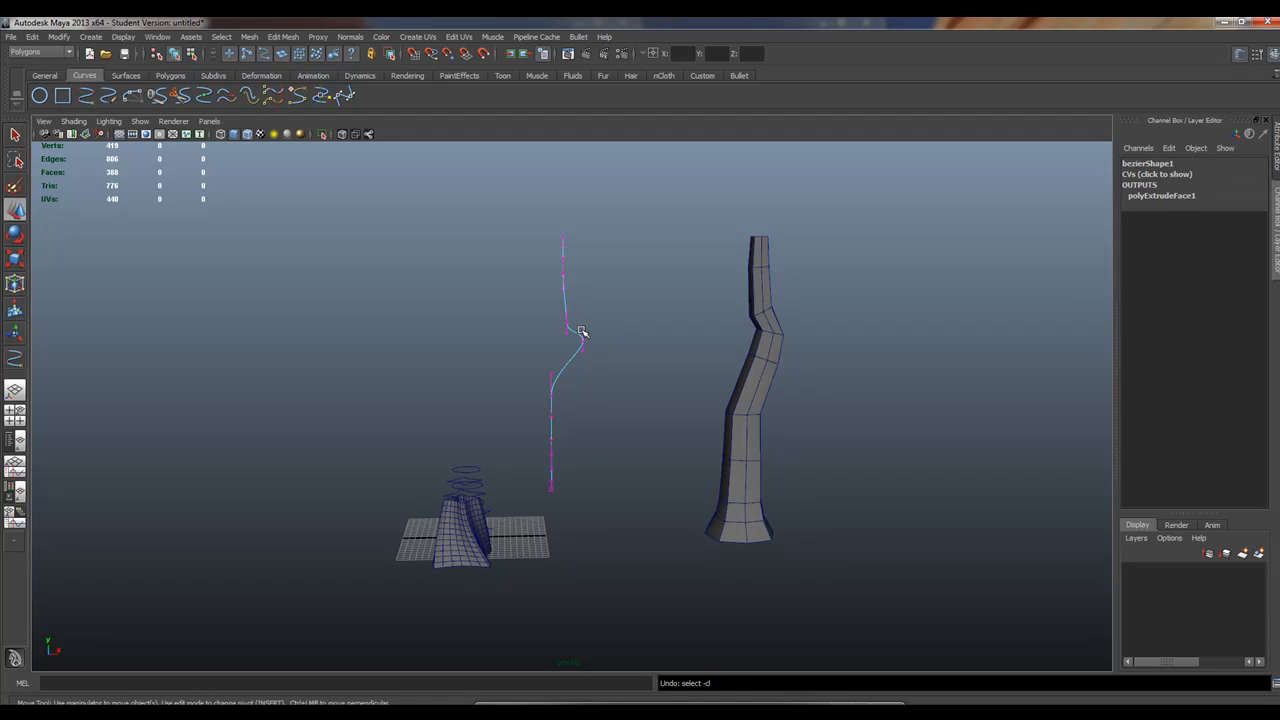
pyautogui.hotkey('ctrl', 'z')
pyautogui.hotkey('ctrl', 'z')
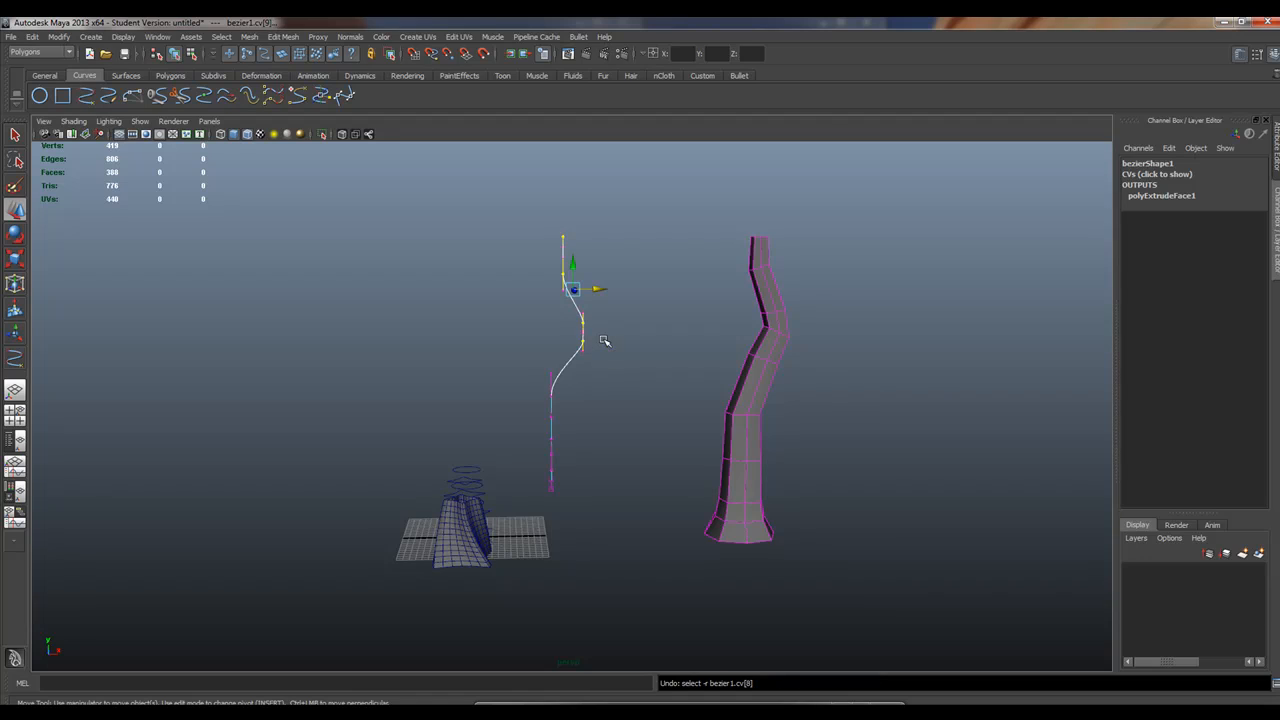
# Select the control vertices around the curve's middle bend again and shift them along negative X to pull the extruded mesh back
pyautogui.moveTo(592, 318); pyautogui.dragTo(576, 335)
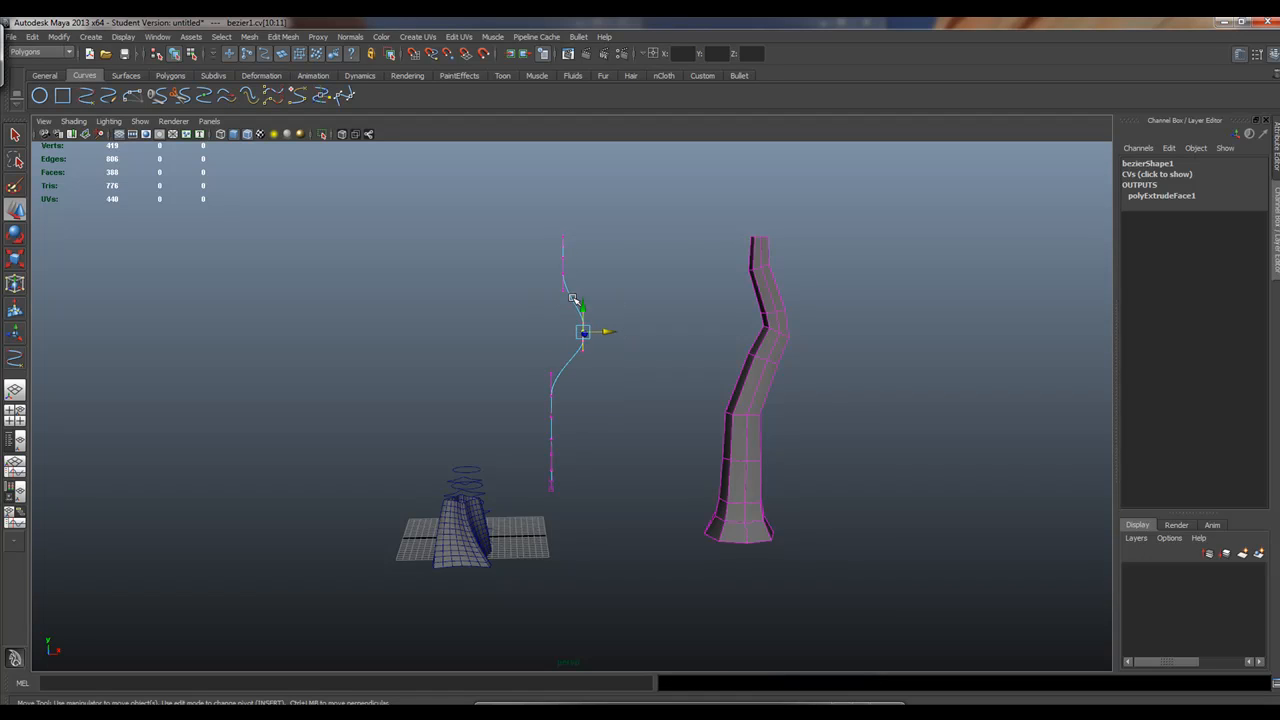
pyautogui.rightClick(573, 298)
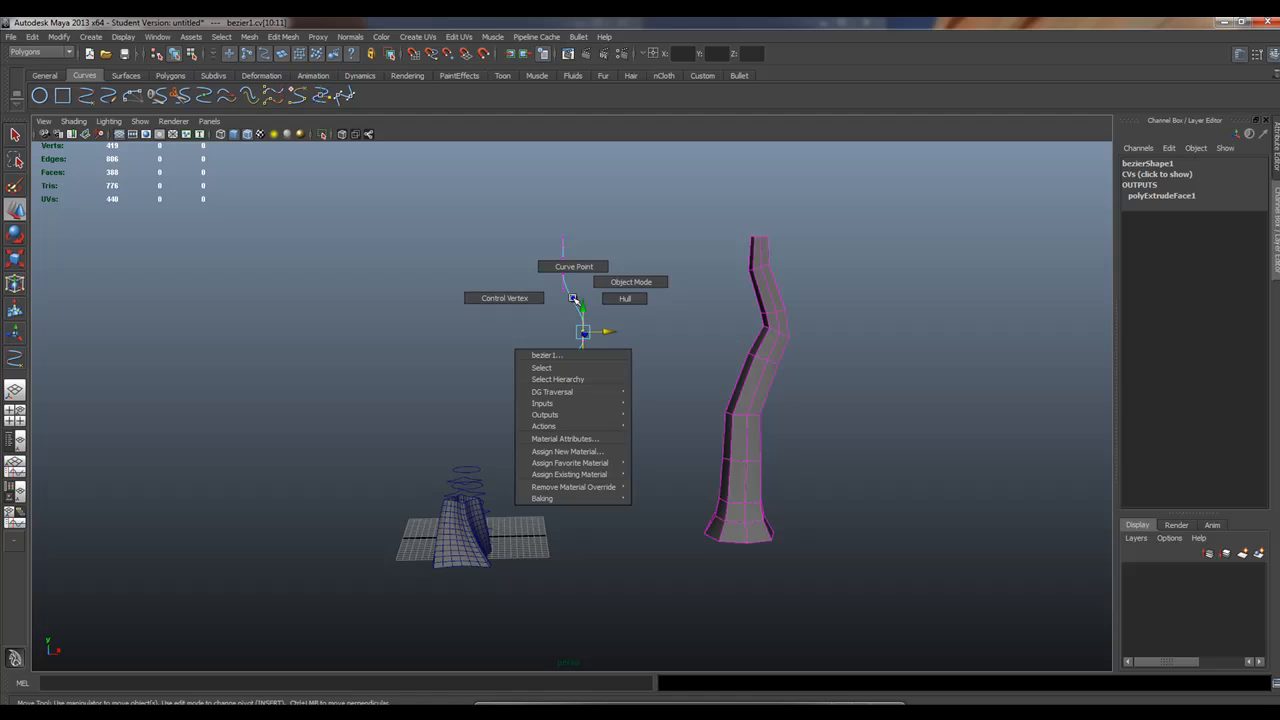
pyautogui.click(566, 270)
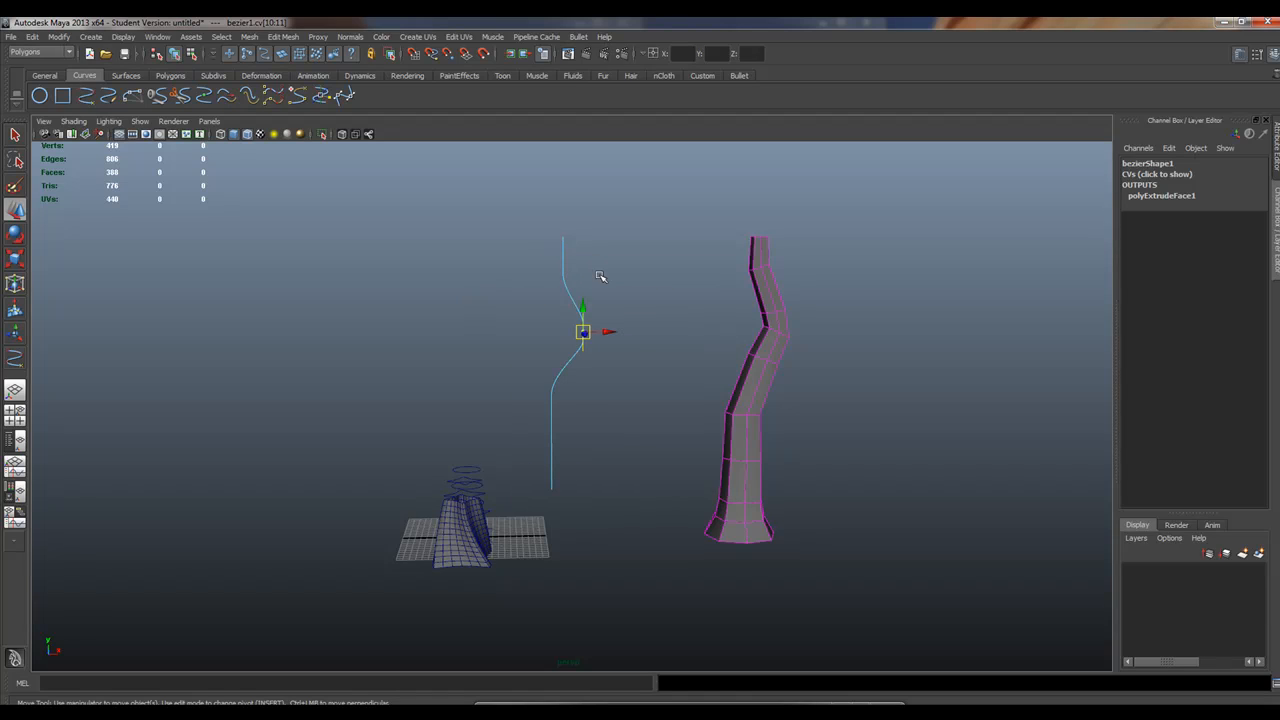
pyautogui.click(541, 284)
pyautogui.rightClick(575, 299)
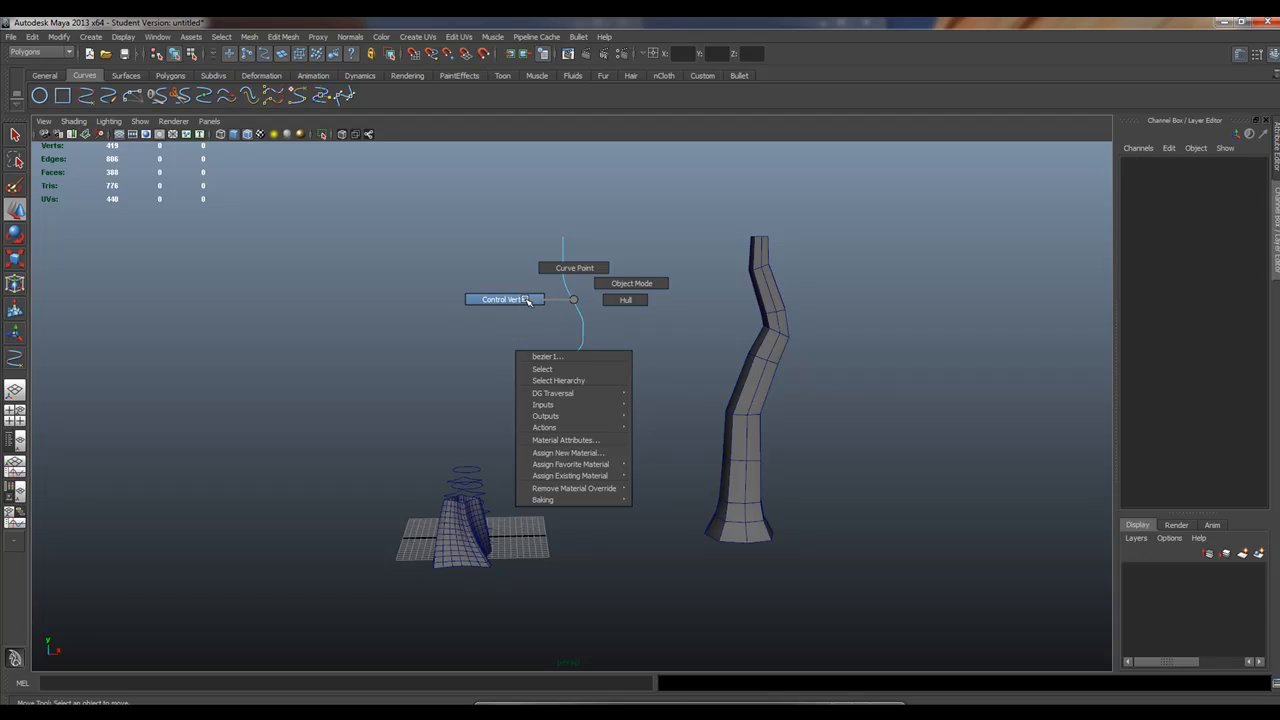
pyautogui.click(527, 300)
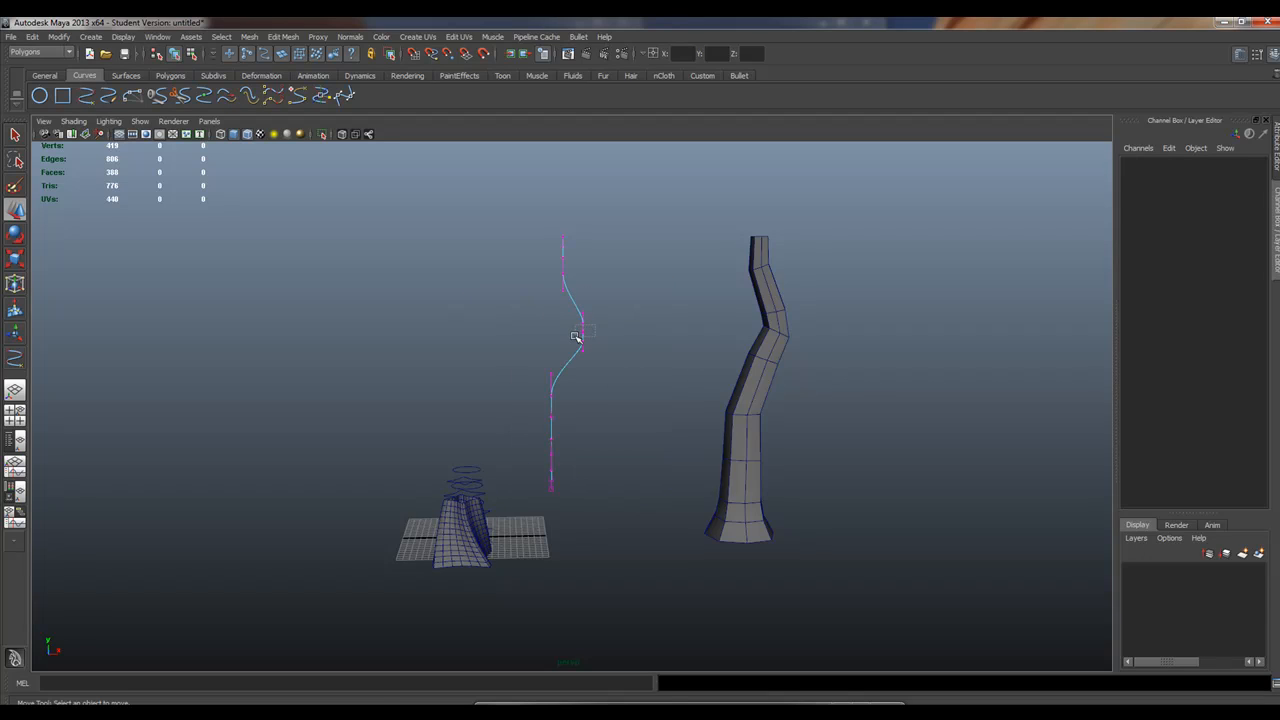
pyautogui.click(576, 337)
pyautogui.moveTo(608, 334)
pyautogui.mouseDown()
pyautogui.moveTo(589, 331)
pyautogui.moveTo(619, 333)
pyautogui.moveTo(584, 330)
pyautogui.mouseUp()
pyautogui.click(576, 350)
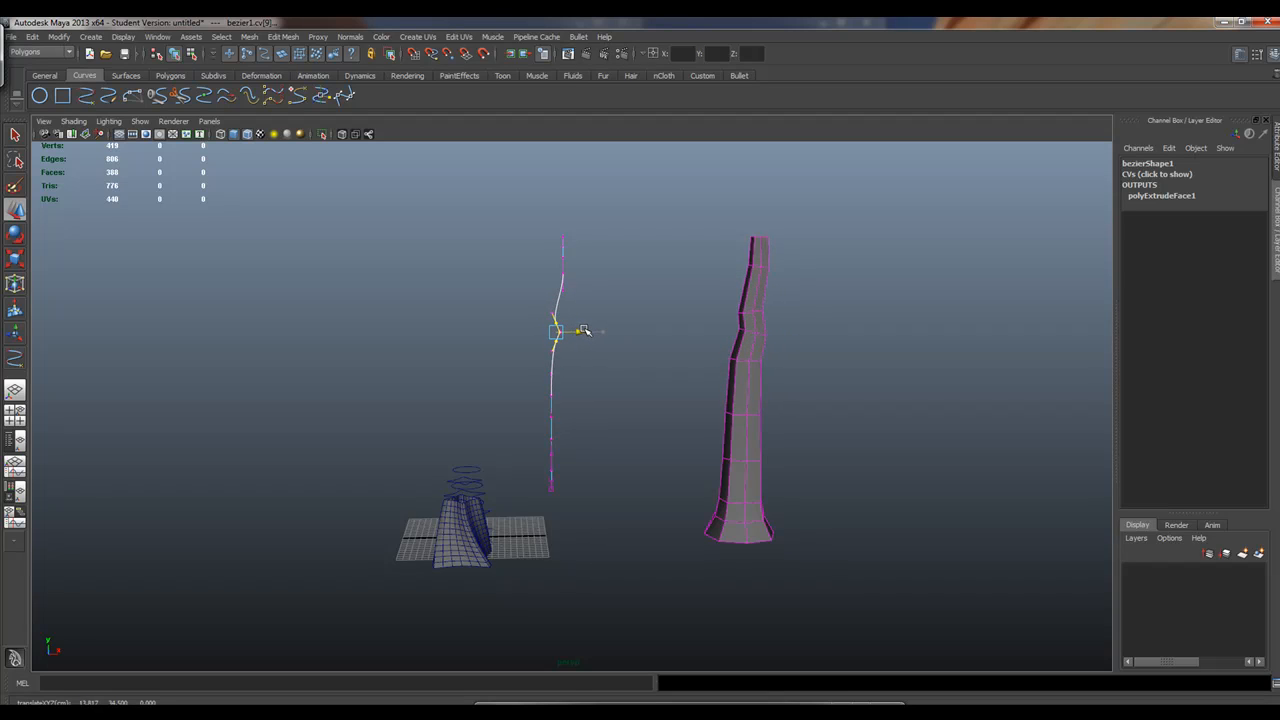
# Select the whole curve through its hull, clear the selection, and return the curve to control vertex mode
pyautogui.keyDown('alt'); pyautogui.moveTo(778, 426); pyautogui.dragTo(590, 375); pyautogui.keyUp('alt')
pyautogui.keyDown('alt'); pyautogui.moveTo(590, 375); pyautogui.dragTo(750, 420, button='right'); pyautogui.keyUp('alt')
pyautogui.press('space')
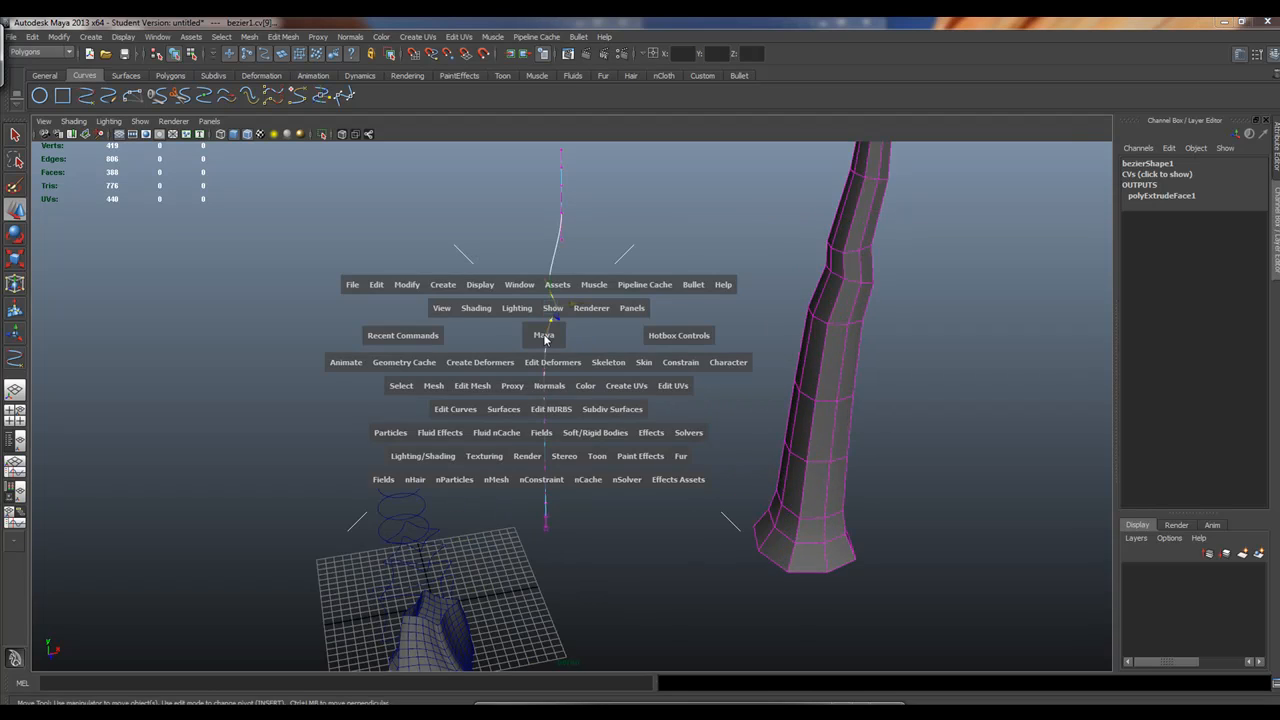
pyautogui.rightClick(545, 332)
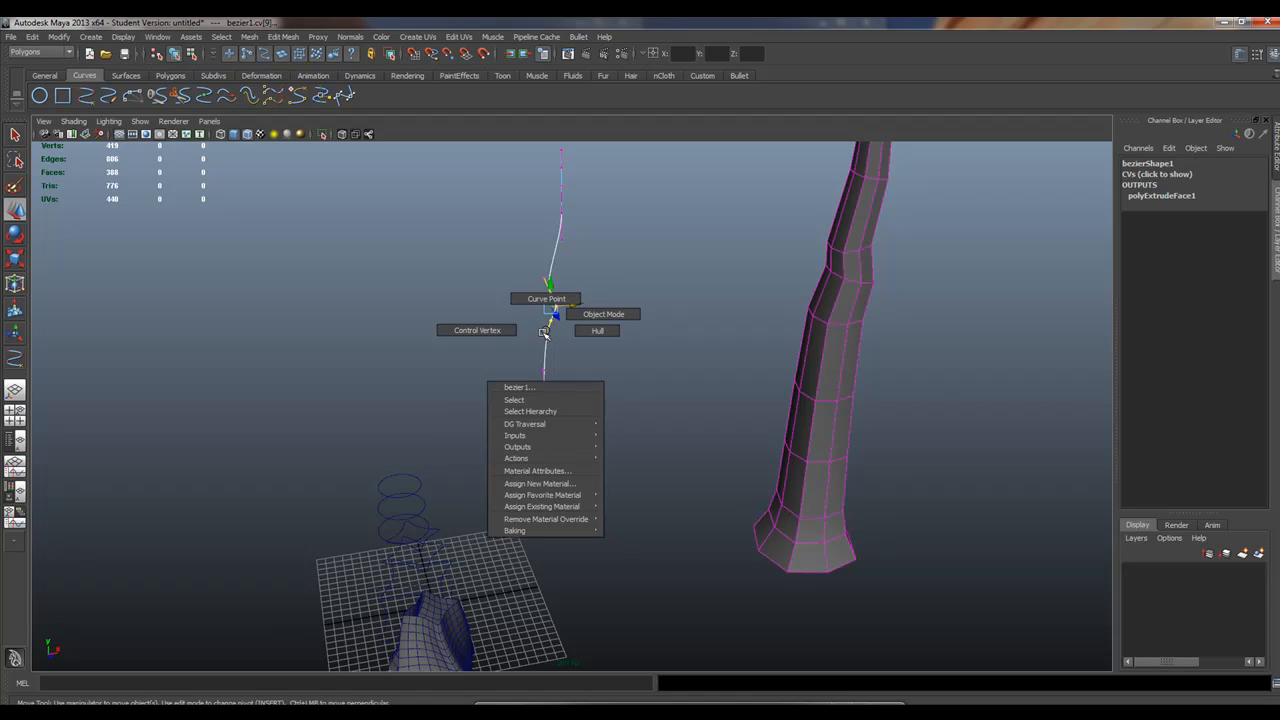
pyautogui.moveTo(543, 337); pyautogui.dragTo(583, 334, button='right')
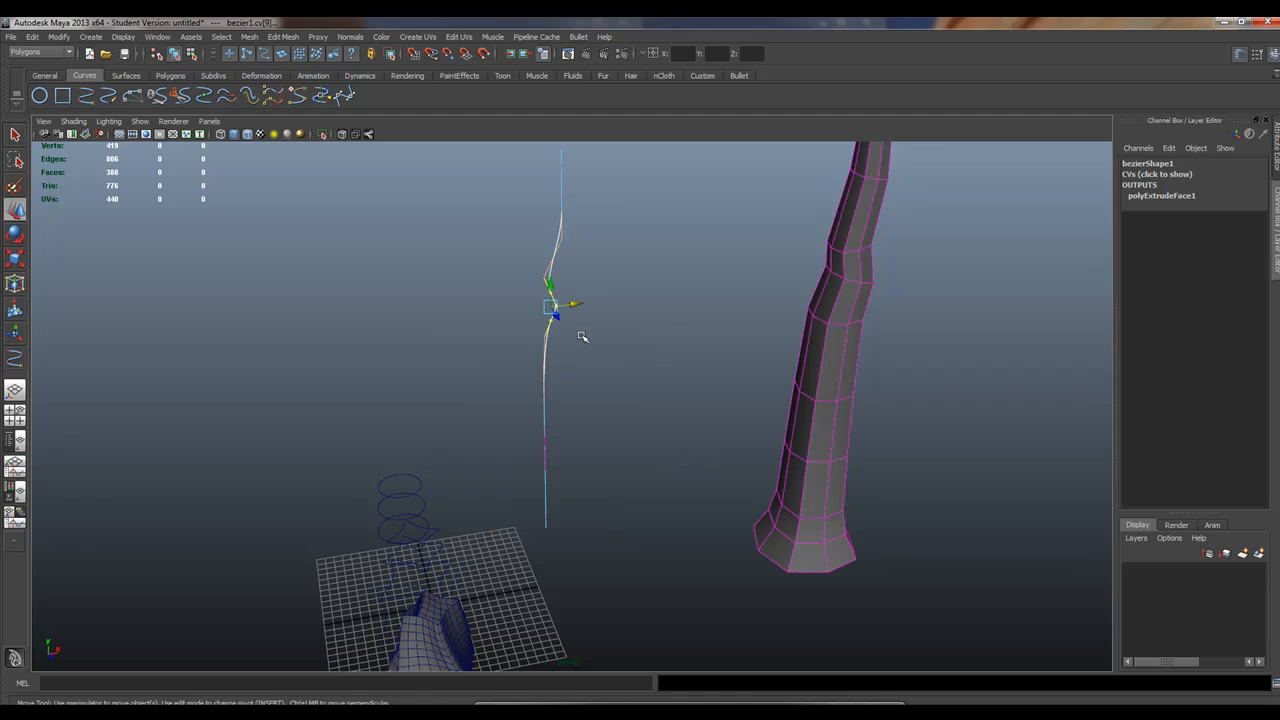
pyautogui.click(561, 235)
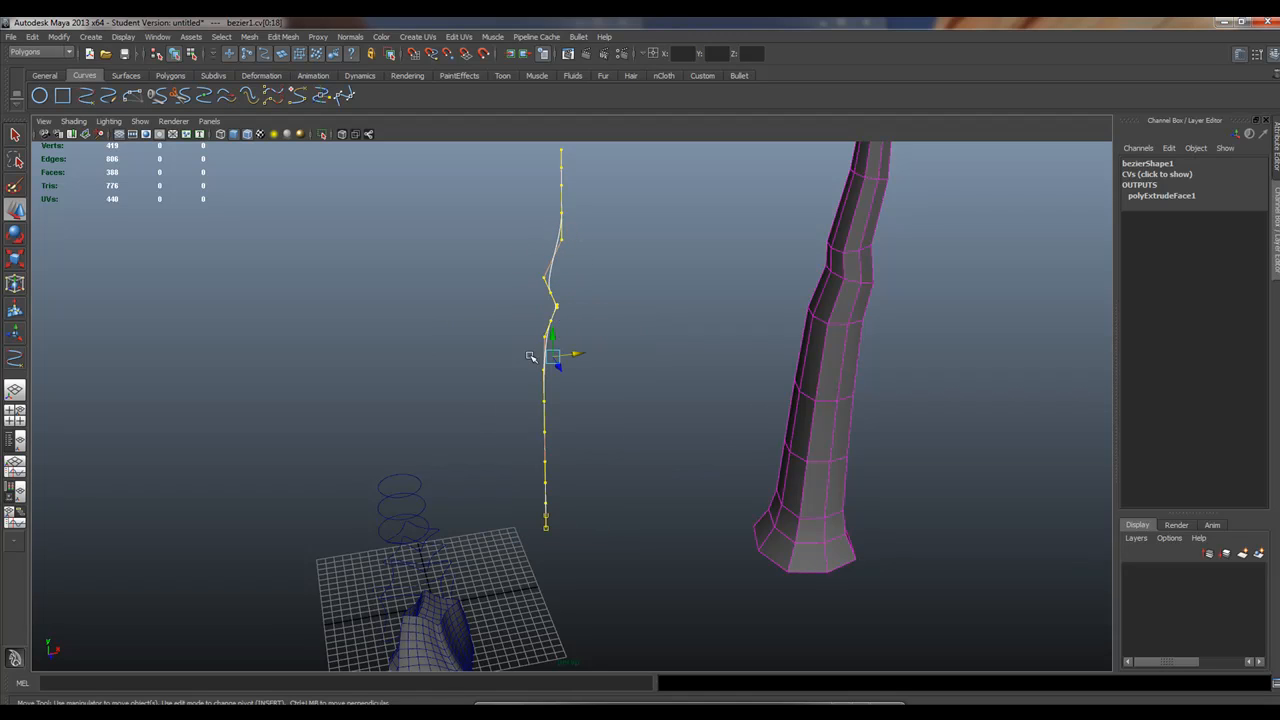
pyautogui.click(565, 361)
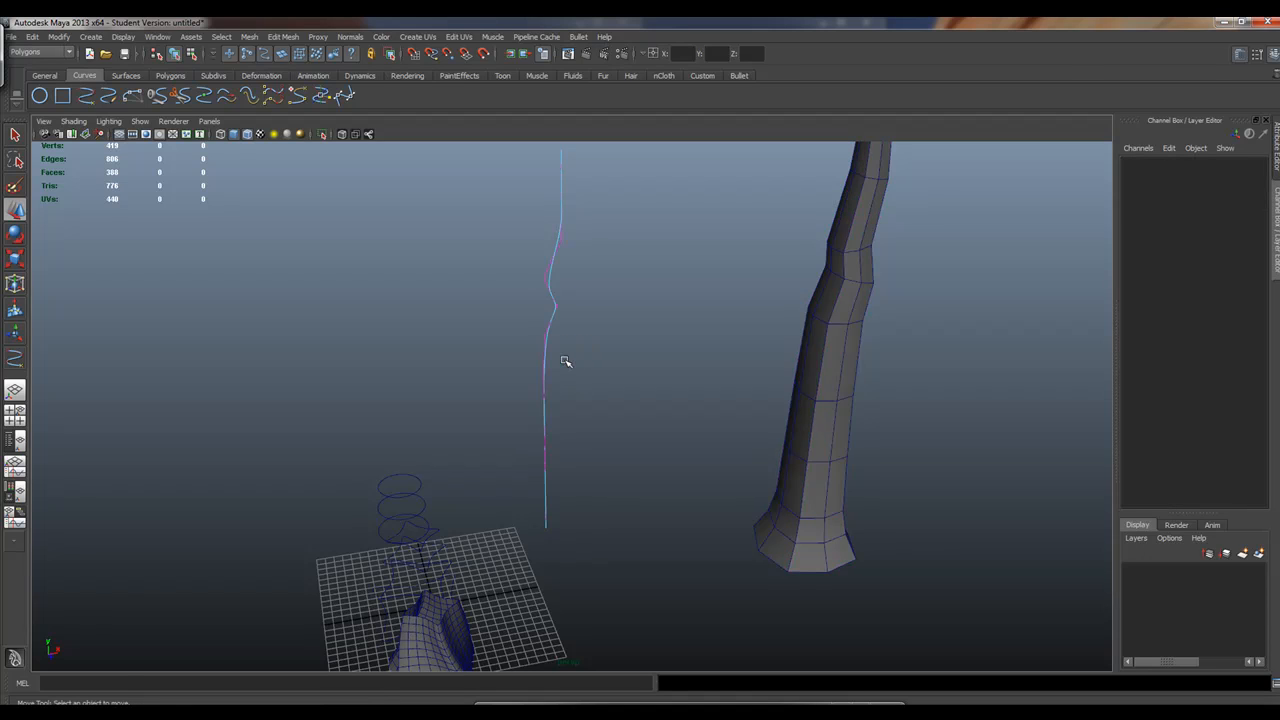
pyautogui.click(545, 347)
pyautogui.rightClick(545, 347)
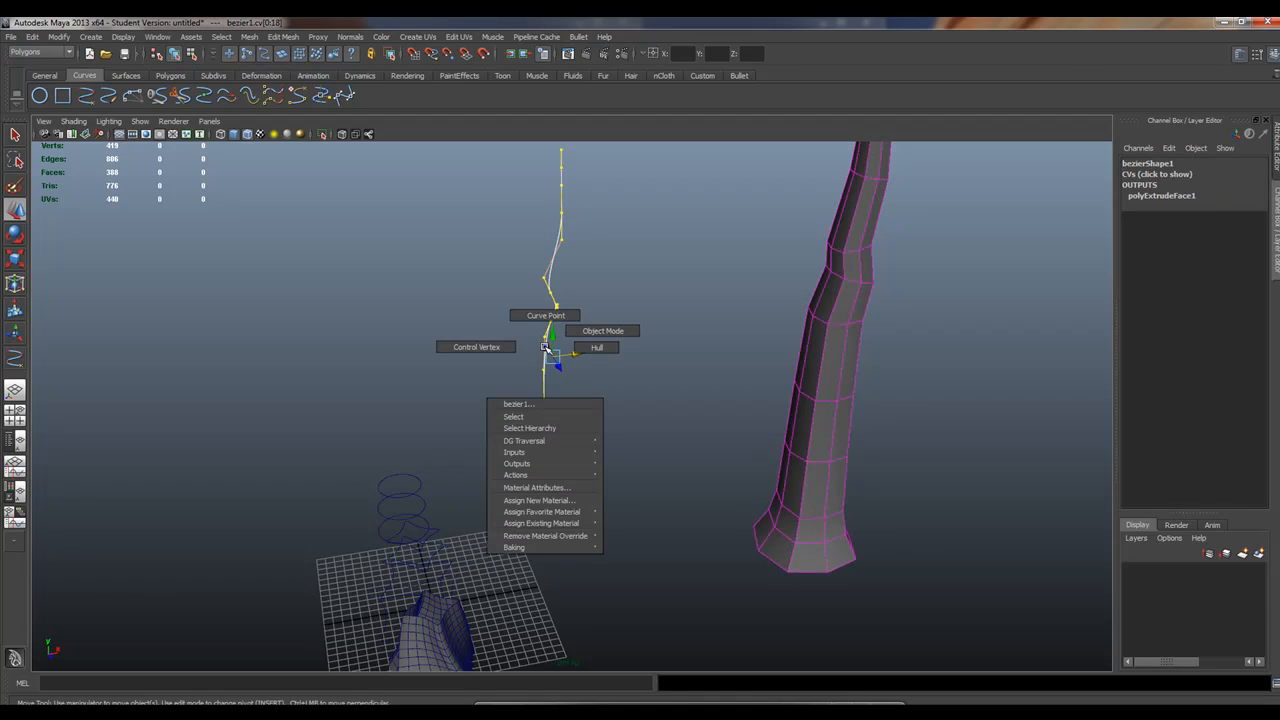
pyautogui.click(468, 346)
pyautogui.click(617, 316)
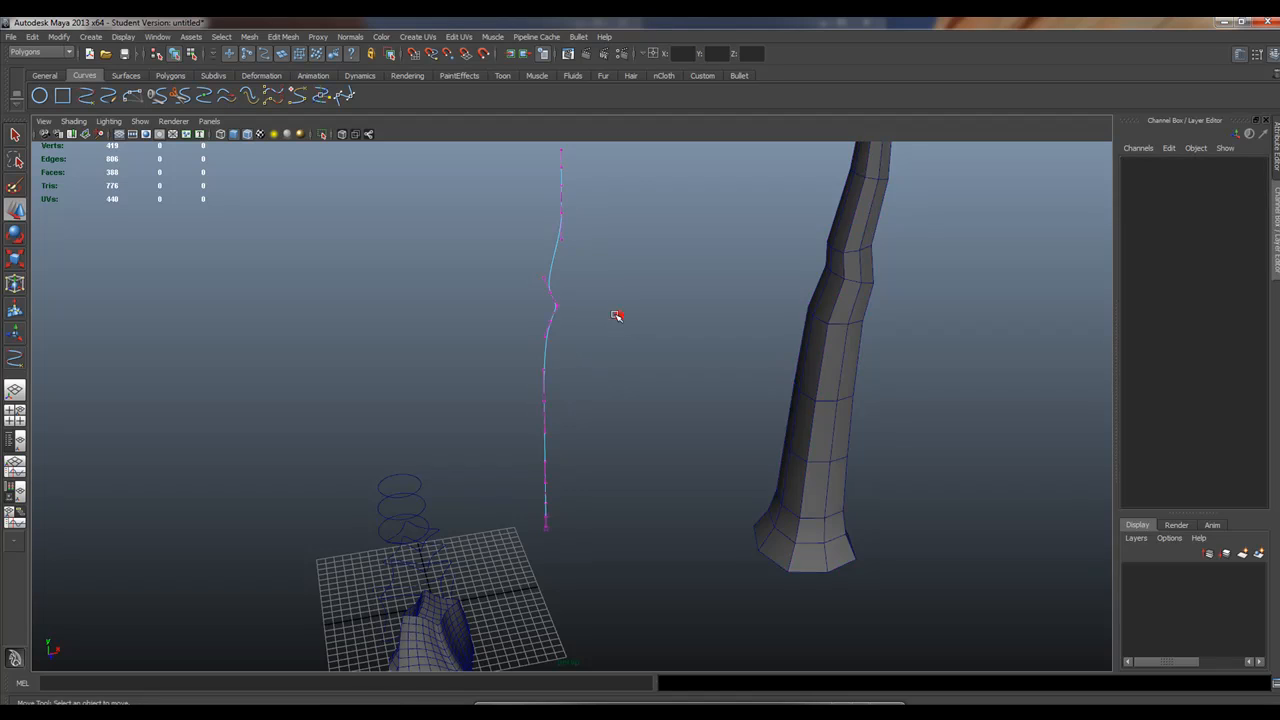
# Select the control vertices just below the curve's middle from the opposite viewing side and shift them along positive X
pyautogui.keyDown('alt'); pyautogui.moveTo(615, 375); pyautogui.dragTo(389, 391); pyautogui.keyUp('alt')
pyautogui.rightClick(552, 309)
pyautogui.click(566, 303)
pyautogui.click(553, 320)
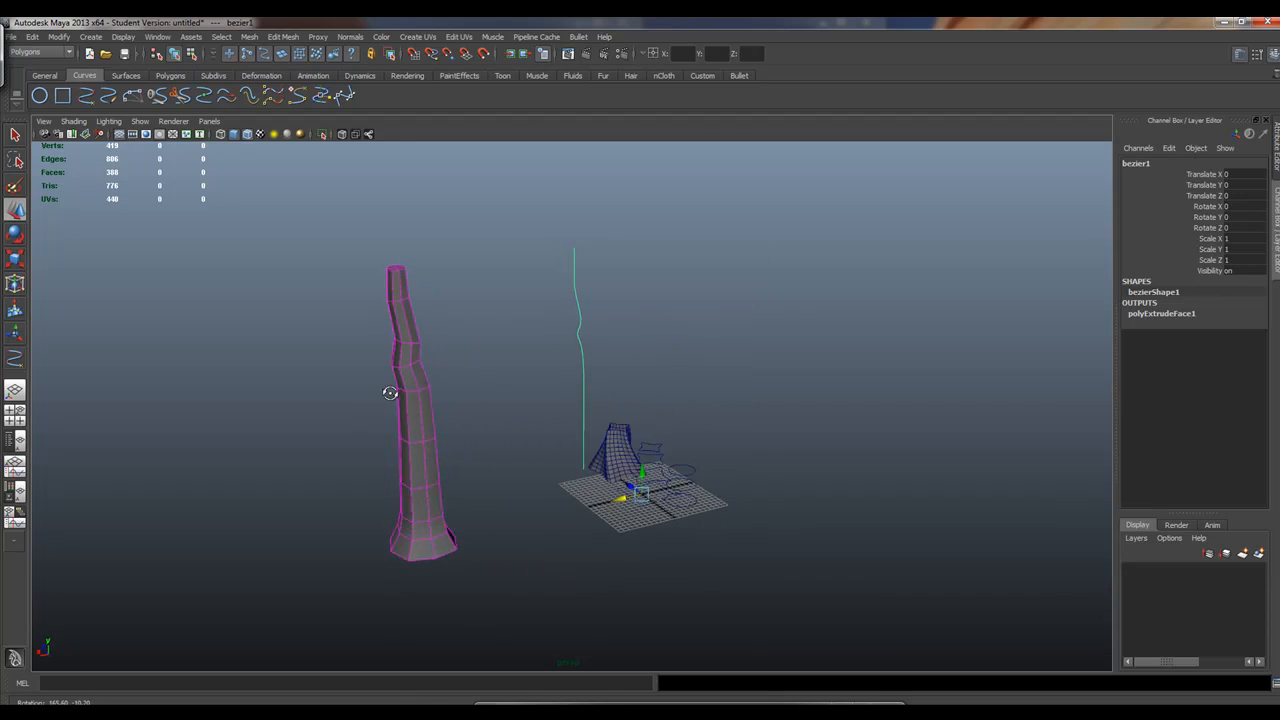
pyautogui.keyDown('alt'); pyautogui.moveTo(389, 391); pyautogui.dragTo(529, 396, button='right'); pyautogui.keyUp('alt')
pyautogui.keyDown('alt'); pyautogui.moveTo(529, 396); pyautogui.dragTo(566, 375); pyautogui.keyUp('alt')
pyautogui.press('w')
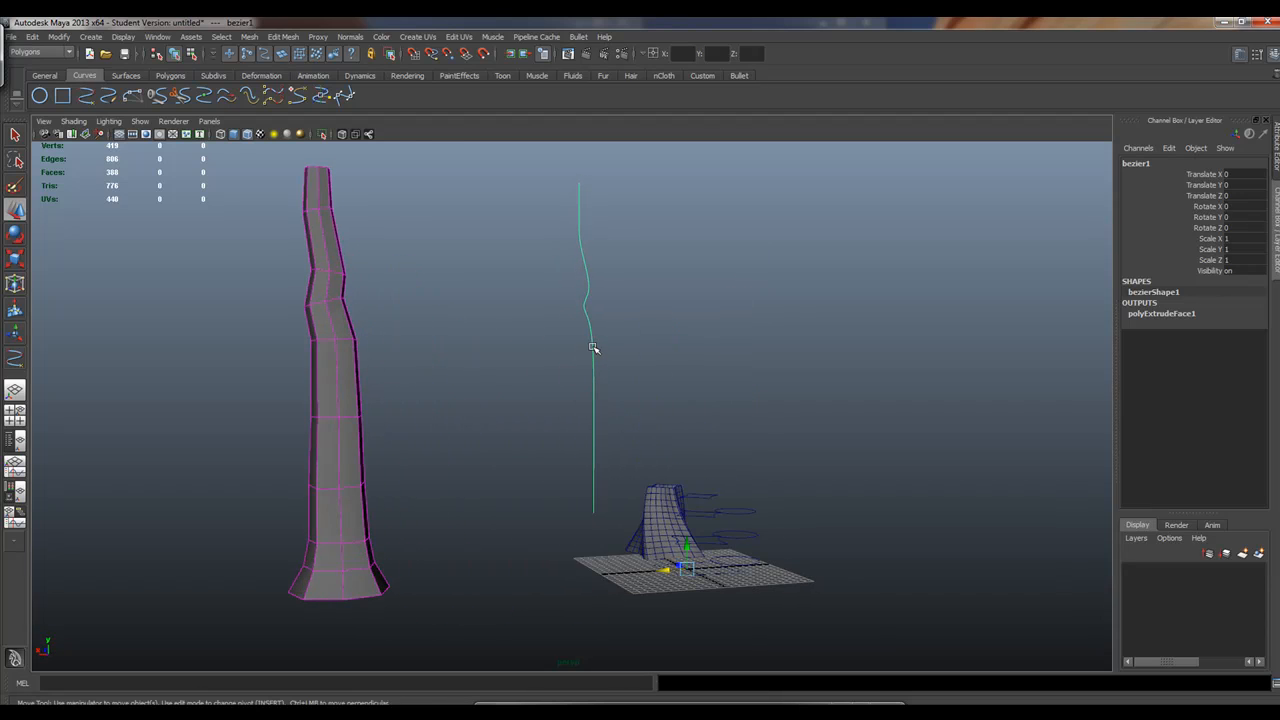
pyautogui.rightClick(593, 347)
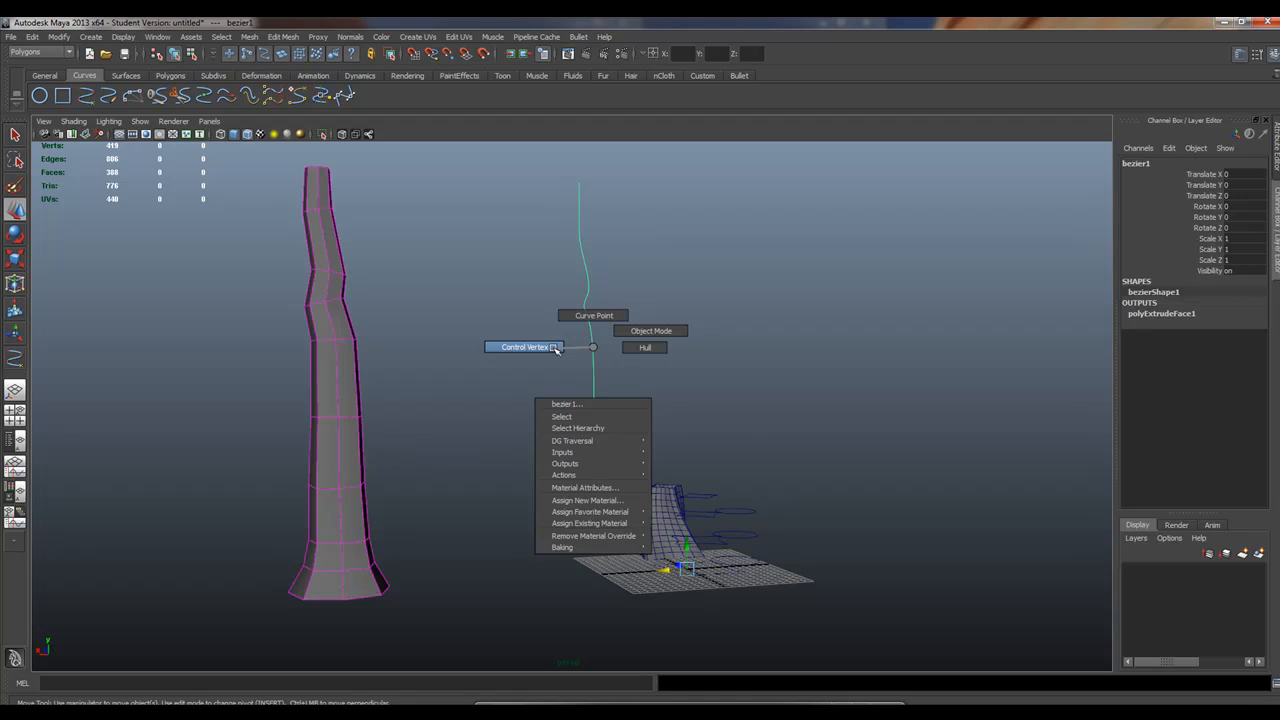
pyautogui.click(557, 347)
pyautogui.moveTo(556, 340); pyautogui.dragTo(623, 434)
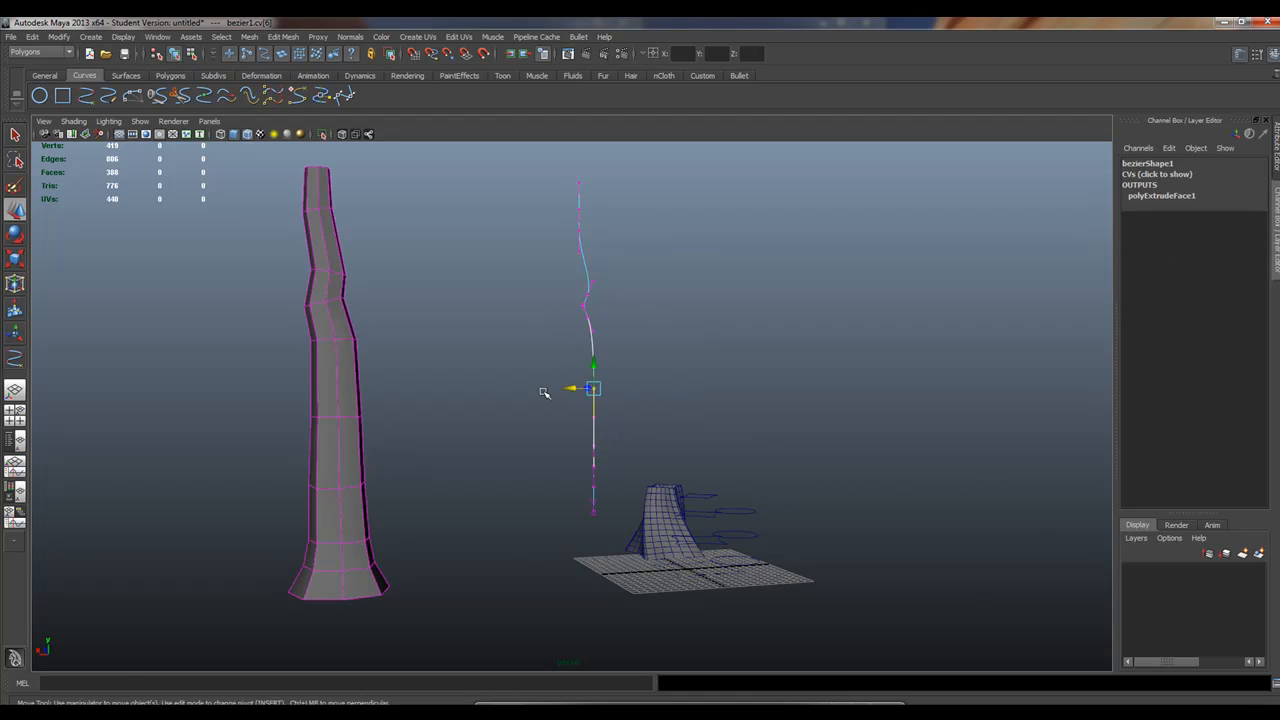
pyautogui.moveTo(566, 388); pyautogui.dragTo(546, 388)
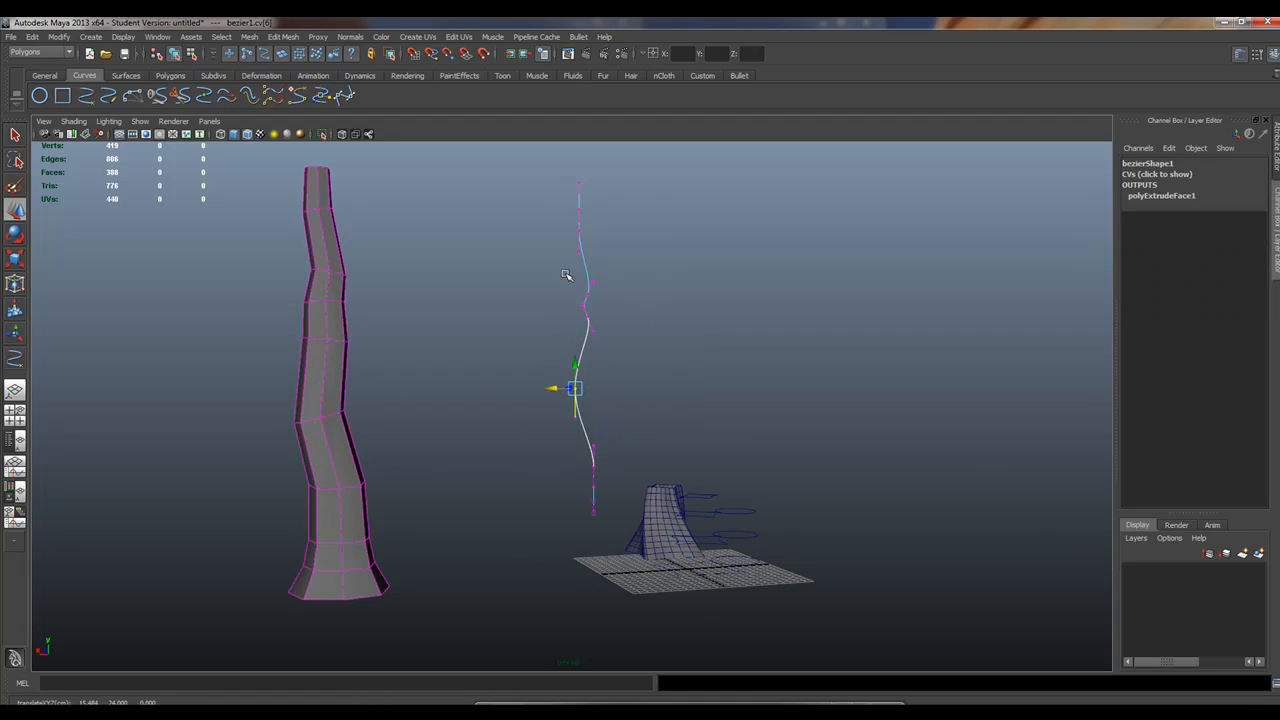
# Shift the control vertices of the curve's upper part along negative X and select the lower vertex where the bend begins
pyautogui.moveTo(544, 170); pyautogui.dragTo(654, 405)
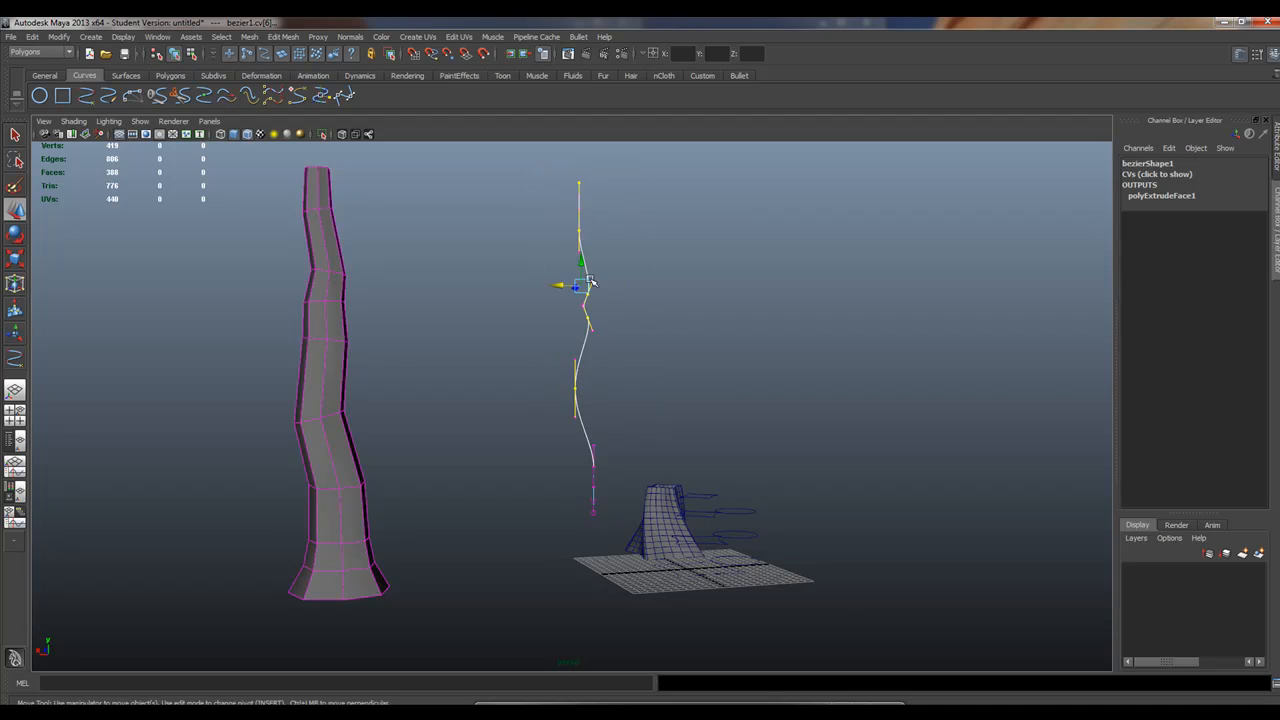
pyautogui.moveTo(562, 287); pyautogui.dragTo(608, 287)
pyautogui.click(595, 447)
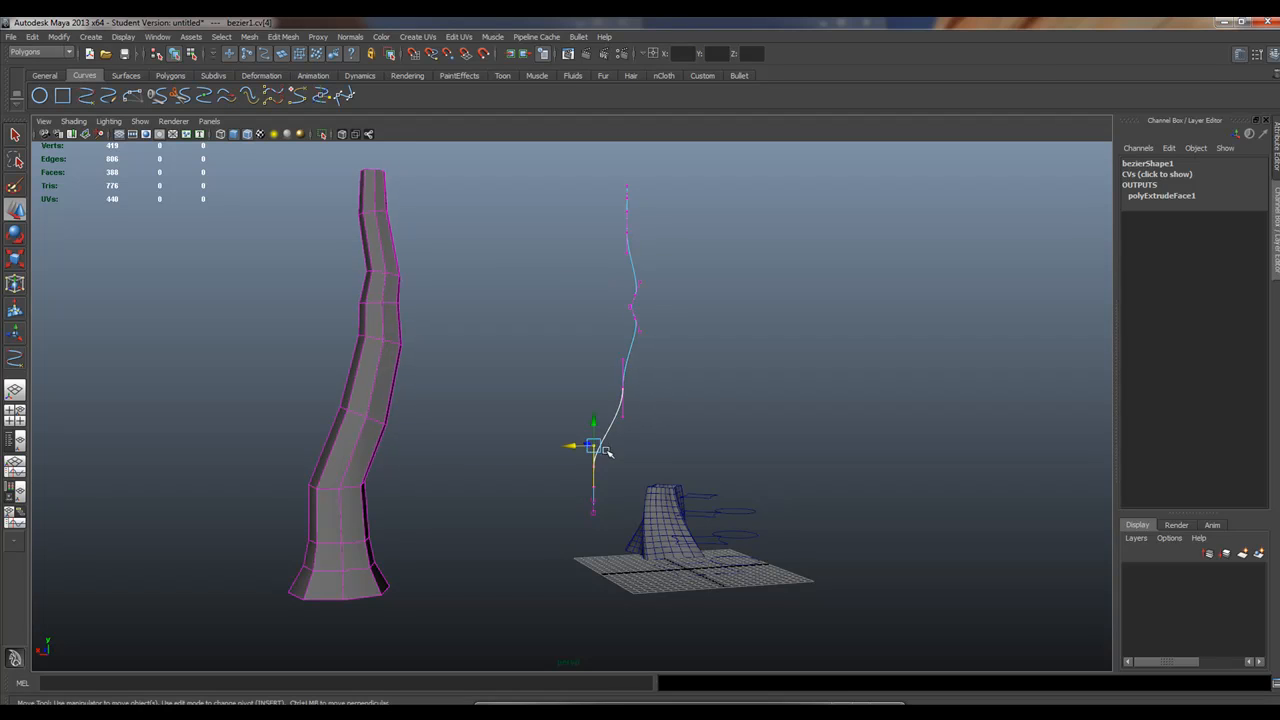
pyautogui.moveTo(595, 430)
pyautogui.mouseDown()
pyautogui.moveTo(600, 440)
pyautogui.moveTo(588, 428)
pyautogui.mouseUp()
# Duplicate the bent extruded tower and move the copy along X to 89.81
pyautogui.keyDown('alt'); pyautogui.moveTo(368, 505); pyautogui.dragTo(700, 445); pyautogui.keyUp('alt')
pyautogui.click(702, 428)
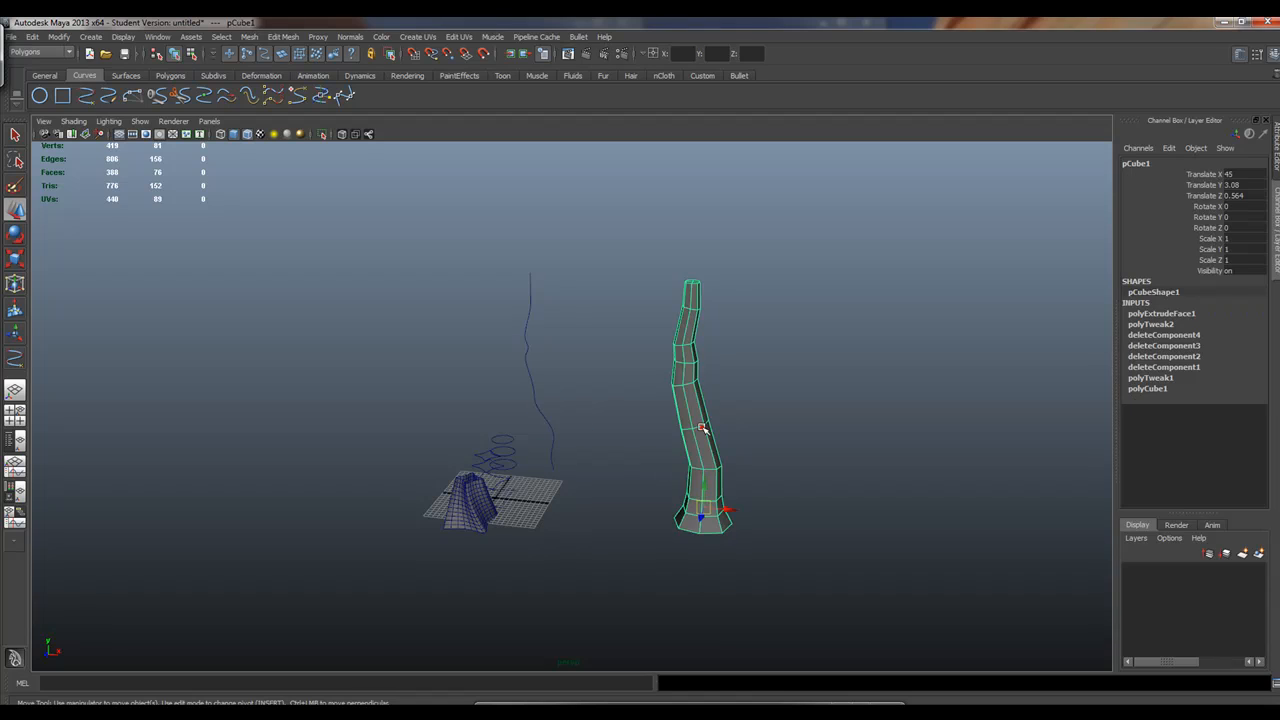
pyautogui.hotkey('ctrl', 'd')
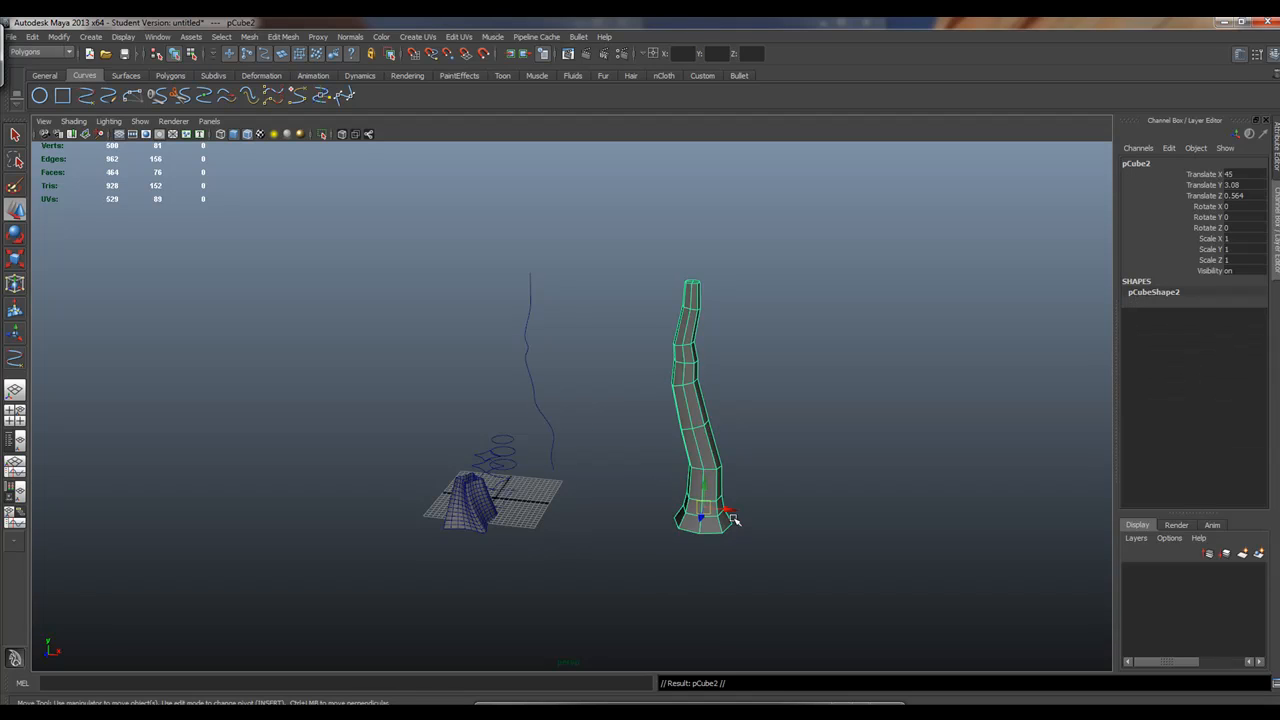
pyautogui.moveTo(728, 516); pyautogui.dragTo(957, 551)
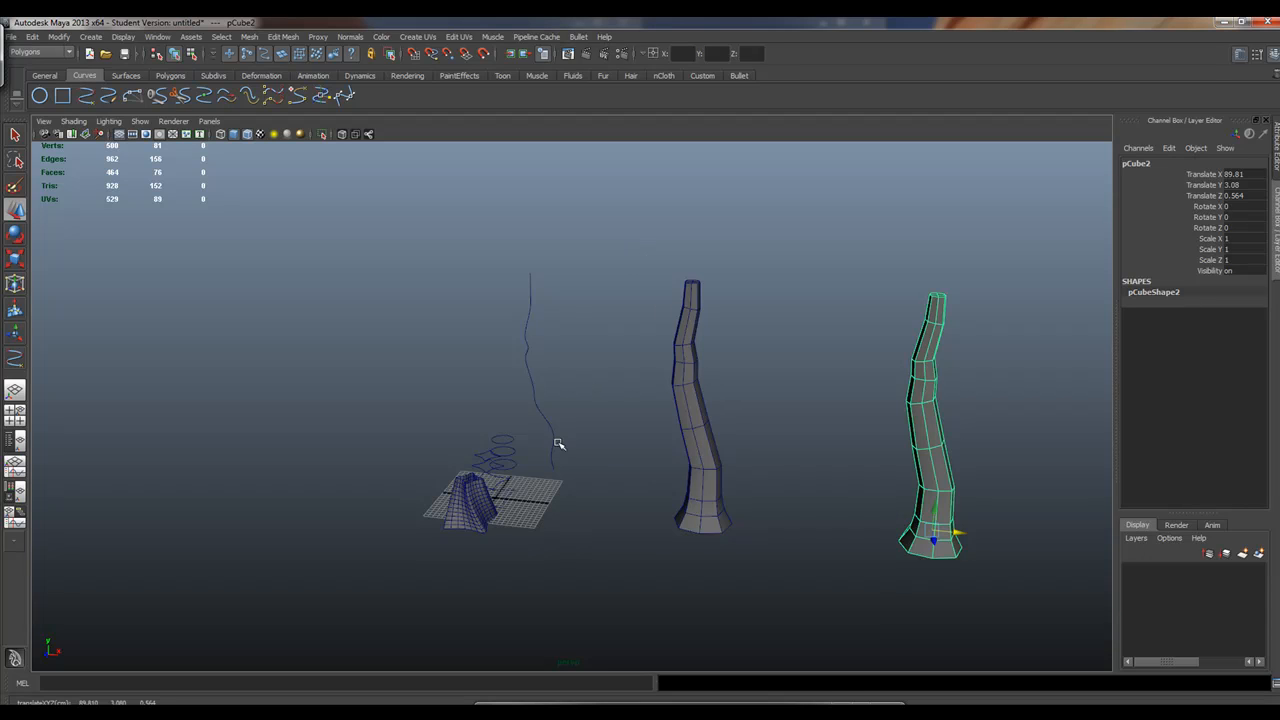
# Duplicate the lofted surface and move the copy along X to -21.629
pyautogui.keyDown('alt'); pyautogui.moveTo(405, 482); pyautogui.dragTo(571, 537); pyautogui.keyUp('alt')
pyautogui.click(539, 474)
pyautogui.hotkey('ctrl', 'd')
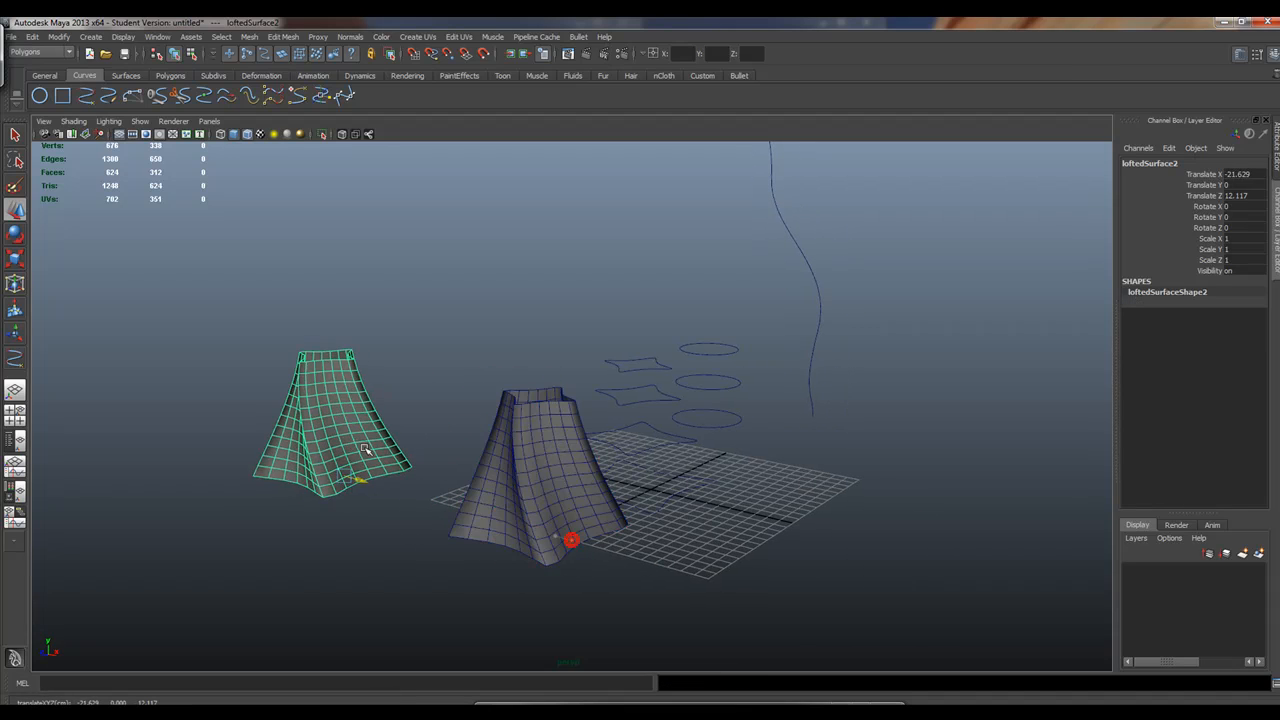
# Raise the top star curve along Y to 14.277 to make the original lofted surface taller
pyautogui.click(631, 374)
pyautogui.click(632, 367)
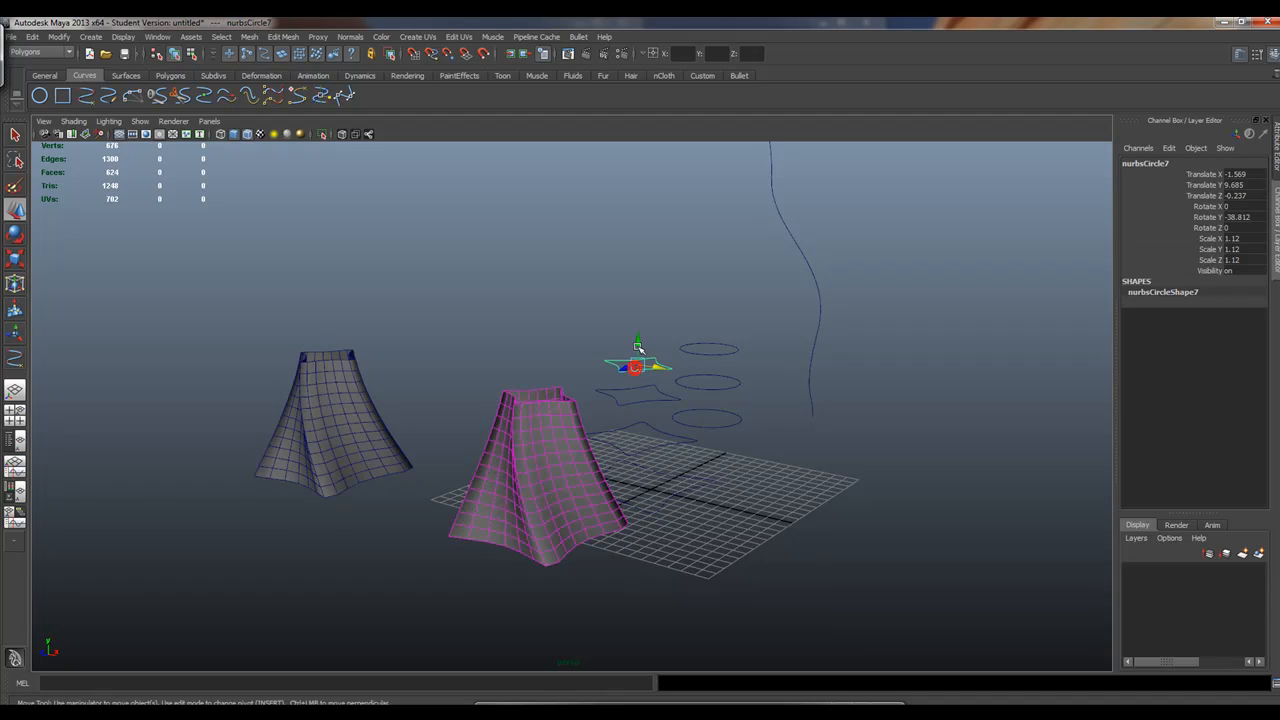
pyautogui.moveTo(628, 344); pyautogui.dragTo(622, 287)
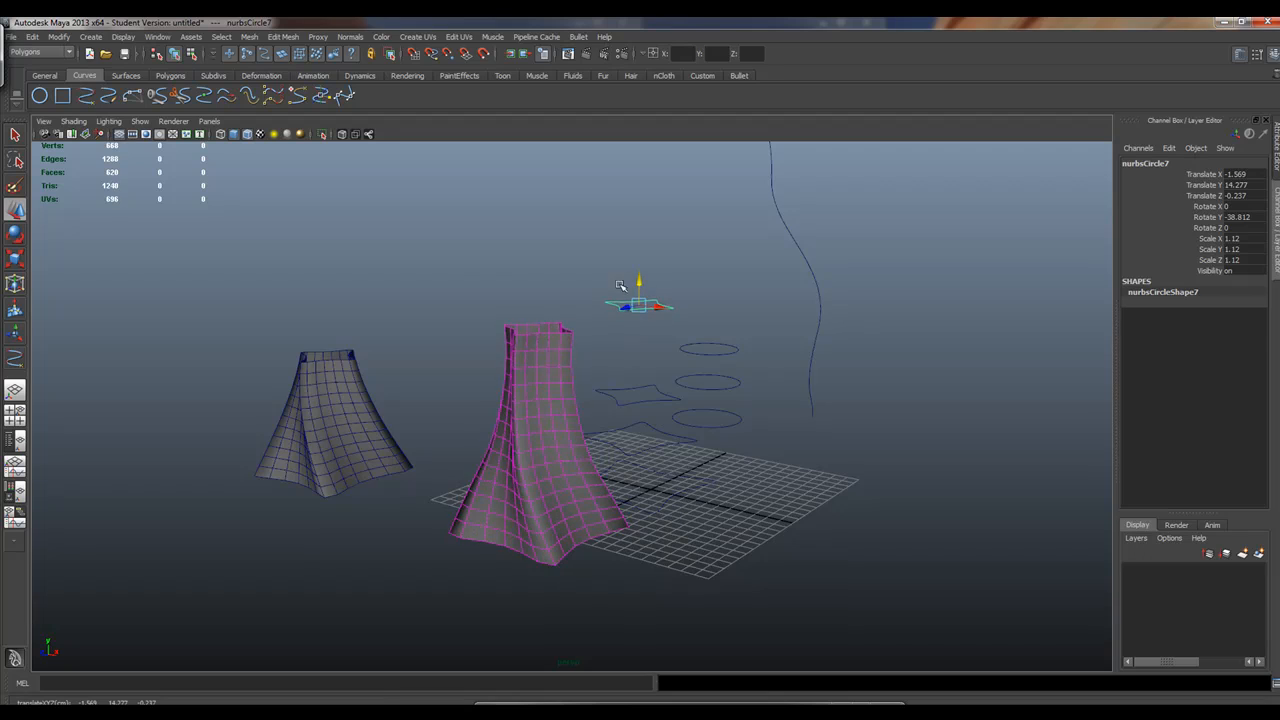
# Duplicate the taller lofted surface and move the copy along negative X beyond the shorter copy
pyautogui.click(549, 422)
pyautogui.hotkey('ctrl', 'd')
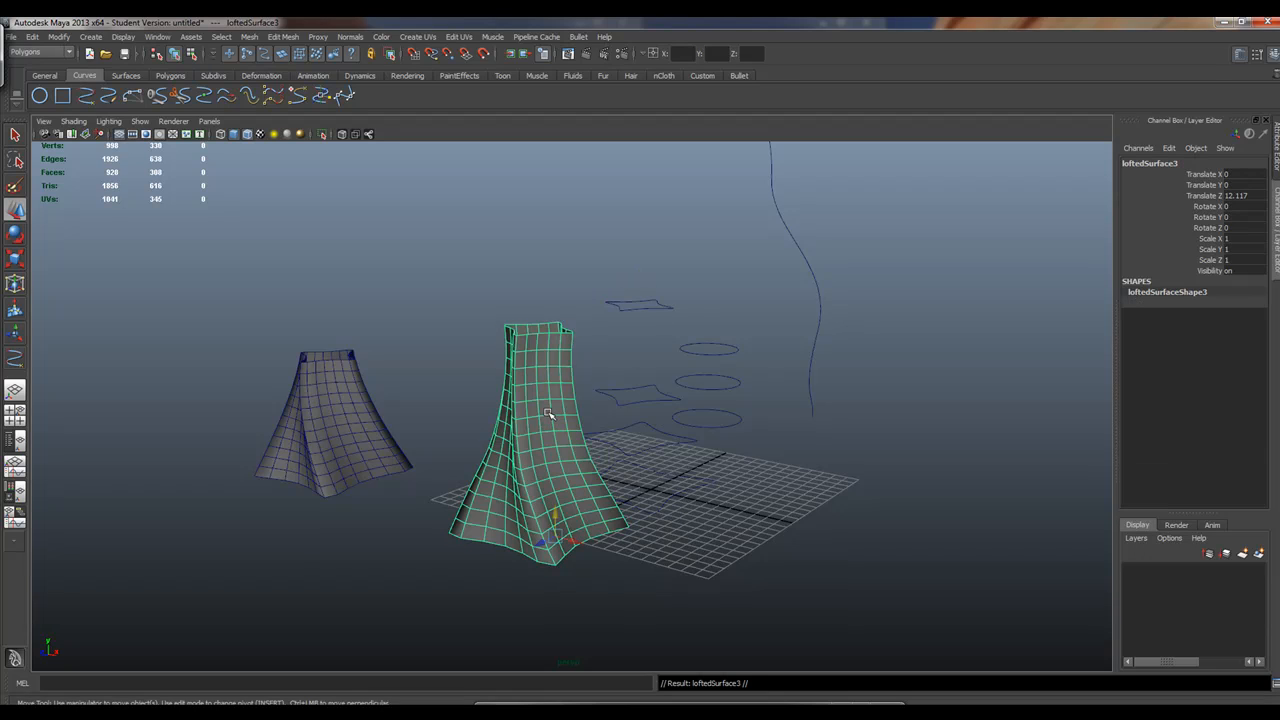
pyautogui.moveTo(575, 543); pyautogui.dragTo(567, 466)
# Extrude all faces of the shorter lofted copy together and enlarge the extrude manipulator
pyautogui.click(567, 466)
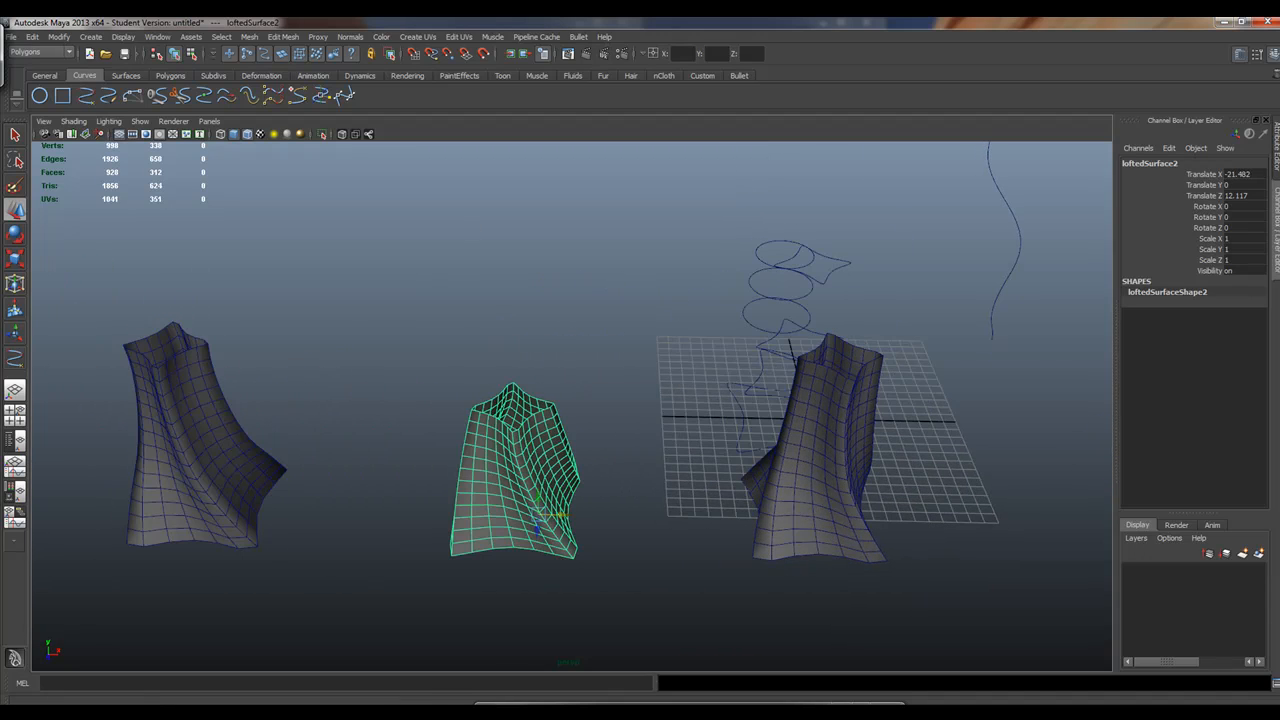
pyautogui.click(172, 76)
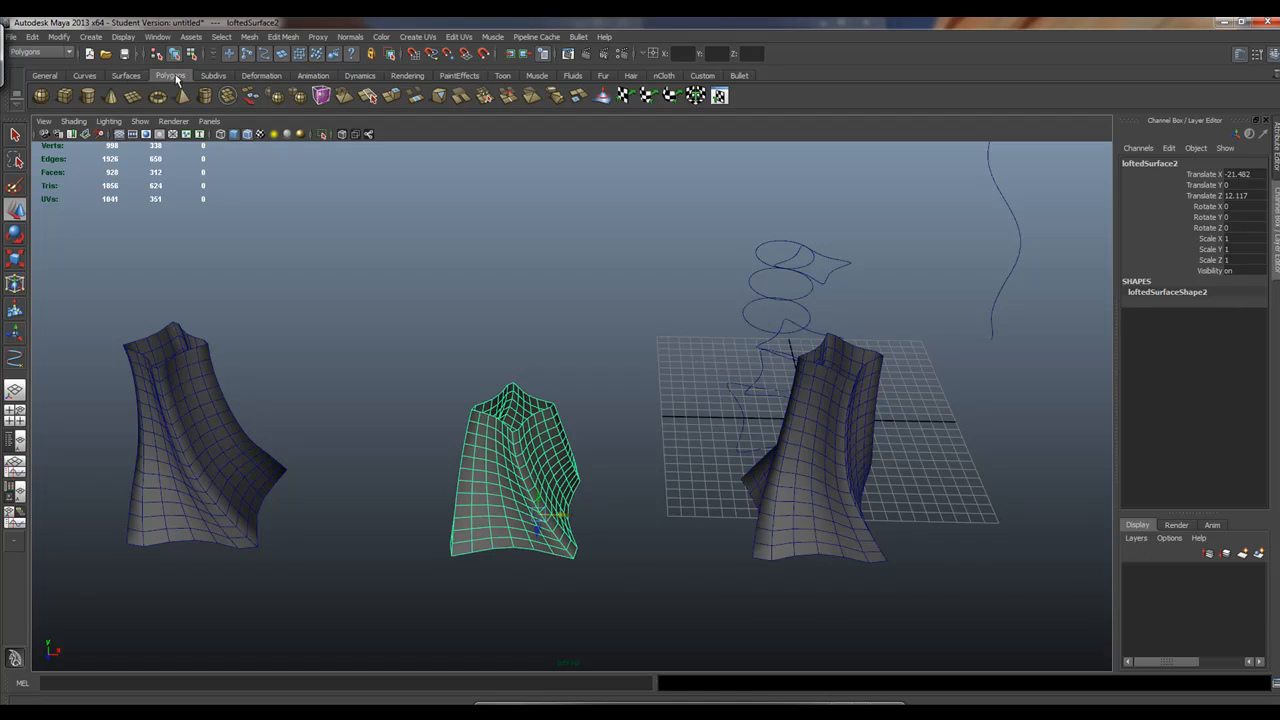
pyautogui.click(397, 96)
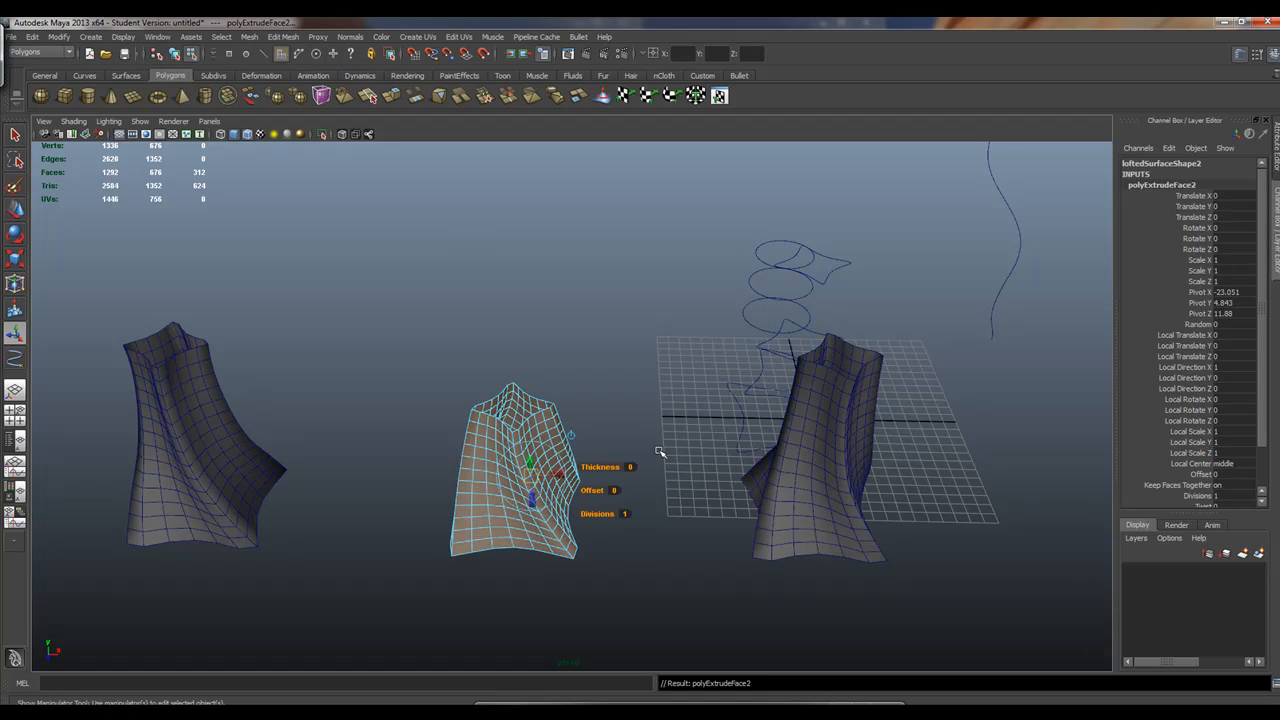
pyautogui.moveTo(535, 490)
pyautogui.keyDown('alt'); pyautogui.mouseDown()
pyautogui.moveTo(657, 471)
pyautogui.moveTo(720, 500)
pyautogui.moveTo(541, 487)
pyautogui.moveTo(500, 464)
pyautogui.moveTo(547, 471)
pyautogui.mouseUp(); pyautogui.keyUp('alt')
pyautogui.scroll(3, 543, 487)
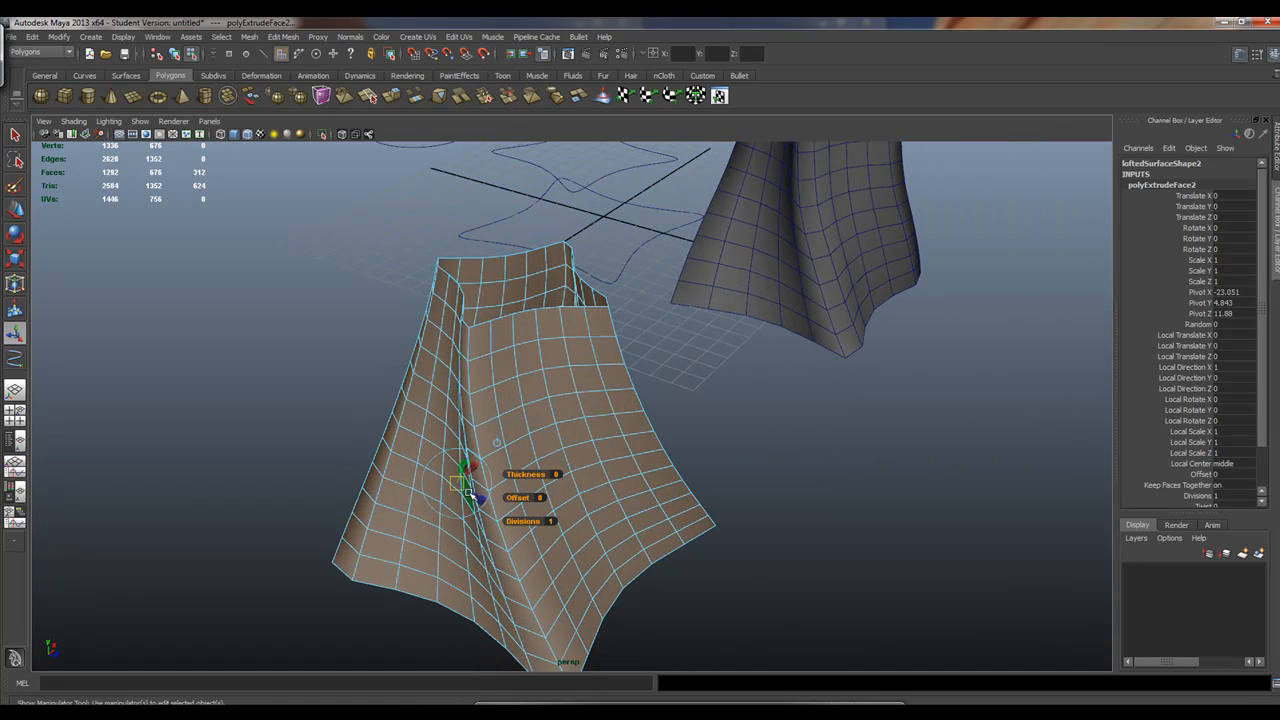
pyautogui.press('+')
pyautogui.press('+')
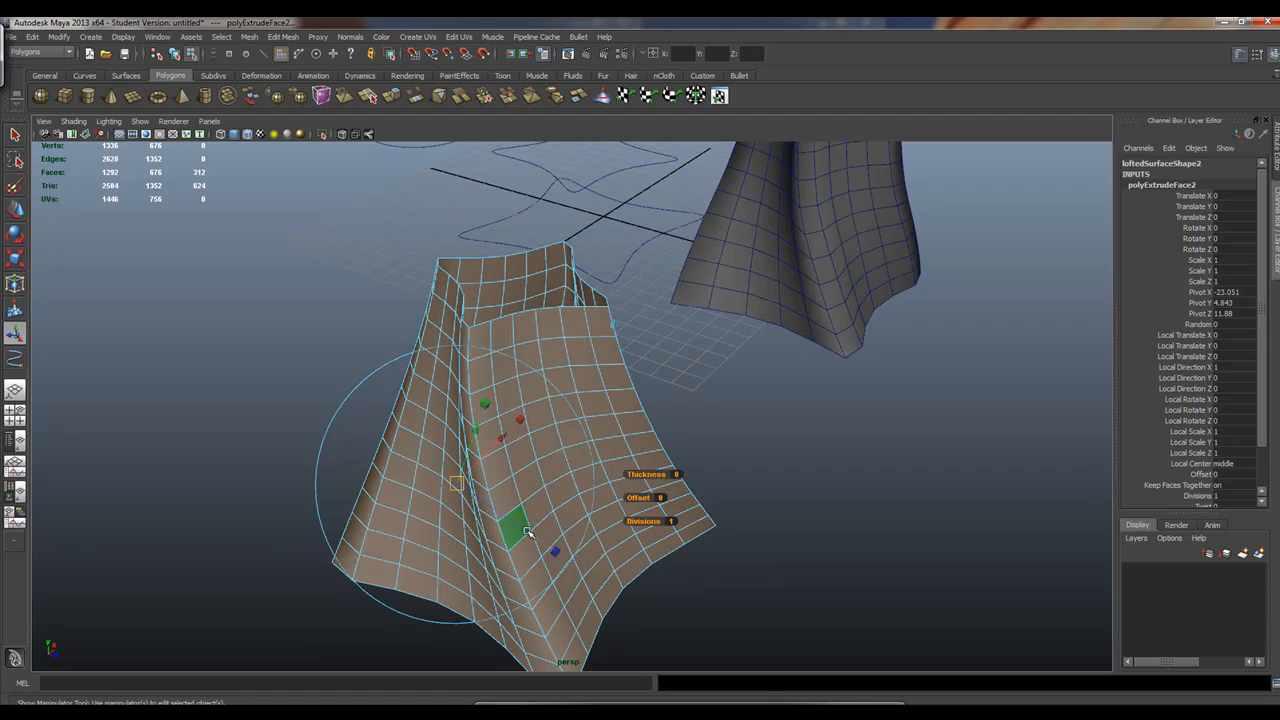
pyautogui.moveTo(523, 527); pyautogui.dragTo(537, 530)
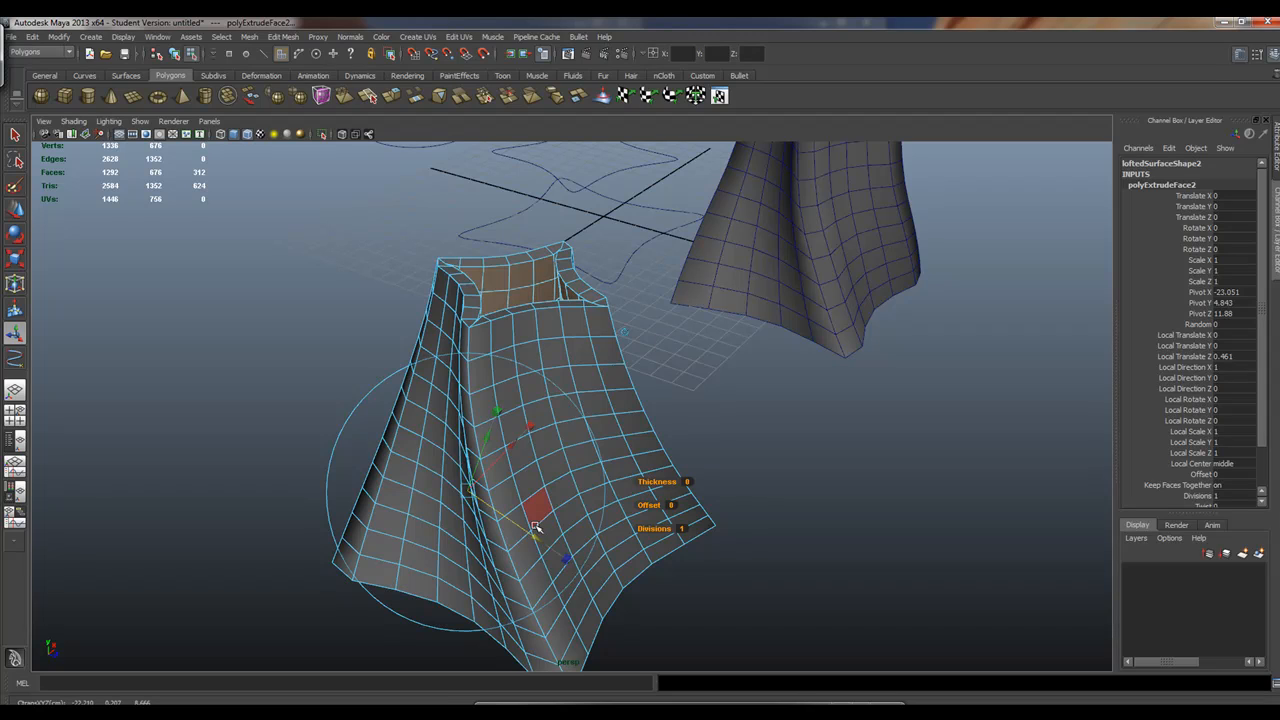
pyautogui.hotkey('ctrl', 'z')
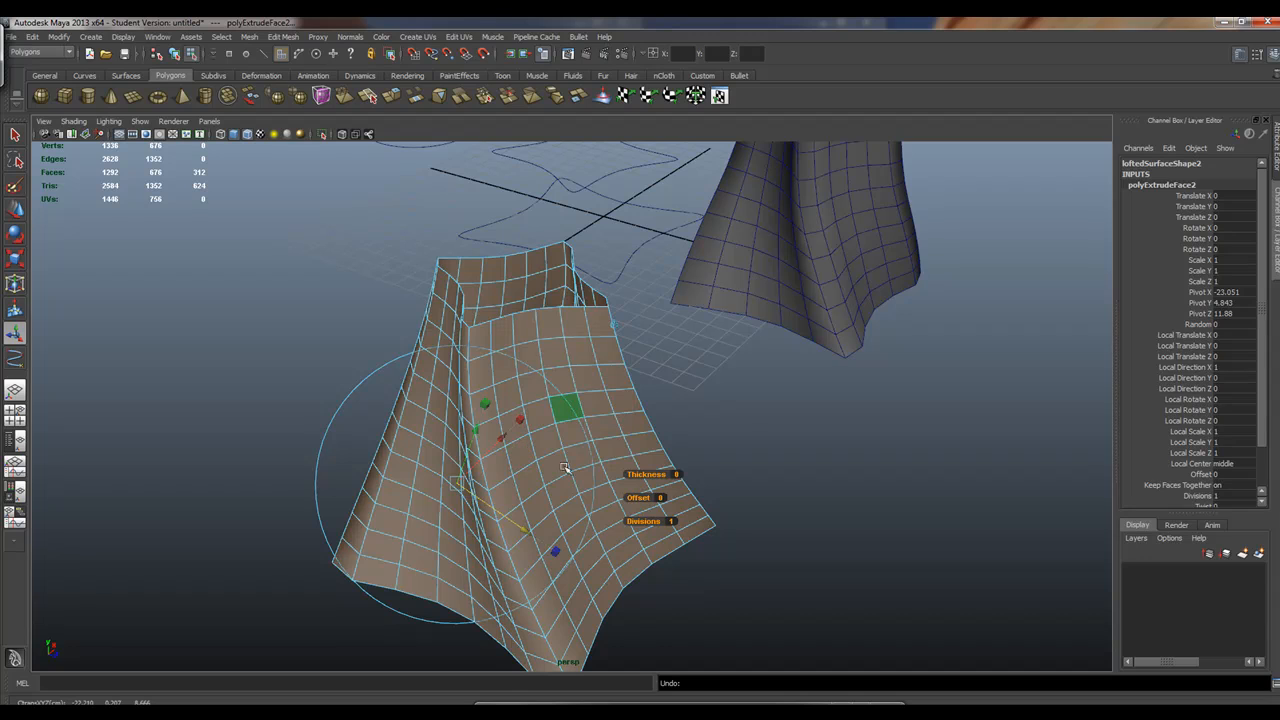
pyautogui.moveTo(525, 529); pyautogui.dragTo(536, 534)
pyautogui.hotkey('ctrl', 'z')
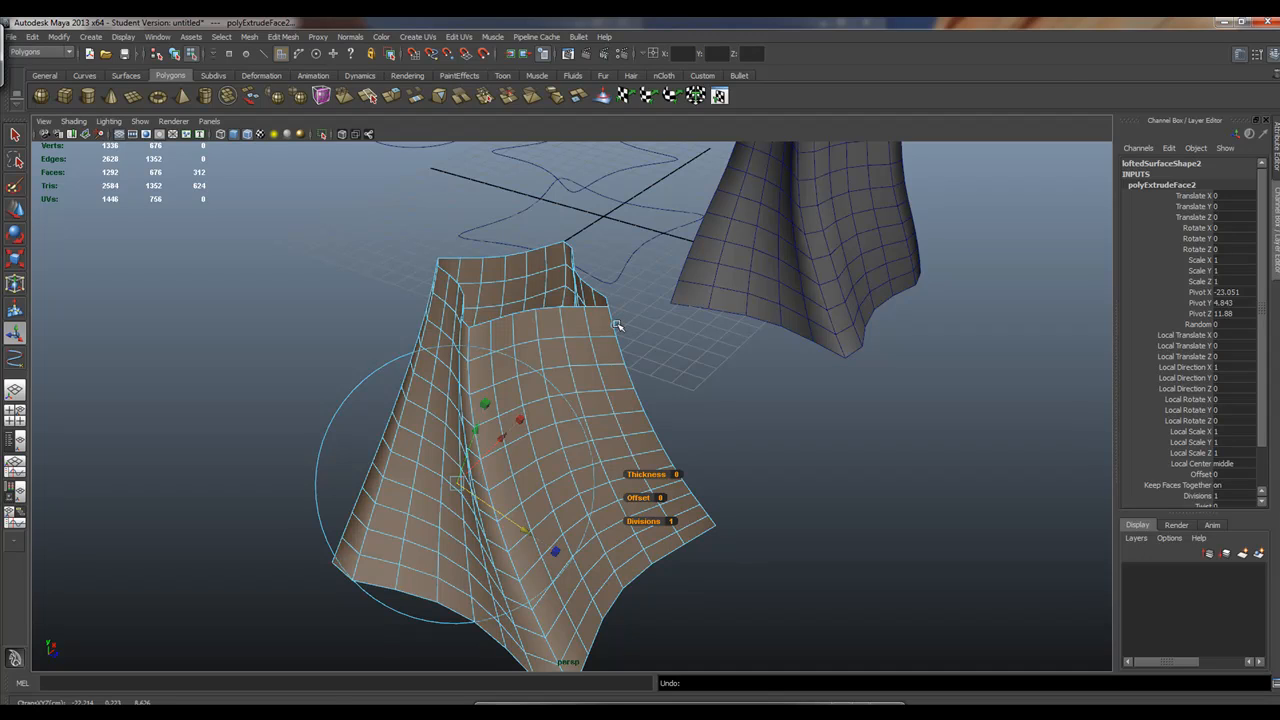
pyautogui.click(617, 325)
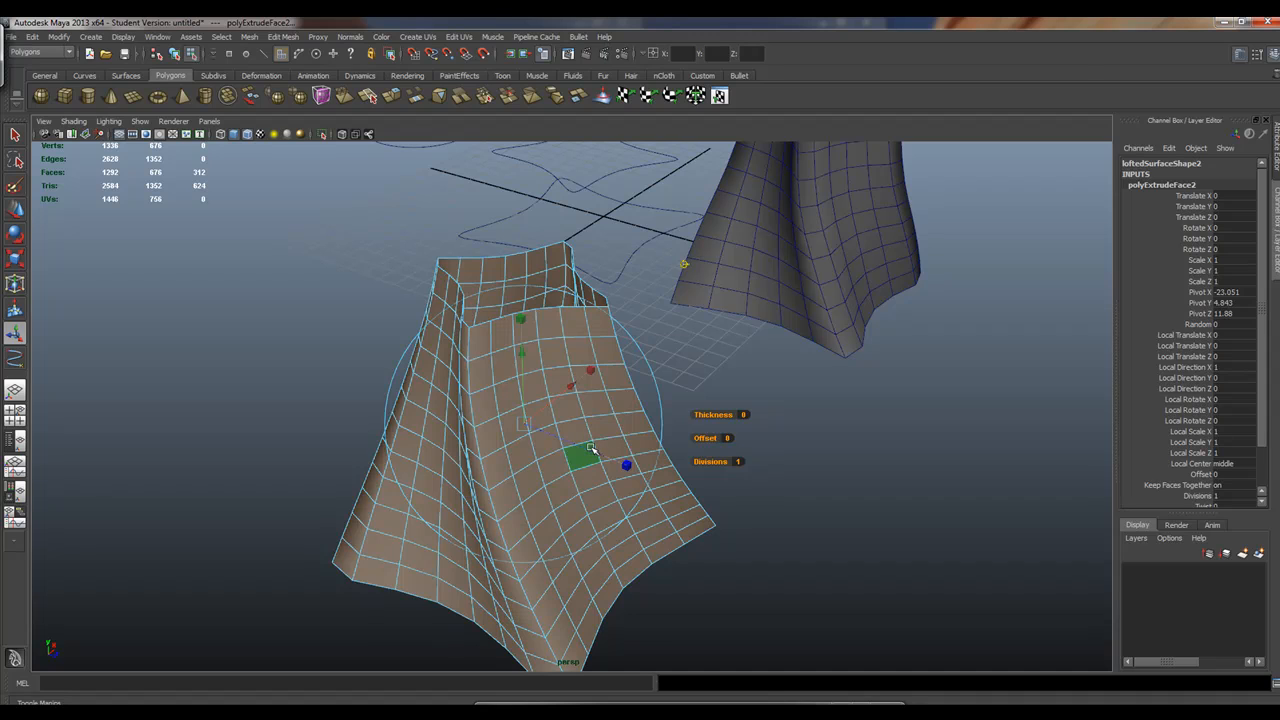
pyautogui.moveTo(592, 447); pyautogui.dragTo(614, 482)
pyautogui.hotkey('ctrl', 'z')
pyautogui.hotkey('ctrl', 'z')
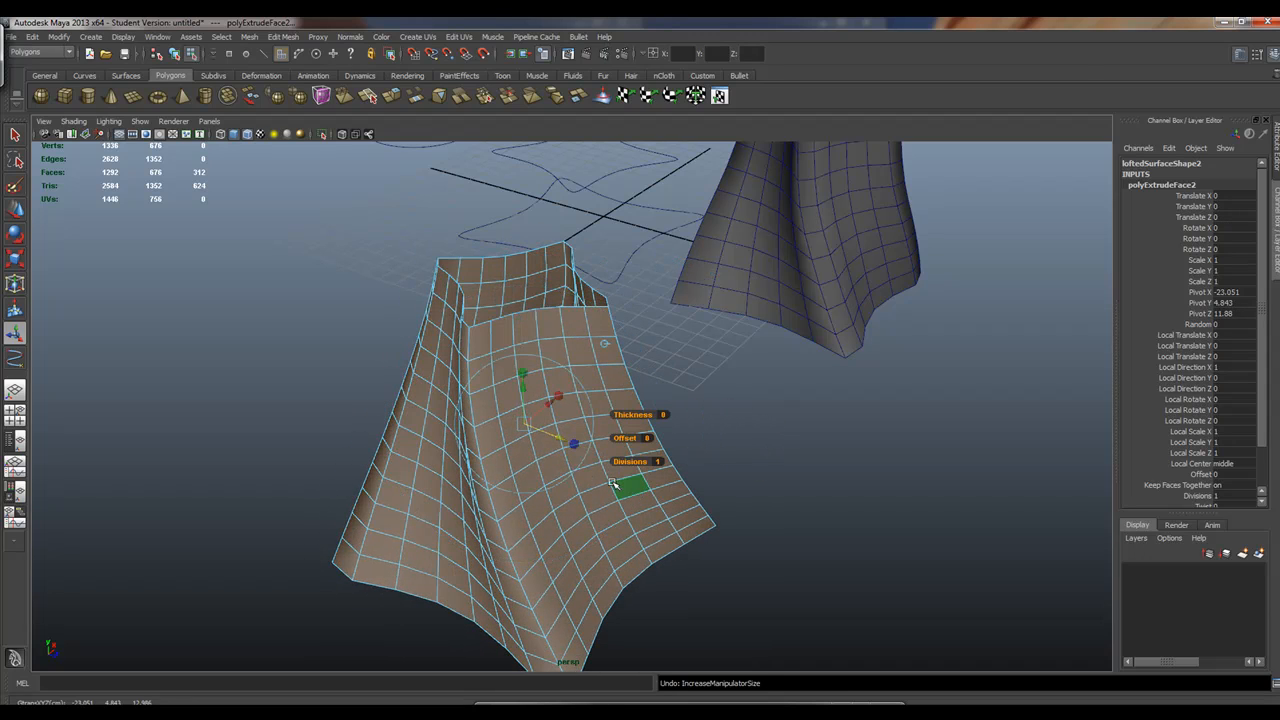
# Thicken the shorter lofted copy by offsetting its extruded faces -0.64 in local Z, and return it to object mode
pyautogui.click(603, 343)
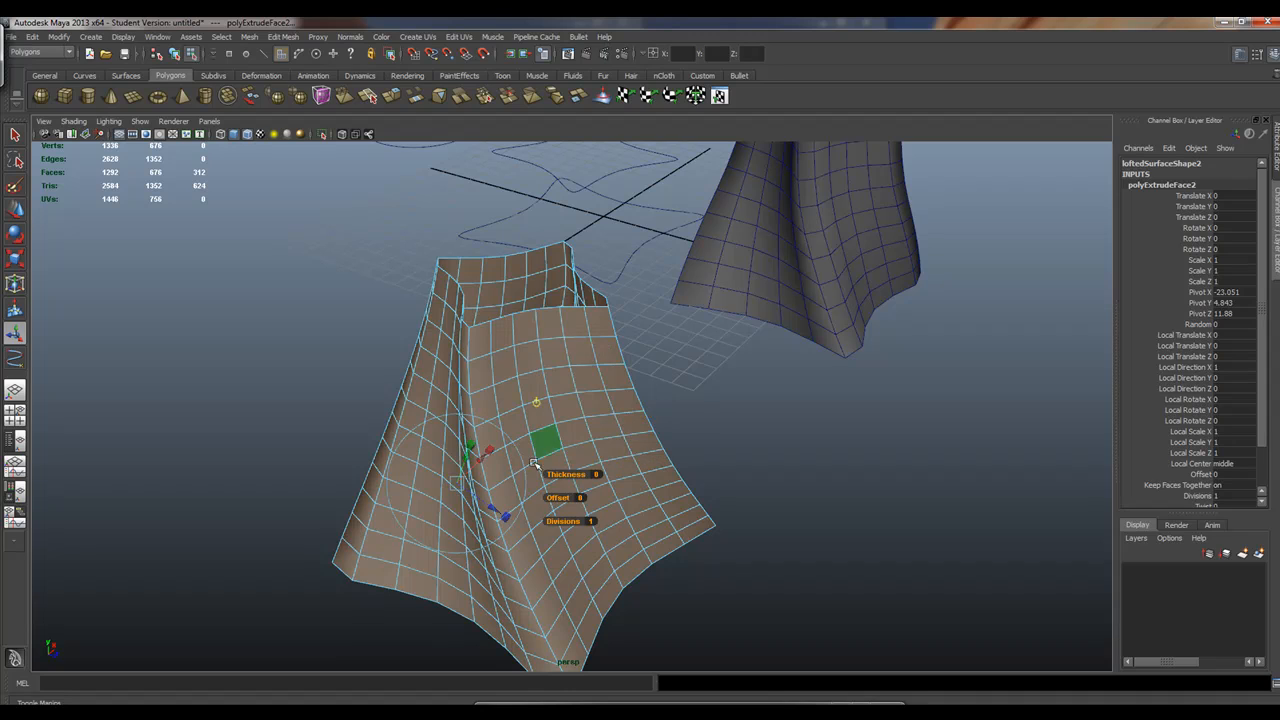
pyautogui.keyDown('alt'); pyautogui.moveTo(525, 461); pyautogui.dragTo(464, 386); pyautogui.keyUp('alt')
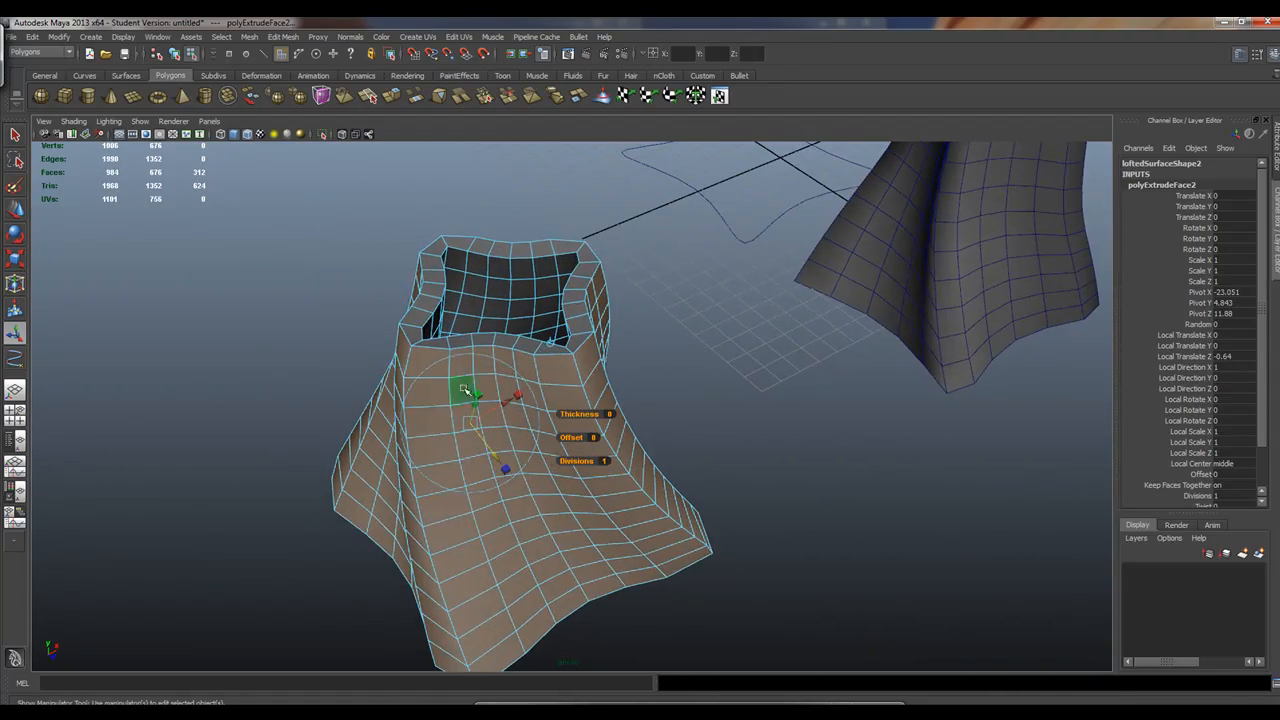
pyautogui.moveTo(498, 330); pyautogui.dragTo(498, 331, button='right')
pyautogui.keyDown('alt'); pyautogui.moveTo(496, 338); pyautogui.dragTo(472, 349); pyautogui.keyUp('alt')
pyautogui.click(498, 232)
pyautogui.keyDown('alt'); pyautogui.moveTo(499, 238); pyautogui.dragTo(551, 283); pyautogui.keyUp('alt')
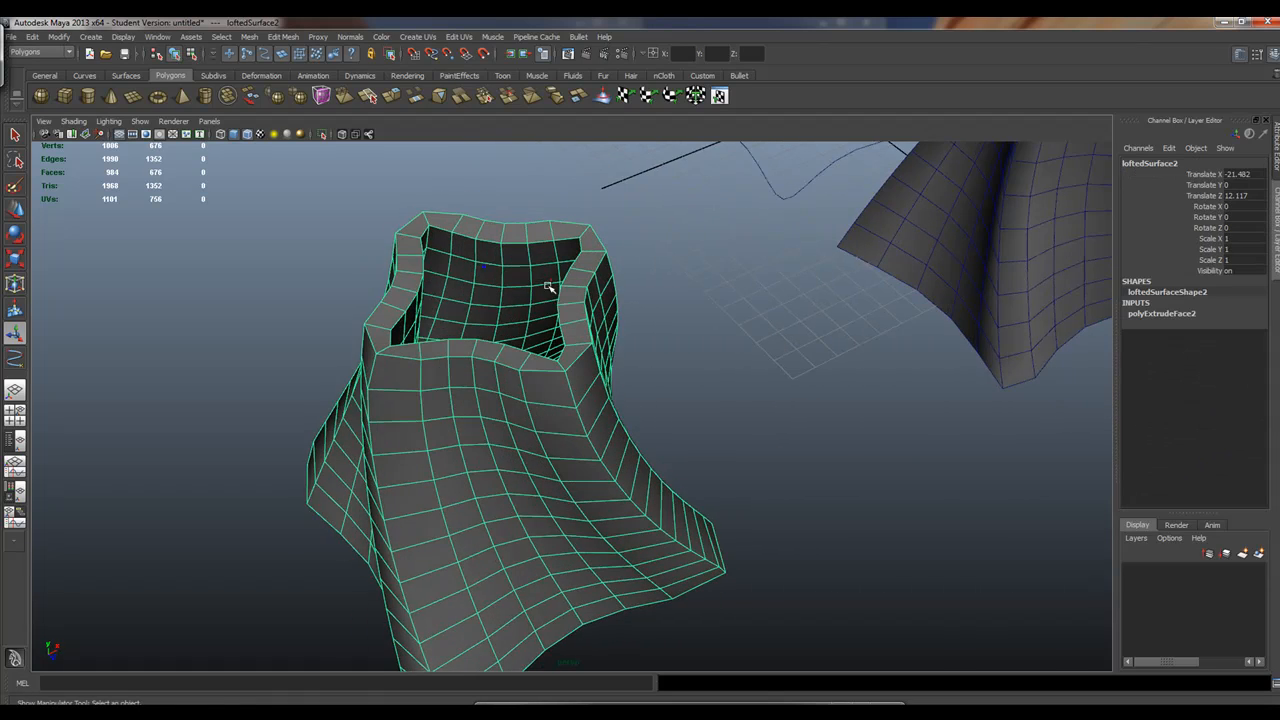
# Extrude four adjacent rim faces into an upright tab, with local Z translate -1.43 and local scale 0.39, 0.55, 0.55
pyautogui.keyDown('alt'); pyautogui.moveTo(483, 266); pyautogui.dragTo(481, 337, button='middle'); pyautogui.keyUp('alt')
pyautogui.keyDown('alt'); pyautogui.moveTo(551, 280); pyautogui.dragTo(522, 267); pyautogui.keyUp('alt')
pyautogui.moveTo(492, 276); pyautogui.dragTo(492, 300, button='right')
pyautogui.click(472, 271)
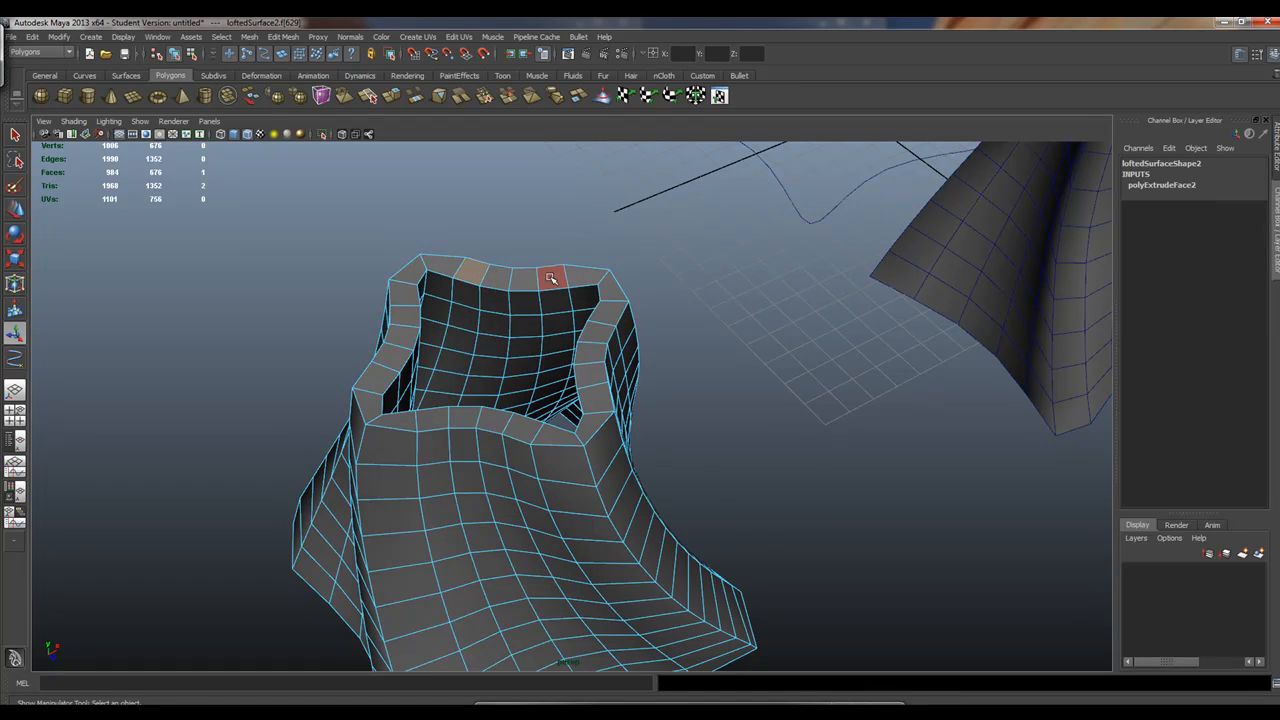
pyautogui.keyDown('shift'); pyautogui.click(500, 277); pyautogui.keyUp('shift')
pyautogui.keyDown('shift'); pyautogui.click(547, 278); pyautogui.keyUp('shift')
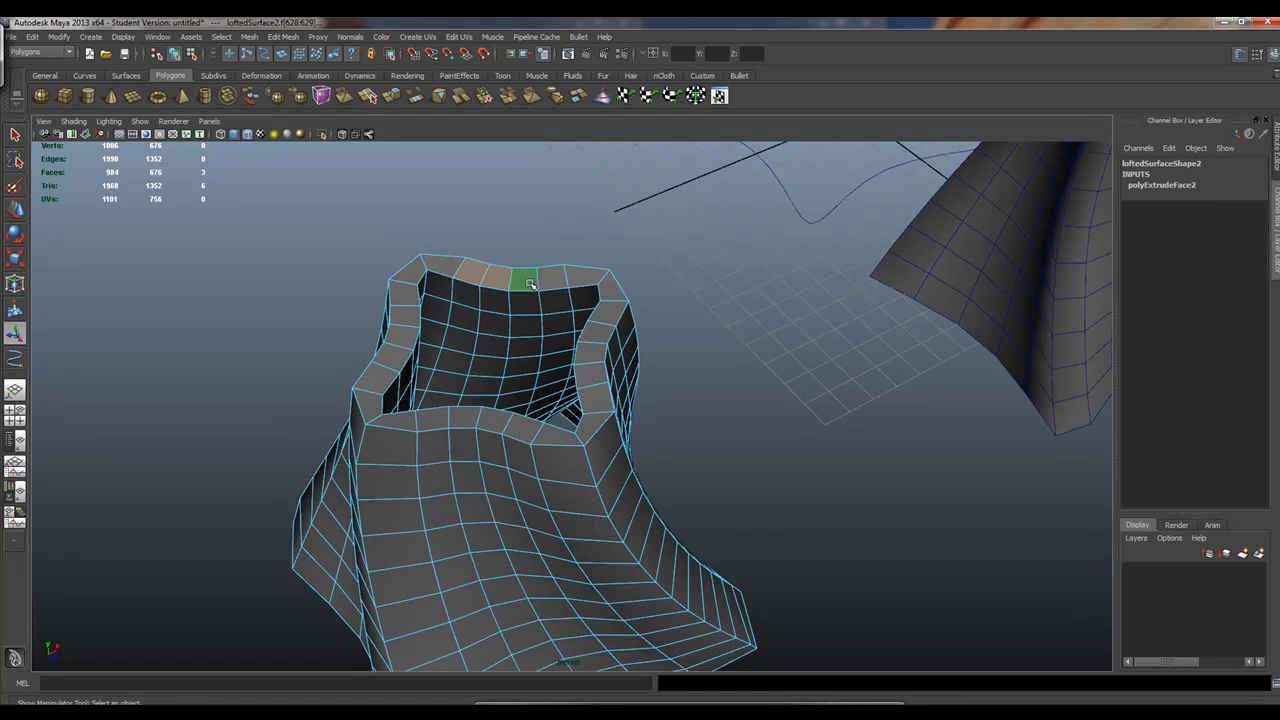
pyautogui.keyDown('shift'); pyautogui.click(559, 277); pyautogui.keyUp('shift')
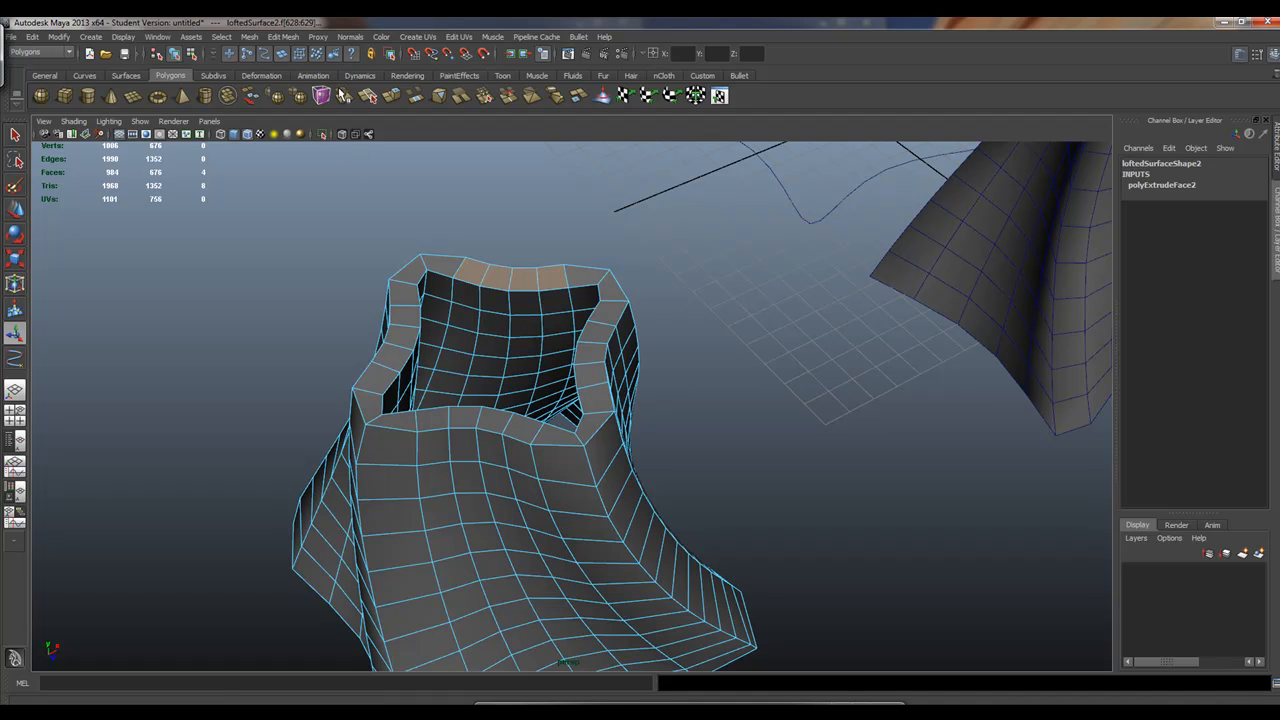
pyautogui.click(391, 95)
pyautogui.keyDown('alt'); pyautogui.moveTo(461, 322); pyautogui.dragTo(510, 214); pyautogui.keyUp('alt')
pyautogui.keyDown('alt'); pyautogui.moveTo(559, 172); pyautogui.dragTo(660, 284); pyautogui.keyUp('alt')
pyautogui.keyDown('alt'); pyautogui.moveTo(632, 289); pyautogui.dragTo(531, 457, button='middle'); pyautogui.keyUp('alt')
pyautogui.keyDown('alt'); pyautogui.moveTo(622, 402); pyautogui.dragTo(697, 362, button='right'); pyautogui.keyUp('alt')
# Rotate the tab's extruded end faces to -36.171 about local Y and deselect them
pyautogui.click(565, 305)
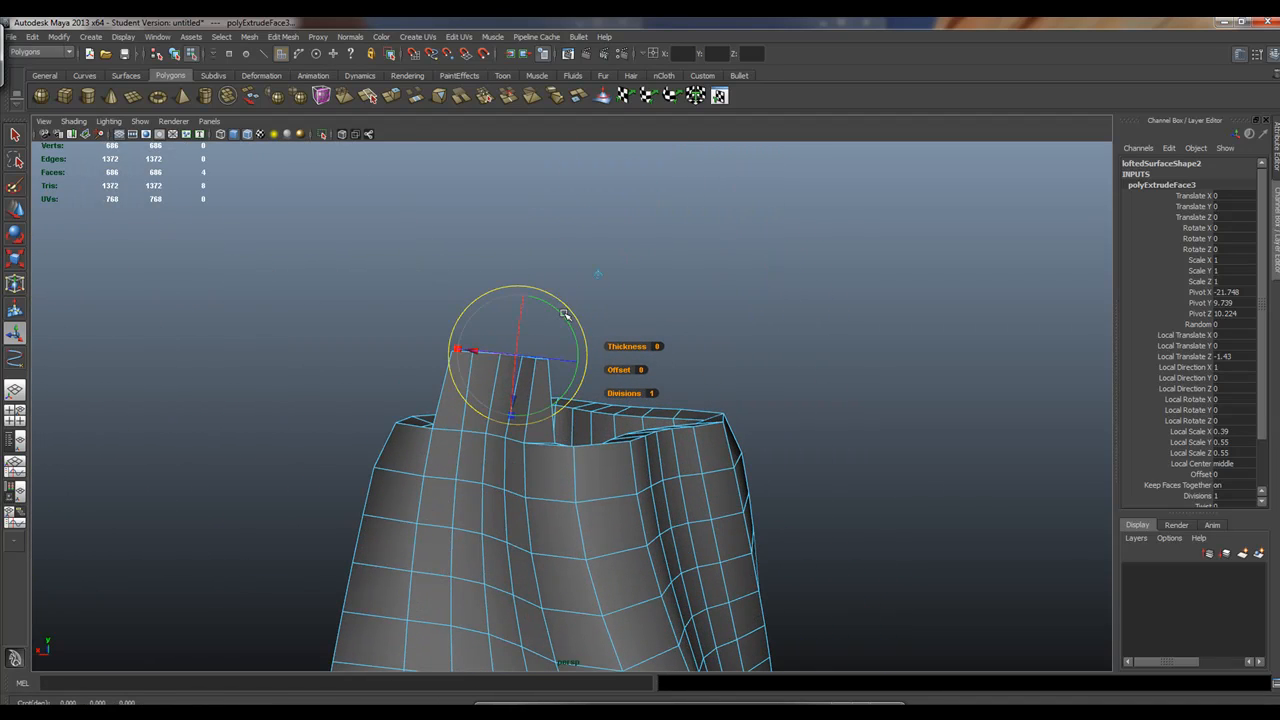
pyautogui.moveTo(565, 315); pyautogui.dragTo(540, 257)
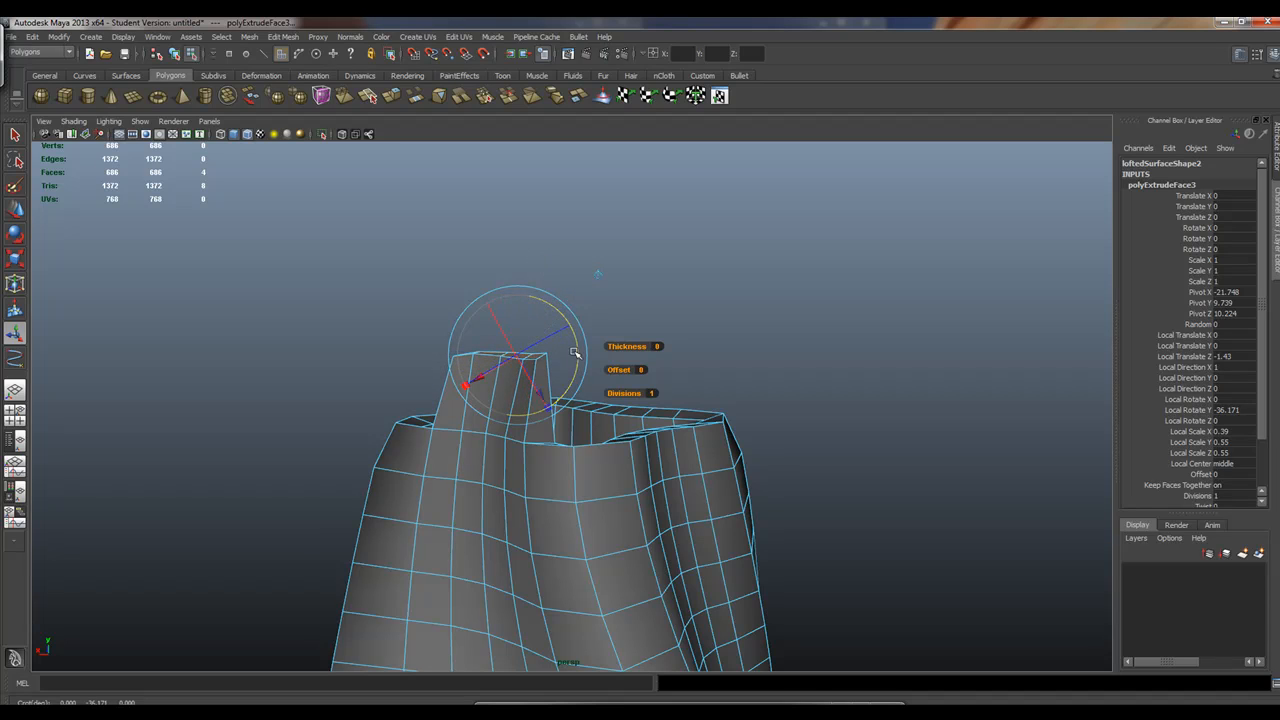
pyautogui.keyDown('alt'); pyautogui.moveTo(574, 352); pyautogui.dragTo(637, 347); pyautogui.keyUp('alt')
pyautogui.keyDown('alt'); pyautogui.moveTo(637, 347); pyautogui.dragTo(655, 346, button='right'); pyautogui.keyUp('alt')
pyautogui.keyDown('alt'); pyautogui.moveTo(655, 346); pyautogui.dragTo(690, 362); pyautogui.keyUp('alt')
pyautogui.click(697, 312)
# Select two adjacent end faces of the tab and raise them along Y to step its top edge
pyautogui.click(588, 352)
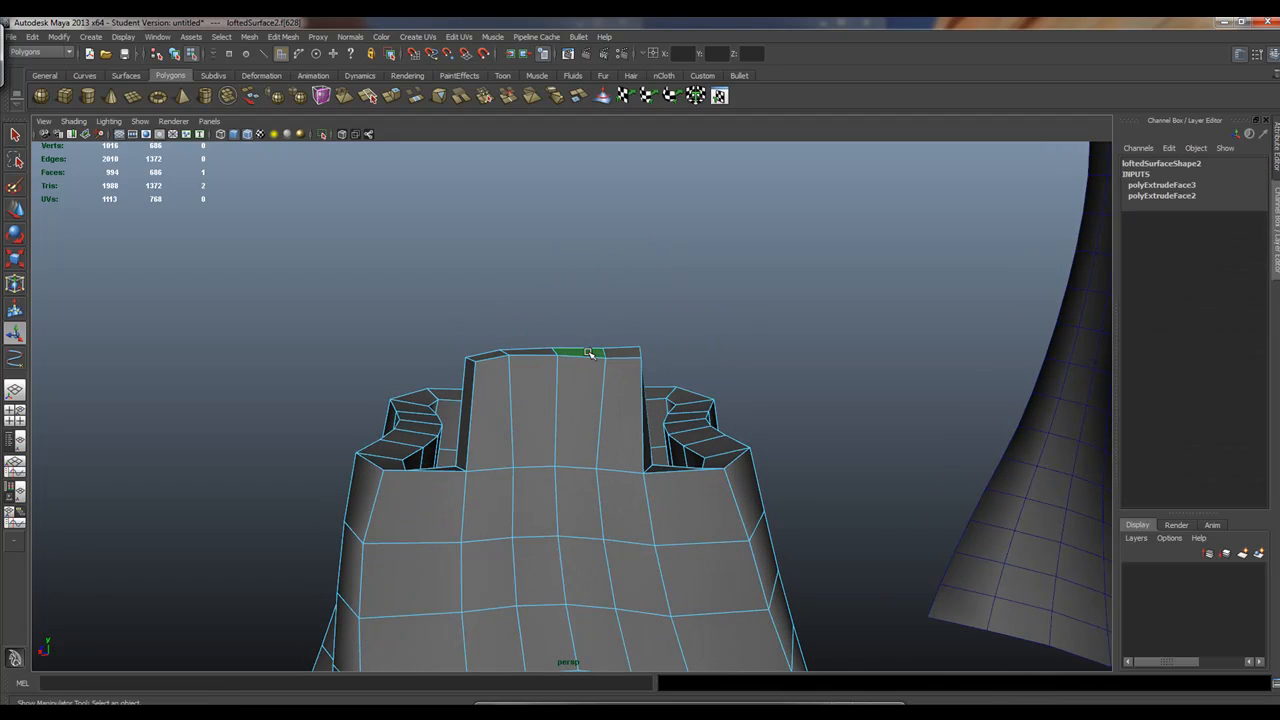
pyautogui.keyDown('shift'); pyautogui.click(628, 351); pyautogui.keyUp('shift')
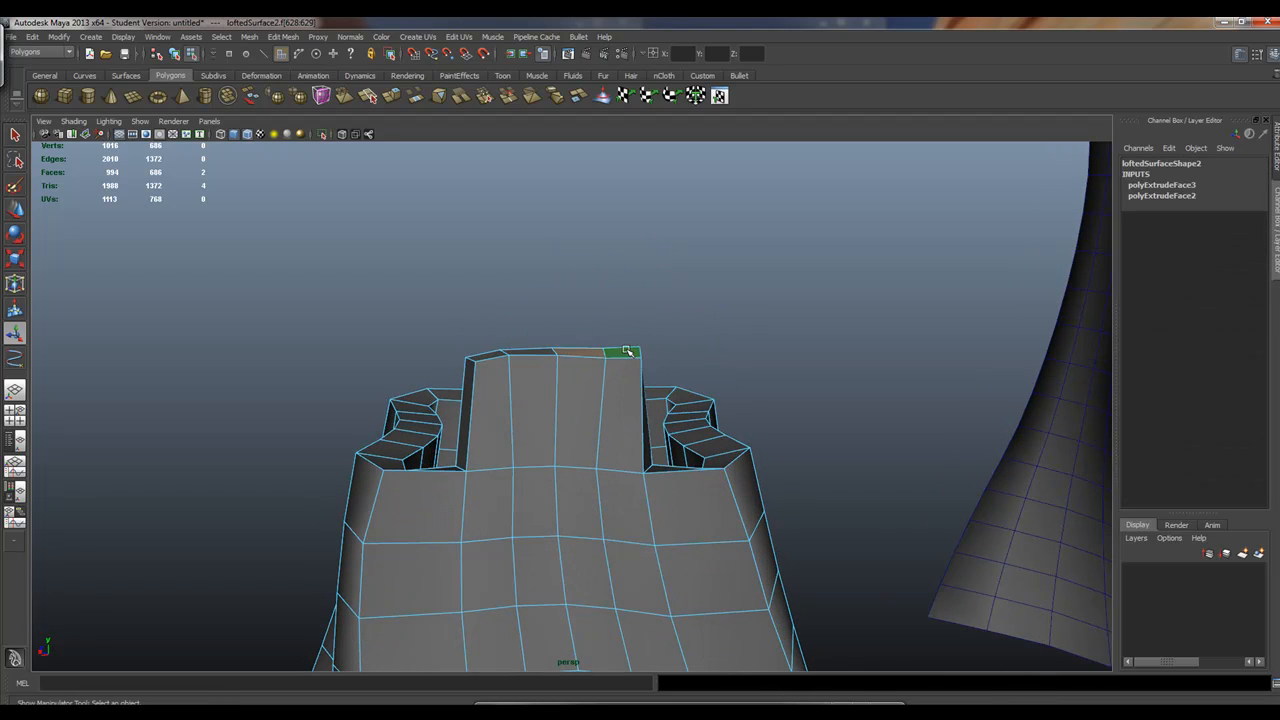
pyautogui.press('w')
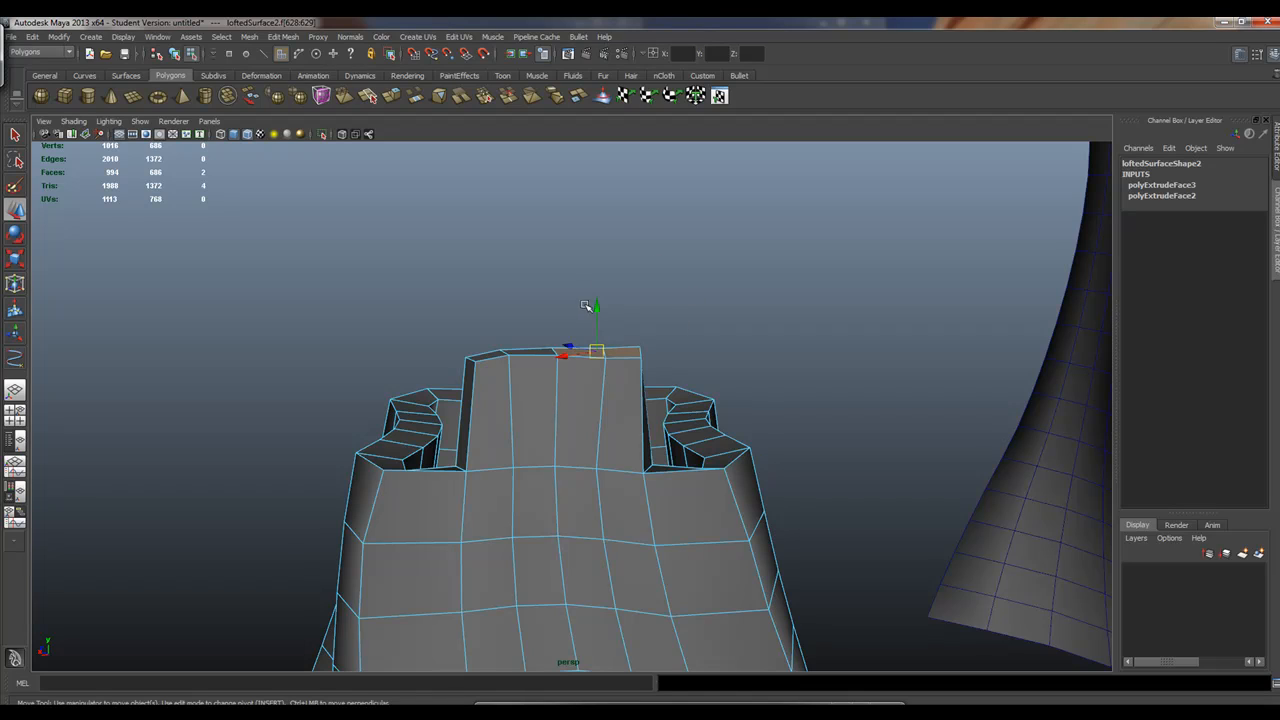
pyautogui.moveTo(597, 308); pyautogui.dragTo(601, 270)
# Select all vertices along the top of the tab and scale them down uniformly to taper it
pyautogui.moveTo(520, 336); pyautogui.dragTo(497, 338, button='right')
pyautogui.keyDown('alt'); pyautogui.moveTo(553, 418); pyautogui.dragTo(540, 387); pyautogui.keyUp('alt')
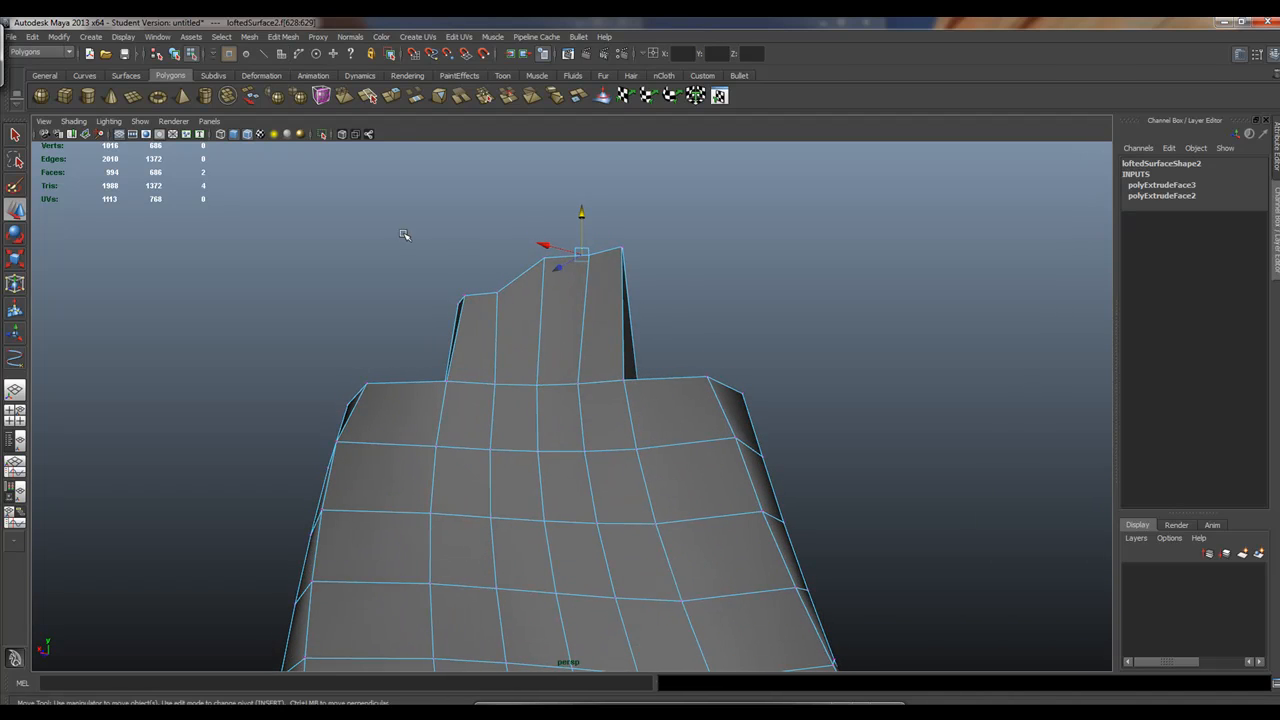
pyautogui.moveTo(673, 310); pyautogui.dragTo(686, 330)
pyautogui.press('r')
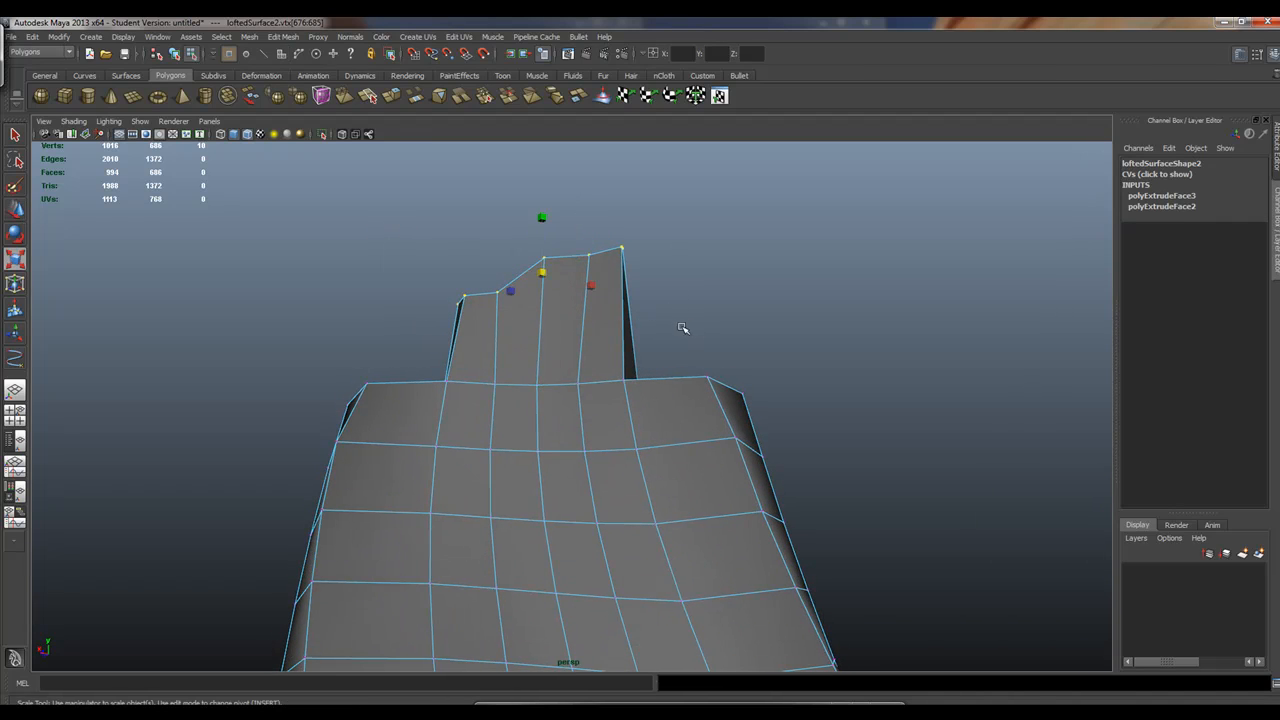
pyautogui.moveTo(555, 277); pyautogui.dragTo(545, 278)
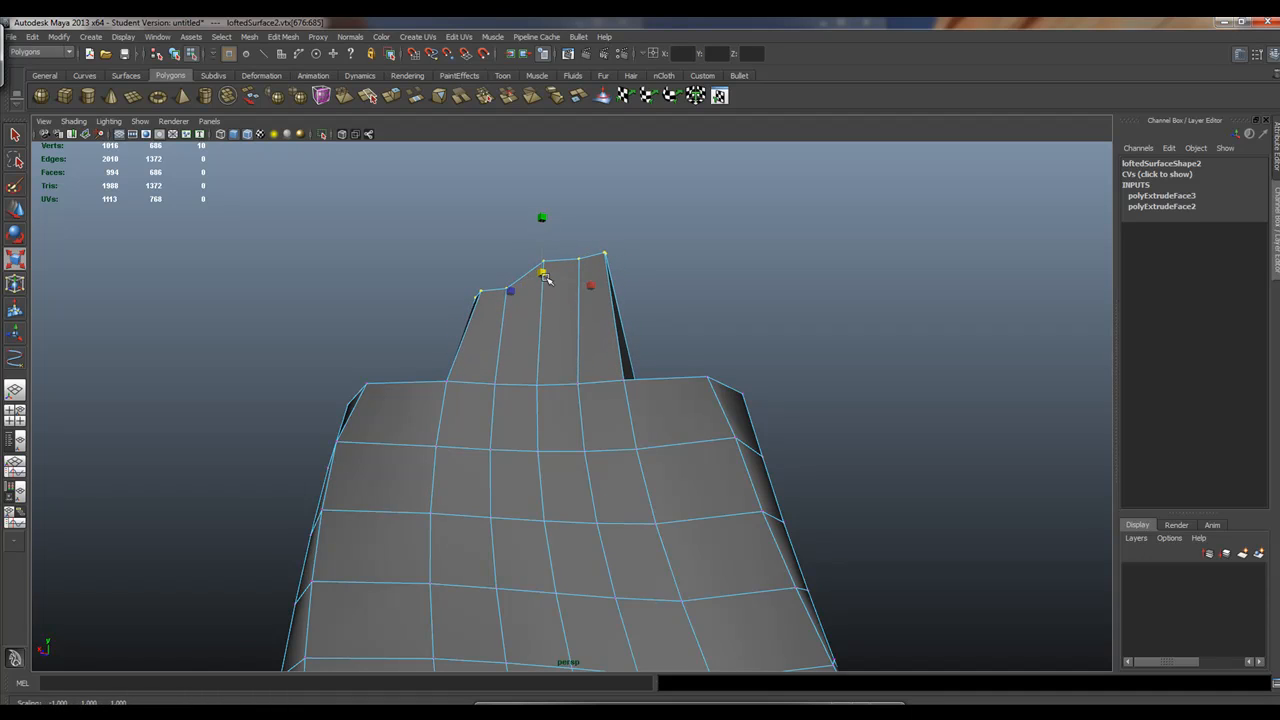
pyautogui.keyDown('alt'); pyautogui.moveTo(684, 427); pyautogui.dragTo(606, 449); pyautogui.keyUp('alt')
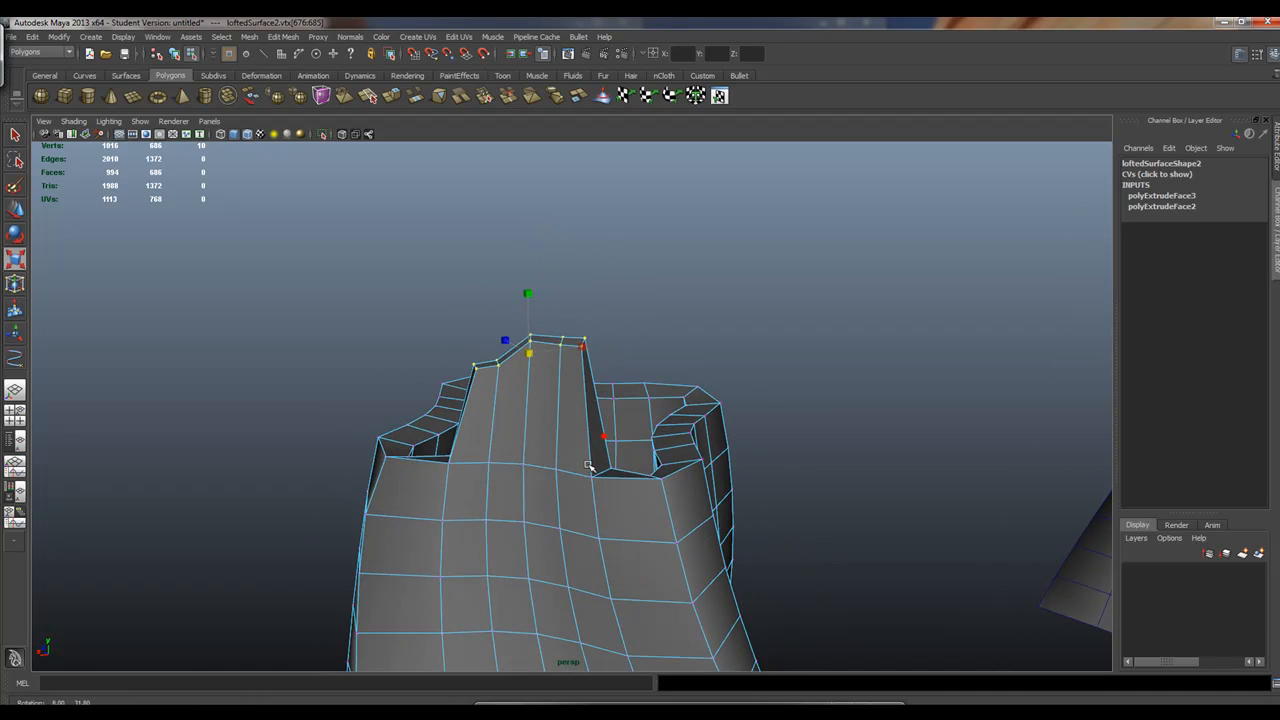
# Select the rim edge at the base of the tab and move it down along Y
pyautogui.rightClick(603, 472)
pyautogui.click(604, 440)
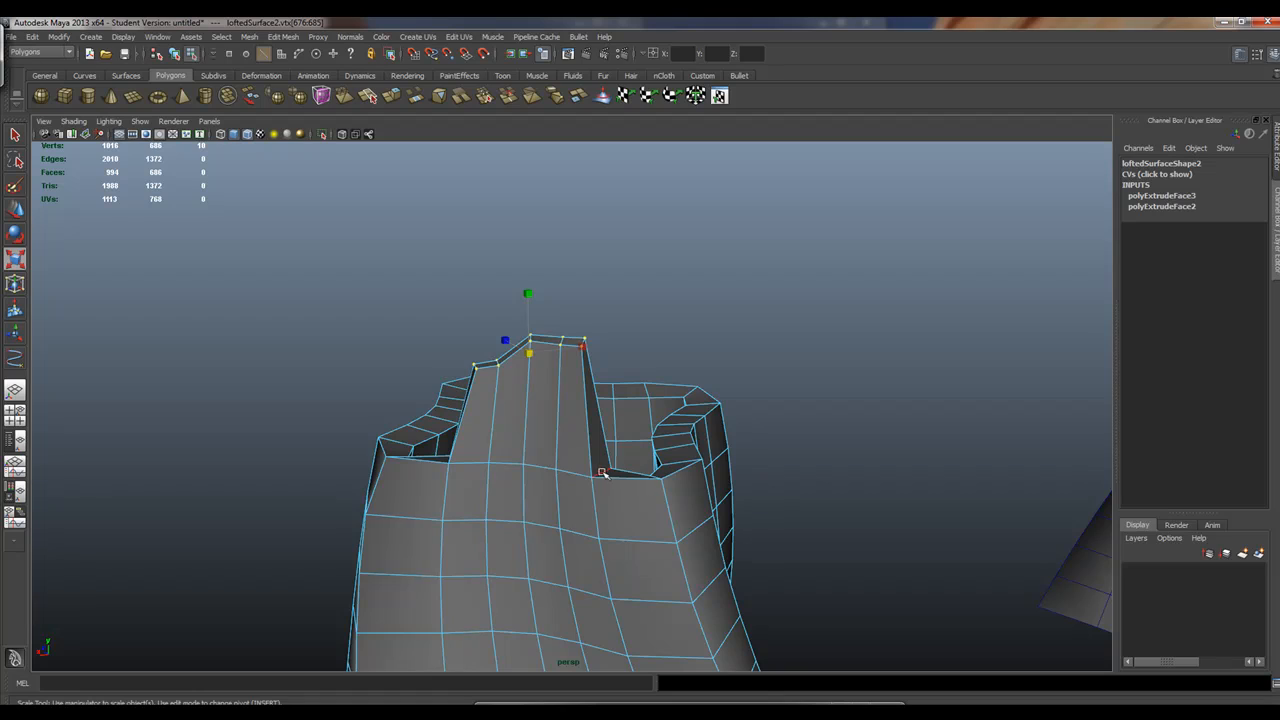
pyautogui.click(603, 472)
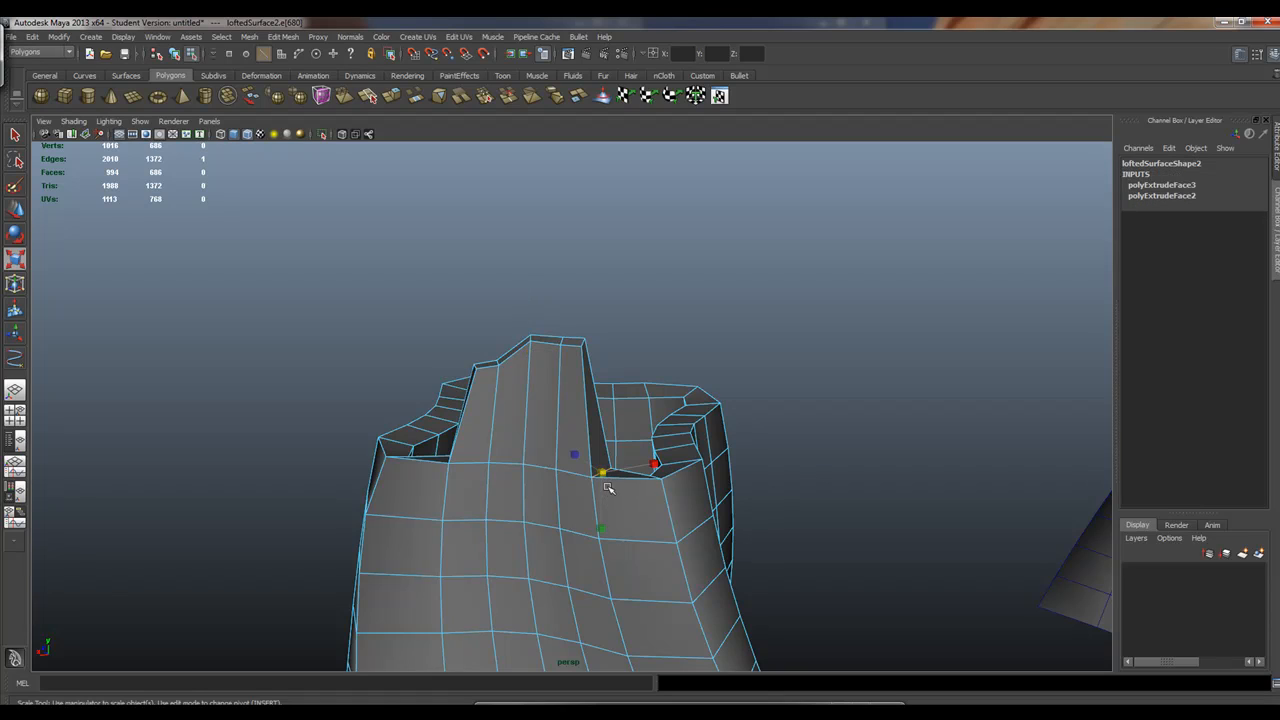
pyautogui.press('w')
pyautogui.moveTo(603, 430); pyautogui.dragTo(543, 437)
# Lower the rim vertices on the side away from the tab slightly, and raise the outermost two rows of vertices there along Y
pyautogui.rightClick(688, 437)
pyautogui.moveTo(688, 437); pyautogui.dragTo(645, 436, button='right')
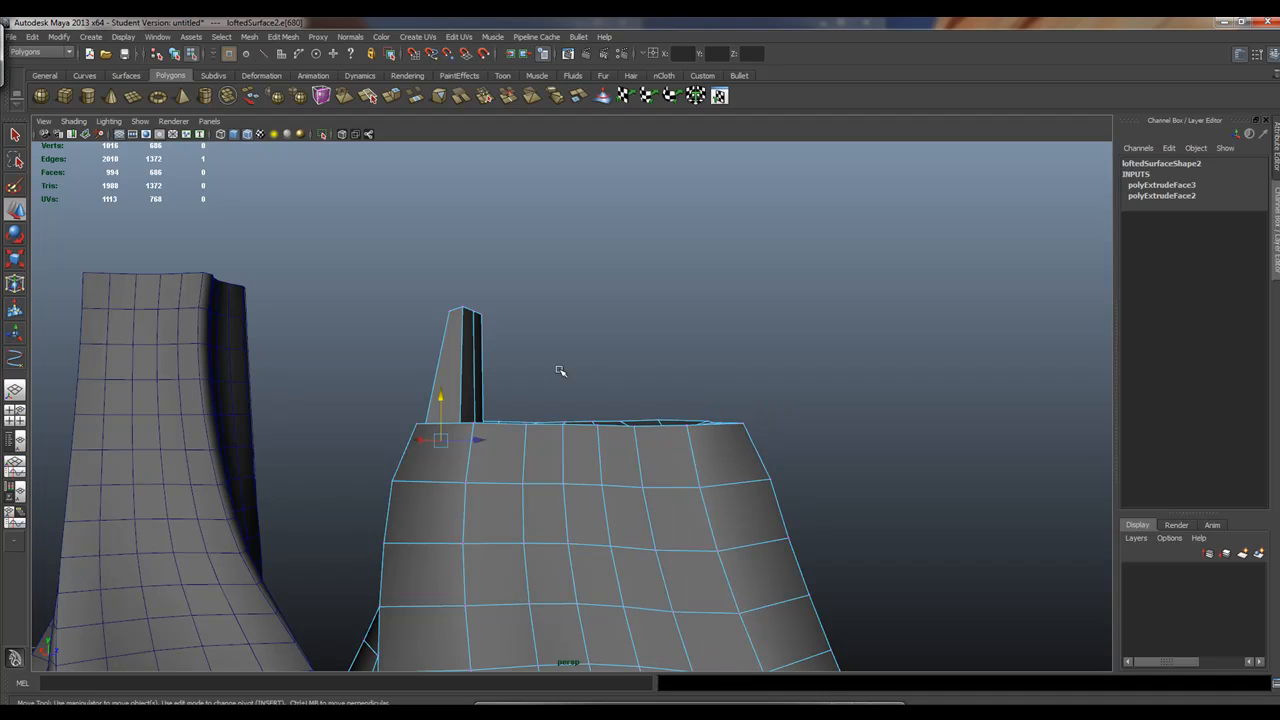
pyautogui.moveTo(543, 399); pyautogui.dragTo(787, 451)
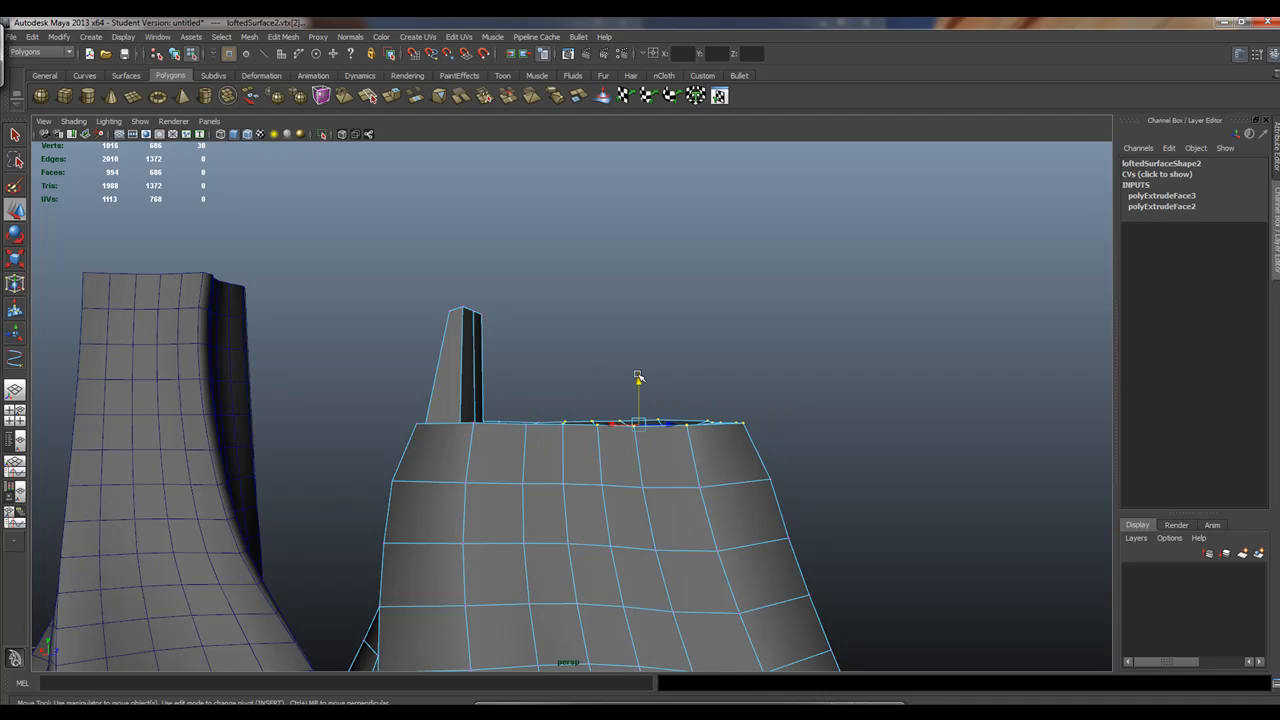
pyautogui.moveTo(638, 378); pyautogui.dragTo(641, 381)
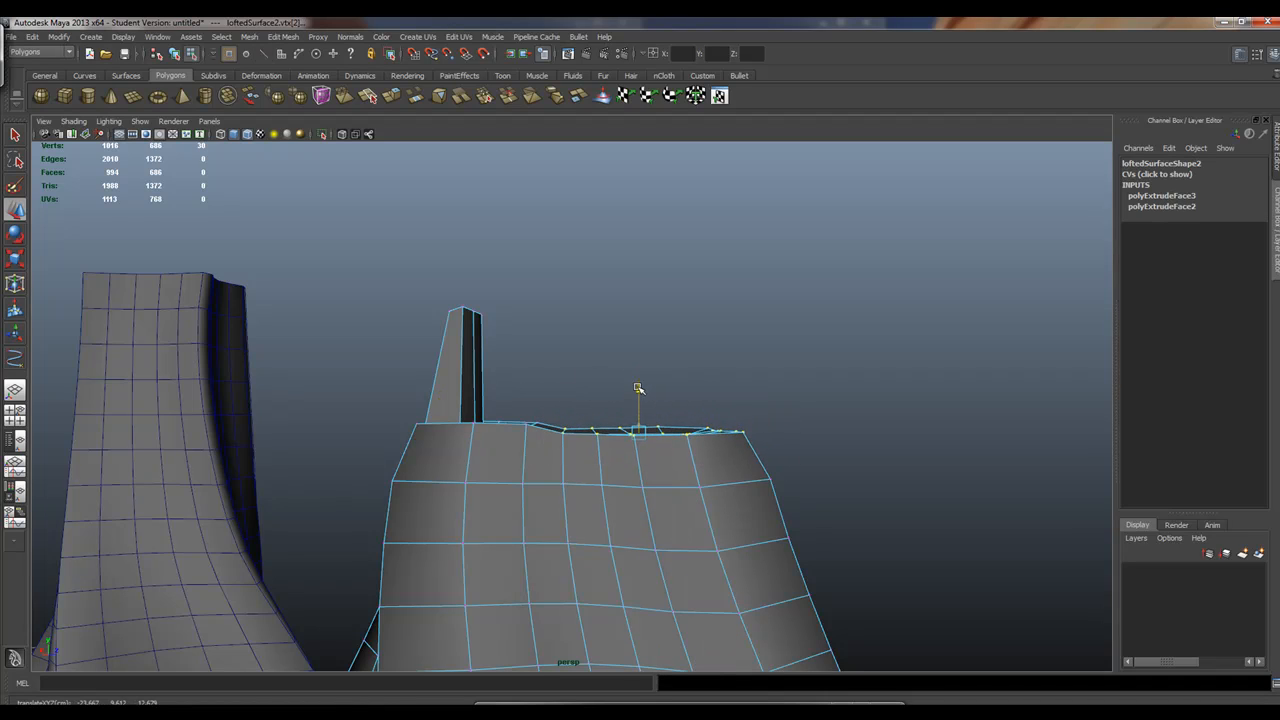
pyautogui.moveTo(607, 380); pyautogui.dragTo(829, 490)
pyautogui.moveTo(683, 410); pyautogui.dragTo(683, 409)
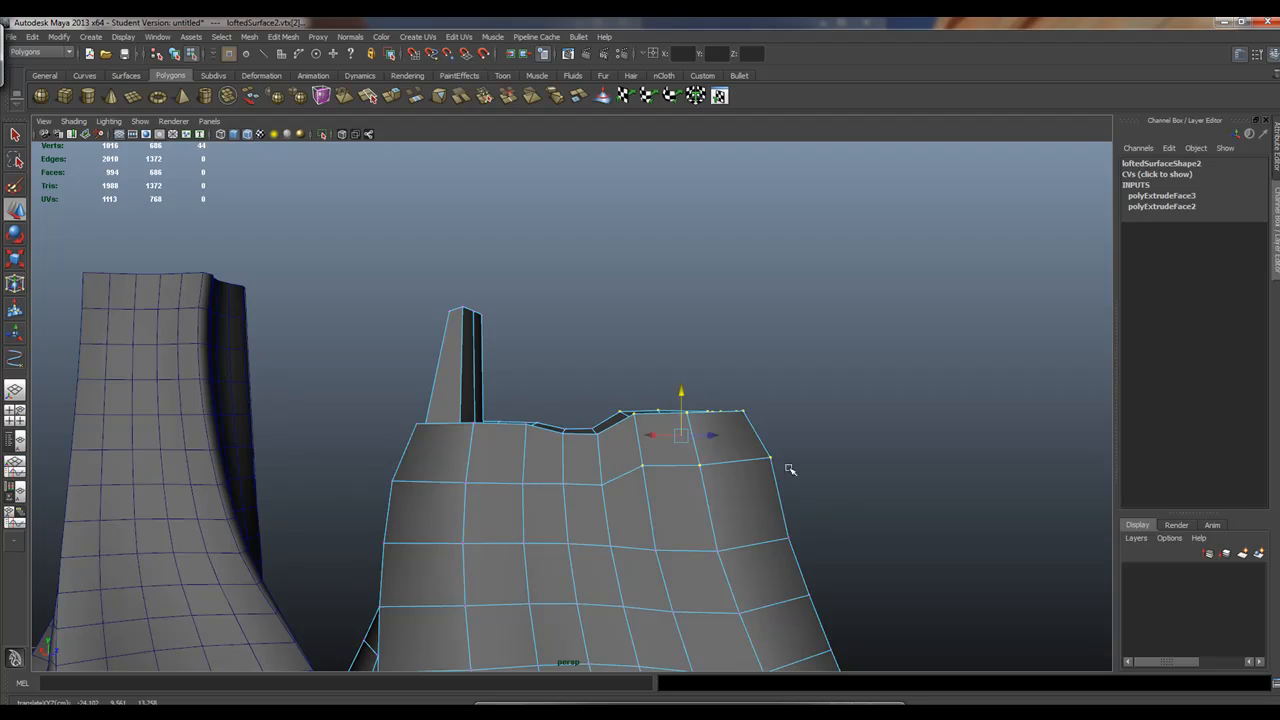
# Select two adjacent top faces of the rim in face mode, on the side next to the tall tab
pyautogui.keyDown('alt'); pyautogui.moveTo(790, 469); pyautogui.dragTo(497, 489); pyautogui.keyUp('alt')
pyautogui.keyDown('alt'); pyautogui.moveTo(497, 489); pyautogui.dragTo(671, 494, button='right'); pyautogui.keyUp('alt')
pyautogui.keyDown('alt'); pyautogui.moveTo(671, 494); pyautogui.dragTo(500, 434); pyautogui.keyUp('alt')
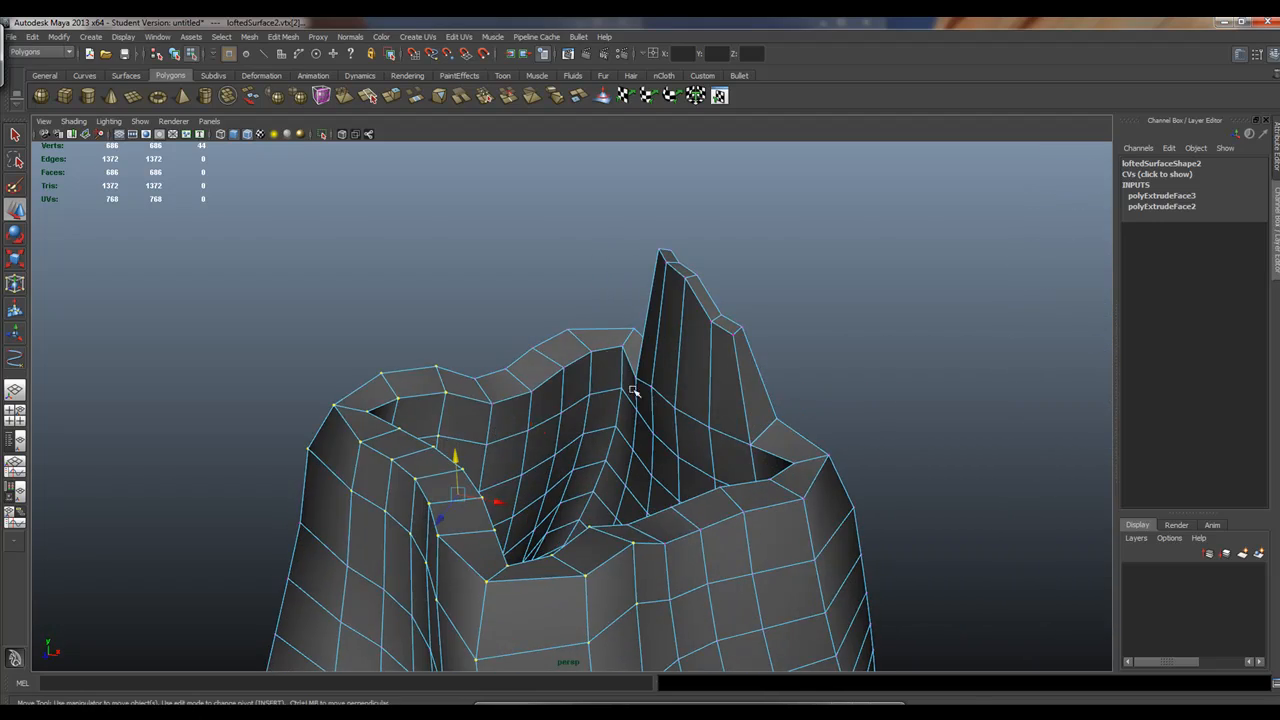
pyautogui.keyDown('alt'); pyautogui.moveTo(632, 390); pyautogui.dragTo(800, 455); pyautogui.keyUp('alt')
pyautogui.rightClick(795, 443)
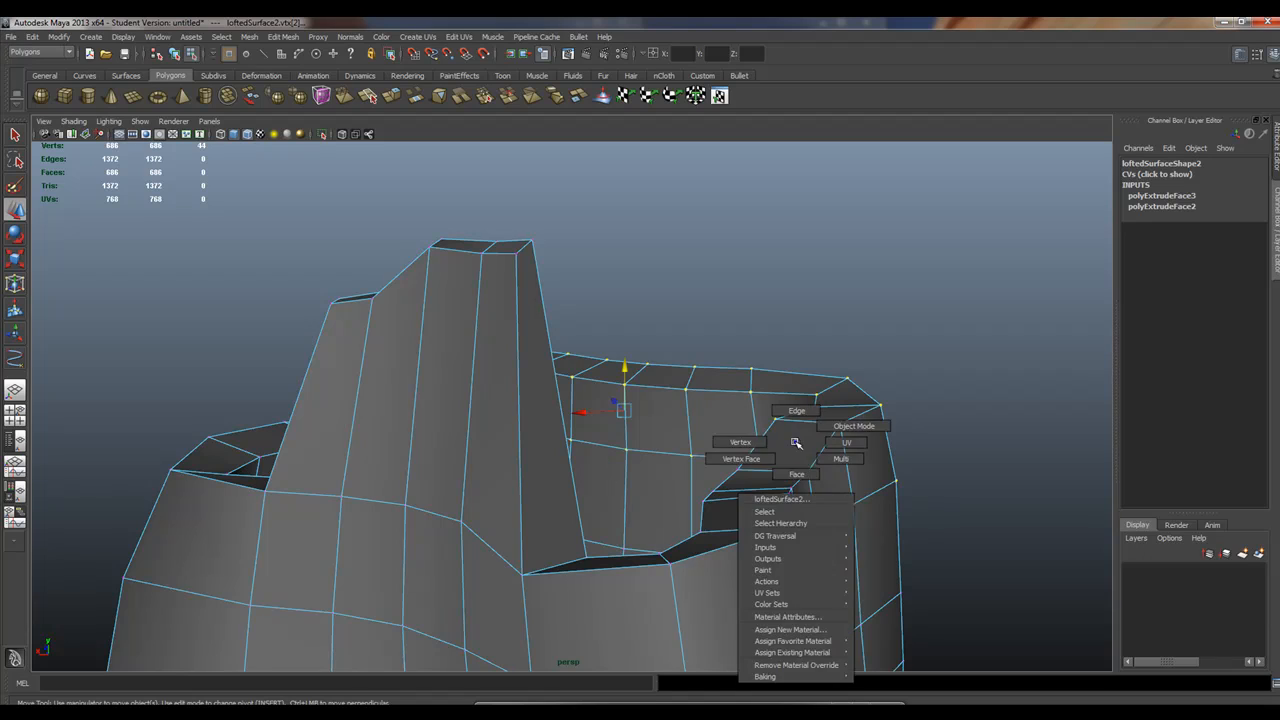
pyautogui.click(795, 450)
pyautogui.keyDown('shift'); pyautogui.click(770, 480); pyautogui.keyUp('shift')
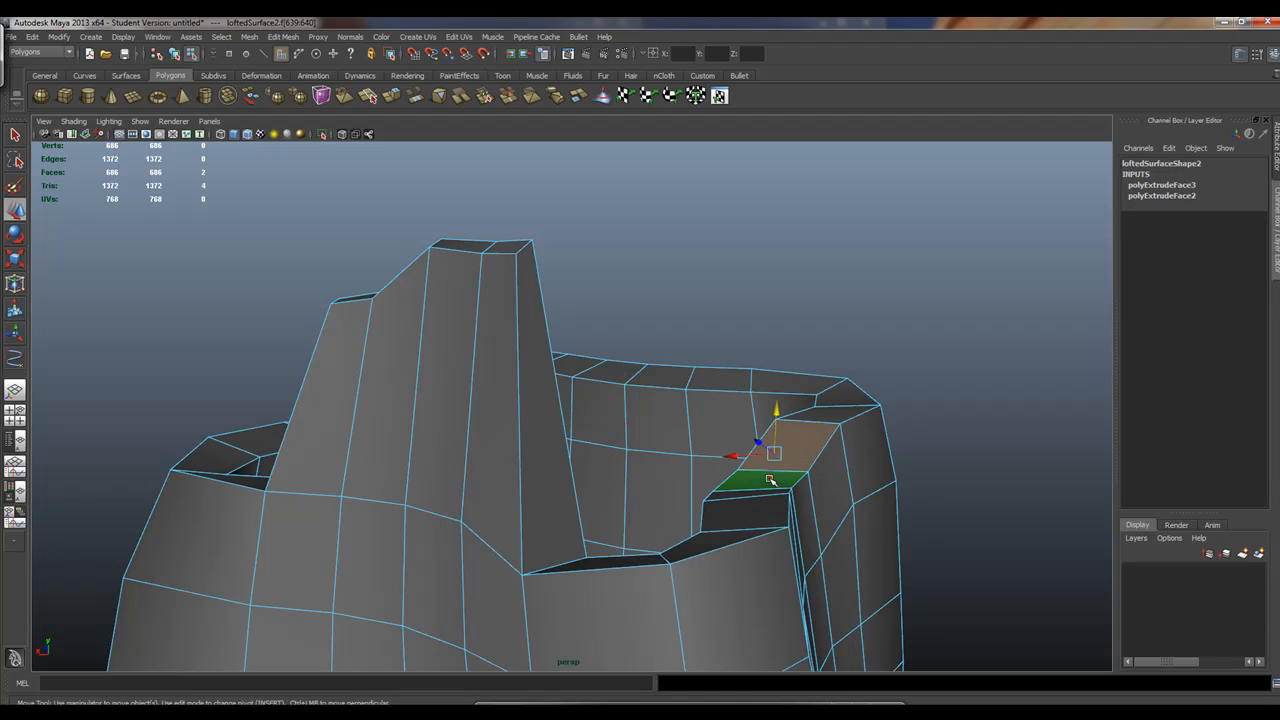
pyautogui.click(391, 95)
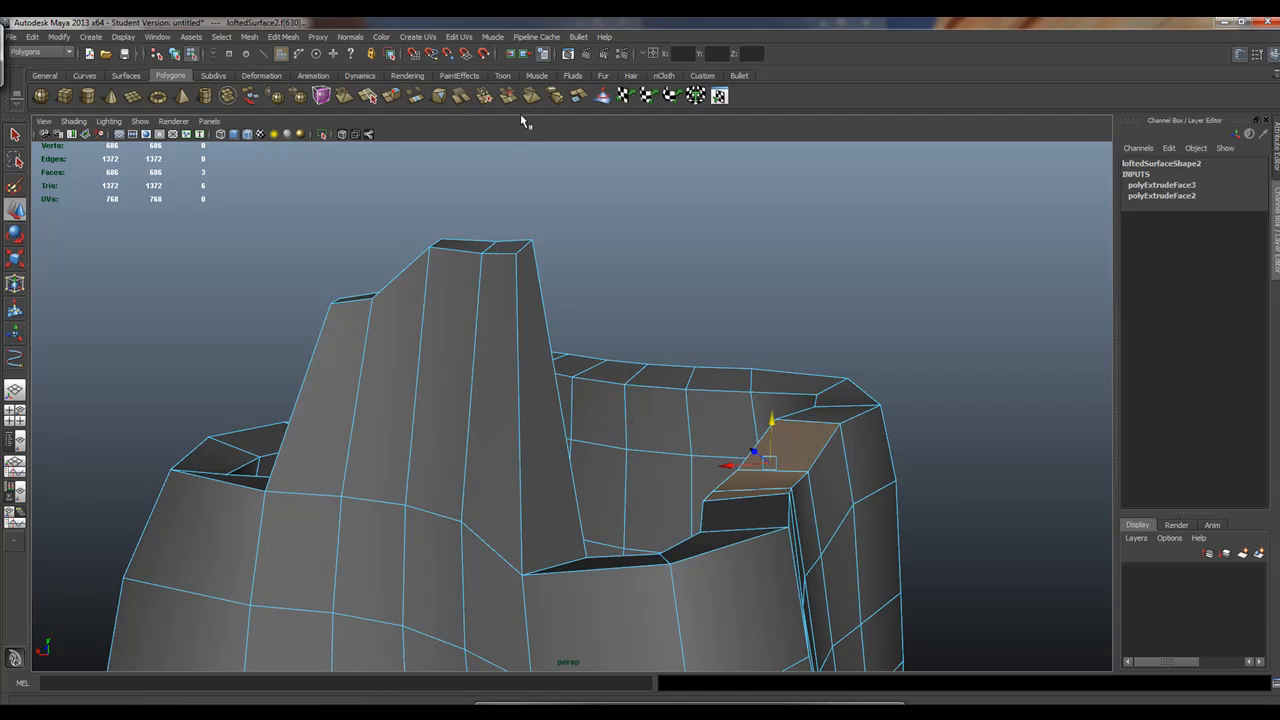
pyautogui.moveTo(755, 535)
pyautogui.mouseDown()
pyautogui.moveTo(757, 556)
pyautogui.moveTo(768, 516)
pyautogui.mouseUp()
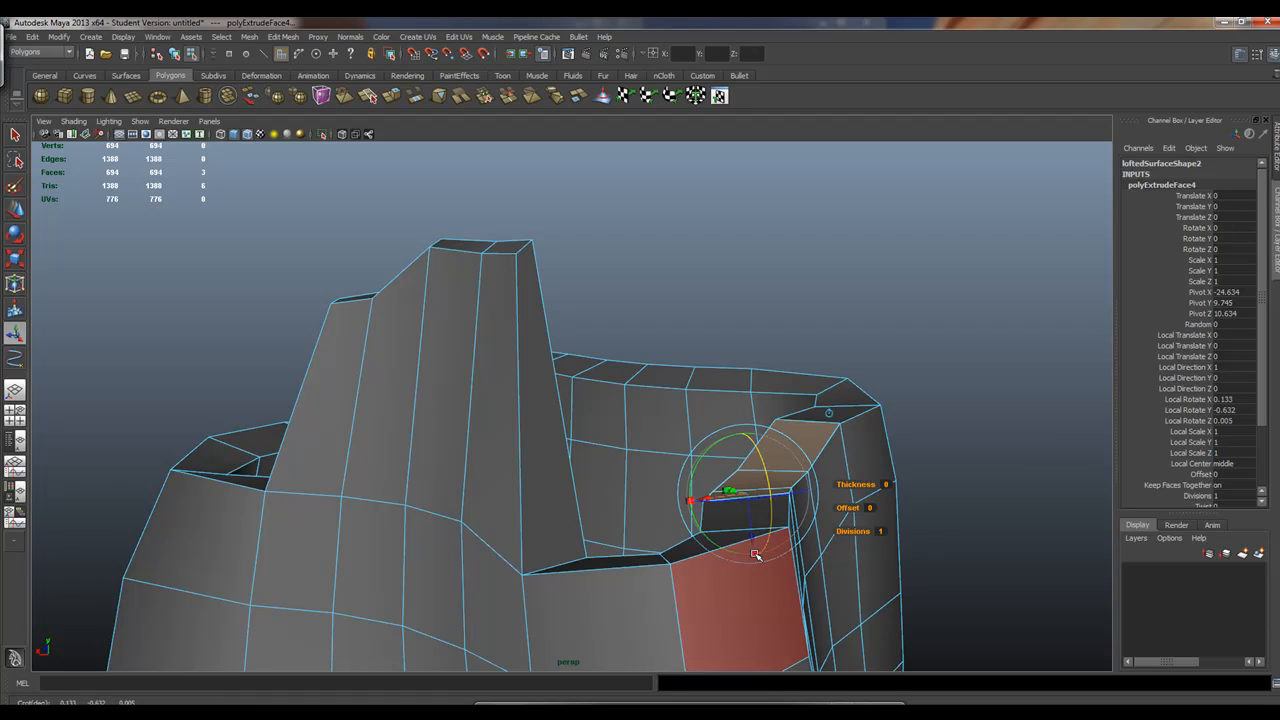
pyautogui.keyDown('alt'); pyautogui.moveTo(741, 464); pyautogui.dragTo(798, 498); pyautogui.keyUp('alt')
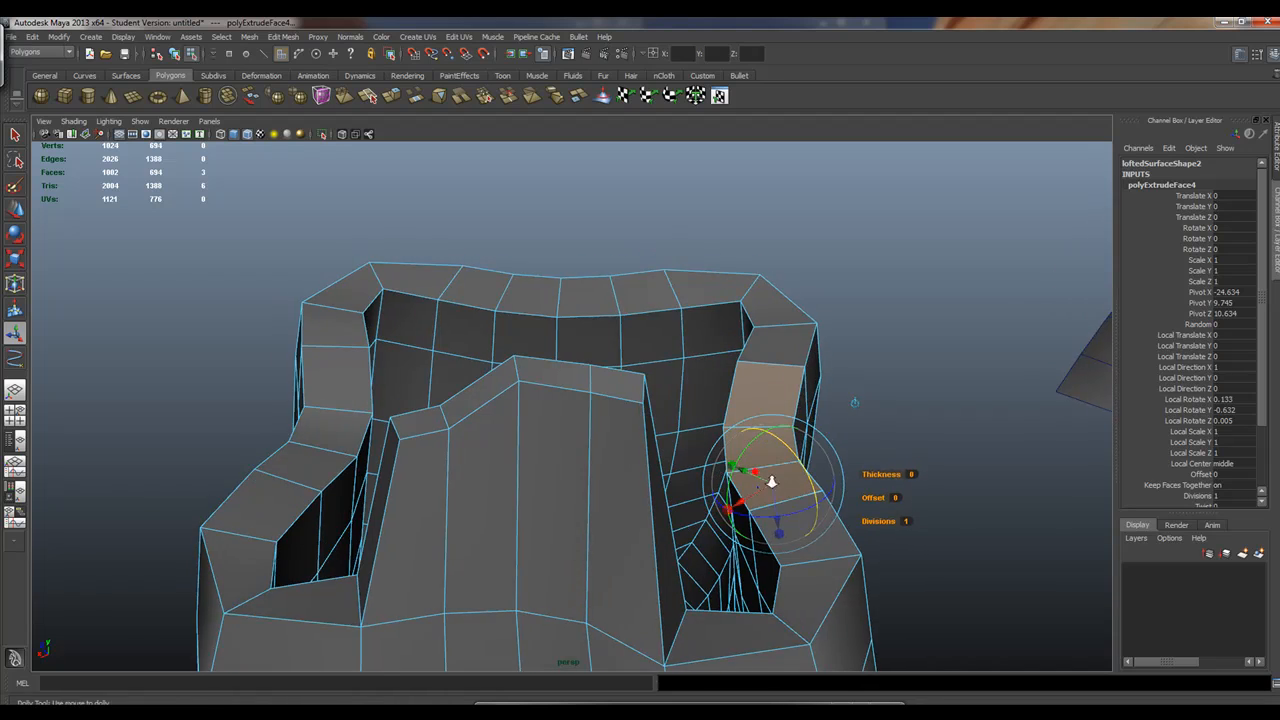
pyautogui.scroll(4, 790, 470)
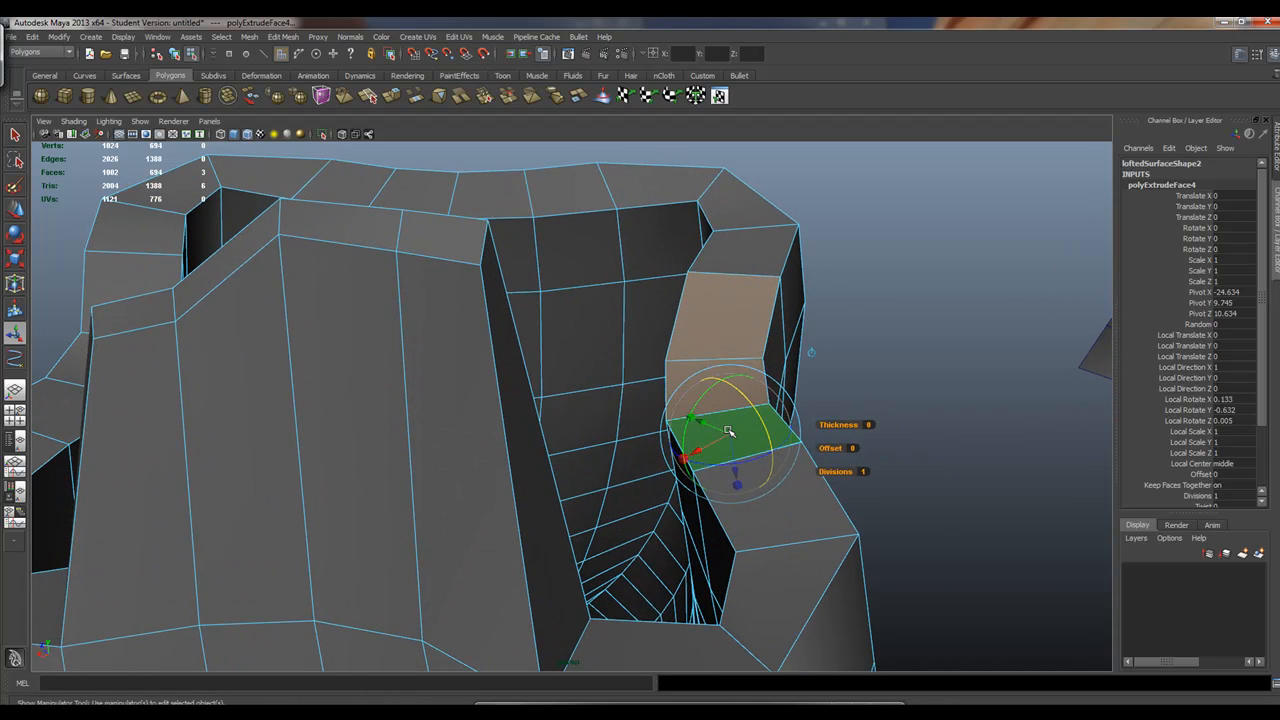
pyautogui.hotkey('ctrl', 'z')
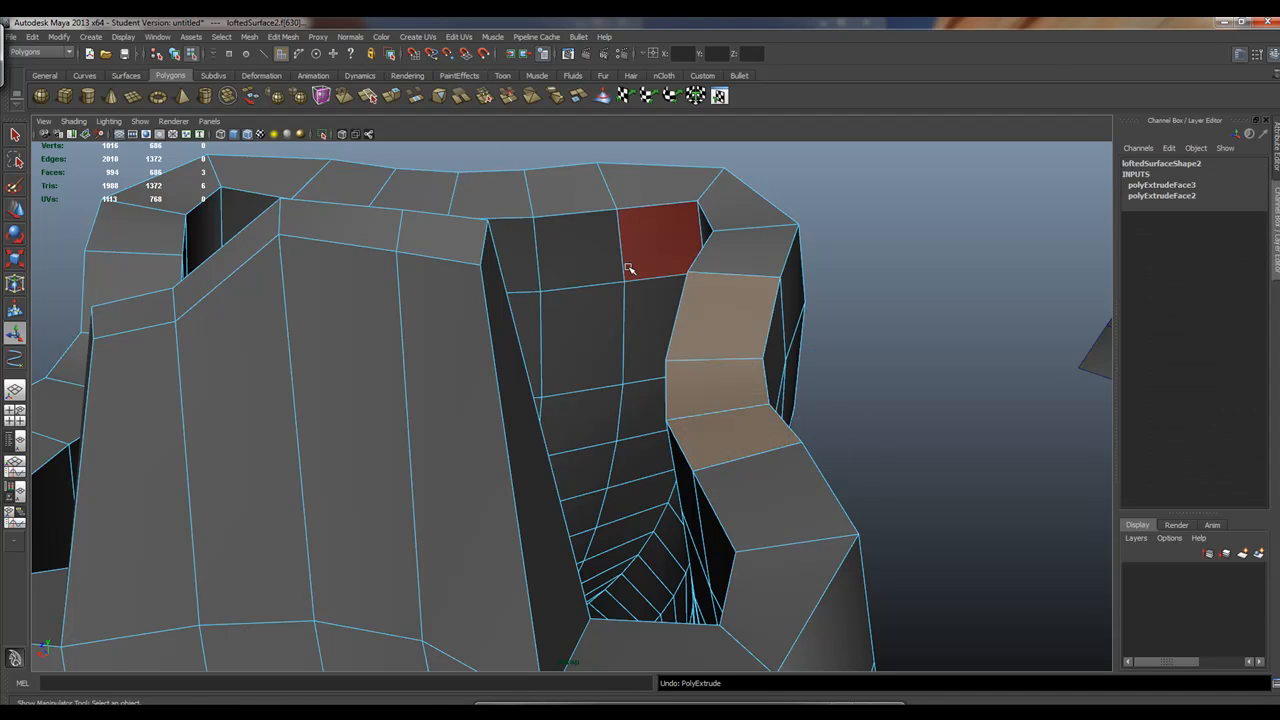
pyautogui.hotkey('ctrl', 'z')
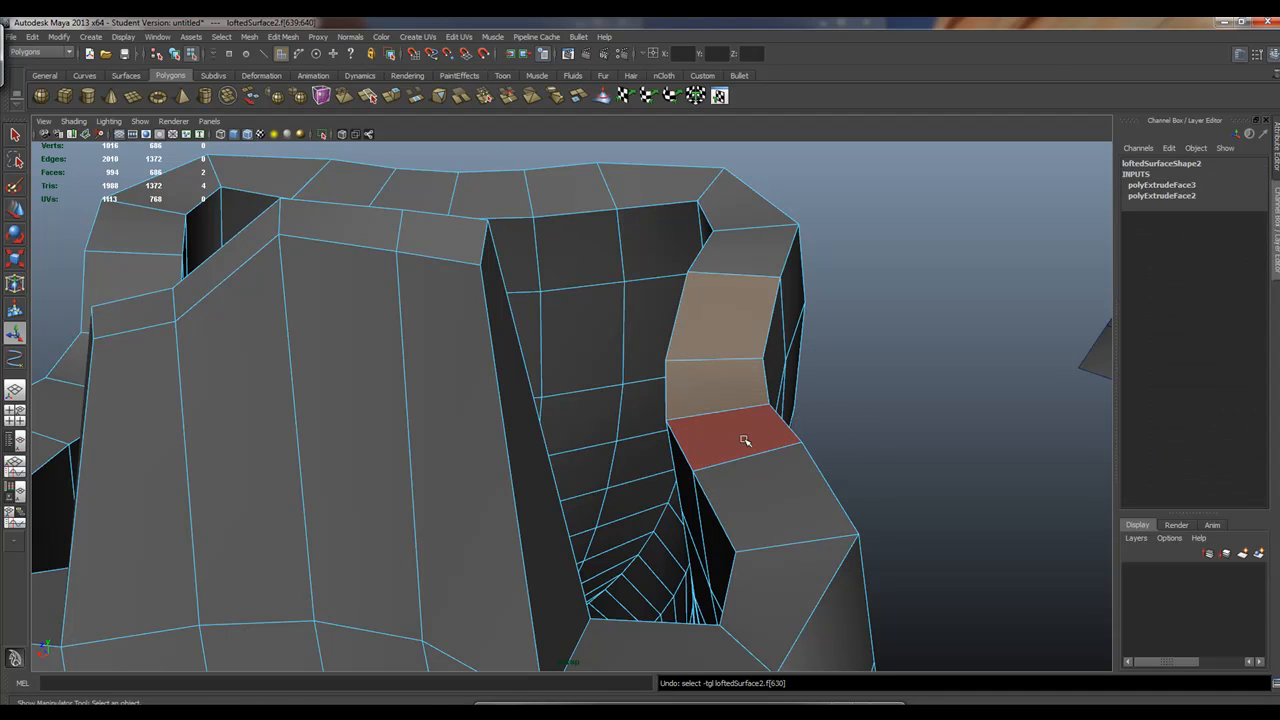
# Add the neighbouring rim face to the selection, then extrude the three faces upward with a uniform local scale of 0.8
pyautogui.keyDown('shift'); pyautogui.click(744, 441); pyautogui.keyUp('shift')
pyautogui.click(392, 100)
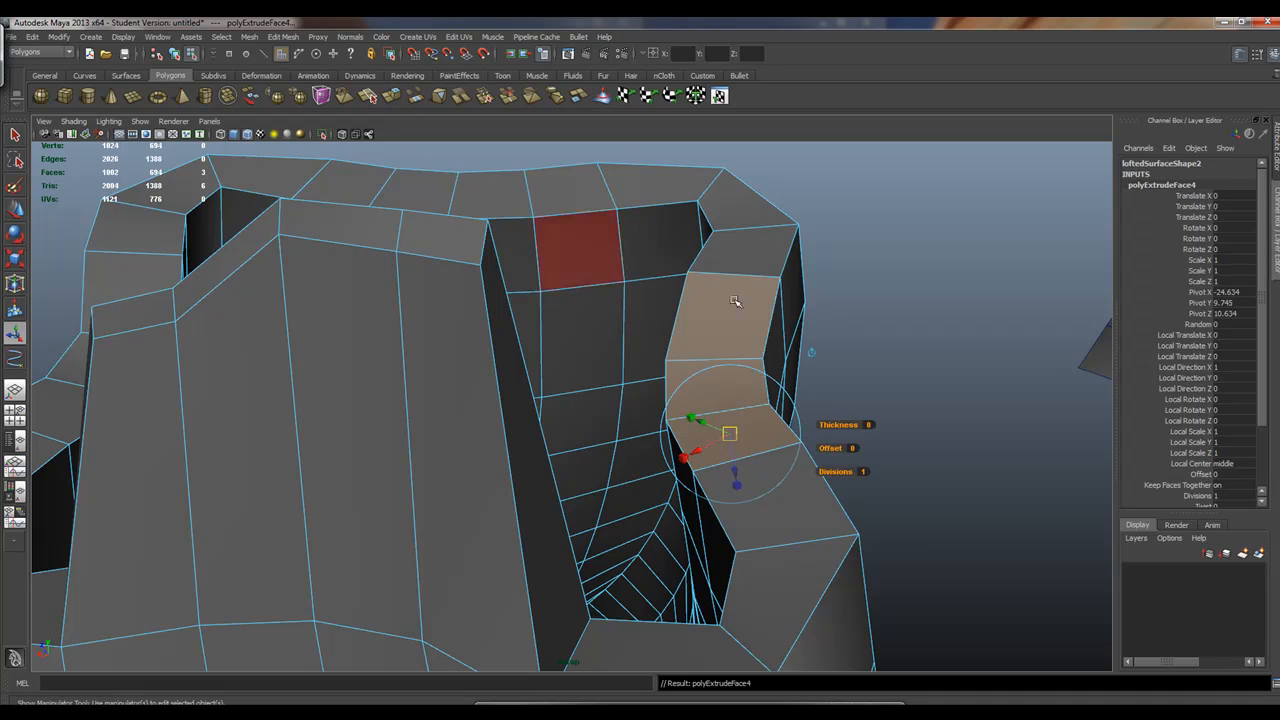
pyautogui.moveTo(700, 417); pyautogui.dragTo(586, 334)
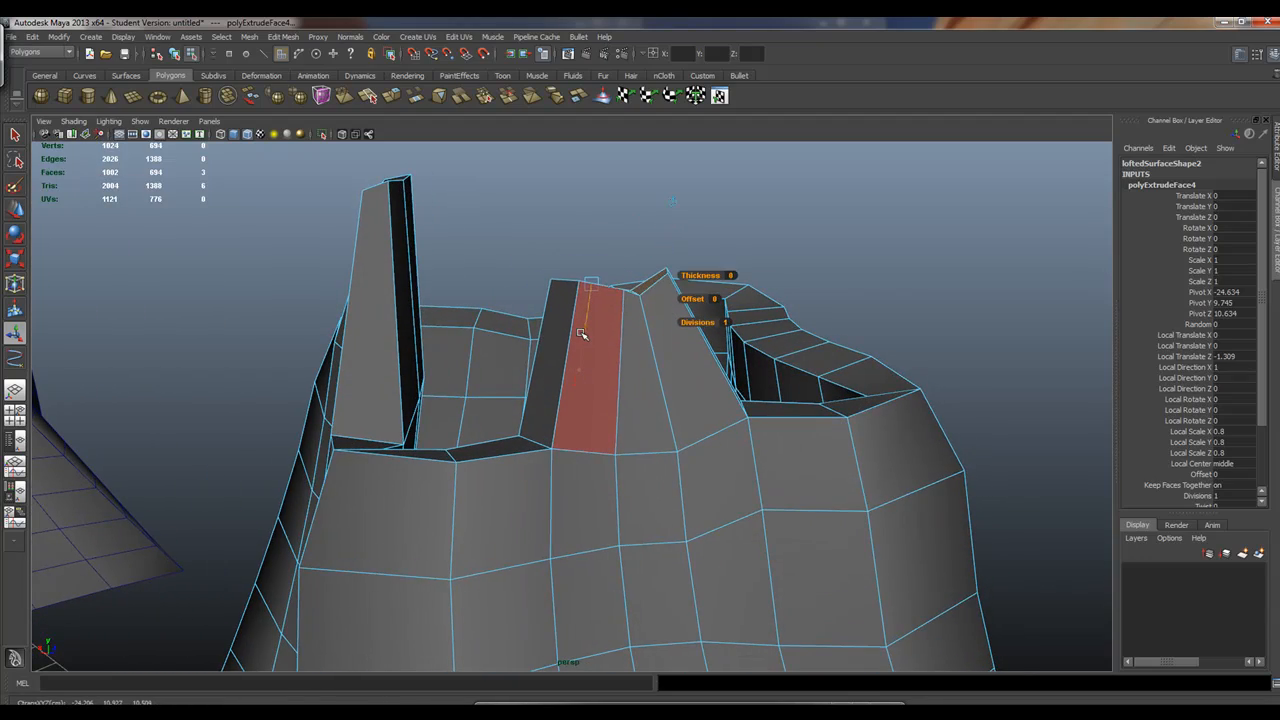
pyautogui.keyDown('alt'); pyautogui.moveTo(646, 371); pyautogui.dragTo(806, 403); pyautogui.keyUp('alt')
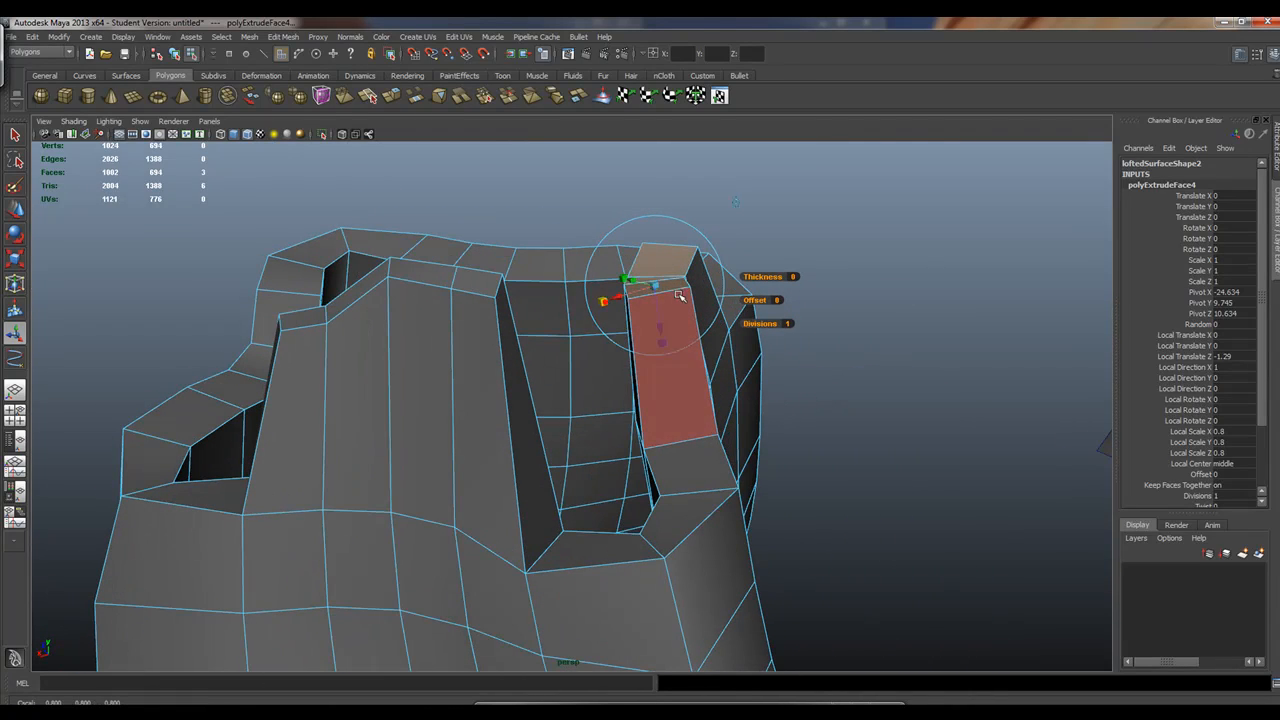
pyautogui.moveTo(655, 287); pyautogui.dragTo(530, 445)
# Raise the rim face beside the new spike along Y, and raise two adjacent rim faces elsewhere along Y
pyautogui.click(530, 445)
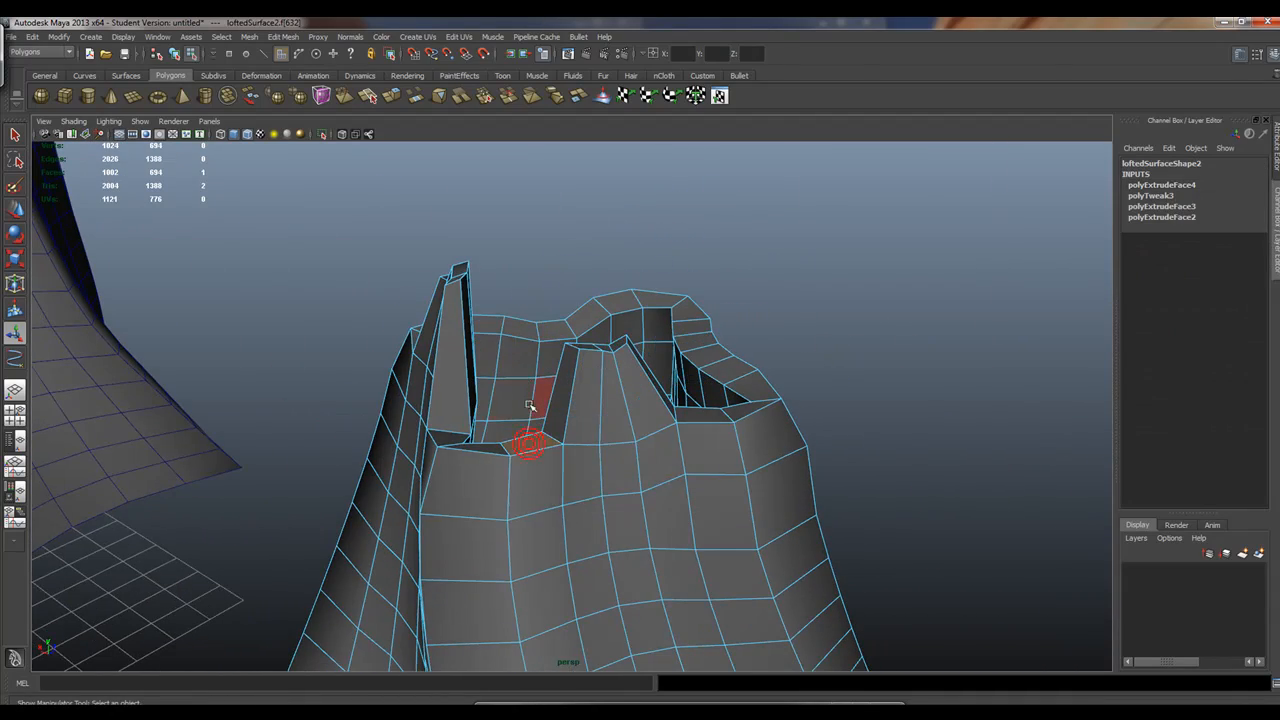
pyautogui.press('w')
pyautogui.moveTo(527, 404); pyautogui.dragTo(526, 382)
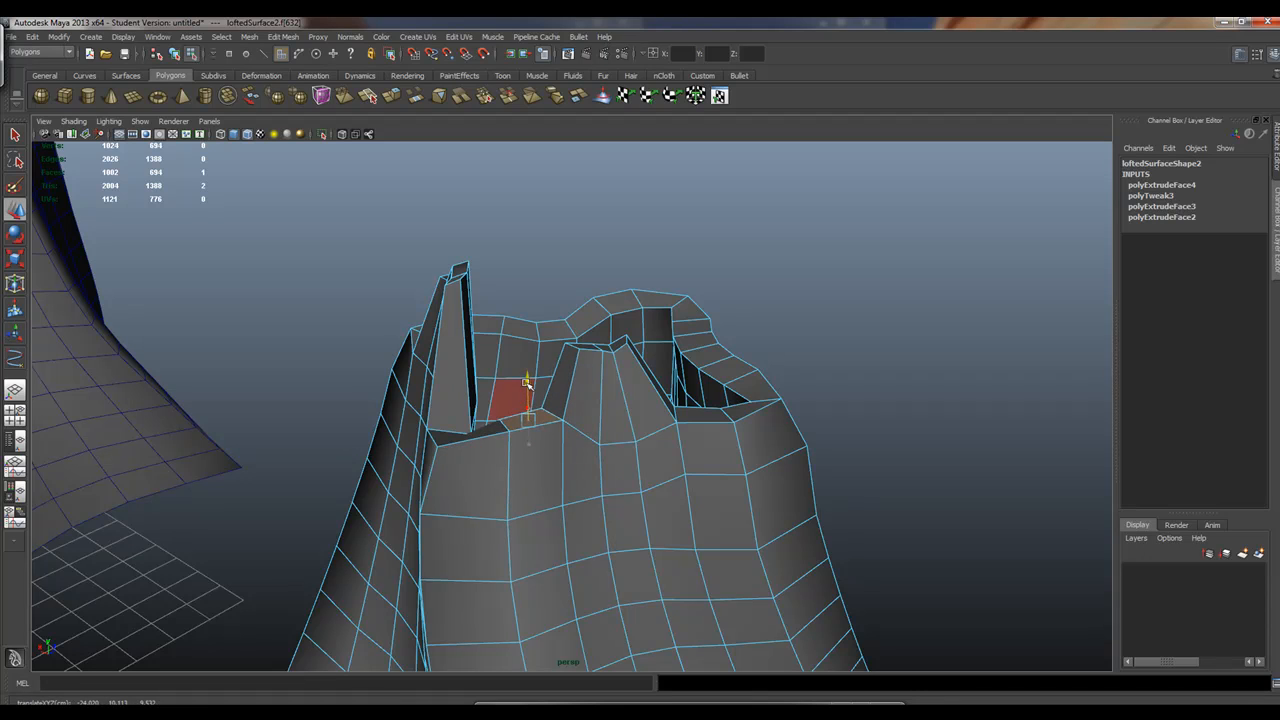
pyautogui.keyDown('alt'); pyautogui.moveTo(473, 425); pyautogui.dragTo(386, 383); pyautogui.keyUp('alt')
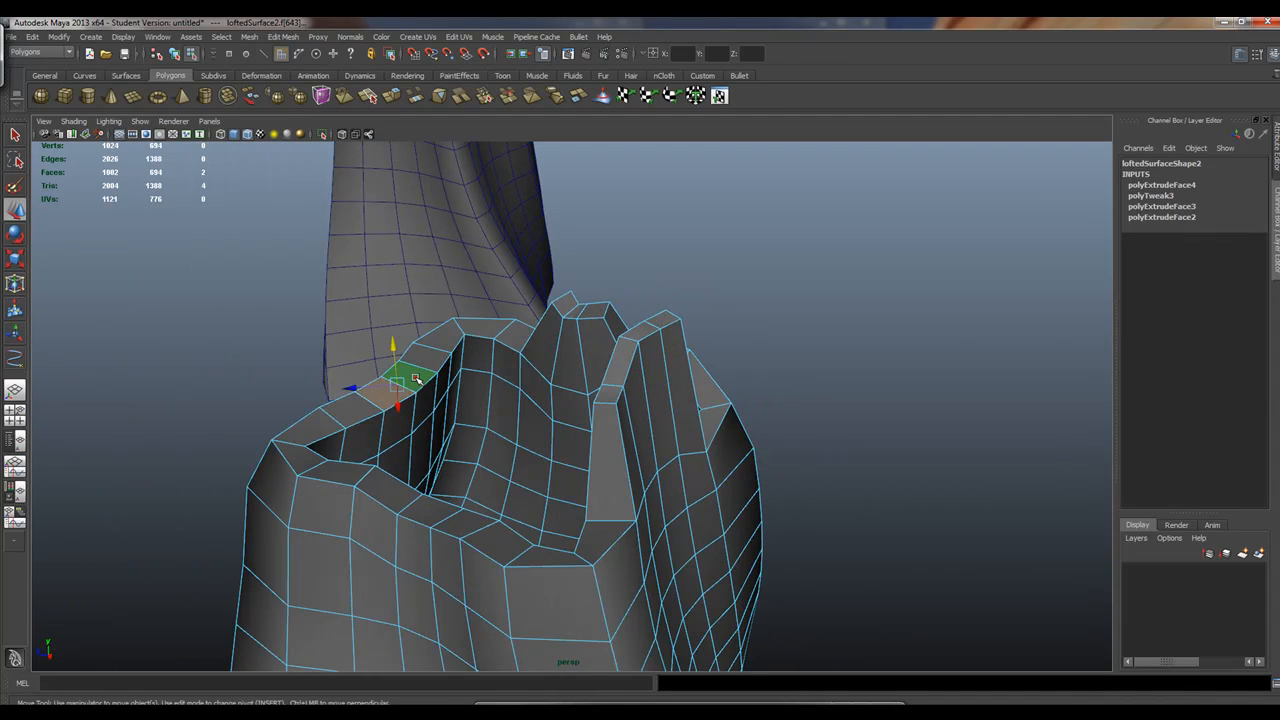
pyautogui.moveTo(388, 341); pyautogui.dragTo(813, 447)
# Return the sculpted tower to object mode and scale it up uniformly to 1.54
pyautogui.keyDown('alt'); pyautogui.moveTo(813, 447); pyautogui.dragTo(623, 451, button='right'); pyautogui.keyUp('alt')
pyautogui.keyDown('alt'); pyautogui.moveTo(623, 451); pyautogui.dragTo(577, 463); pyautogui.keyUp('alt')
pyautogui.keyDown('alt'); pyautogui.moveTo(577, 463); pyautogui.dragTo(540, 465, button='right'); pyautogui.keyUp('alt')
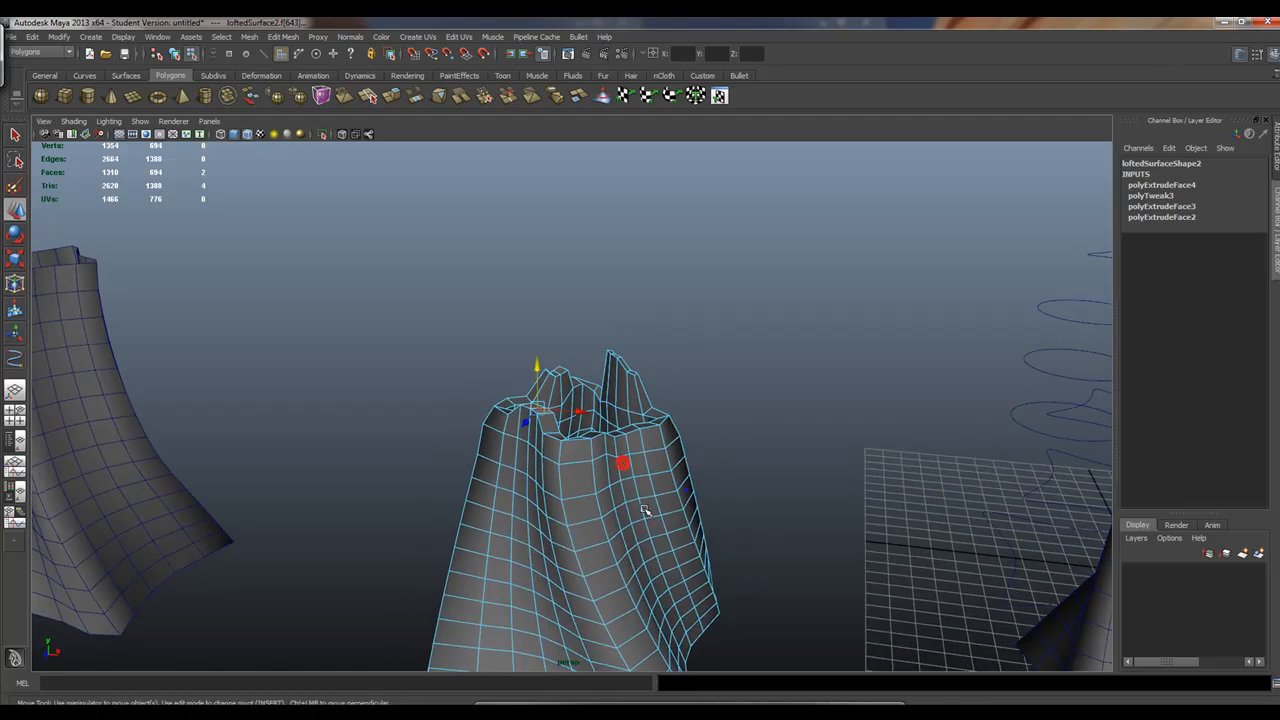
pyautogui.keyDown('alt'); pyautogui.moveTo(646, 514); pyautogui.dragTo(558, 309, button='middle'); pyautogui.keyUp('alt')
pyautogui.keyDown('alt'); pyautogui.moveTo(558, 310); pyautogui.dragTo(675, 336); pyautogui.keyUp('alt')
pyautogui.moveTo(564, 343); pyautogui.dragTo(585, 336, button='right')
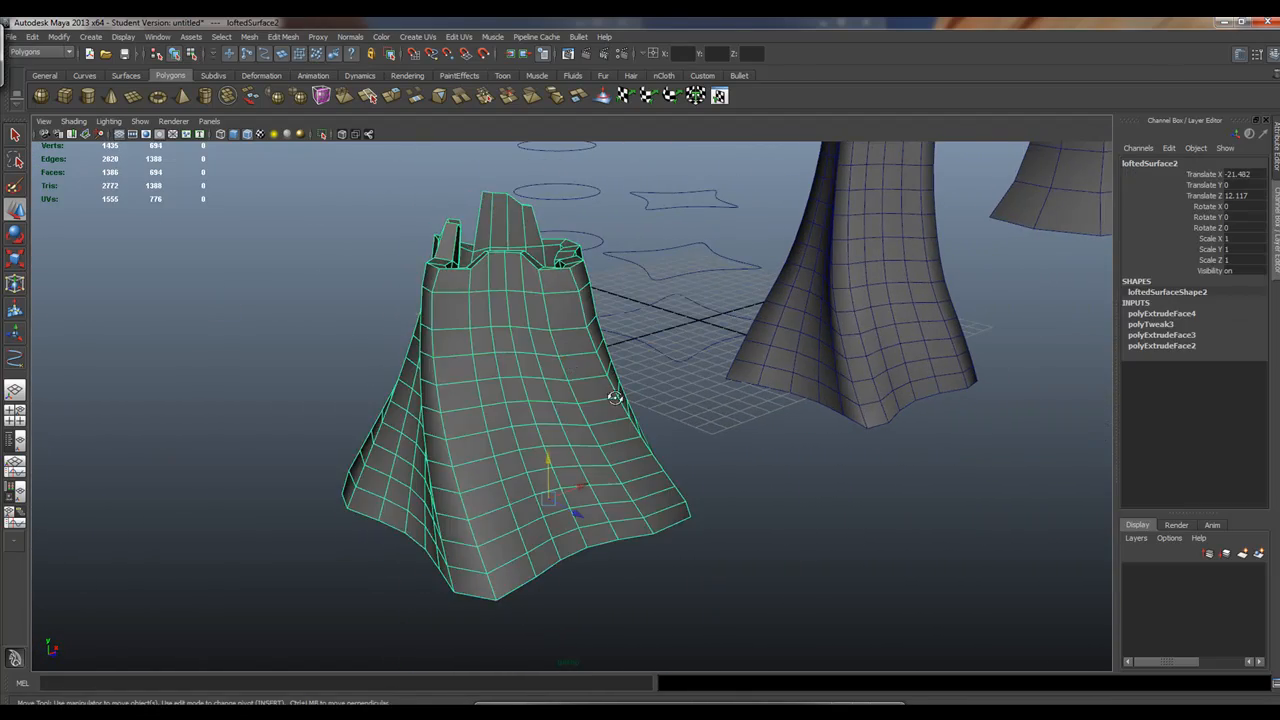
pyautogui.keyDown('alt'); pyautogui.moveTo(614, 393); pyautogui.dragTo(492, 383); pyautogui.keyUp('alt')
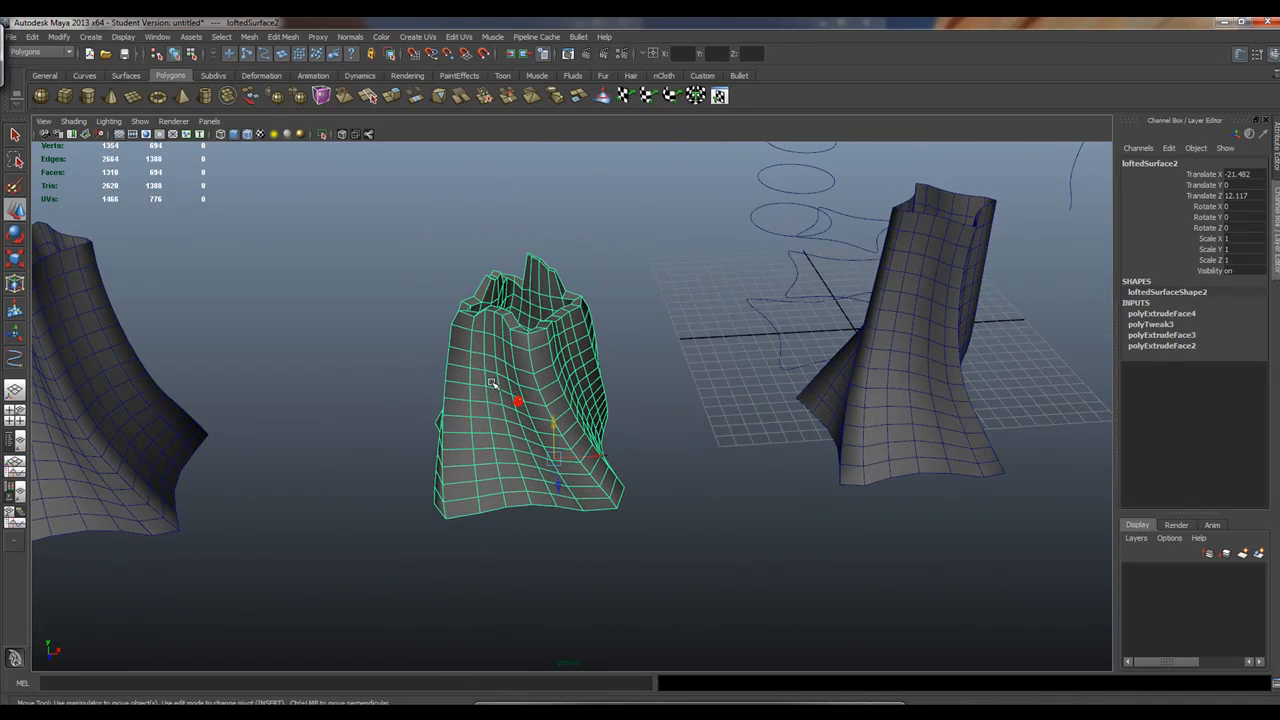
pyautogui.press('r')
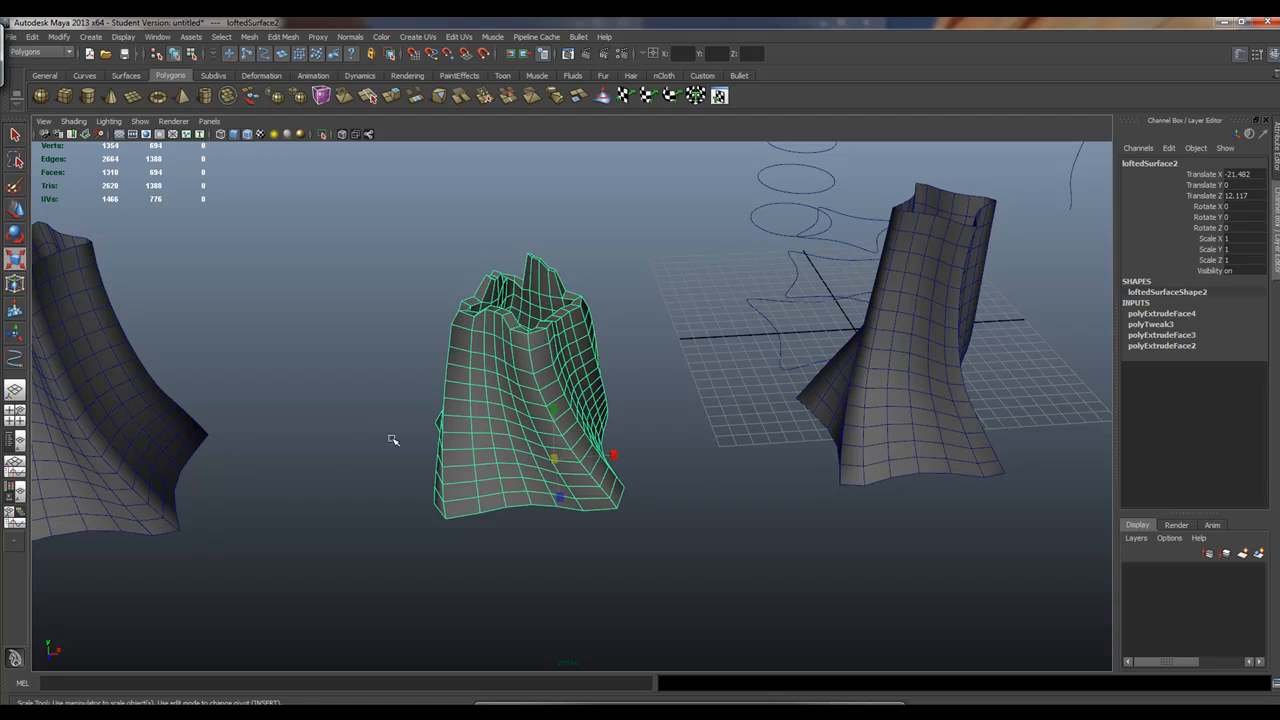
pyautogui.moveTo(555, 457); pyautogui.dragTo(648, 435)
pyautogui.keyDown('alt'); pyautogui.moveTo(648, 435); pyautogui.dragTo(425, 410, button='right'); pyautogui.keyUp('alt')
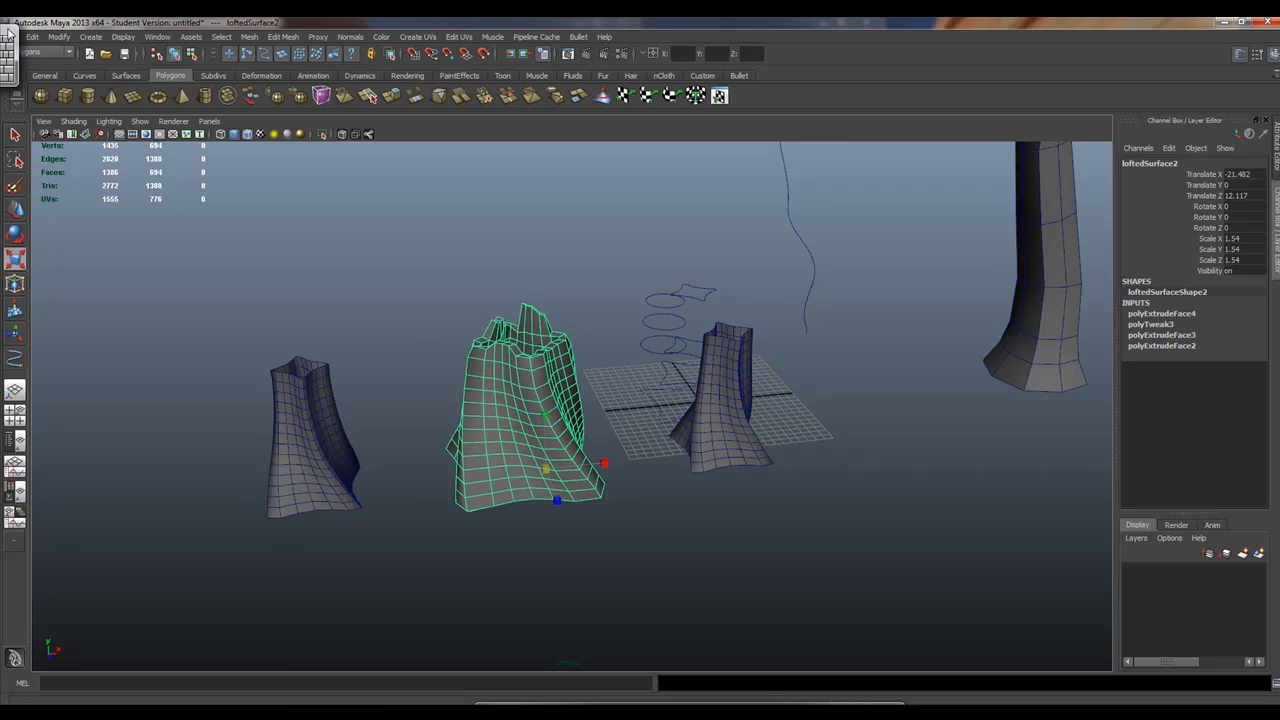
pyautogui.click(15, 37)
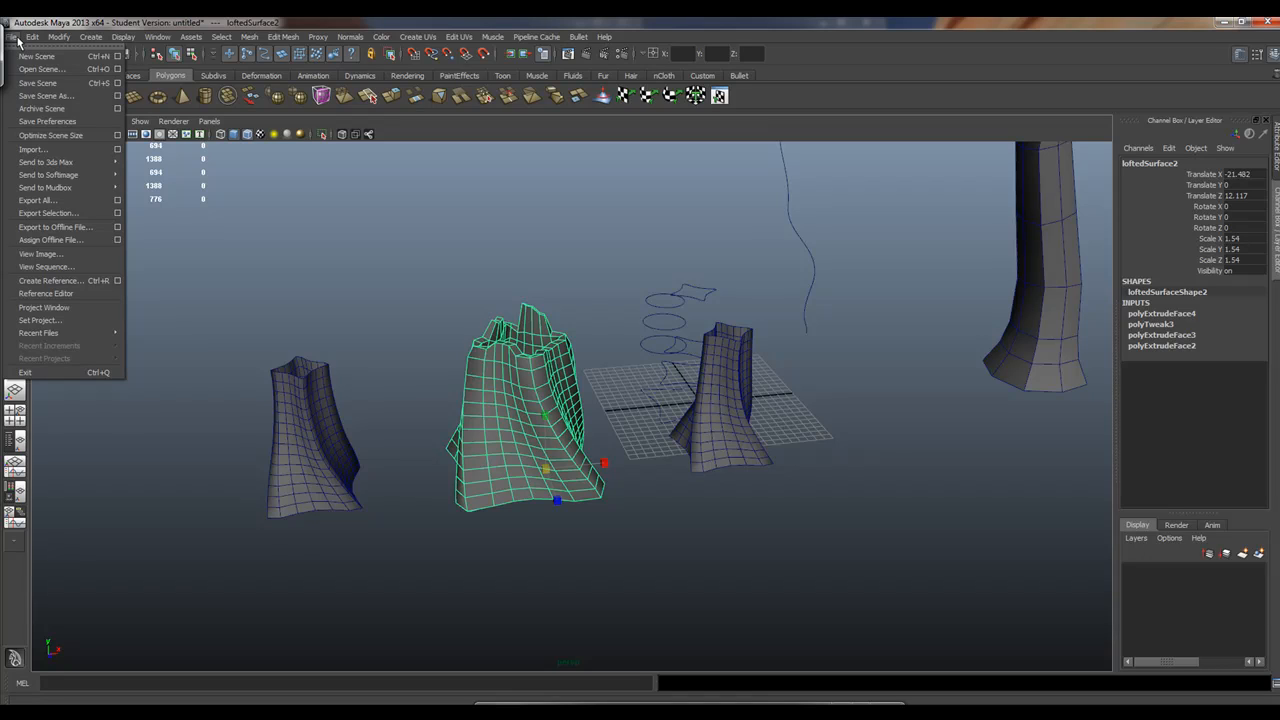
pyautogui.click(48, 213)
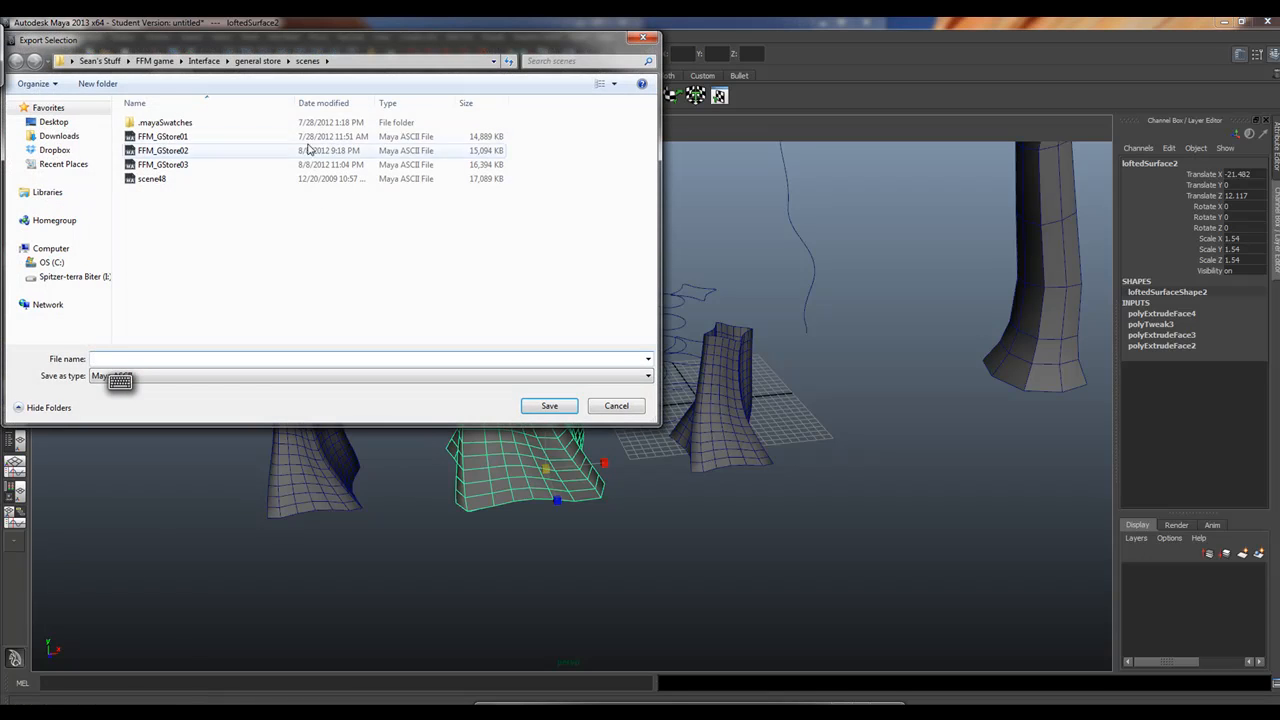
pyautogui.click(607, 406)
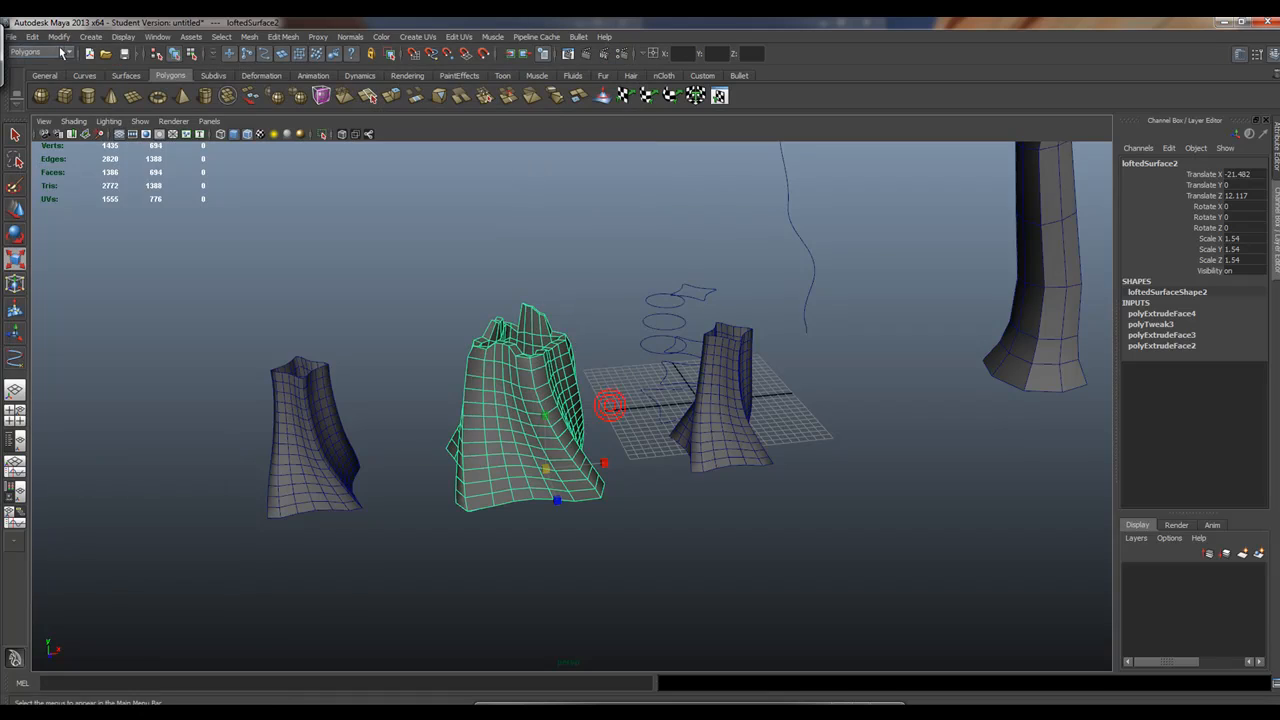
# Delete the construction history of the scaled tower
pyautogui.click(32, 37)
pyautogui.moveTo(70, 176)
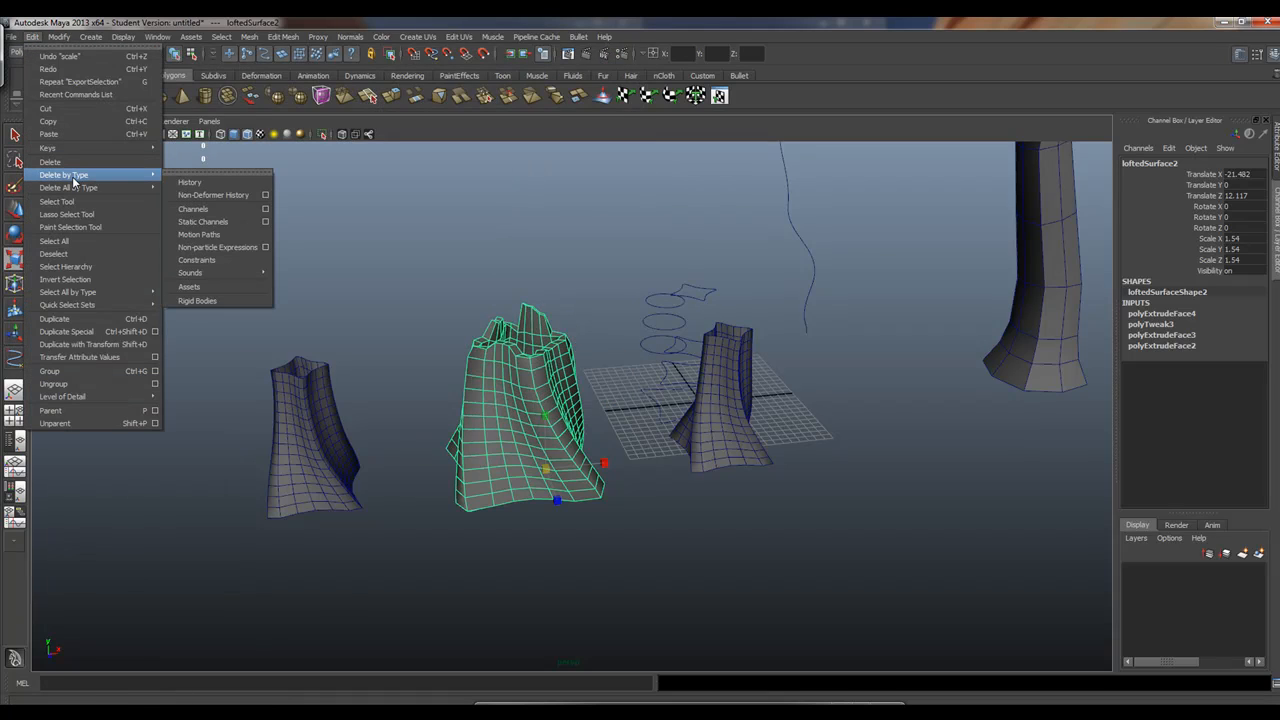
pyautogui.click(188, 182)
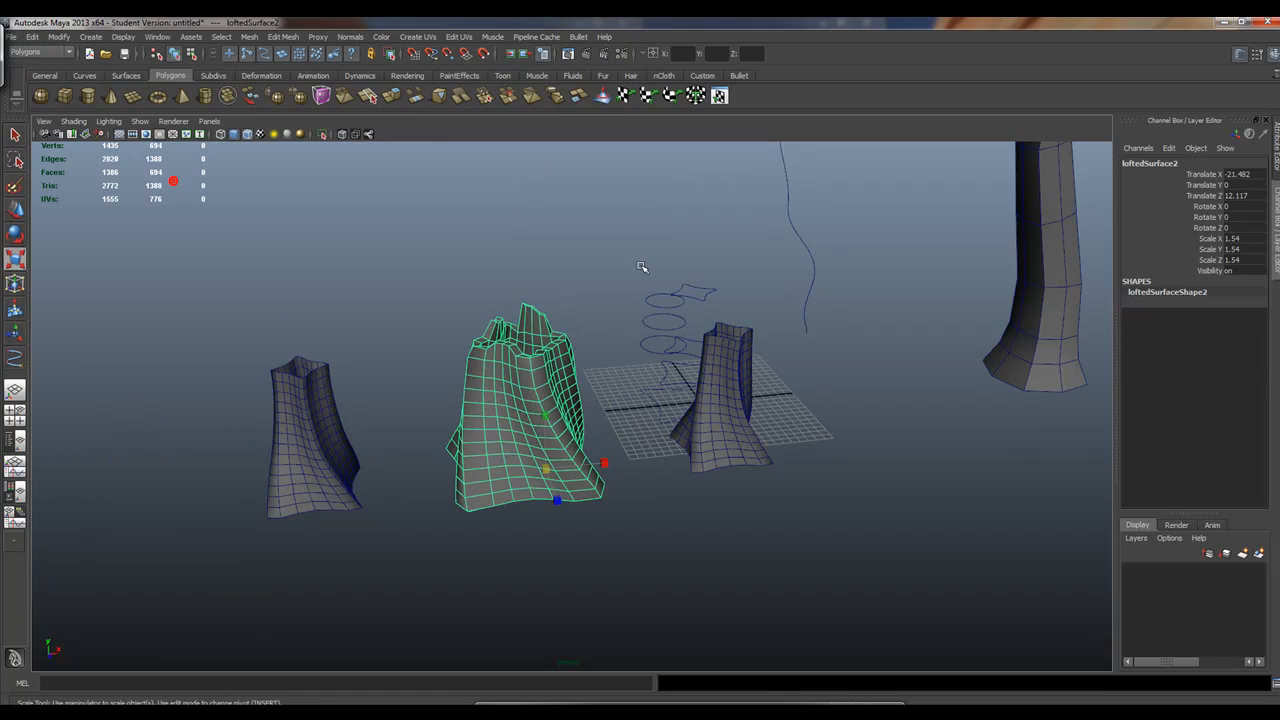
# Rename the sculpted tower as trunkAmzony
pyautogui.doubleClick(1168, 165)
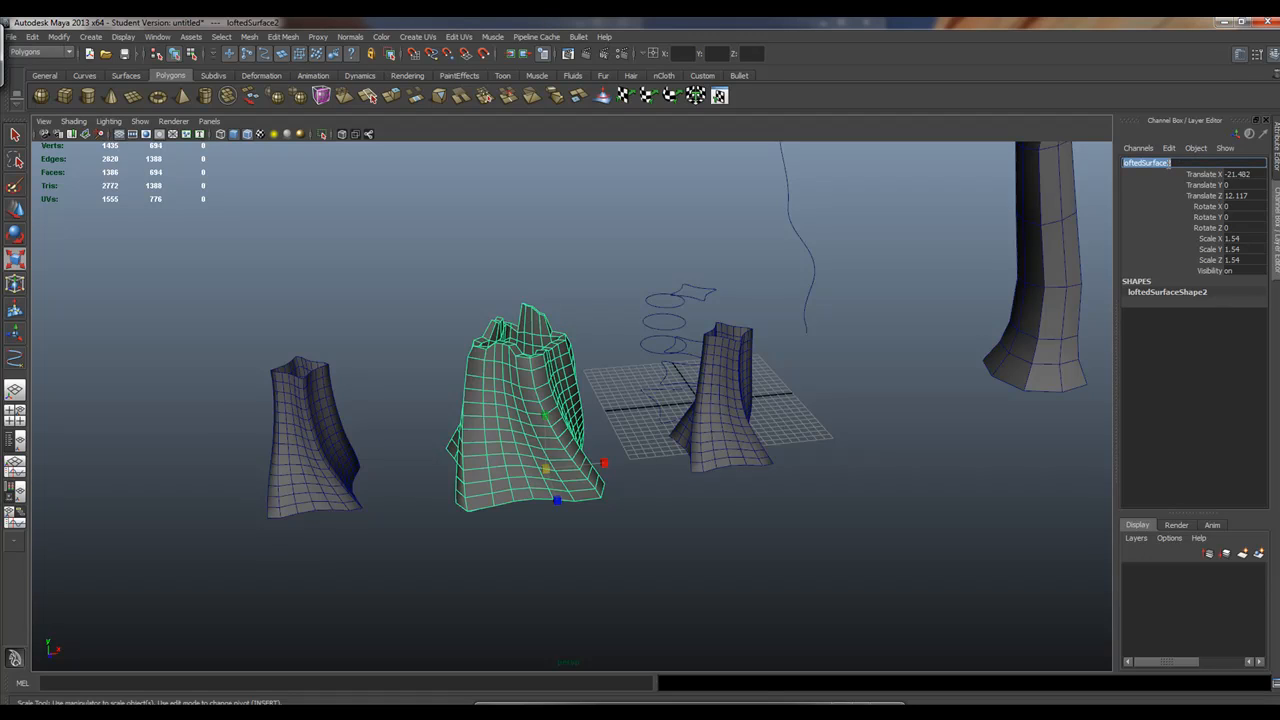
pyautogui.write('trunkAm')
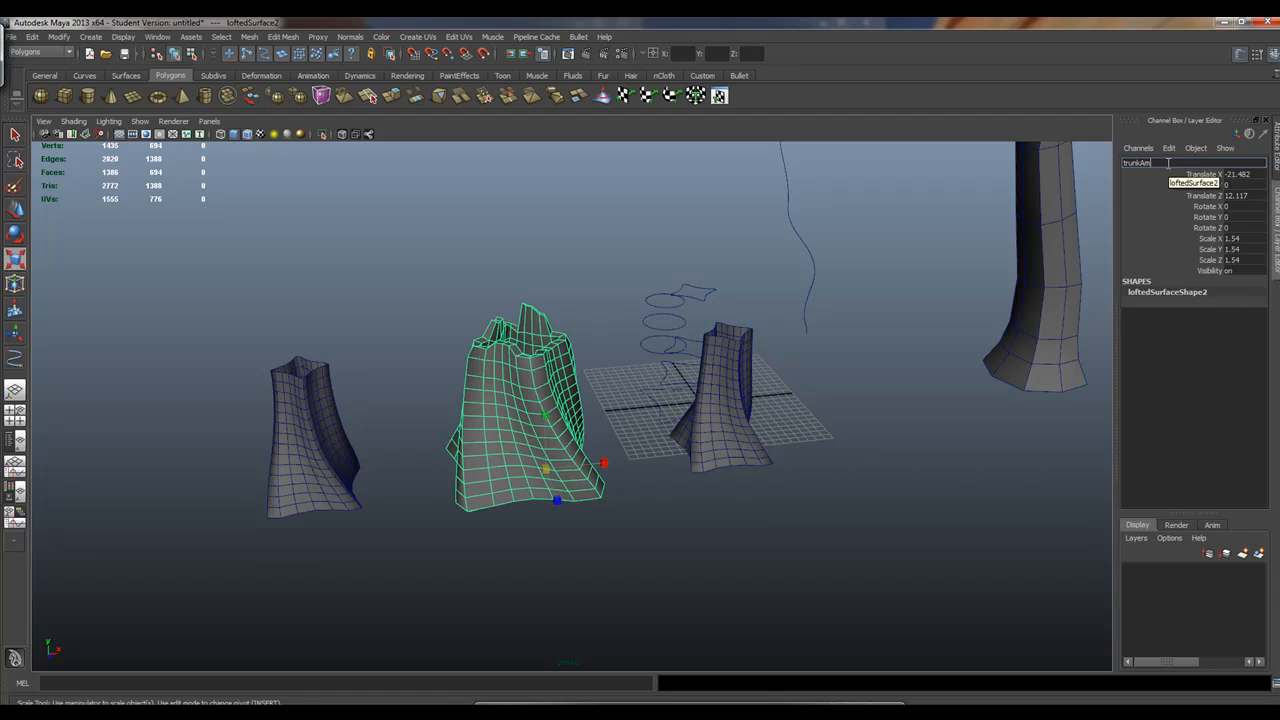
pyautogui.write('zony')
pyautogui.press('Return')
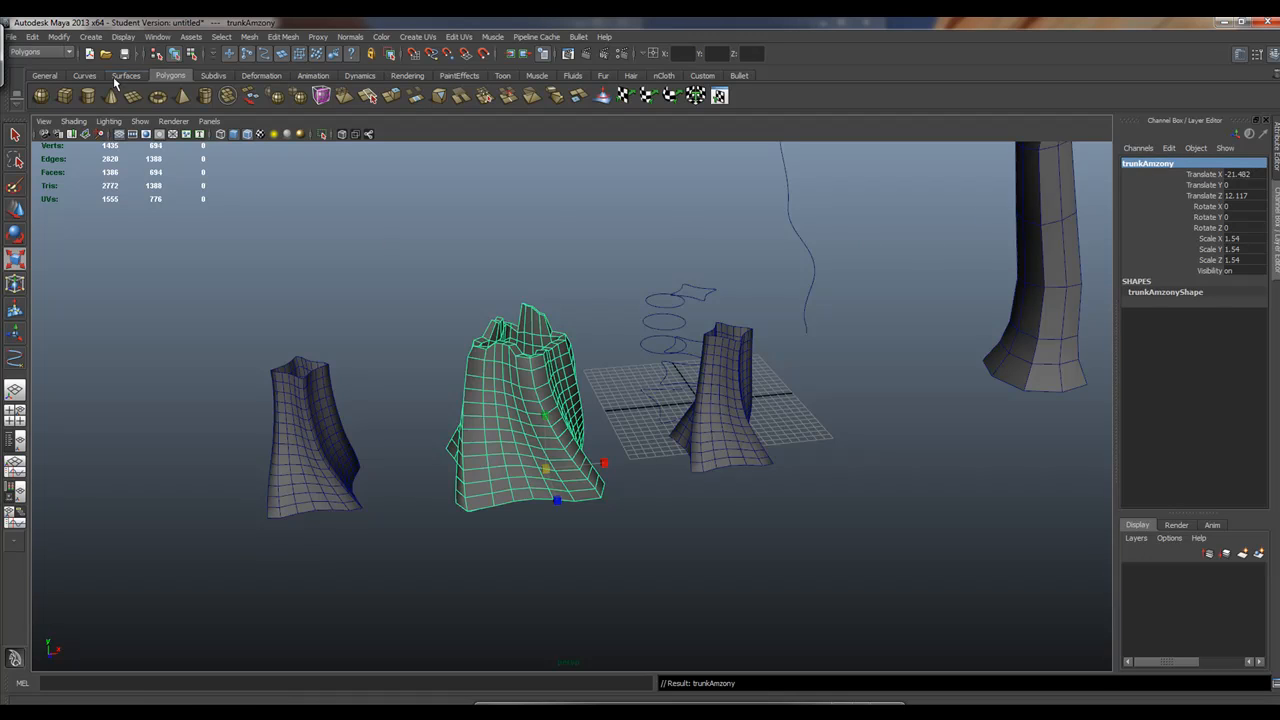
pyautogui.click(14, 38)
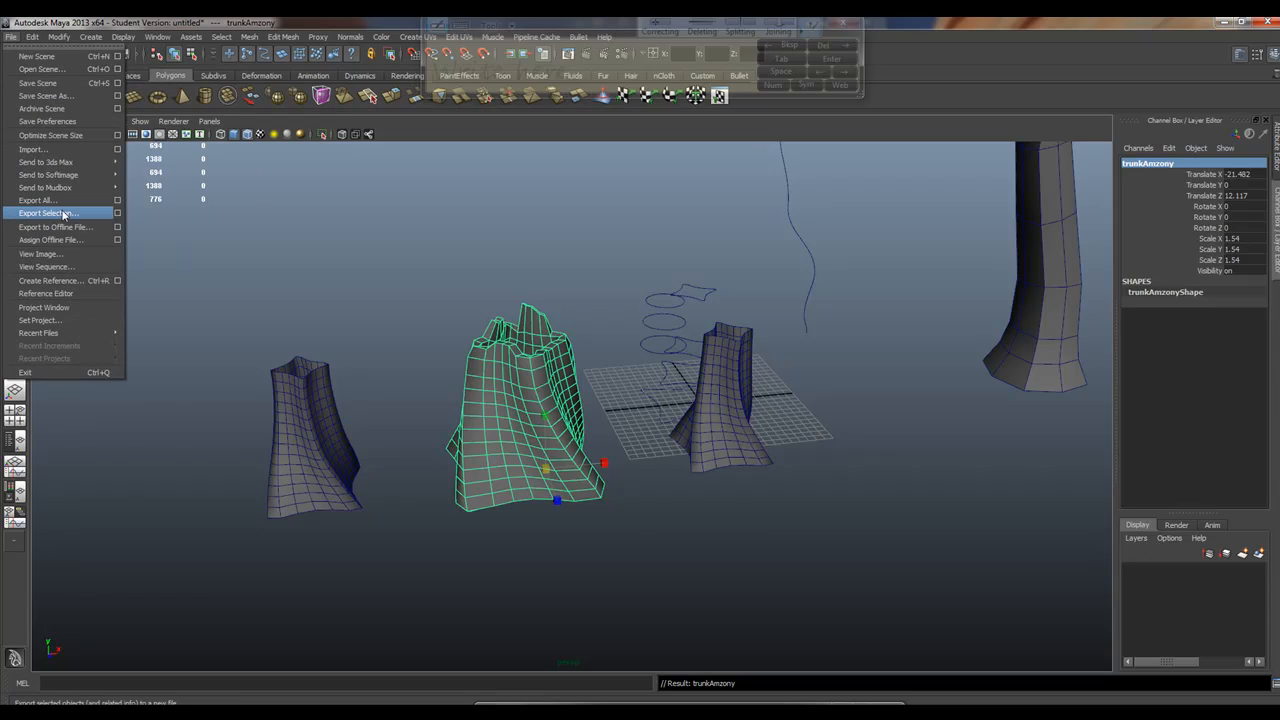
pyautogui.click(63, 214)
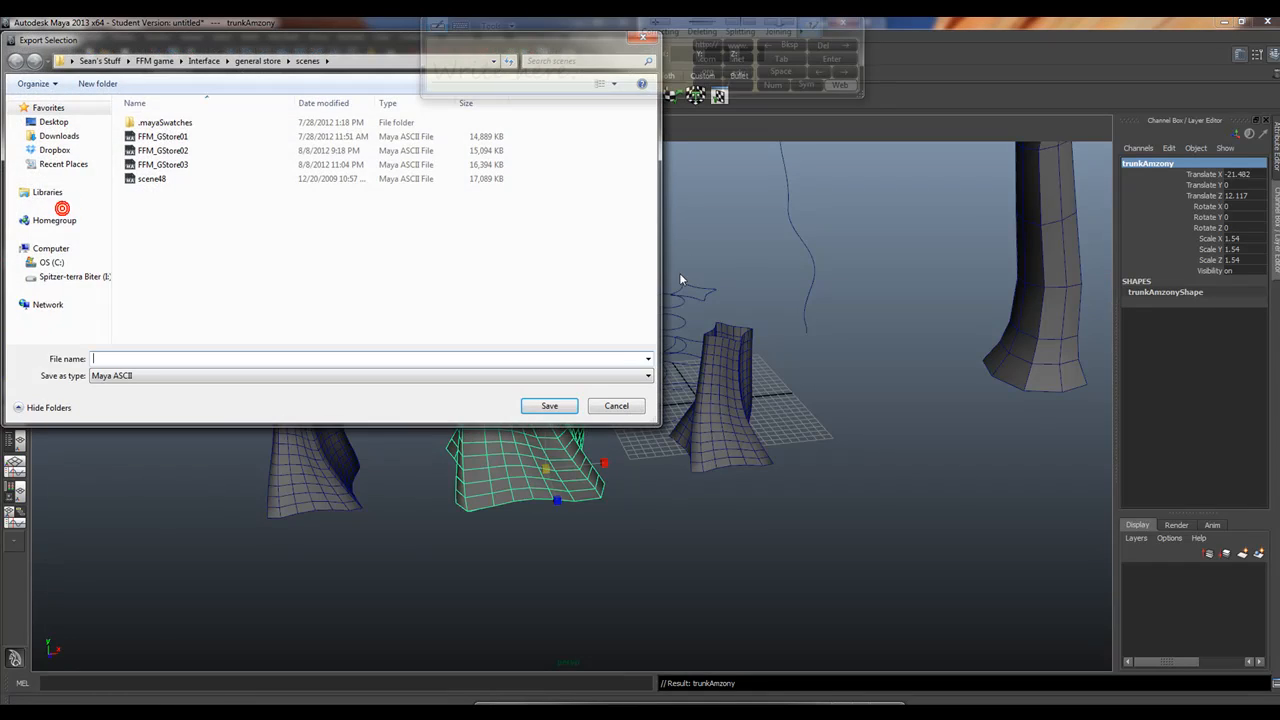
pyautogui.click(608, 406)
# Move the sculpted trunk onto the centre of the grid, at about X 2.17 and Z 0.52
pyautogui.keyDown('alt'); pyautogui.moveTo(646, 374); pyautogui.dragTo(613, 437); pyautogui.keyUp('alt')
pyautogui.click(17, 210)
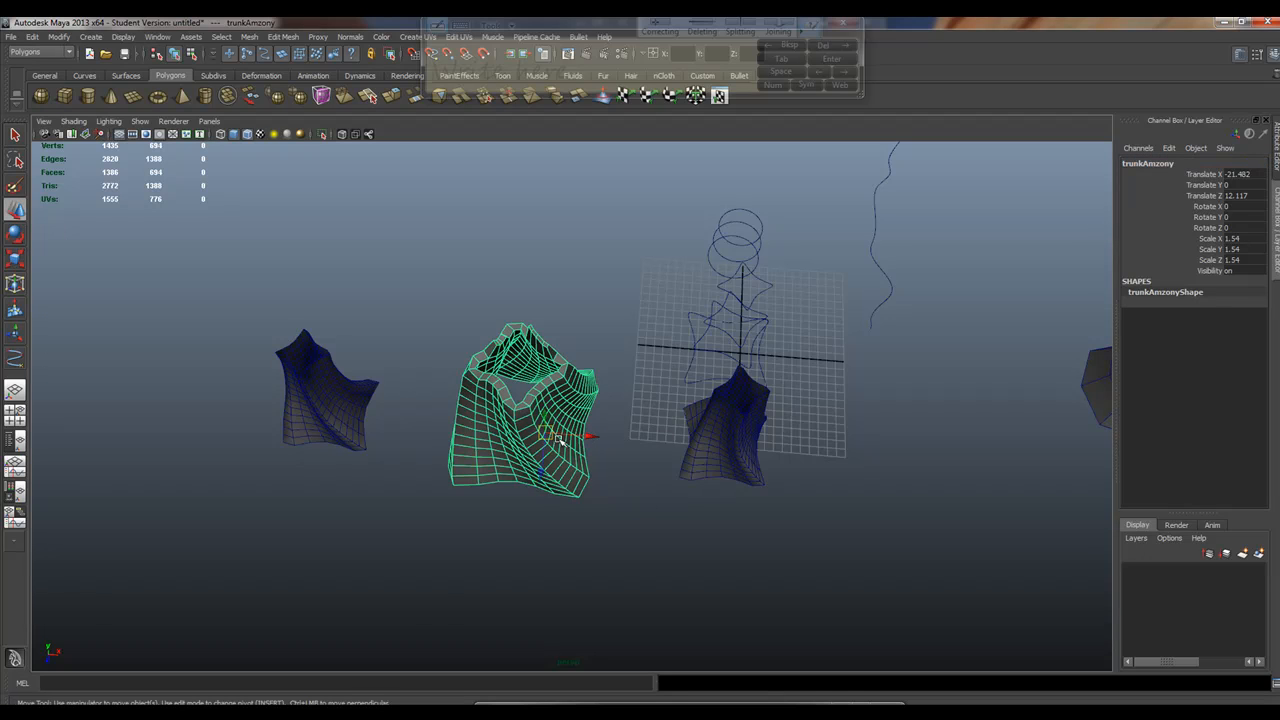
pyautogui.moveTo(588, 437); pyautogui.dragTo(785, 452)
pyautogui.keyDown('alt'); pyautogui.moveTo(882, 486); pyautogui.dragTo(737, 443); pyautogui.keyUp('alt')
pyautogui.moveTo(558, 553); pyautogui.dragTo(820, 509)
pyautogui.moveTo(812, 463); pyautogui.dragTo(783, 506)
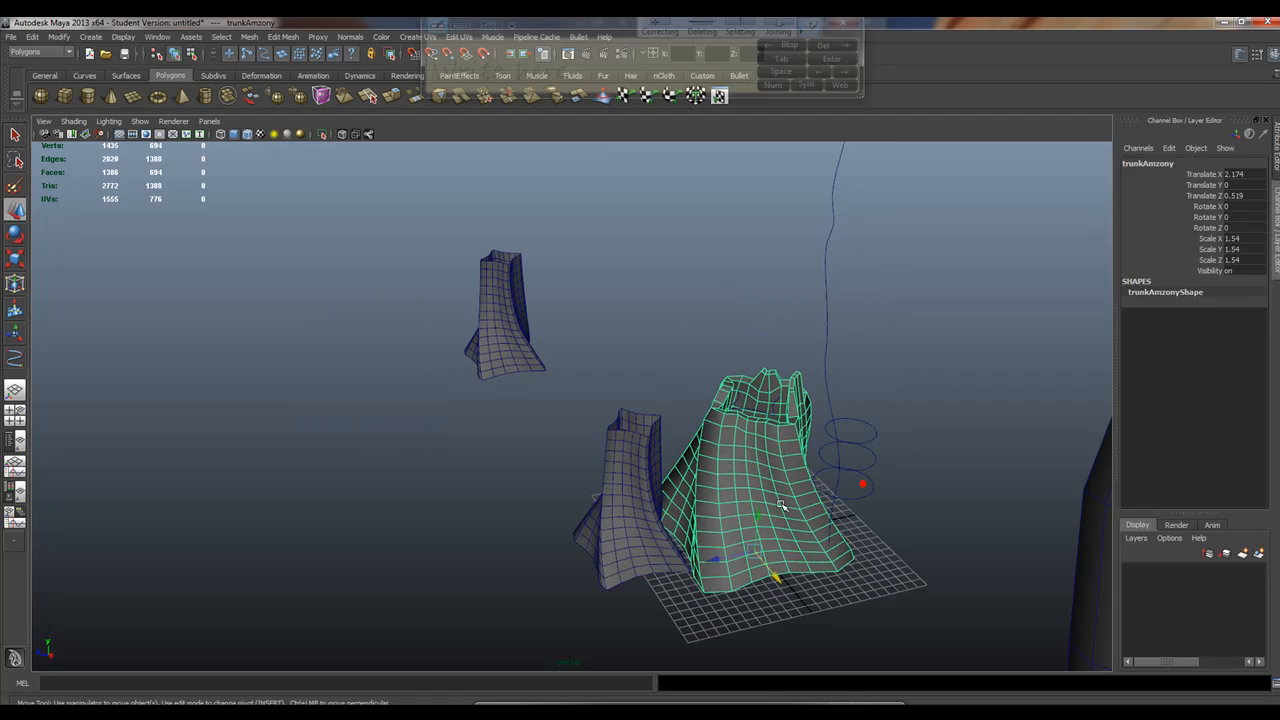
# Open the export options for the selected trunk and set the file type to OBJexport
pyautogui.click(12, 37)
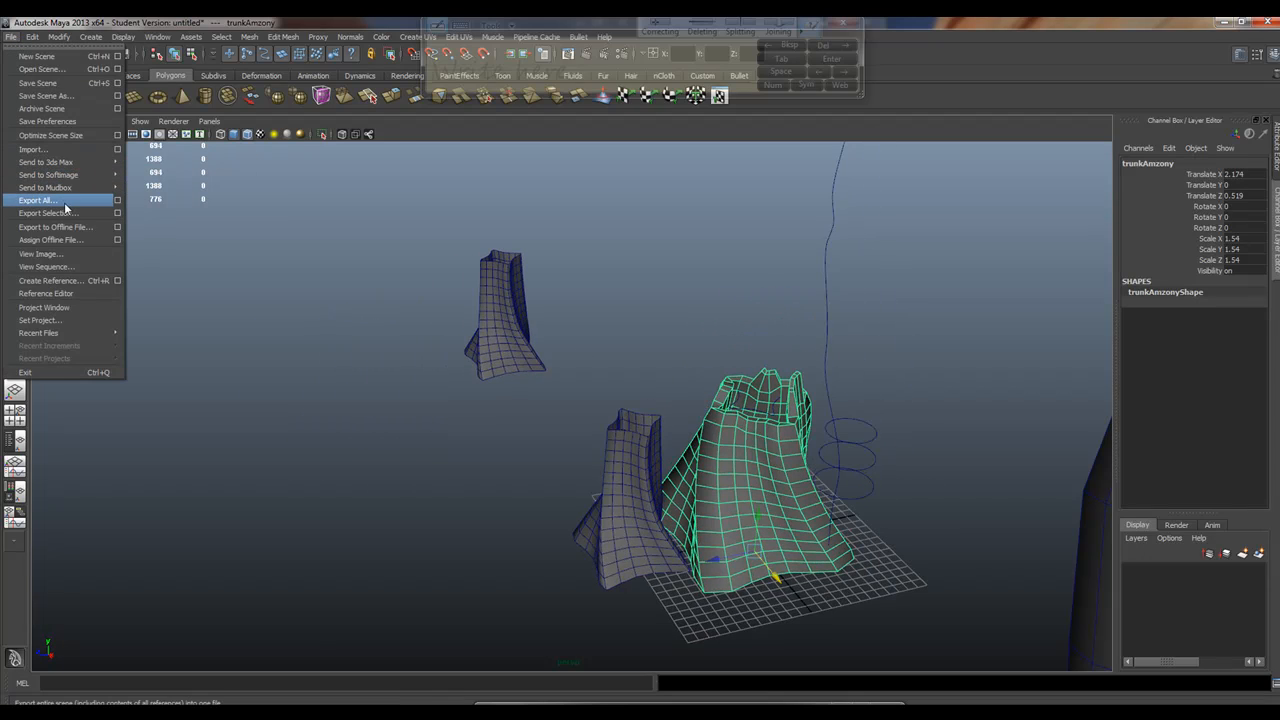
pyautogui.click(116, 216)
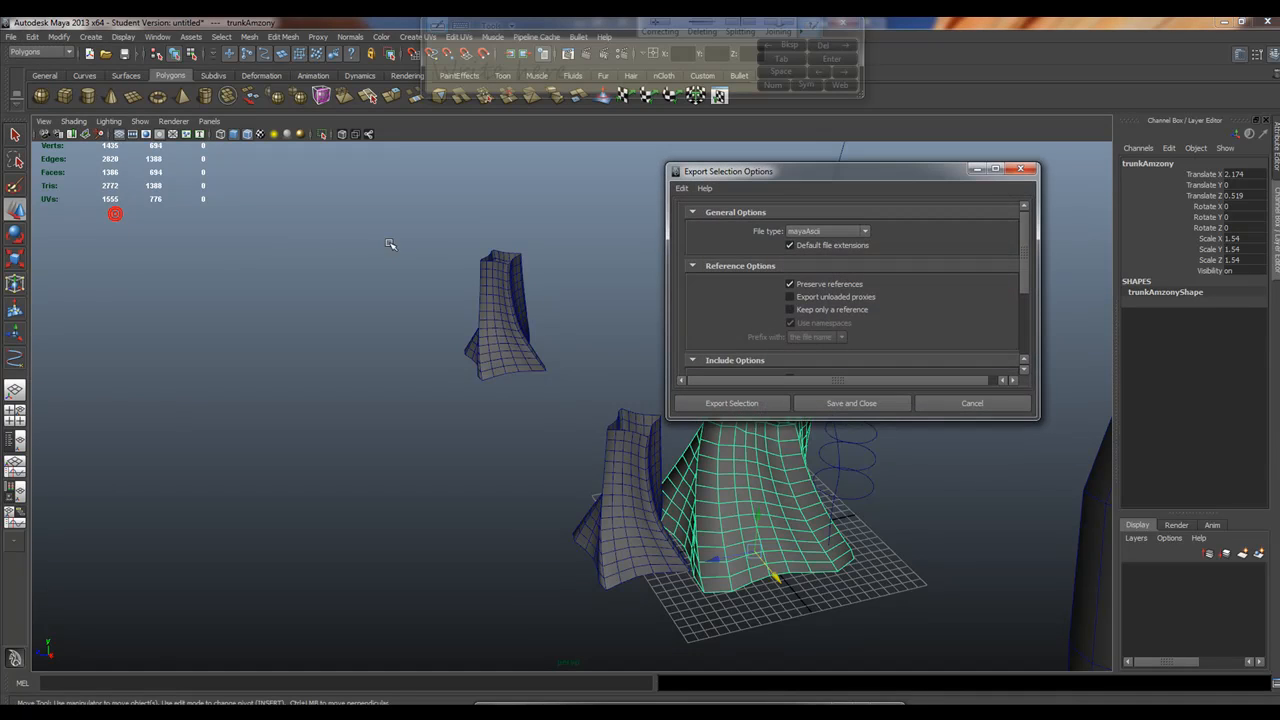
pyautogui.click(863, 230)
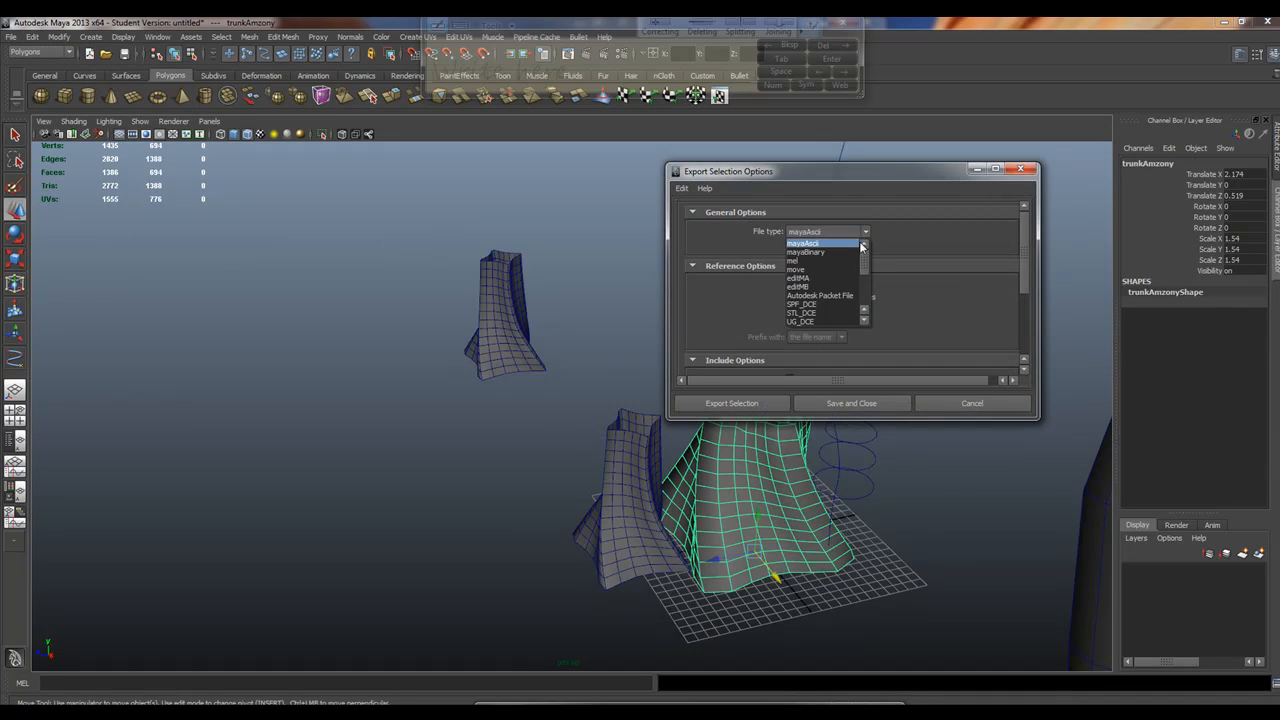
pyautogui.scroll(-2, 840, 295)
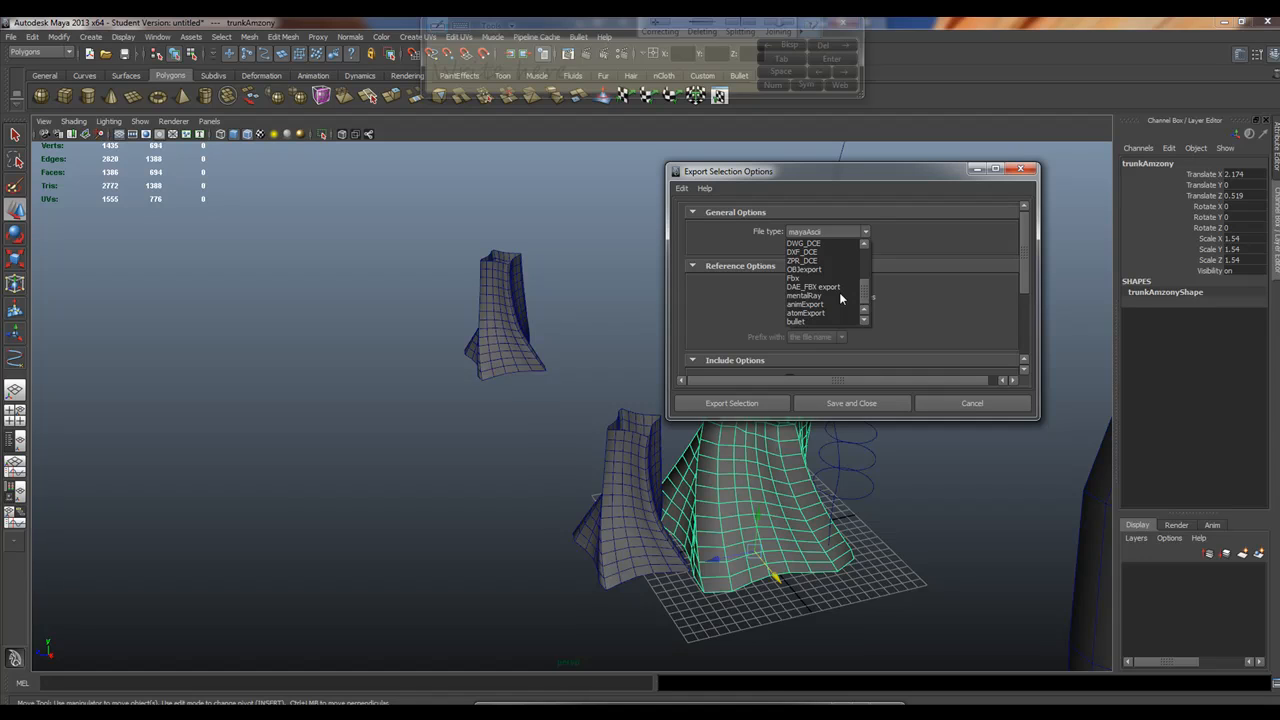
pyautogui.click(800, 269)
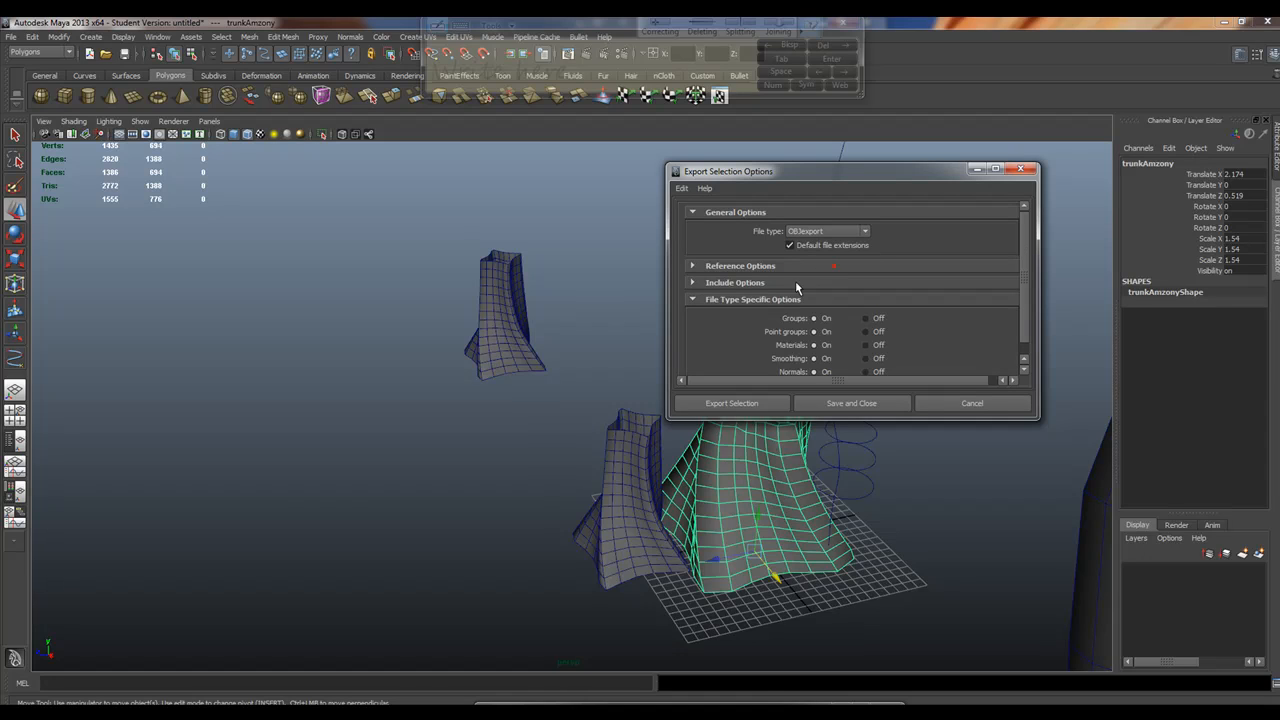
# Export the selected trunk to the Desktop under the file name trunk
pyautogui.click(731, 403)
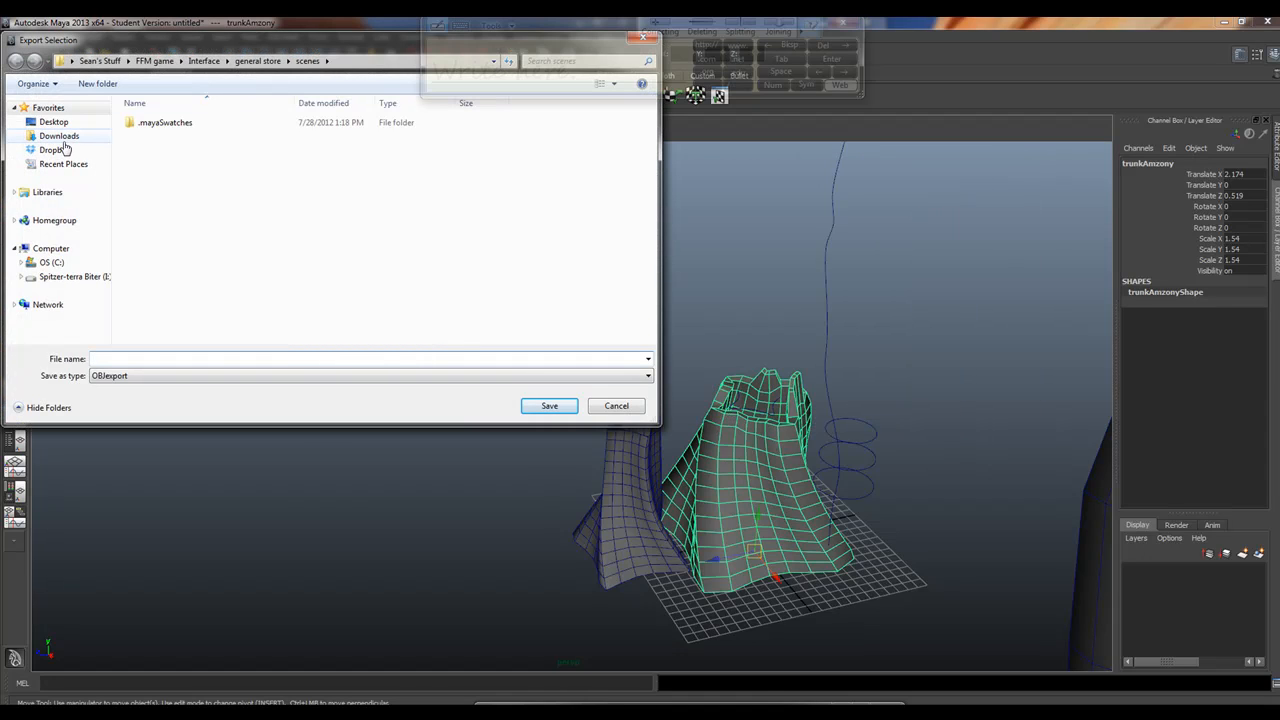
pyautogui.click(58, 123)
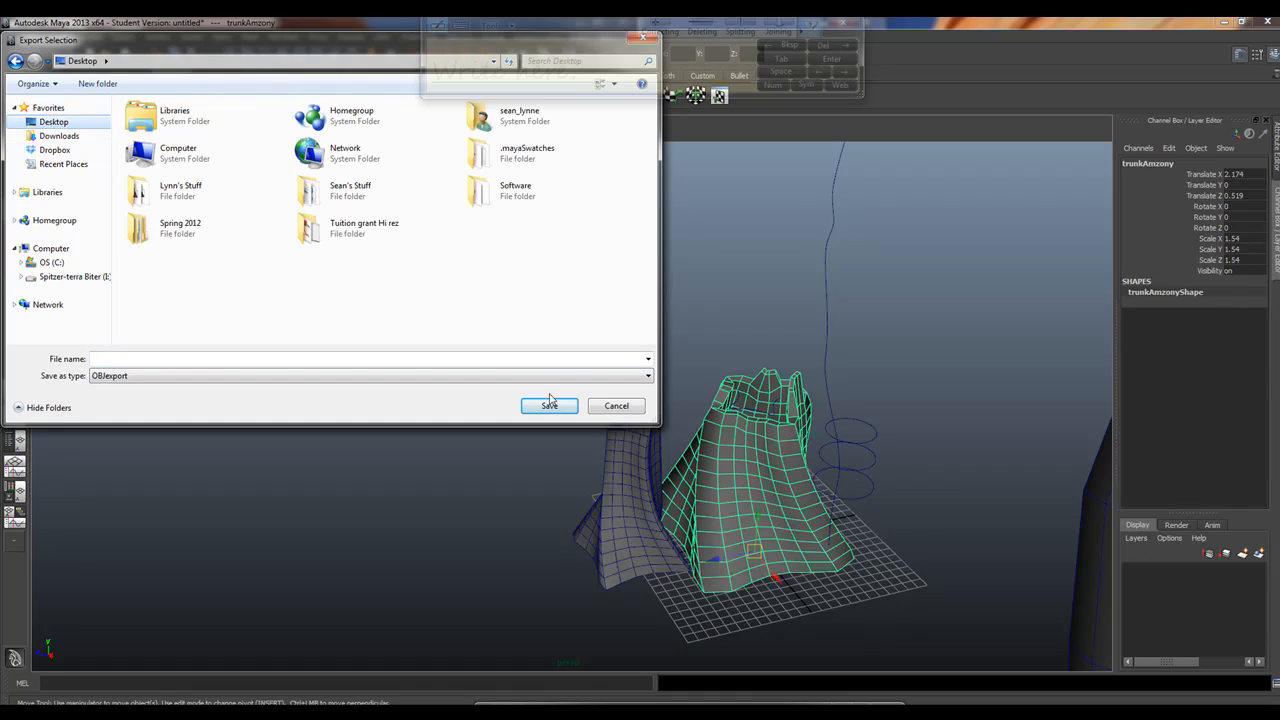
pyautogui.click(184, 356)
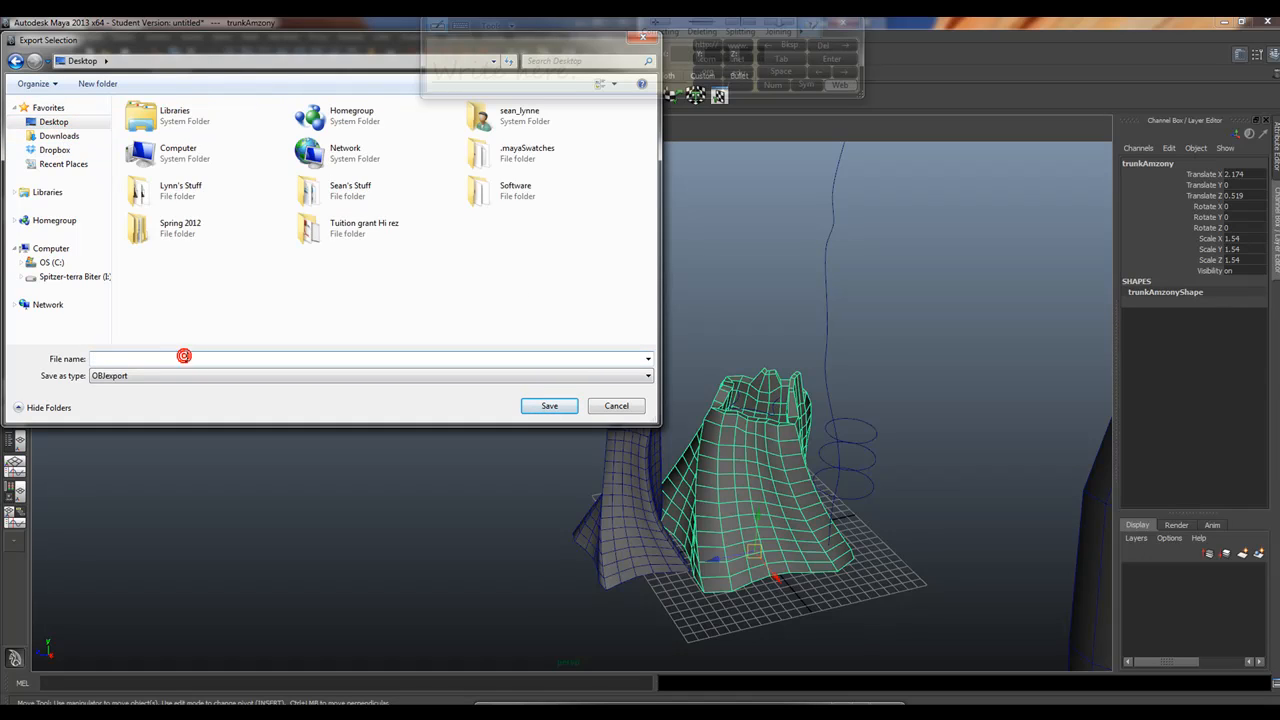
pyautogui.write('trunk')
pyautogui.click(540, 406)
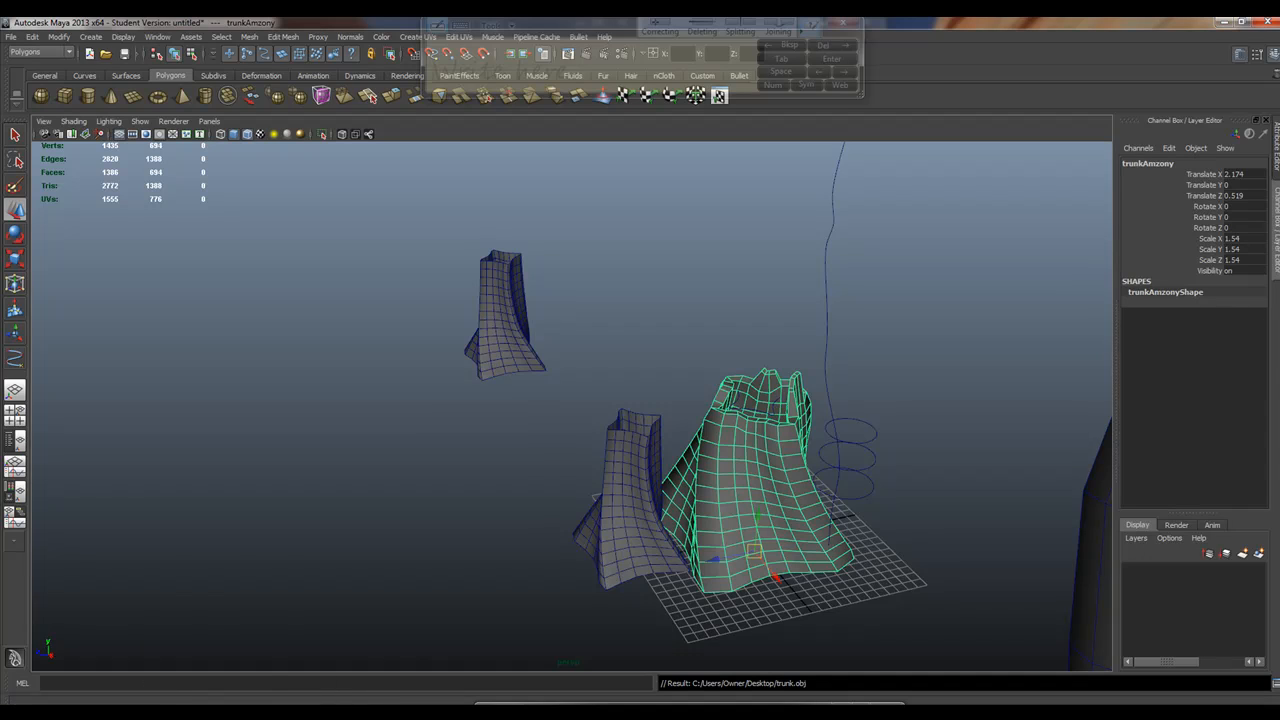
# Launch Sculptris Alpha 6 from the Pixologic program folder
pyautogui.press('super')
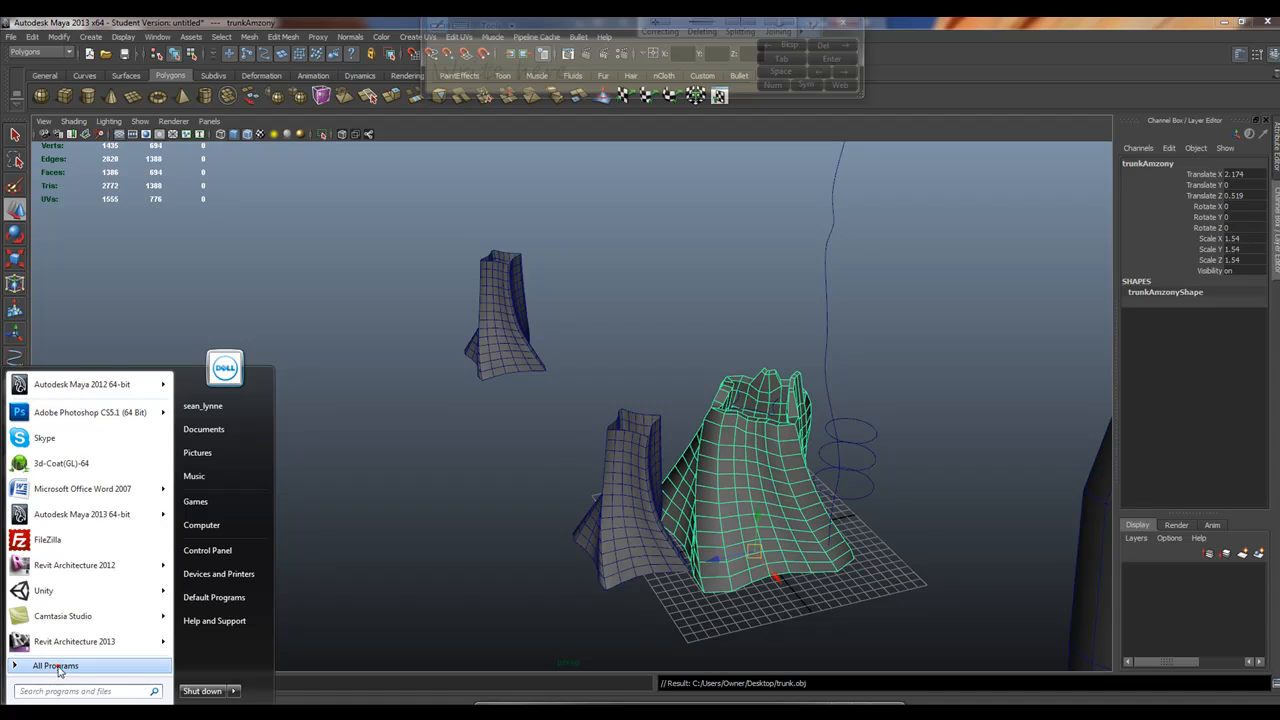
pyautogui.click(57, 665)
pyautogui.scroll(-7, 146, 514)
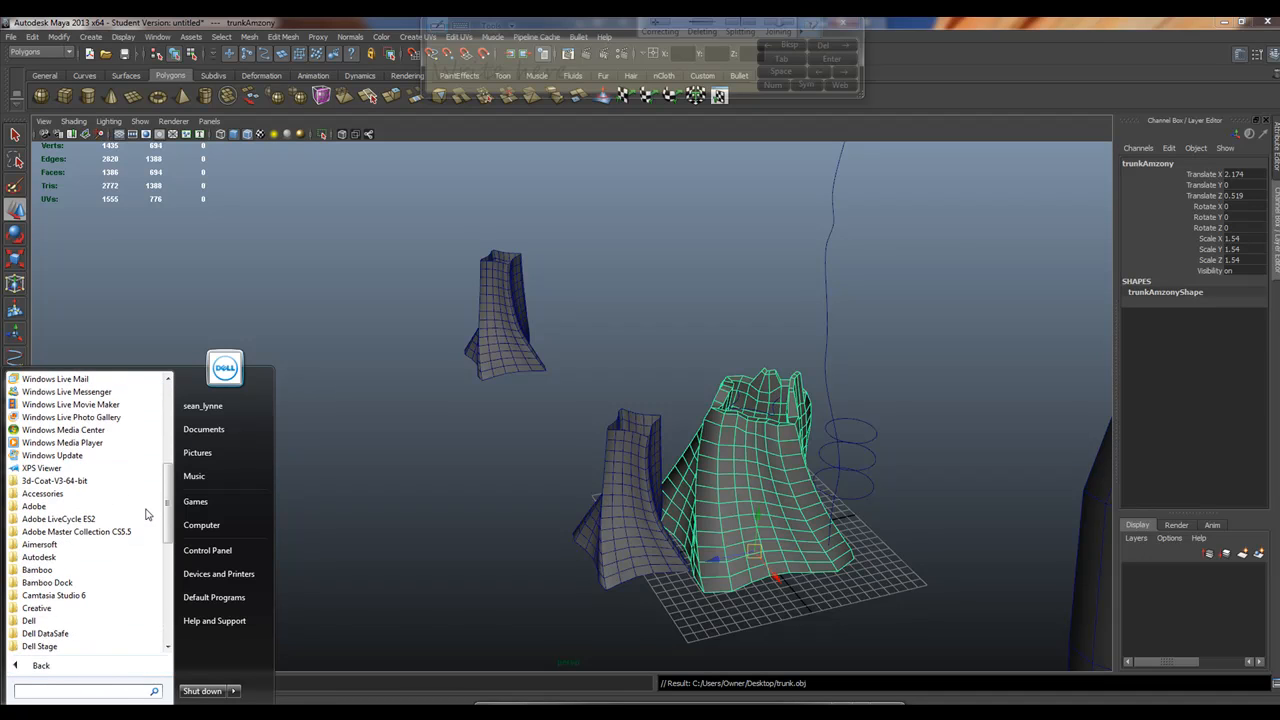
pyautogui.scroll(-6, 146, 514)
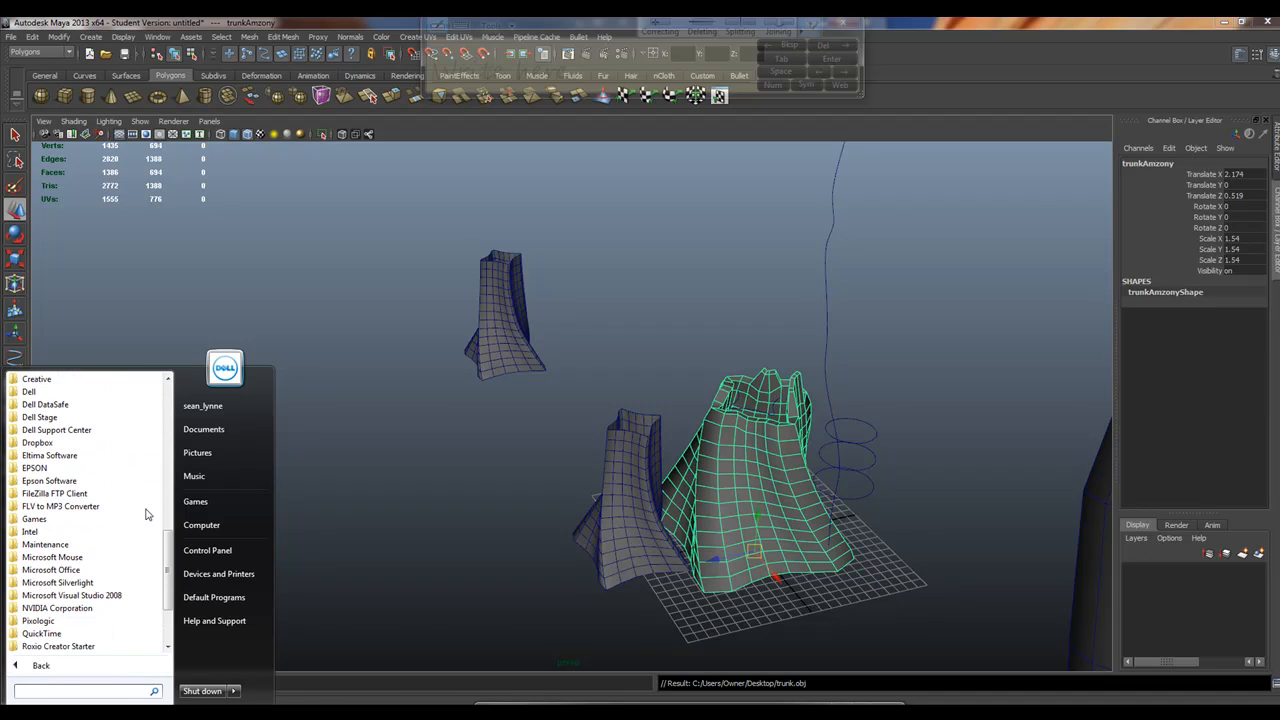
pyautogui.click(40, 621)
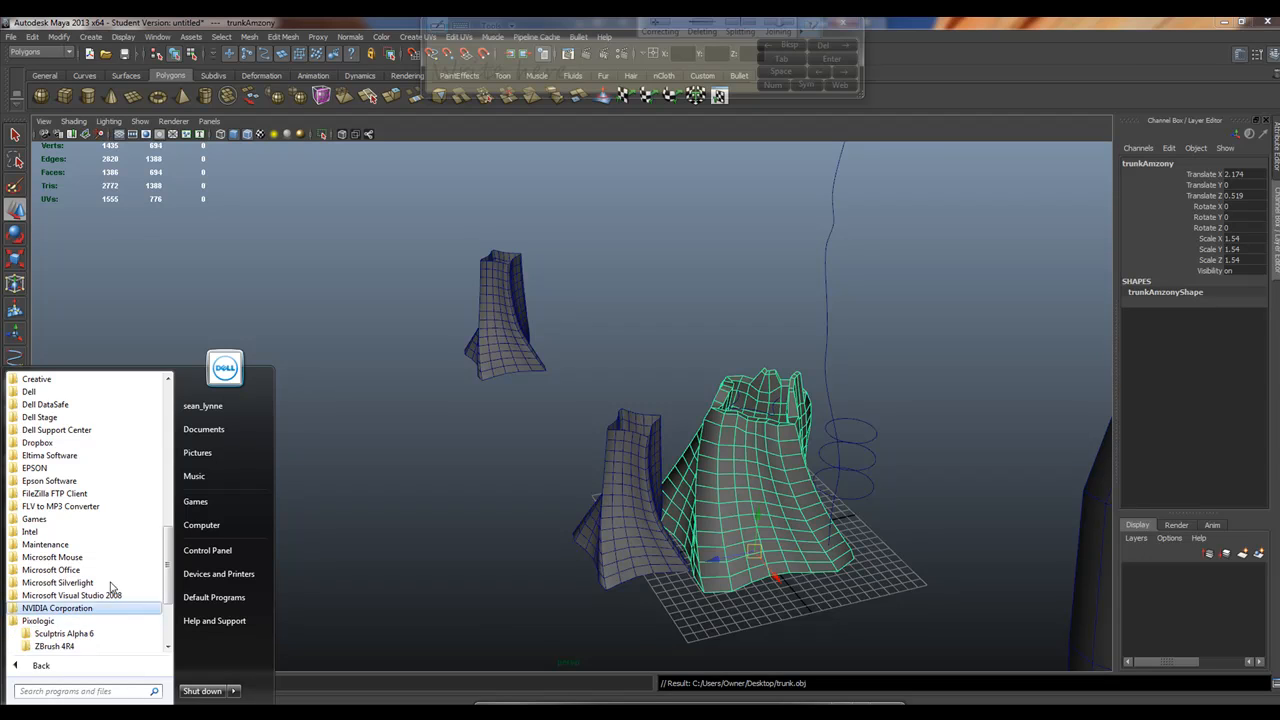
pyautogui.click(68, 633)
pyautogui.scroll(-3, 110, 588)
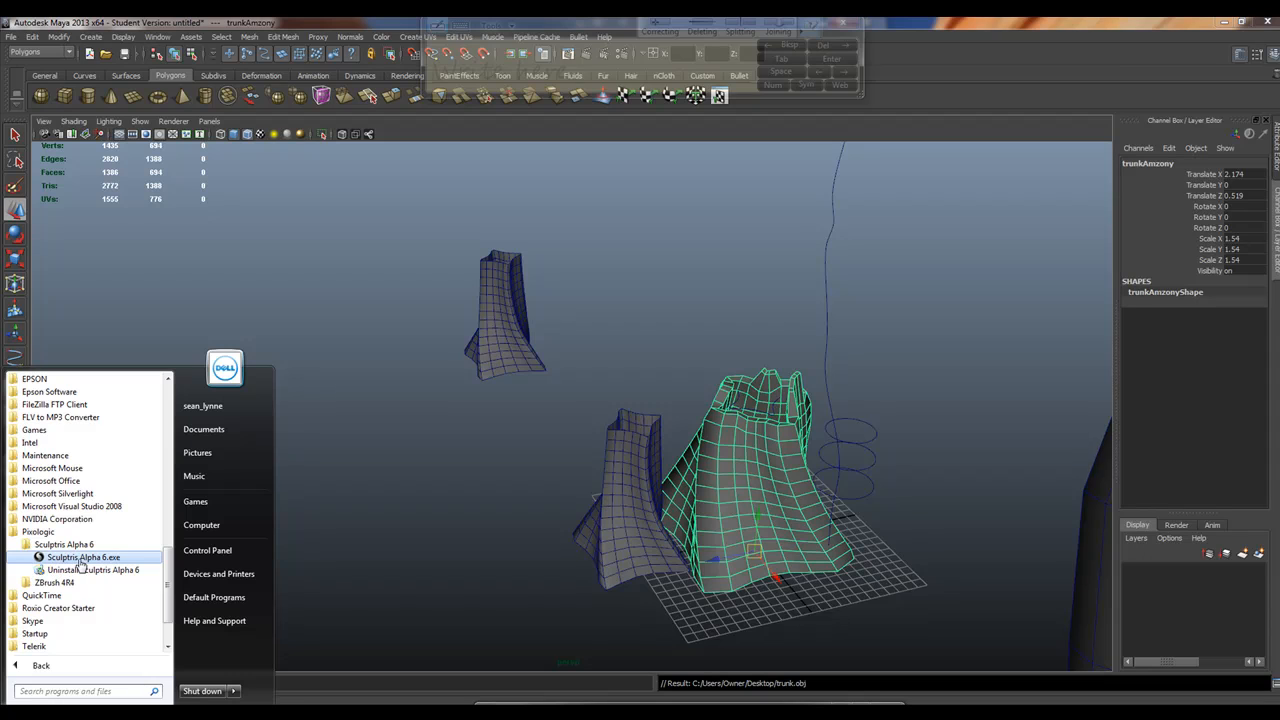
pyautogui.click(80, 559)
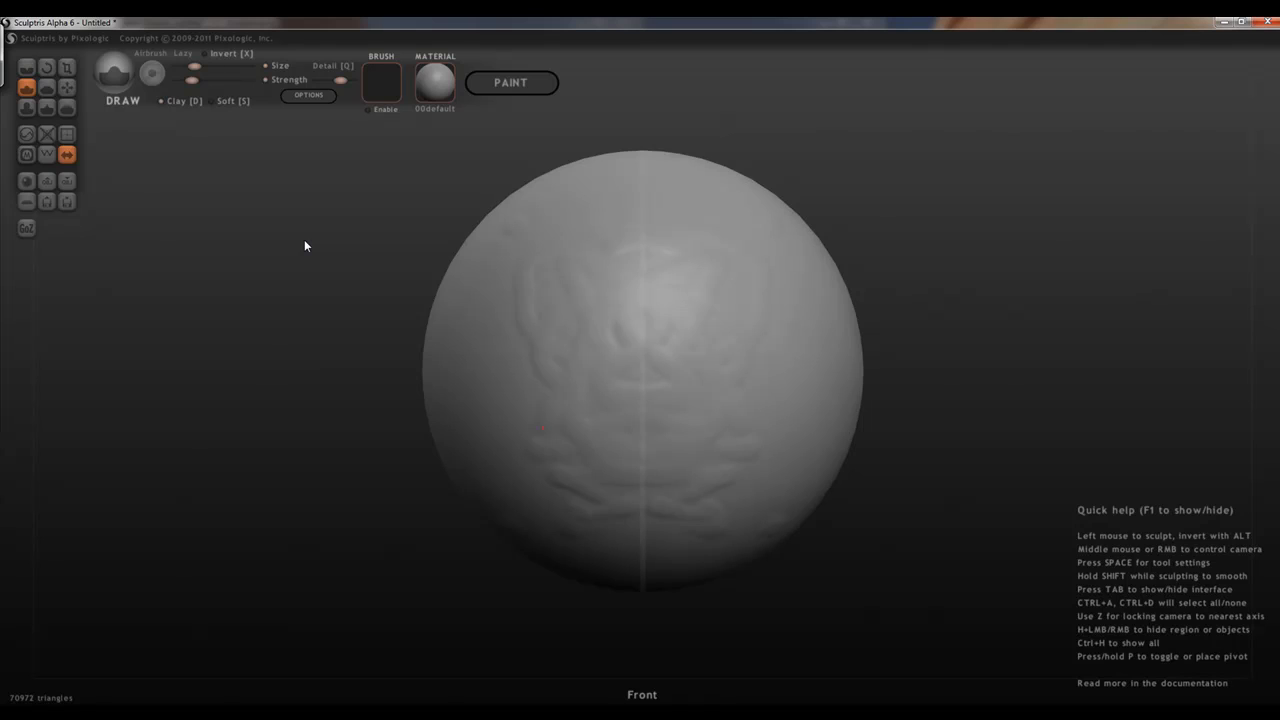
# Undo the sculpted strokes on the default sphere and inspect it from different angles
pyautogui.hotkey('ctrl', 'z')
pyautogui.moveTo(309, 357); pyautogui.dragTo(300, 372, button='right')
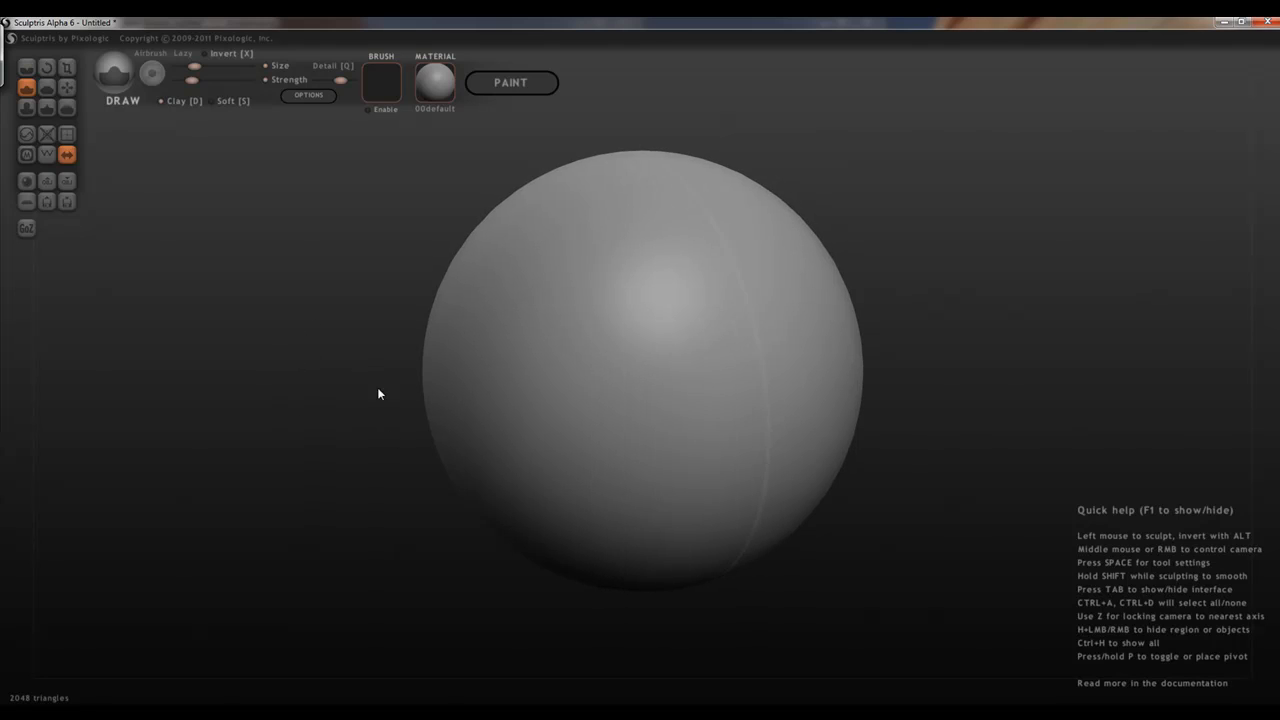
pyautogui.moveTo(377, 393); pyautogui.dragTo(416, 437, button='right')
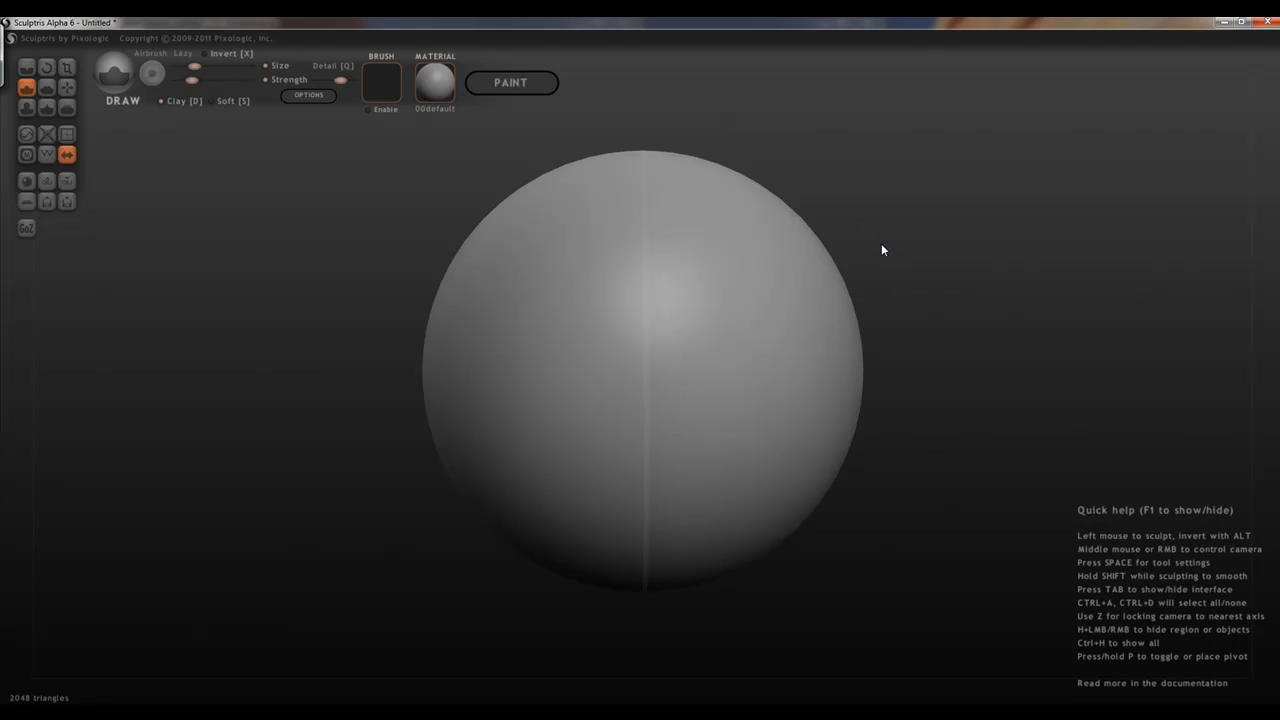
pyautogui.press('z')
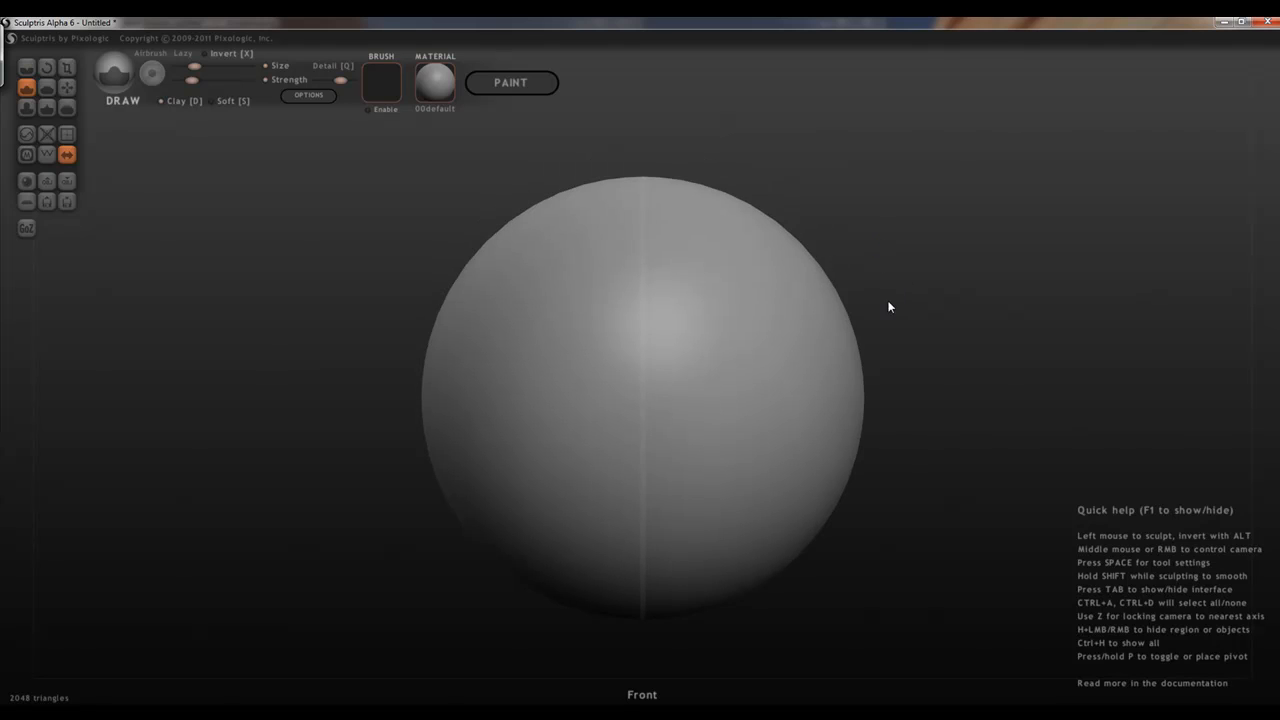
pyautogui.moveTo(889, 307); pyautogui.dragTo(843, 247)
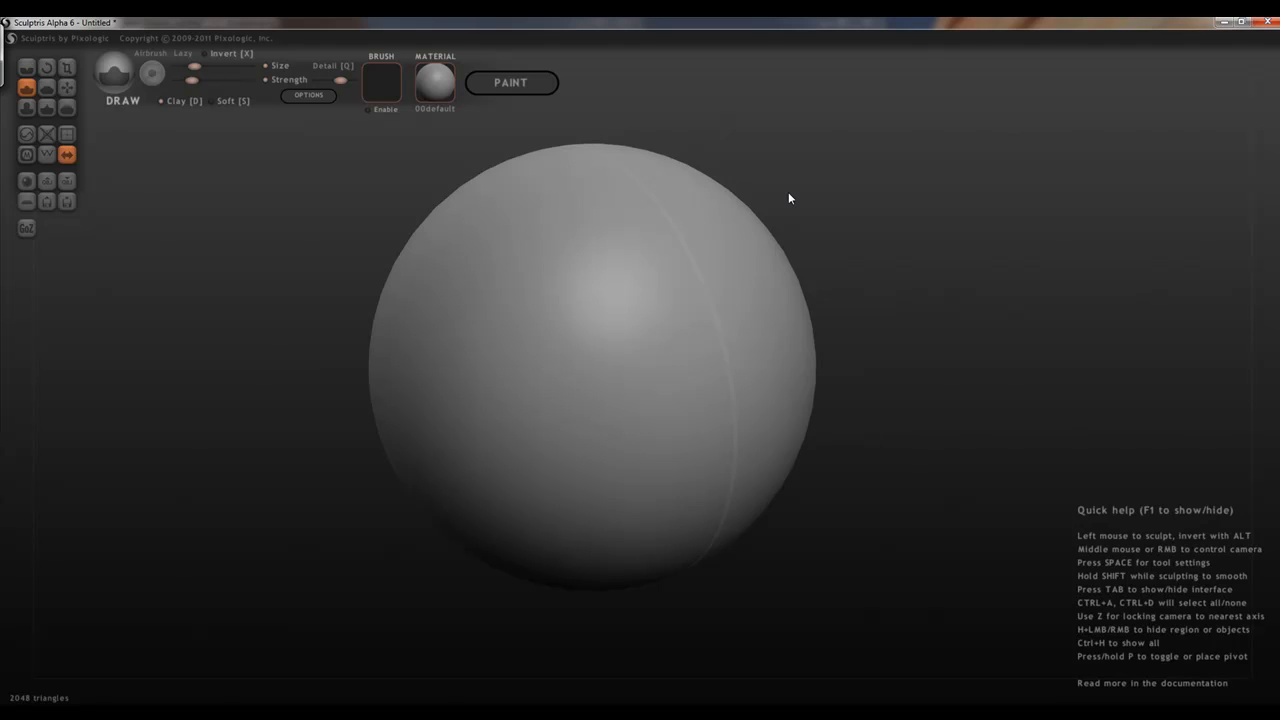
# Slightly raise the Draw brush's strength, size and detail
pyautogui.press('space')
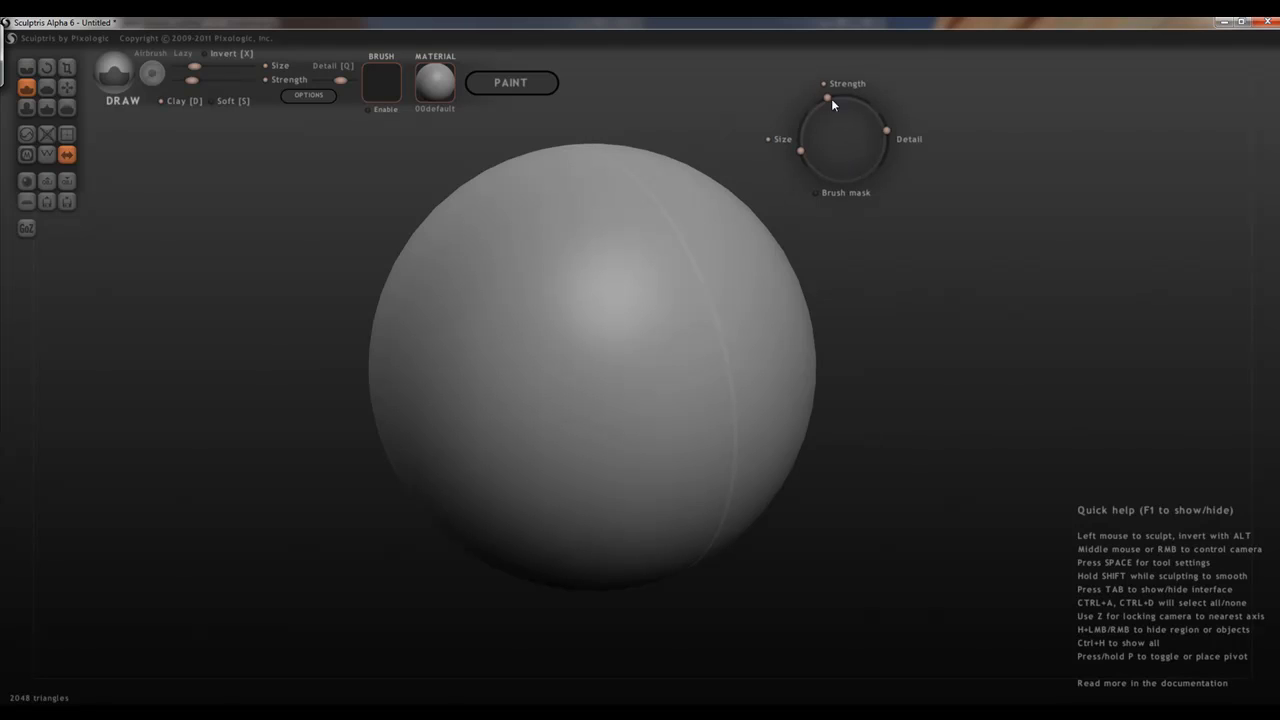
pyautogui.moveTo(828, 94)
pyautogui.mouseDown()
pyautogui.moveTo(862, 94)
pyautogui.moveTo(839, 96)
pyautogui.mouseUp()
pyautogui.moveTo(804, 145)
pyautogui.mouseDown()
pyautogui.moveTo(796, 131)
pyautogui.moveTo(798, 148)
pyautogui.mouseUp()
pyautogui.moveTo(886, 129)
pyautogui.mouseDown()
pyautogui.moveTo(887, 151)
pyautogui.moveTo(888, 121)
pyautogui.moveTo(895, 146)
pyautogui.moveTo(892, 132)
pyautogui.mouseUp()
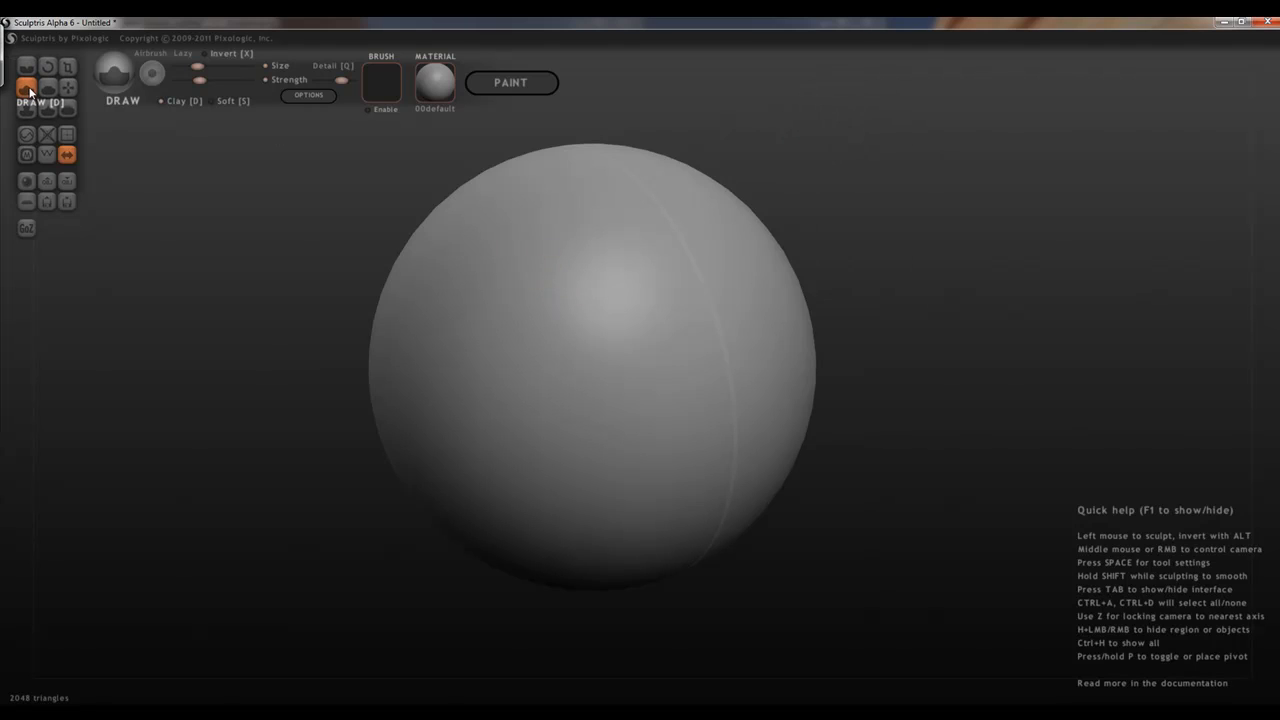
# Pull symmetric horns, a snout, a top ridge and bulging lower sides out of the sphere with the Grab tool
pyautogui.click(66, 88)
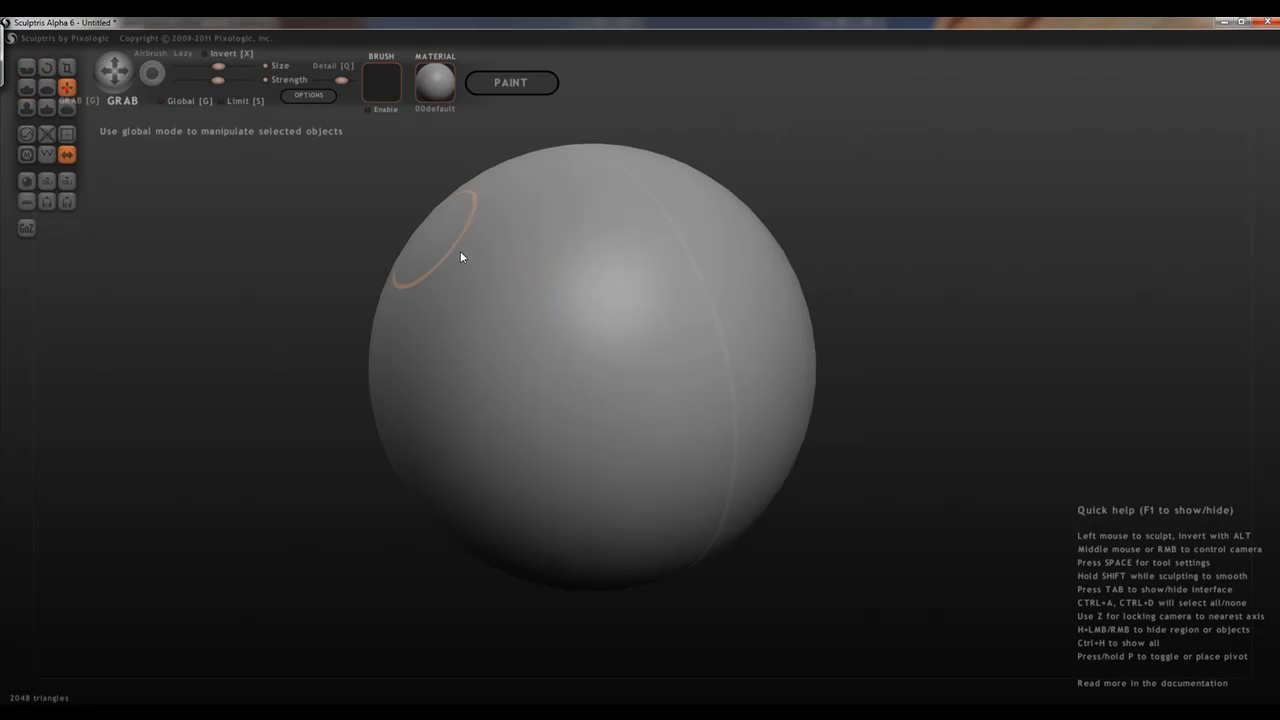
pyautogui.moveTo(736, 261)
pyautogui.mouseDown()
pyautogui.moveTo(884, 221)
pyautogui.moveTo(1015, 212)
pyautogui.mouseUp()
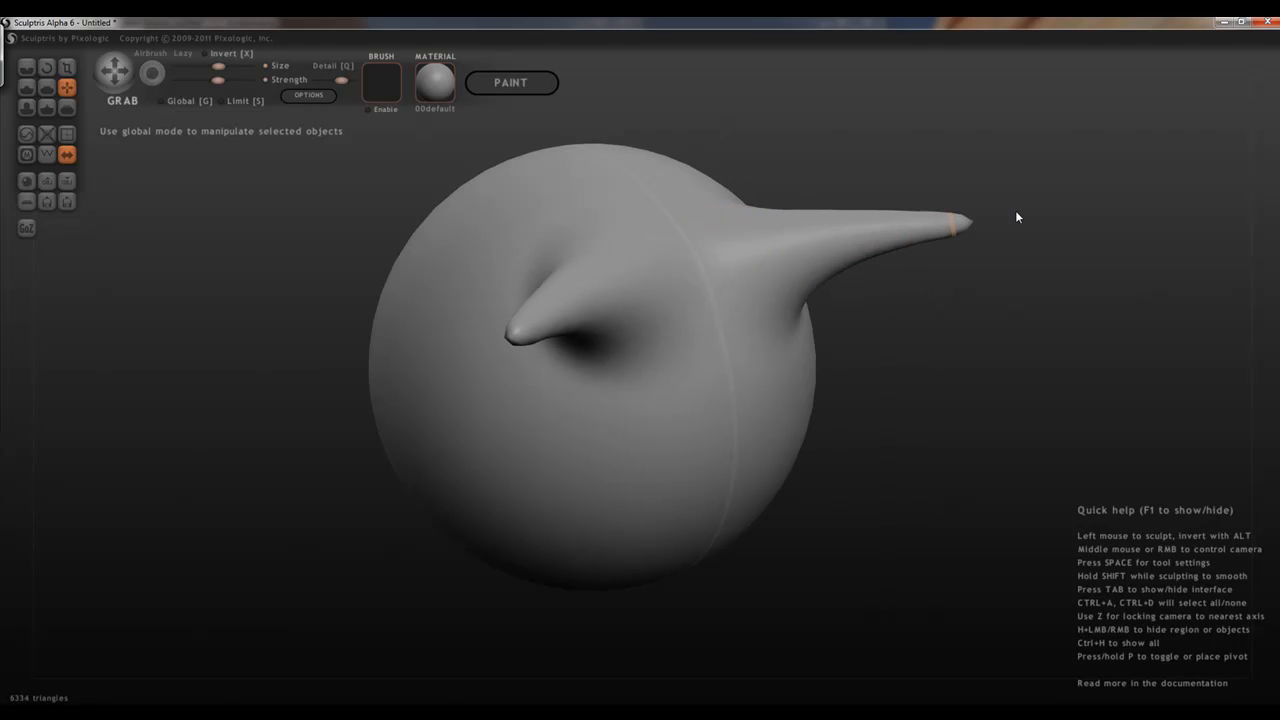
pyautogui.moveTo(725, 335); pyautogui.dragTo(872, 499)
pyautogui.moveTo(654, 211); pyautogui.dragTo(660, 157)
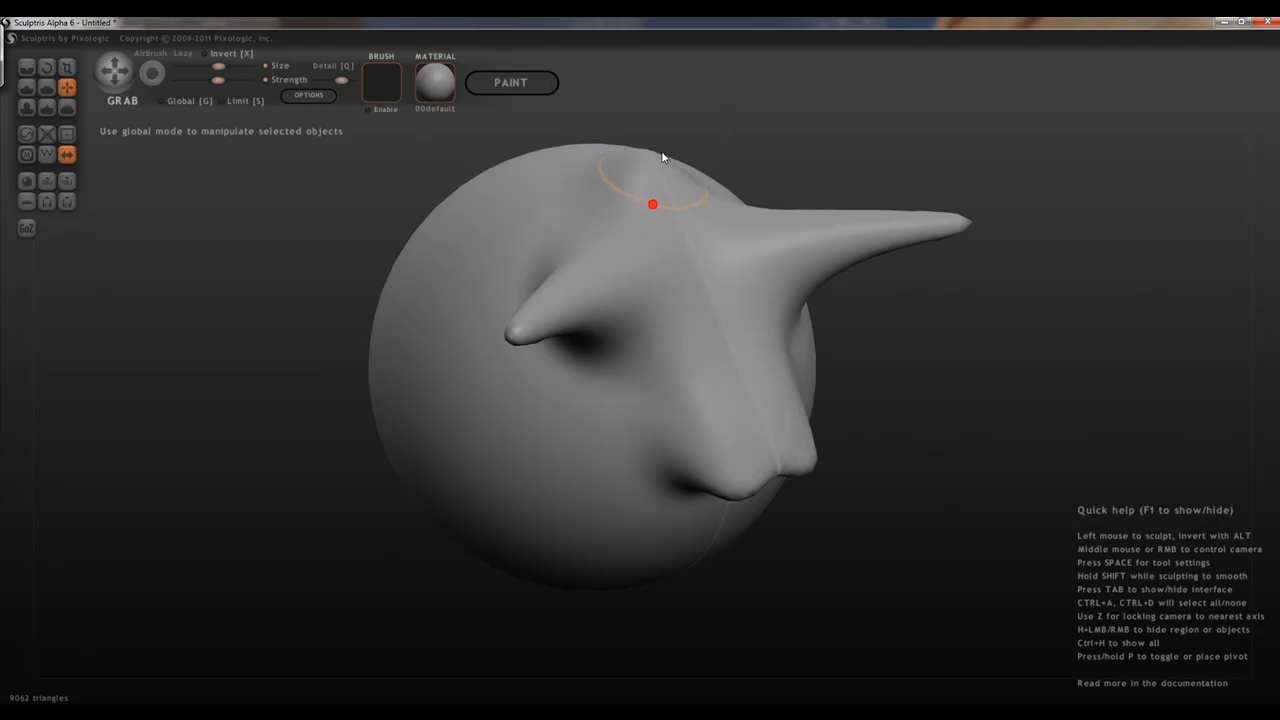
pyautogui.moveTo(591, 503)
pyautogui.mouseDown()
pyautogui.moveTo(549, 541)
pyautogui.moveTo(476, 439)
pyautogui.moveTo(414, 431)
pyautogui.moveTo(386, 470)
pyautogui.moveTo(469, 491)
pyautogui.moveTo(471, 520)
pyautogui.mouseUp()
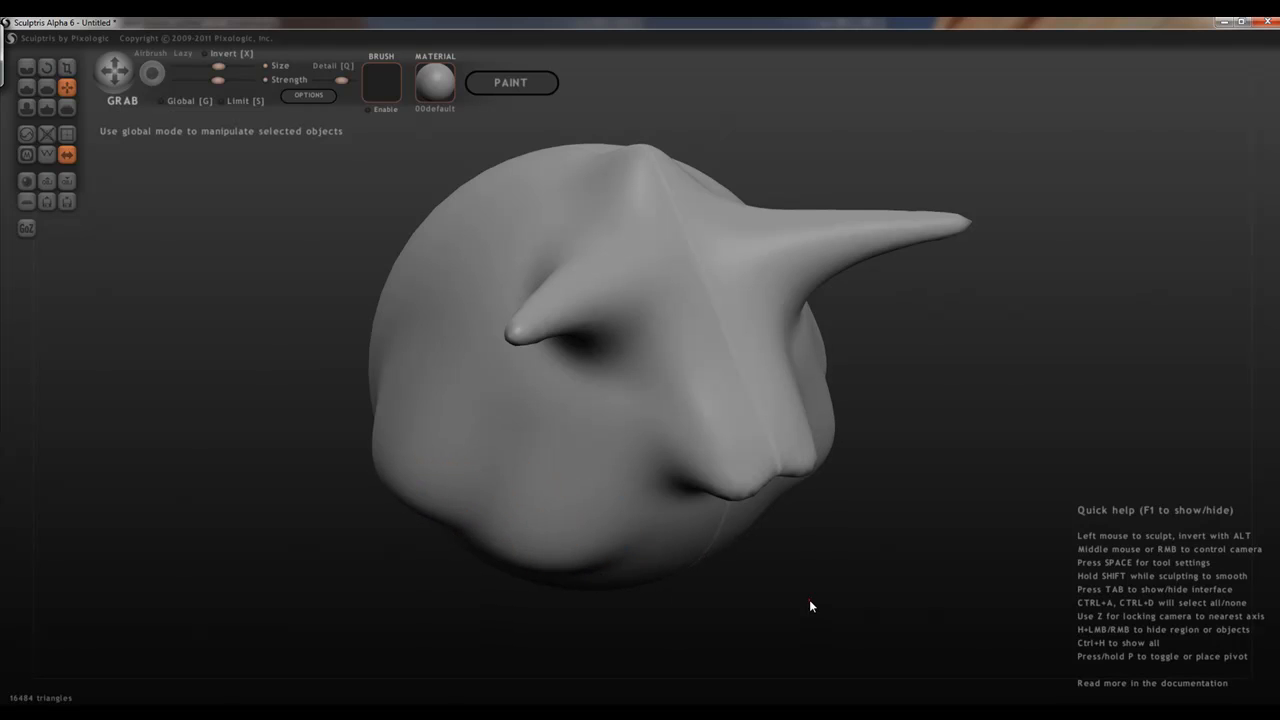
pyautogui.moveTo(811, 606)
pyautogui.mouseDown()
pyautogui.moveTo(686, 583)
pyautogui.moveTo(874, 503)
pyautogui.moveTo(808, 488)
pyautogui.moveTo(766, 400)
pyautogui.moveTo(909, 389)
pyautogui.moveTo(938, 512)
pyautogui.moveTo(656, 449)
pyautogui.moveTo(568, 458)
pyautogui.moveTo(886, 423)
pyautogui.moveTo(934, 449)
pyautogui.moveTo(860, 475)
pyautogui.moveTo(794, 451)
pyautogui.mouseUp()
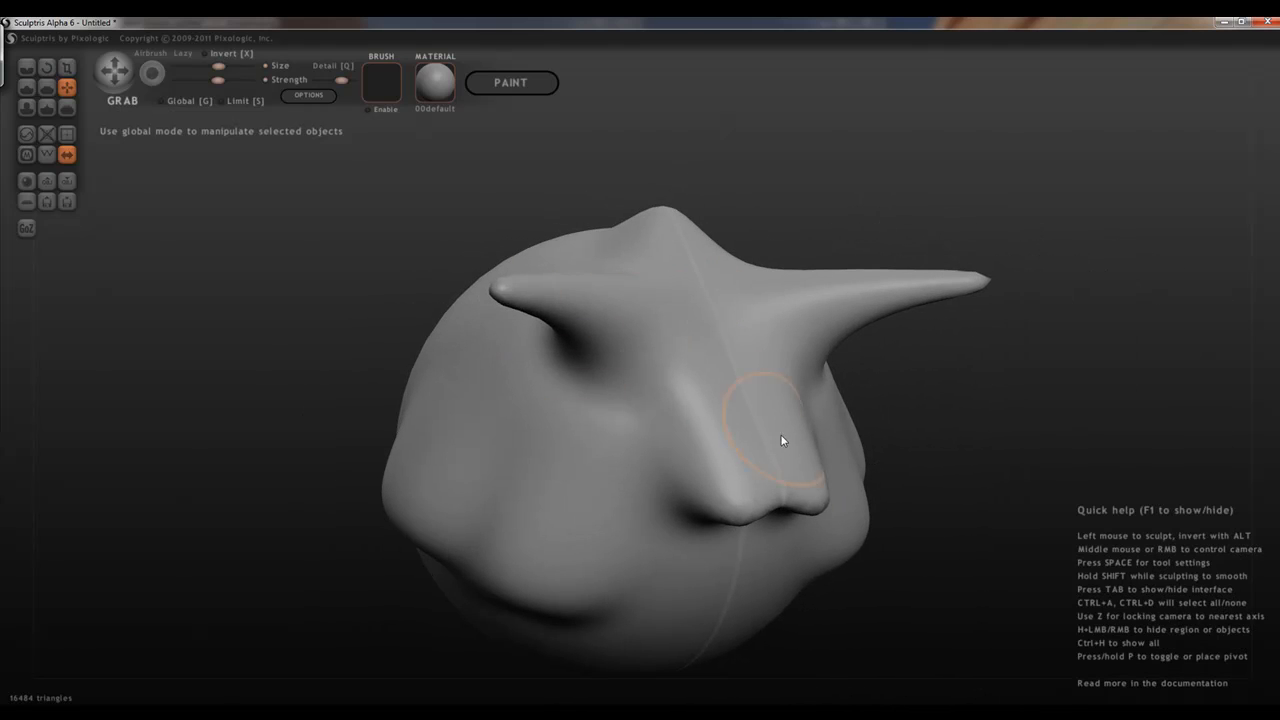
# Undo all the Grab deformations on the sphere
pyautogui.hotkey('ctrl', 'z')
pyautogui.hotkey('ctrl', 'z')
pyautogui.hotkey('ctrl', 'z')
pyautogui.hotkey('ctrl', 'z')
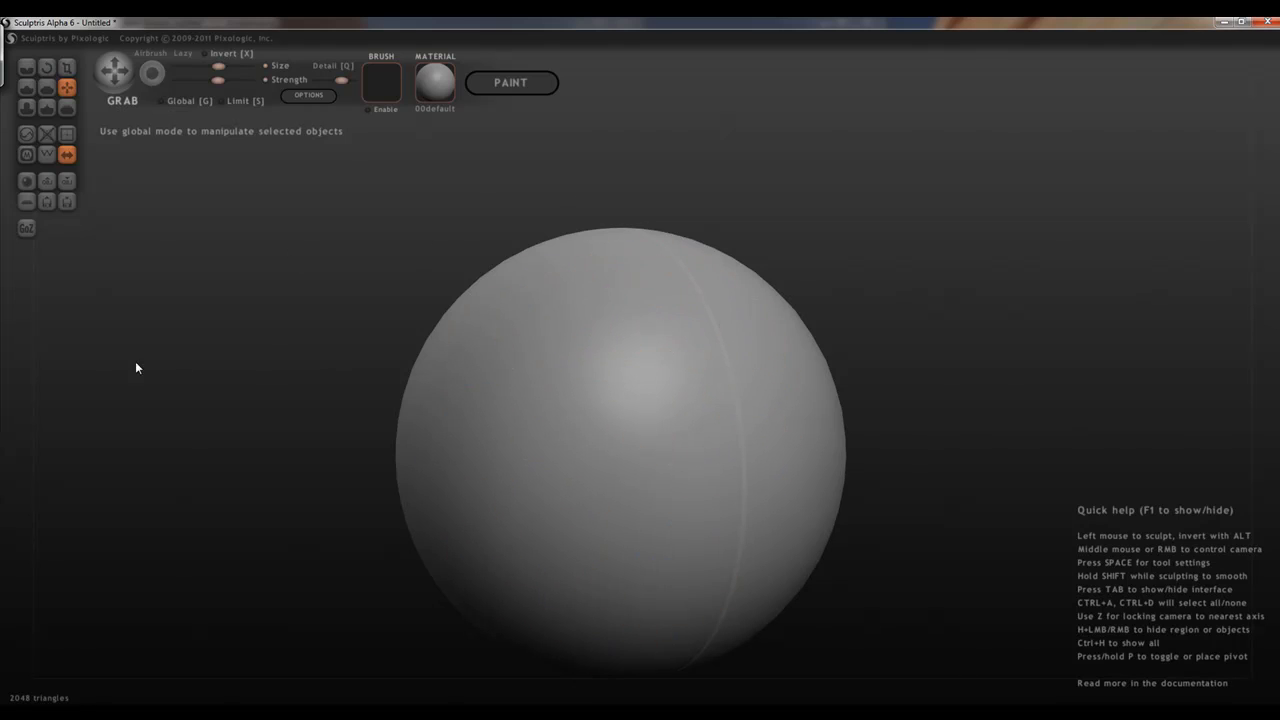
# Review the sculpt options and close them without changes
pyautogui.click(302, 95)
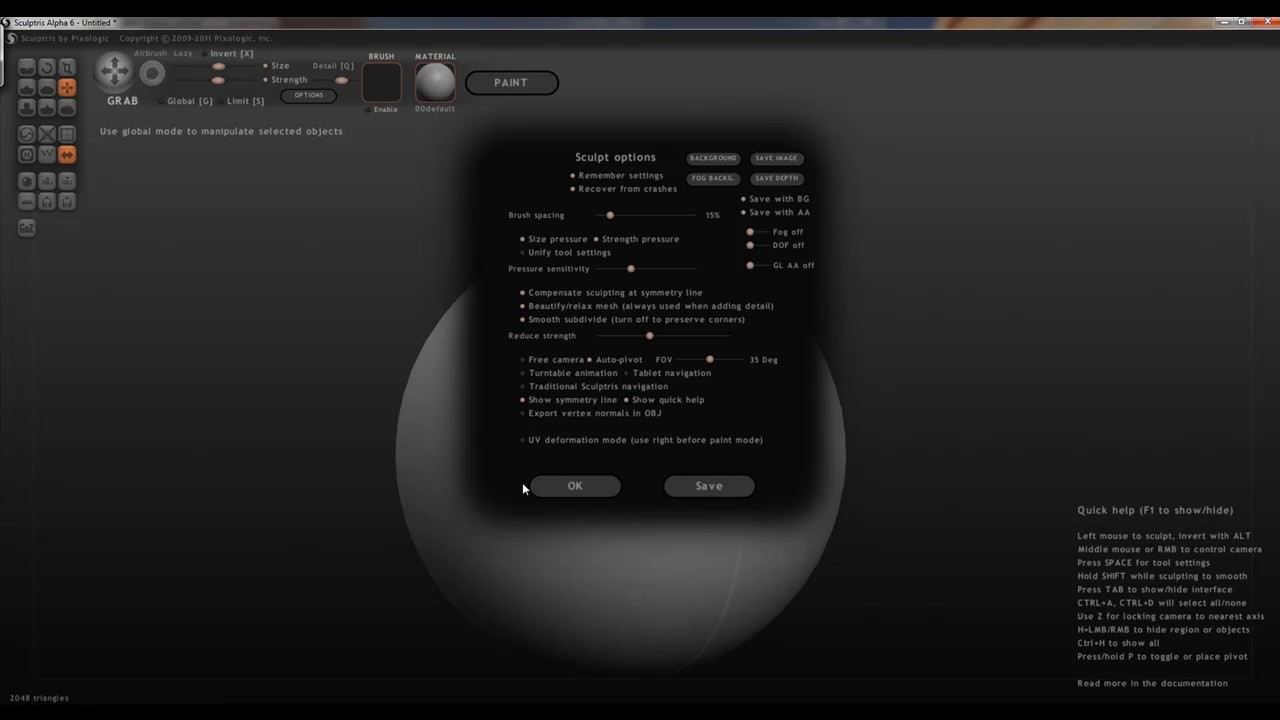
pyautogui.click(570, 487)
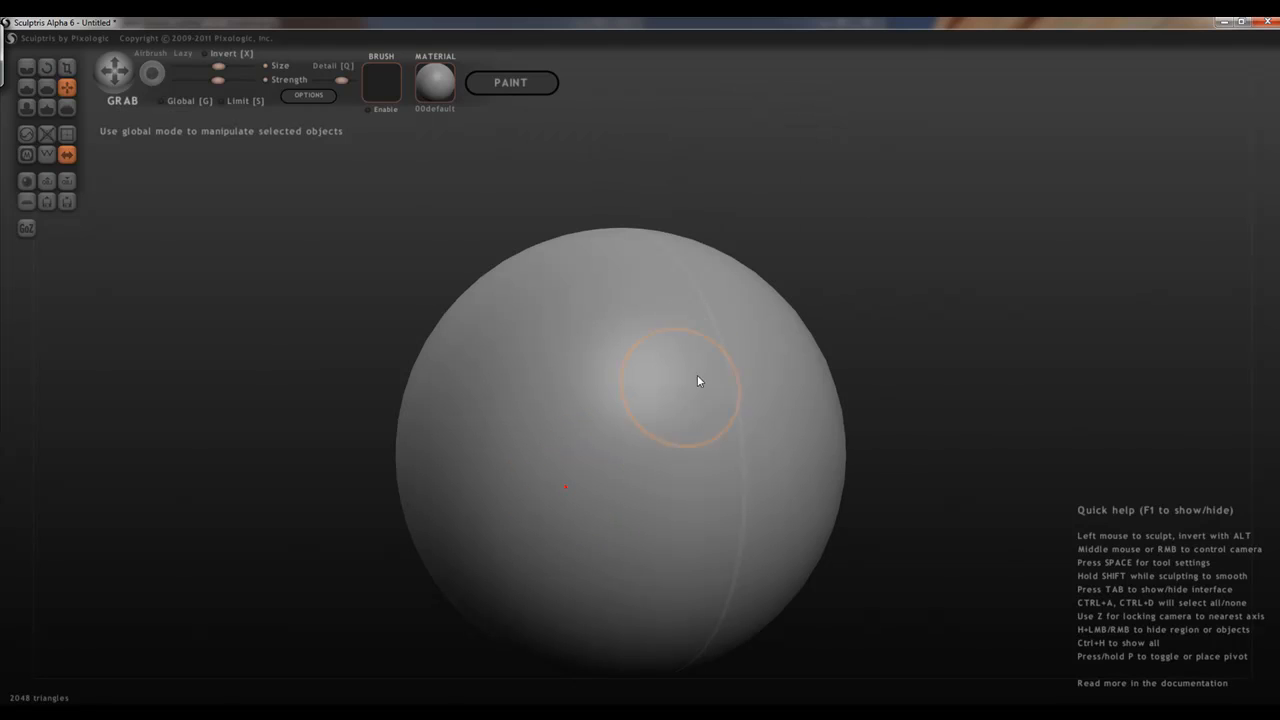
# Import trunk.obj from the Desktop as a new scene, discarding the current sphere and declining paint mode
pyautogui.click(48, 182)
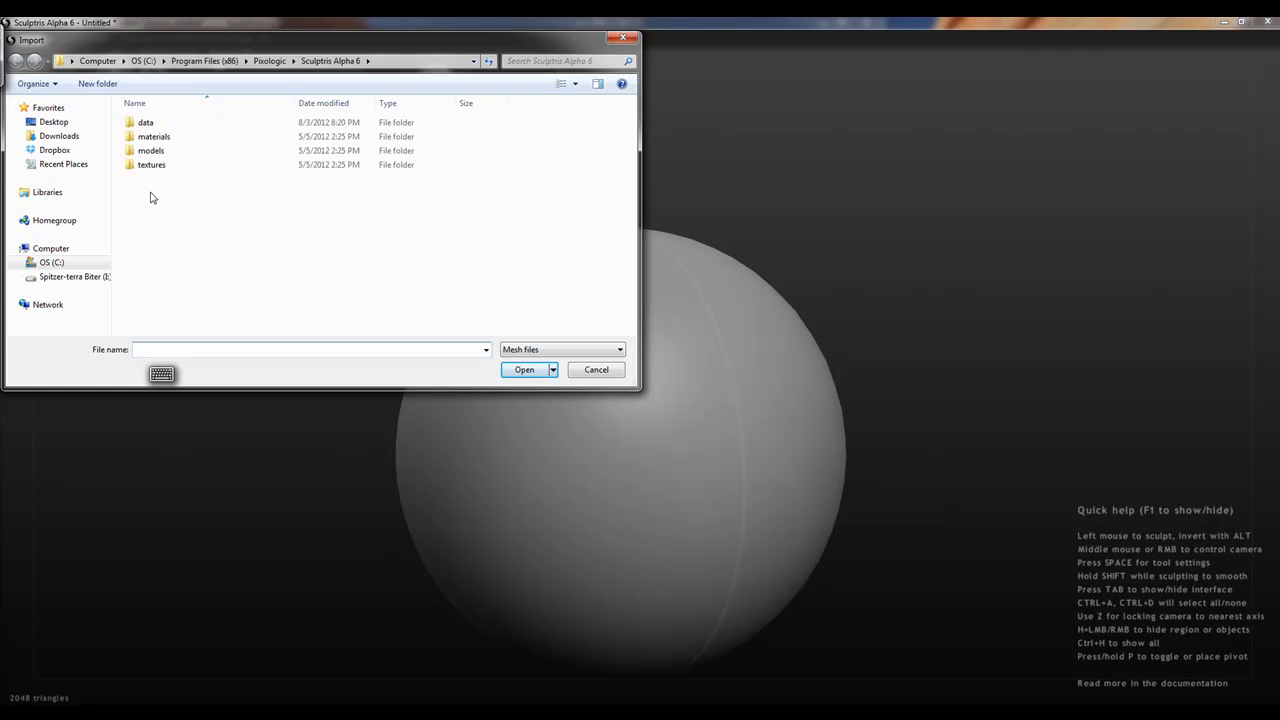
pyautogui.click(60, 123)
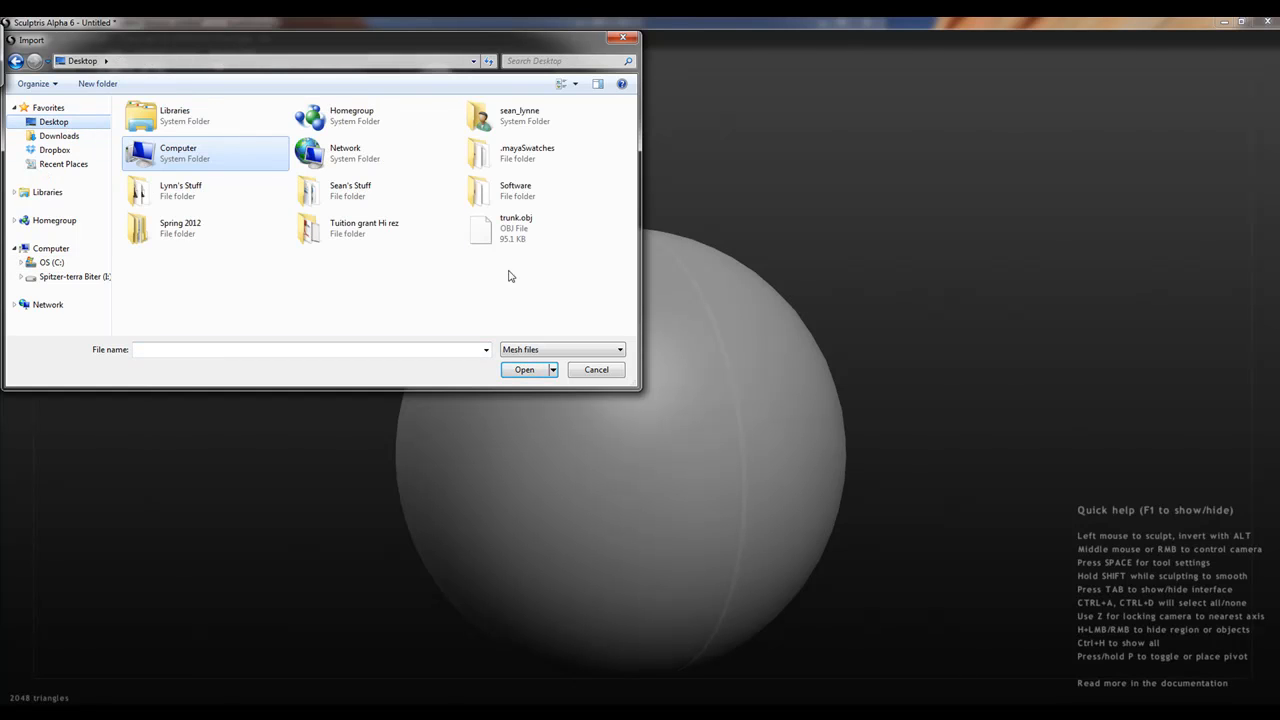
pyautogui.click(480, 232)
pyautogui.click(524, 370)
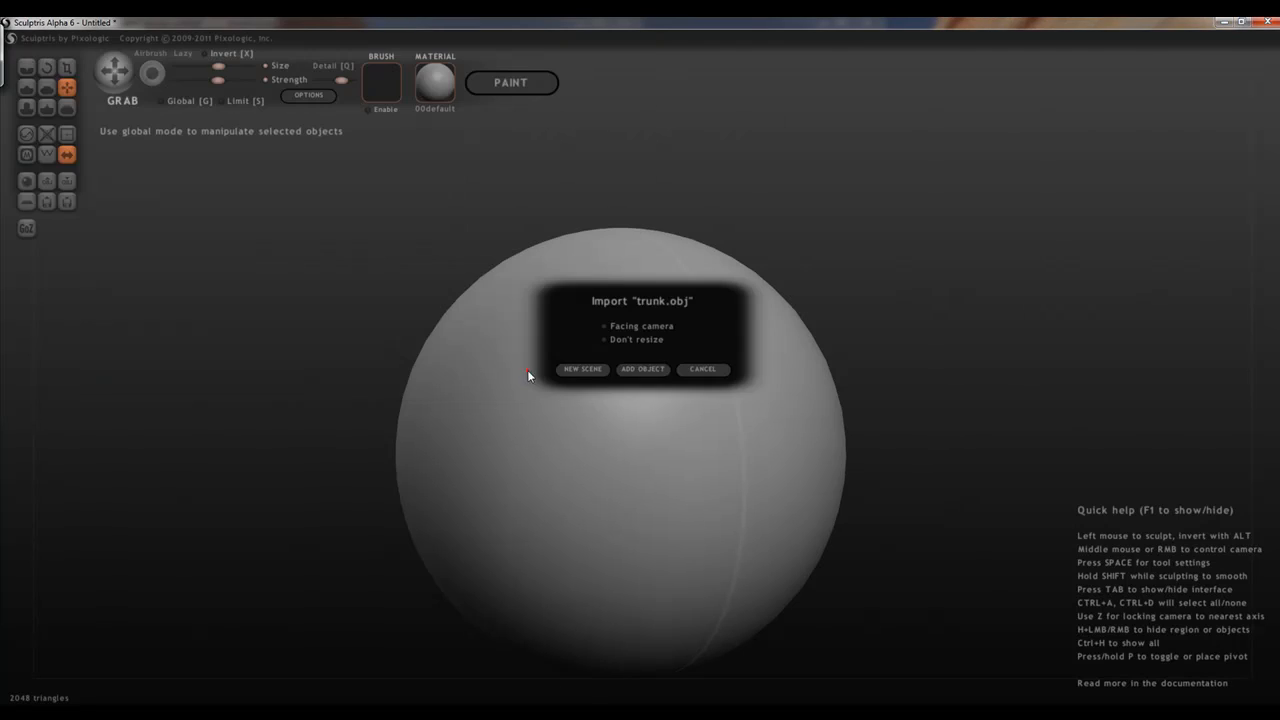
pyautogui.click(588, 369)
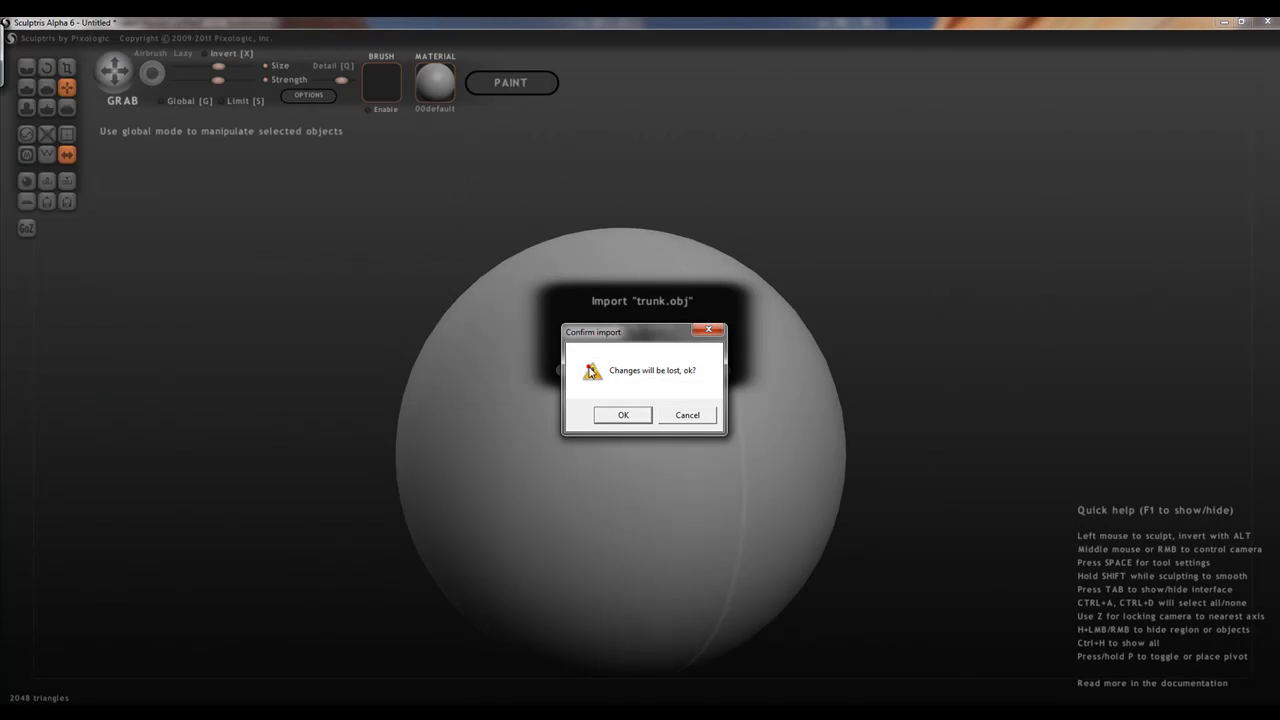
pyautogui.click(621, 415)
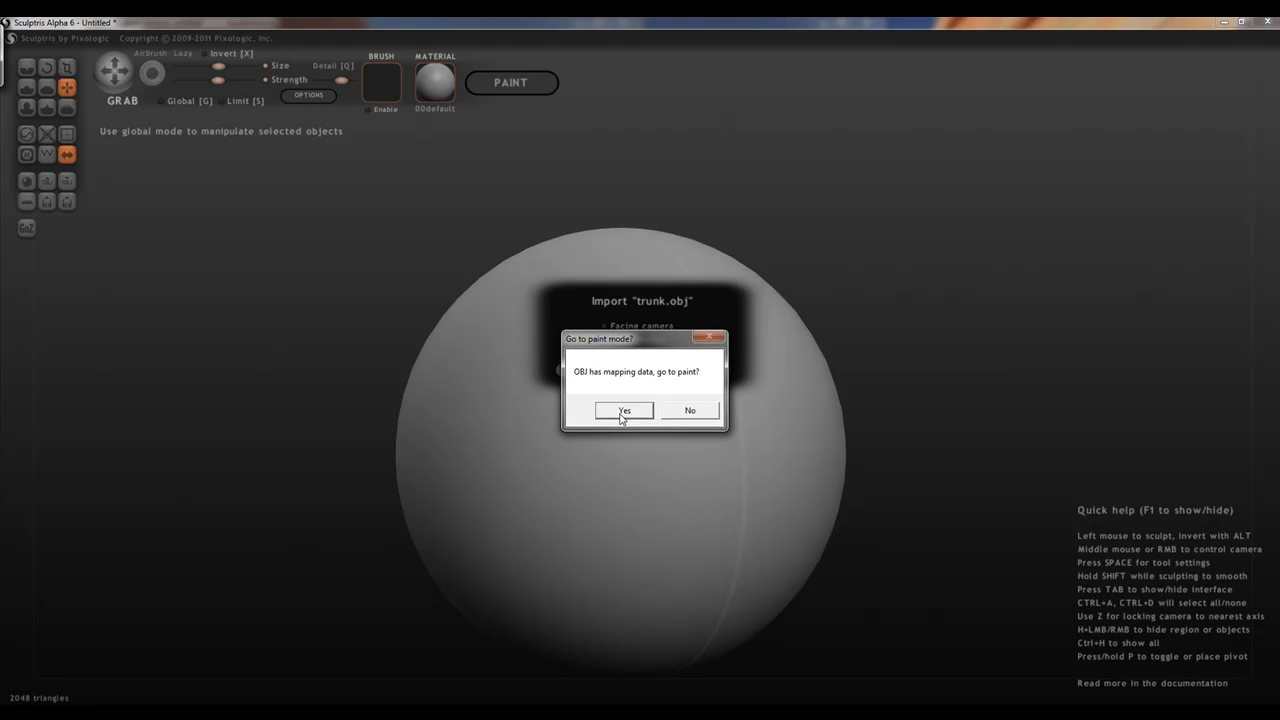
pyautogui.click(690, 412)
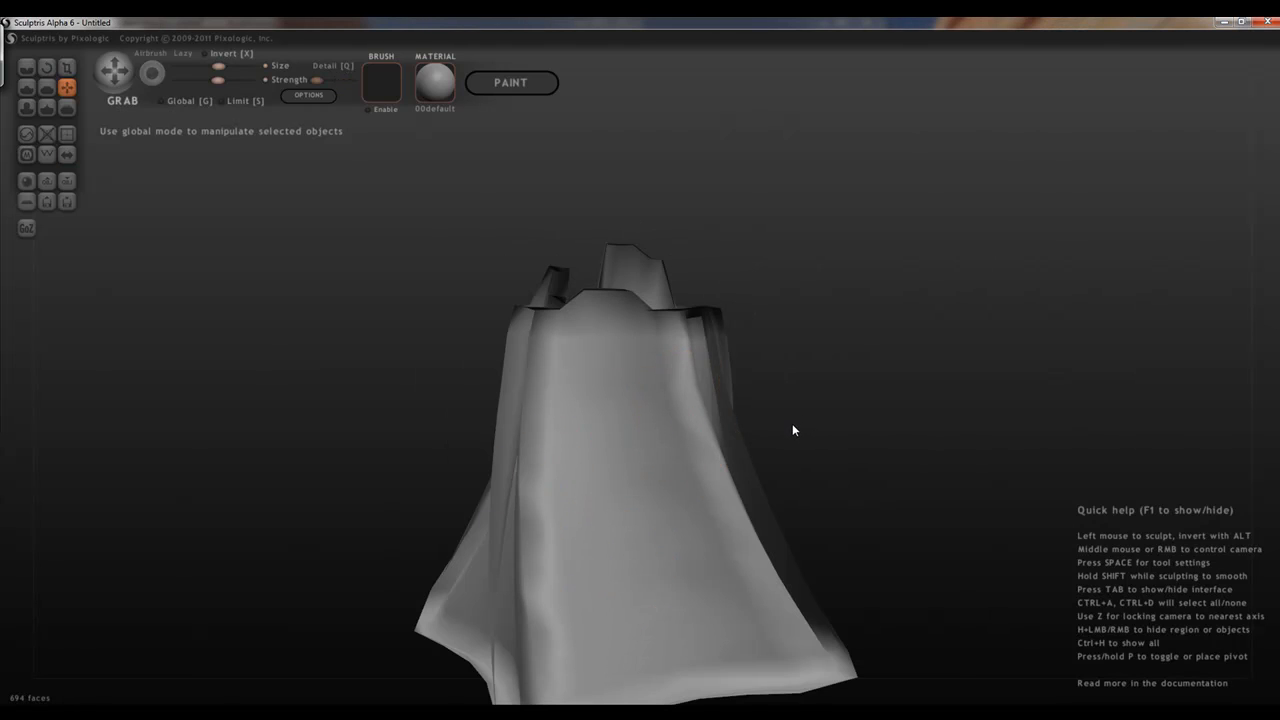
# Switch to Maya and display the face normals on the selected trunk using the custom polygon display options
pyautogui.moveTo(908, 413); pyautogui.dragTo(493, 622, button='middle')
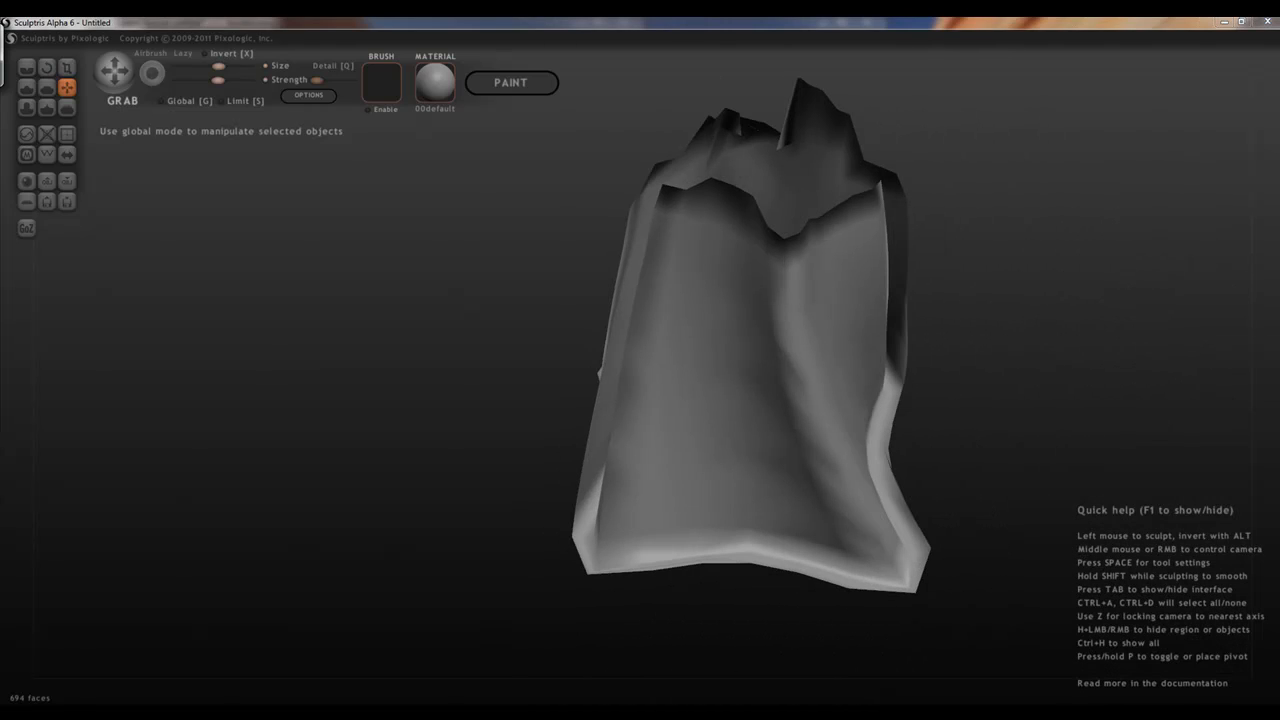
pyautogui.click(423, 666)
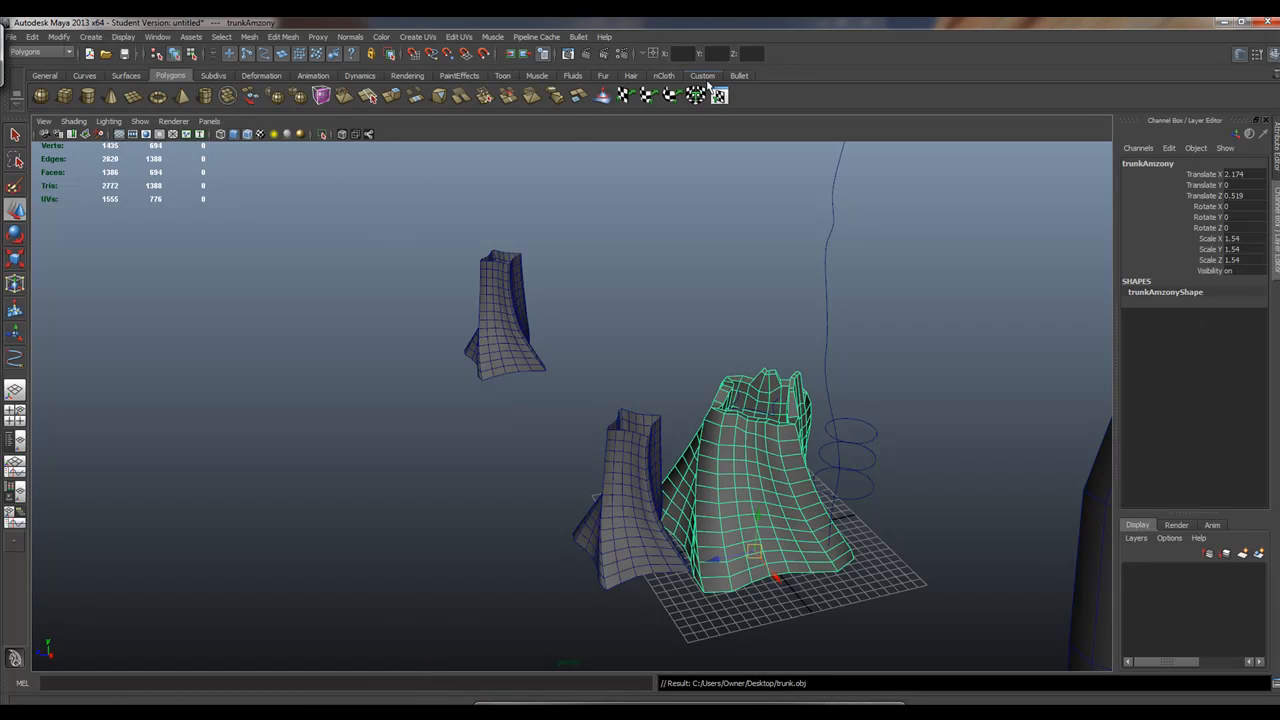
pyautogui.click(704, 76)
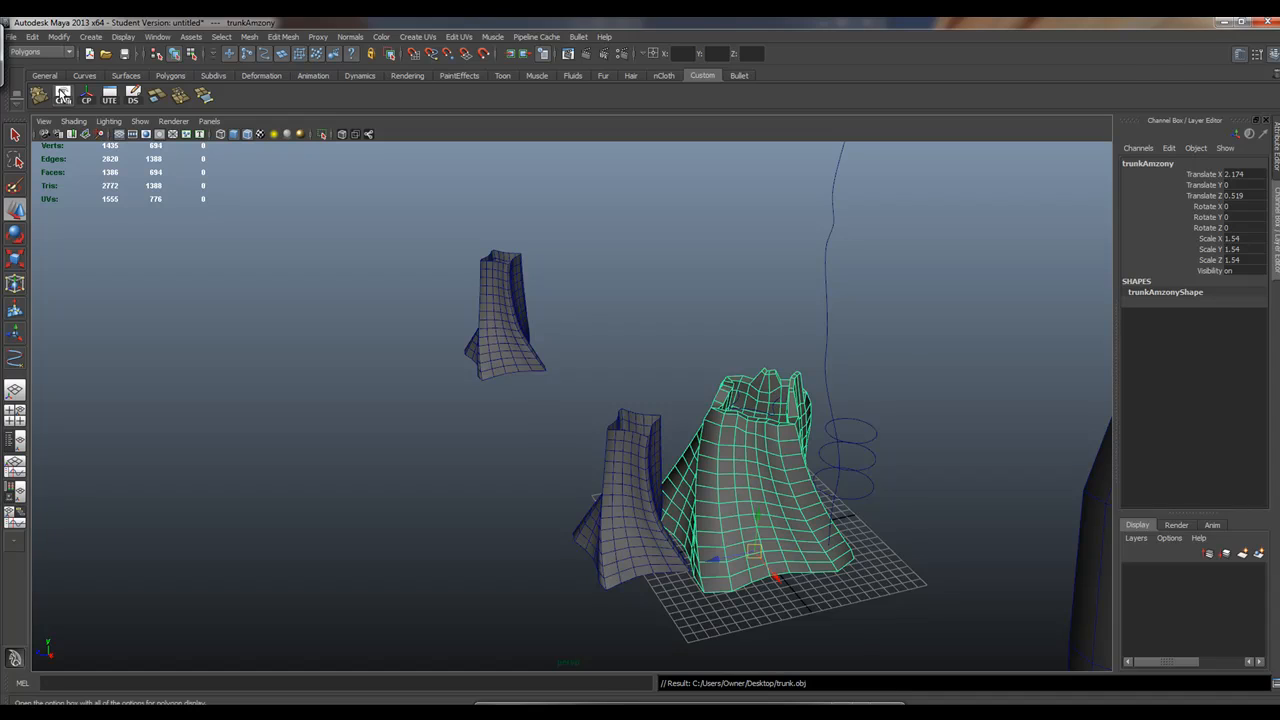
pyautogui.click(63, 95)
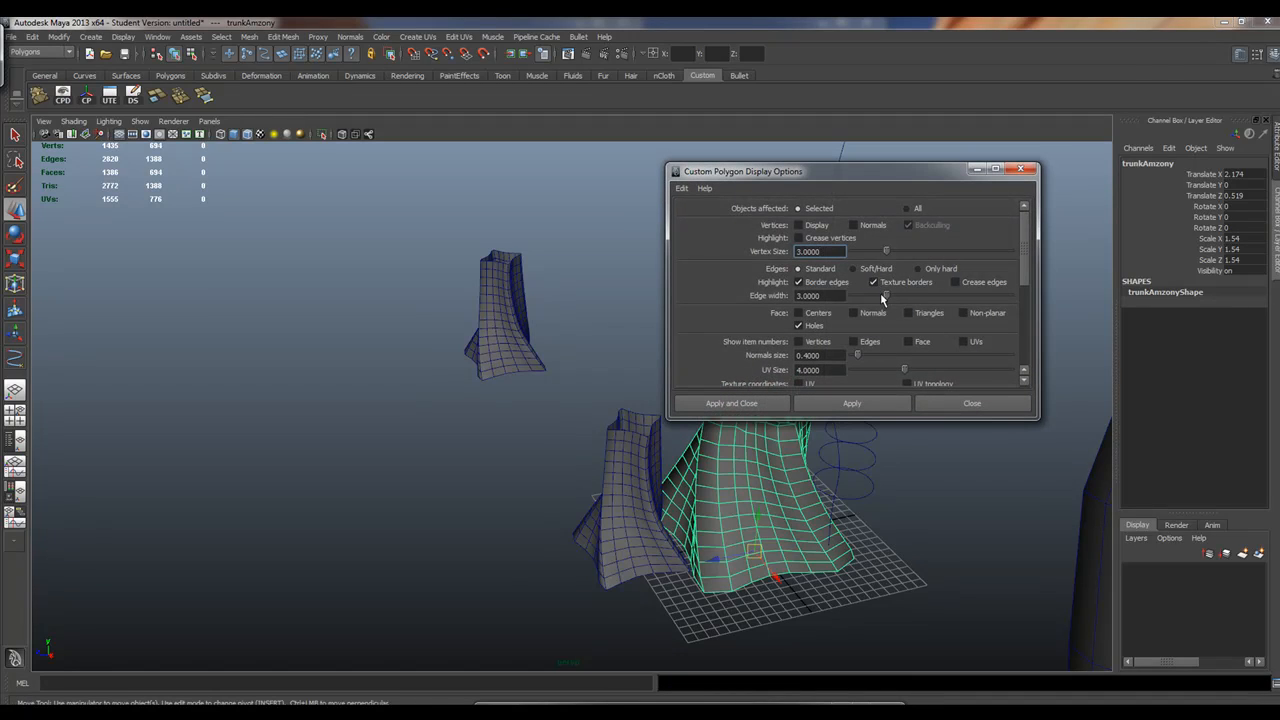
pyautogui.click(863, 406)
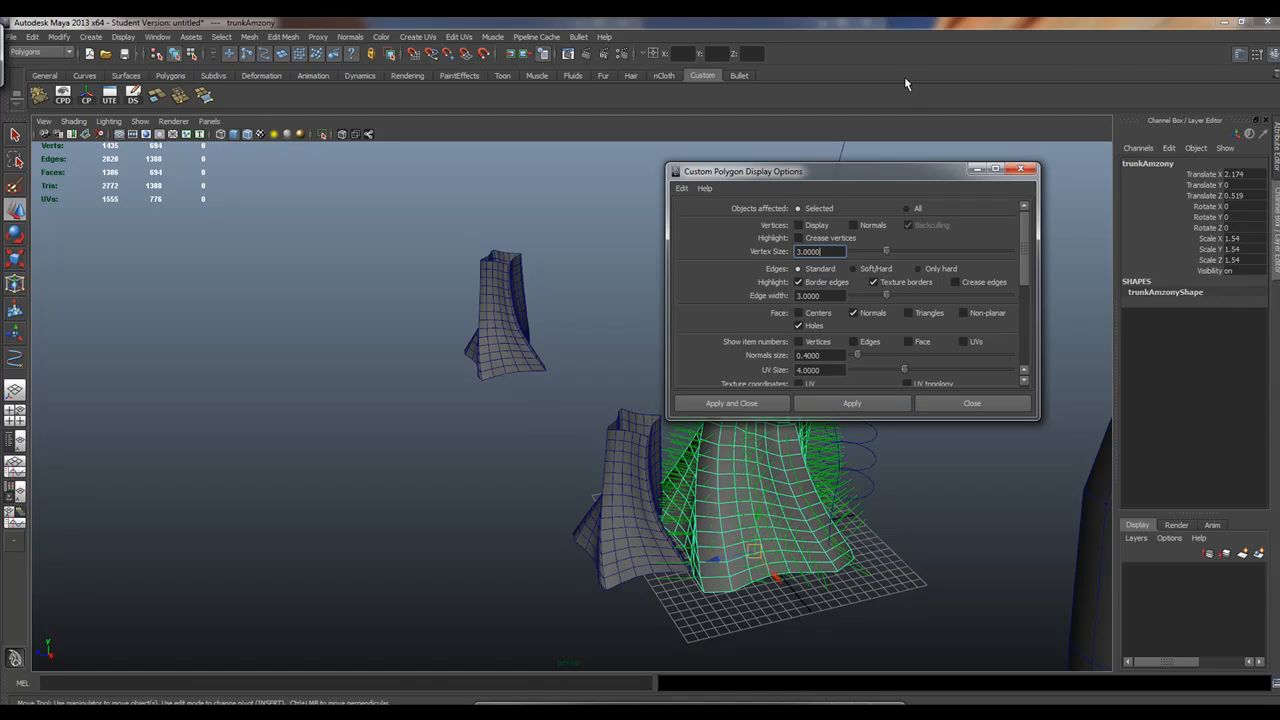
pyautogui.moveTo(888, 171); pyautogui.dragTo(1143, 181)
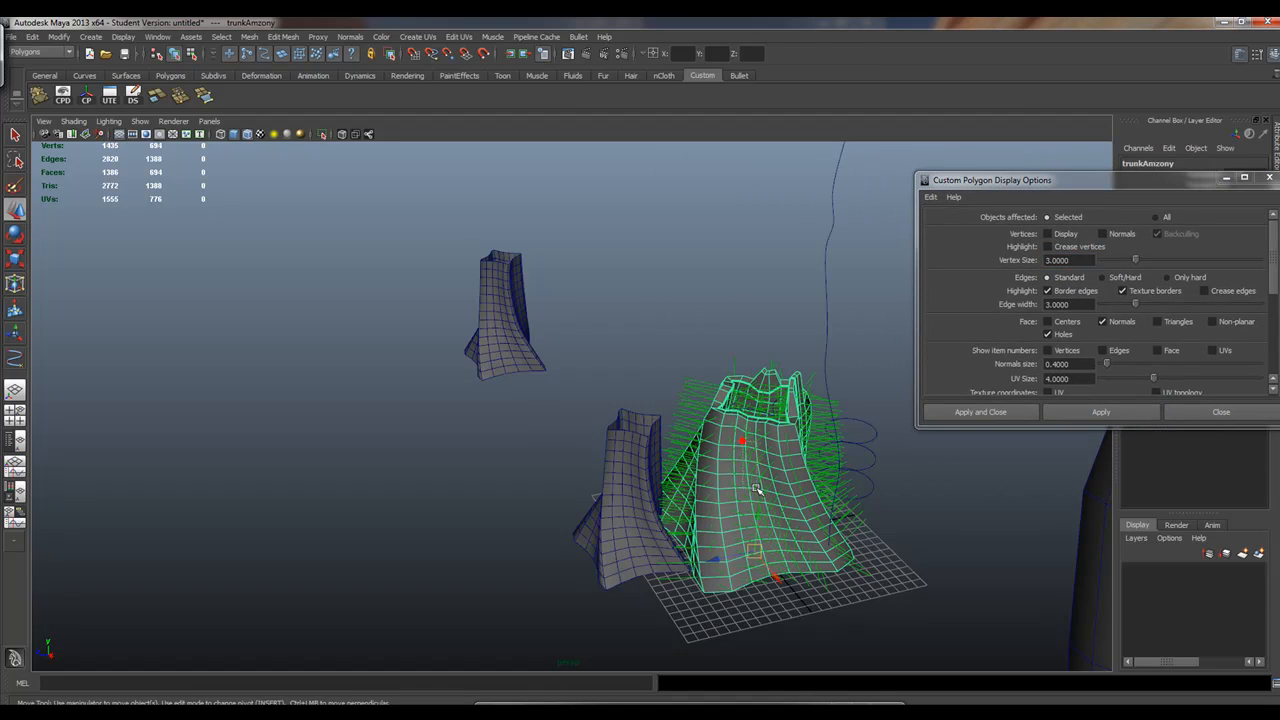
pyautogui.click(684, 361)
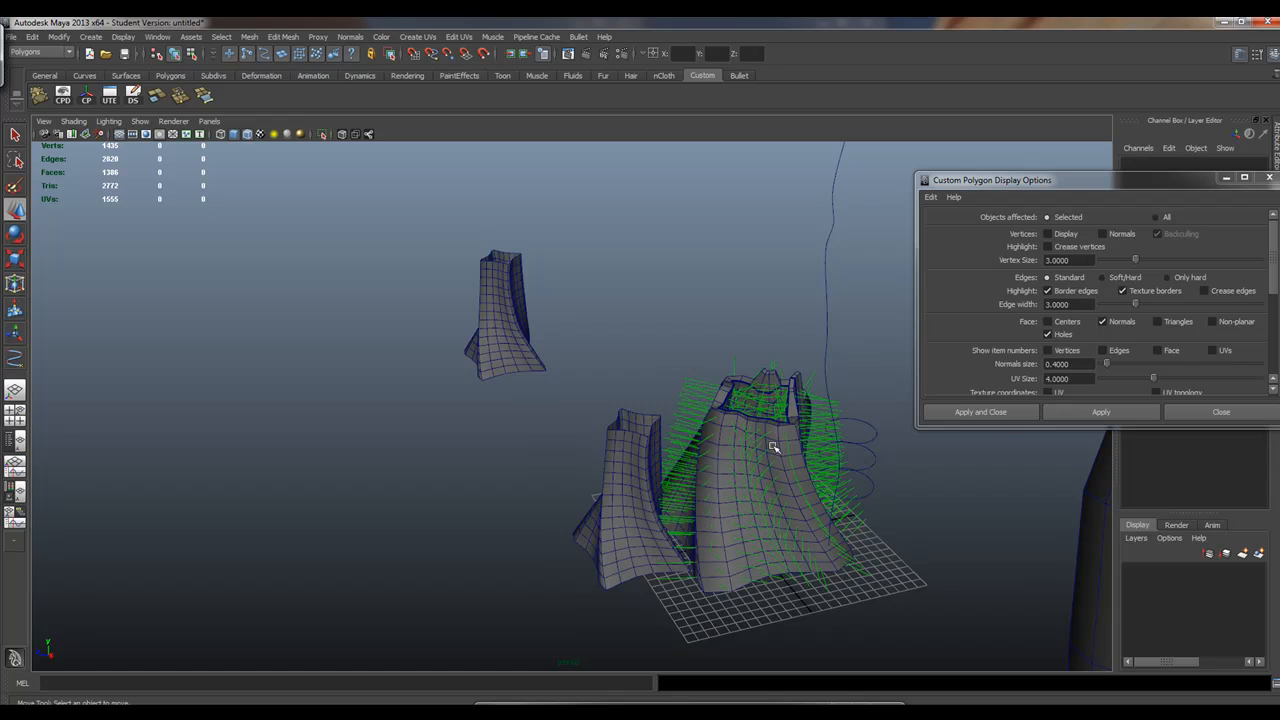
pyautogui.keyDown('alt'); pyautogui.moveTo(690, 357); pyautogui.dragTo(532, 300); pyautogui.keyUp('alt')
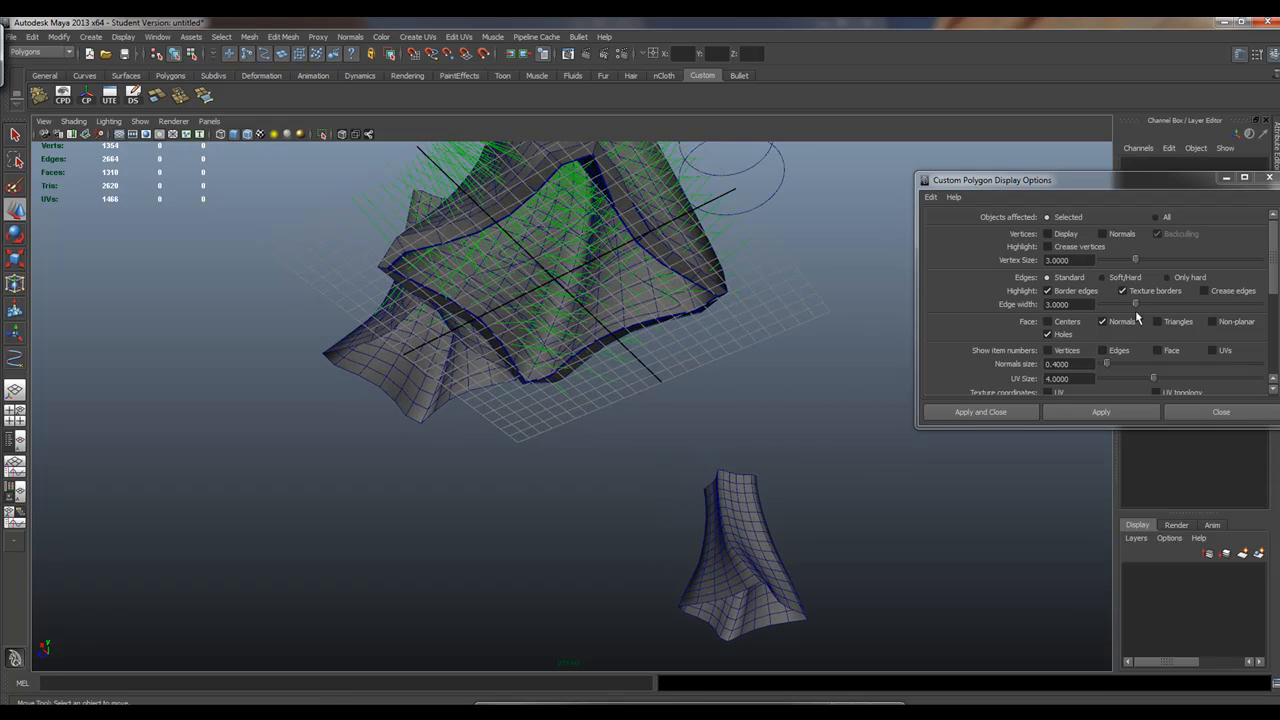
# Apply an edge width of 3.2785 and a normals size of 0.0200 to the trunk's polygon display
pyautogui.moveTo(1136, 306); pyautogui.dragTo(1140, 306)
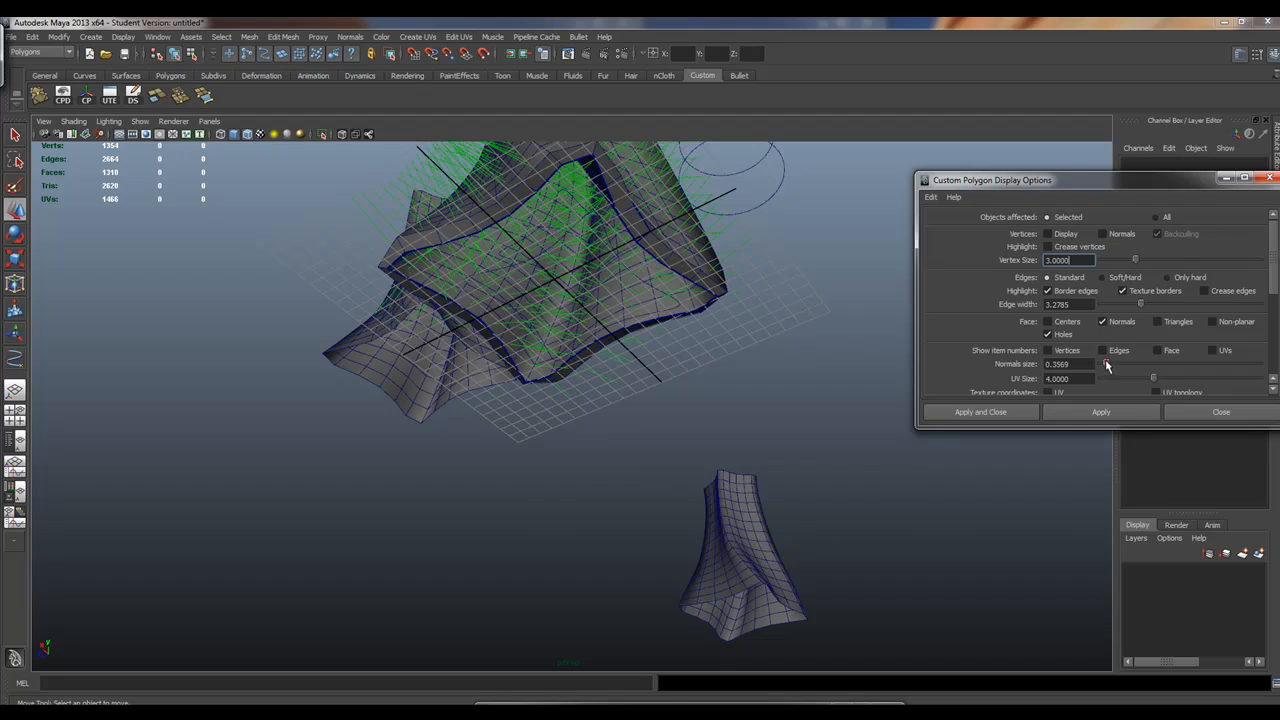
pyautogui.click(1094, 418)
pyautogui.click(632, 227)
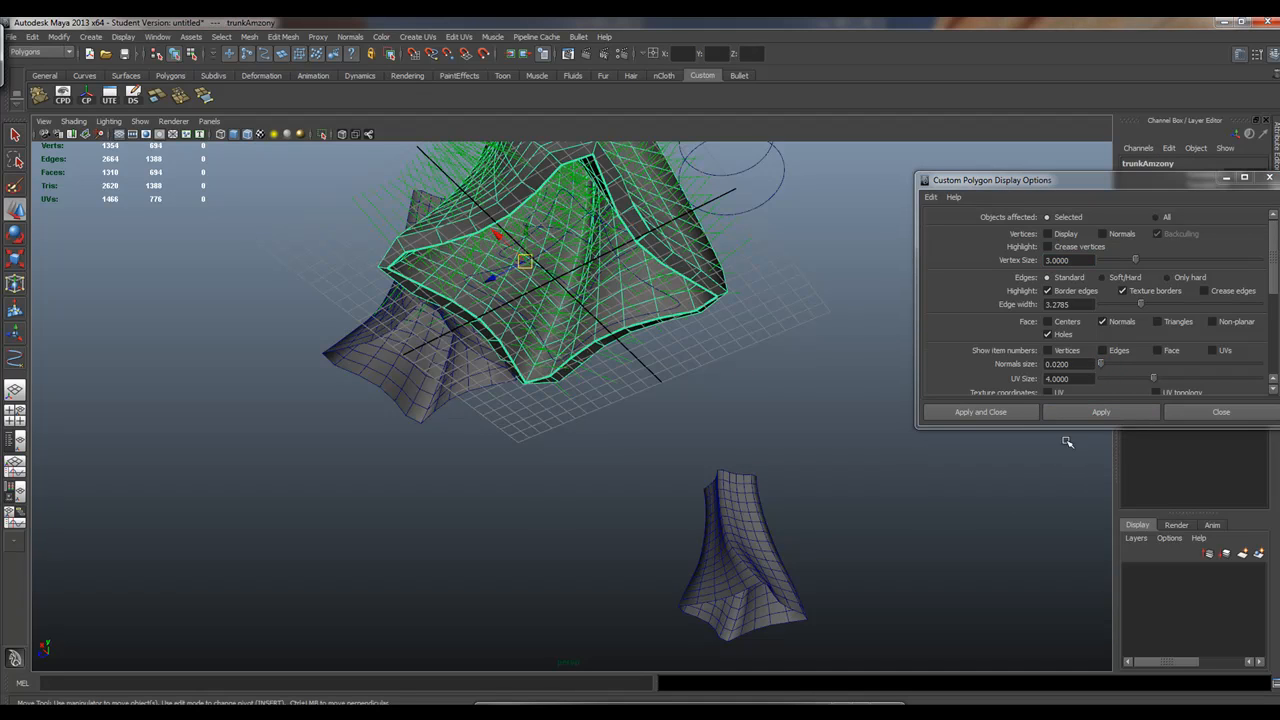
pyautogui.click(1094, 417)
pyautogui.keyDown('alt'); pyautogui.moveTo(657, 336); pyautogui.dragTo(681, 357); pyautogui.keyUp('alt')
pyautogui.keyDown('alt'); pyautogui.moveTo(681, 357); pyautogui.dragTo(898, 373, button='right'); pyautogui.keyUp('alt')
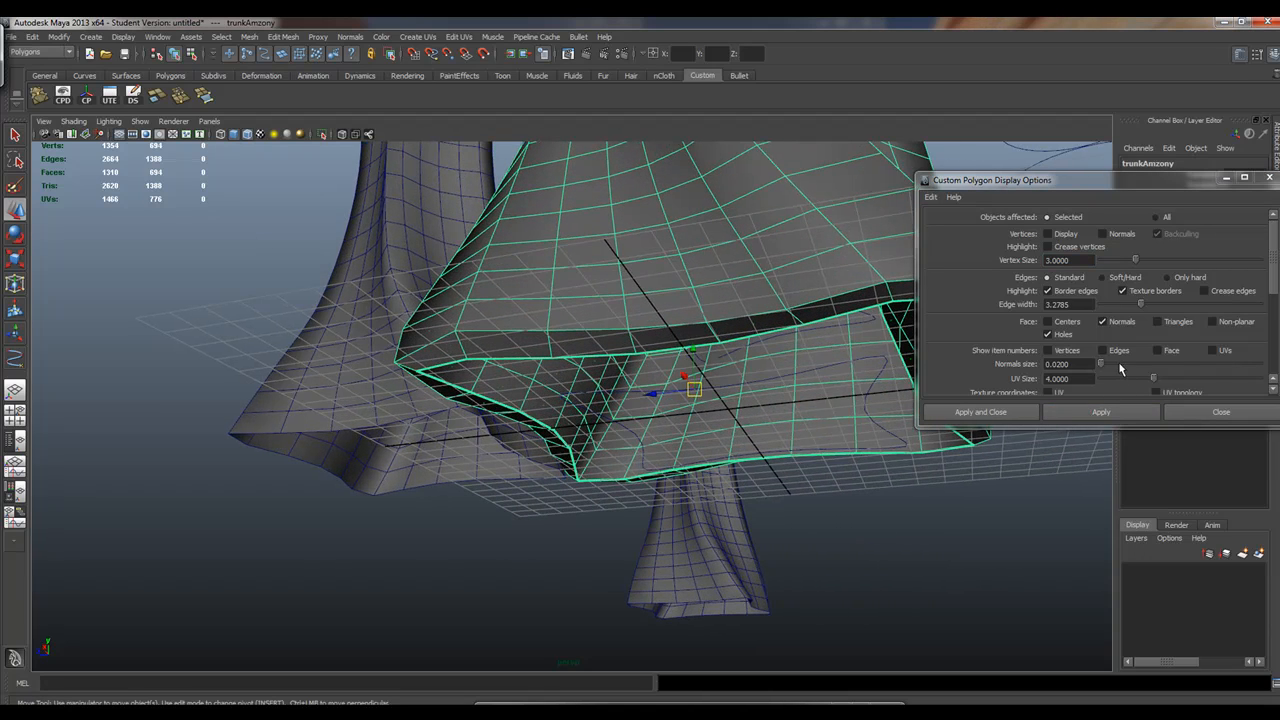
# Set the trunk's normals size to 0.2727 and examine which way its face normals point, close up and all around
pyautogui.moveTo(1104, 368); pyautogui.dragTo(1107, 368)
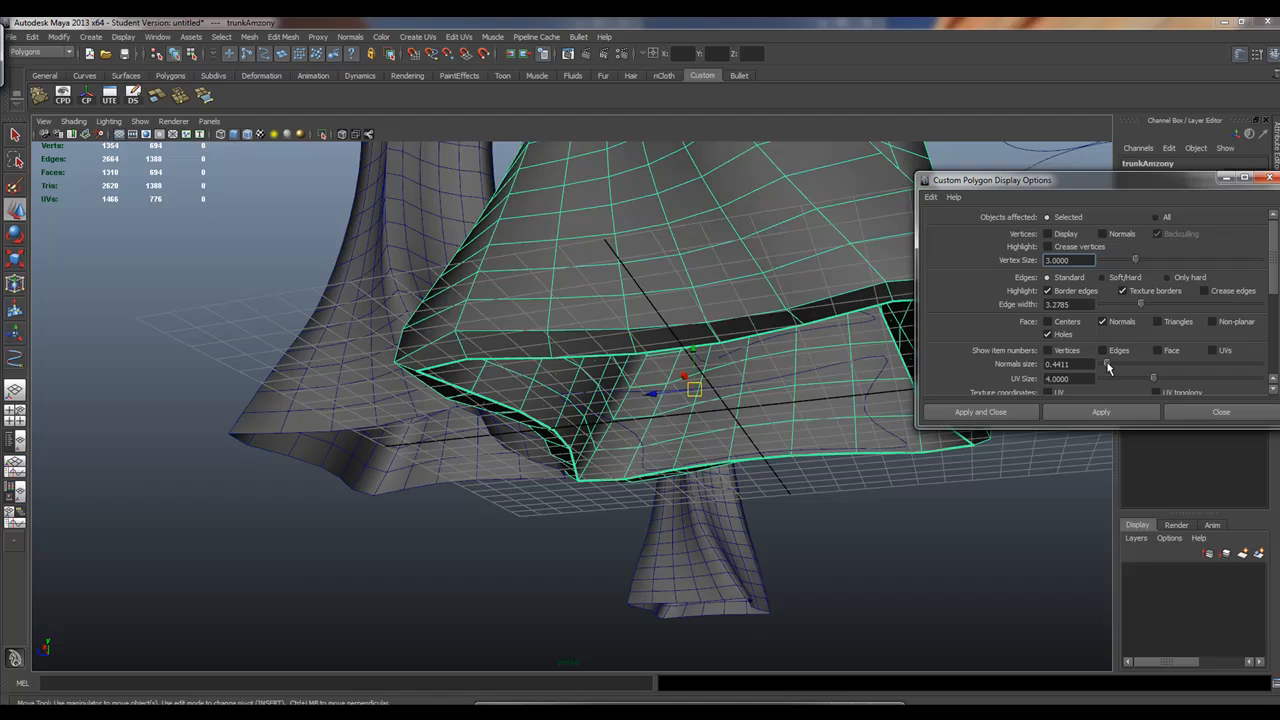
pyautogui.click(1098, 416)
pyautogui.moveTo(1107, 368); pyautogui.dragTo(1104, 368)
pyautogui.click(1100, 412)
pyautogui.moveTo(769, 371)
pyautogui.keyDown('alt'); pyautogui.mouseDown()
pyautogui.moveTo(751, 357)
pyautogui.moveTo(777, 374)
pyautogui.mouseUp(); pyautogui.keyUp('alt')
pyautogui.scroll(10, 760, 374)
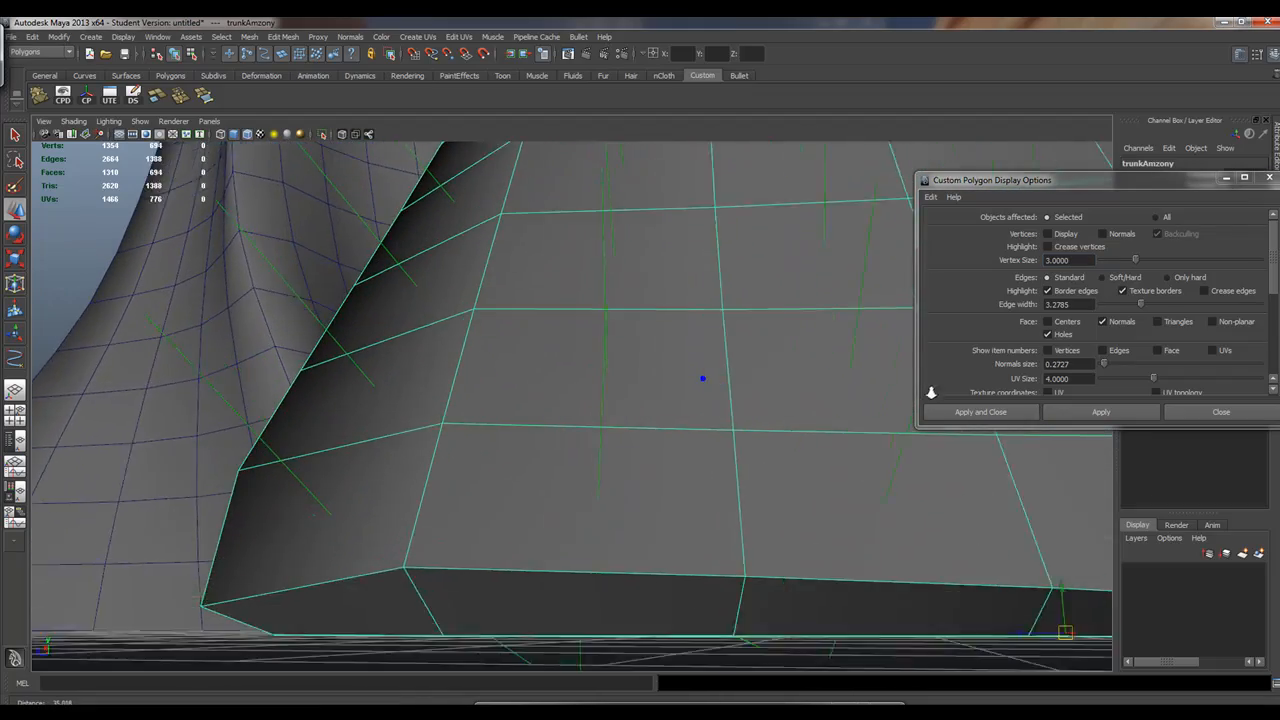
pyautogui.scroll(-10, 709, 386)
pyautogui.moveTo(709, 386)
pyautogui.keyDown('alt'); pyautogui.mouseDown()
pyautogui.moveTo(626, 451)
pyautogui.moveTo(700, 388)
pyautogui.mouseUp(); pyautogui.keyUp('alt')
pyautogui.moveTo(645, 411); pyautogui.dragTo(676, 412, button='right')
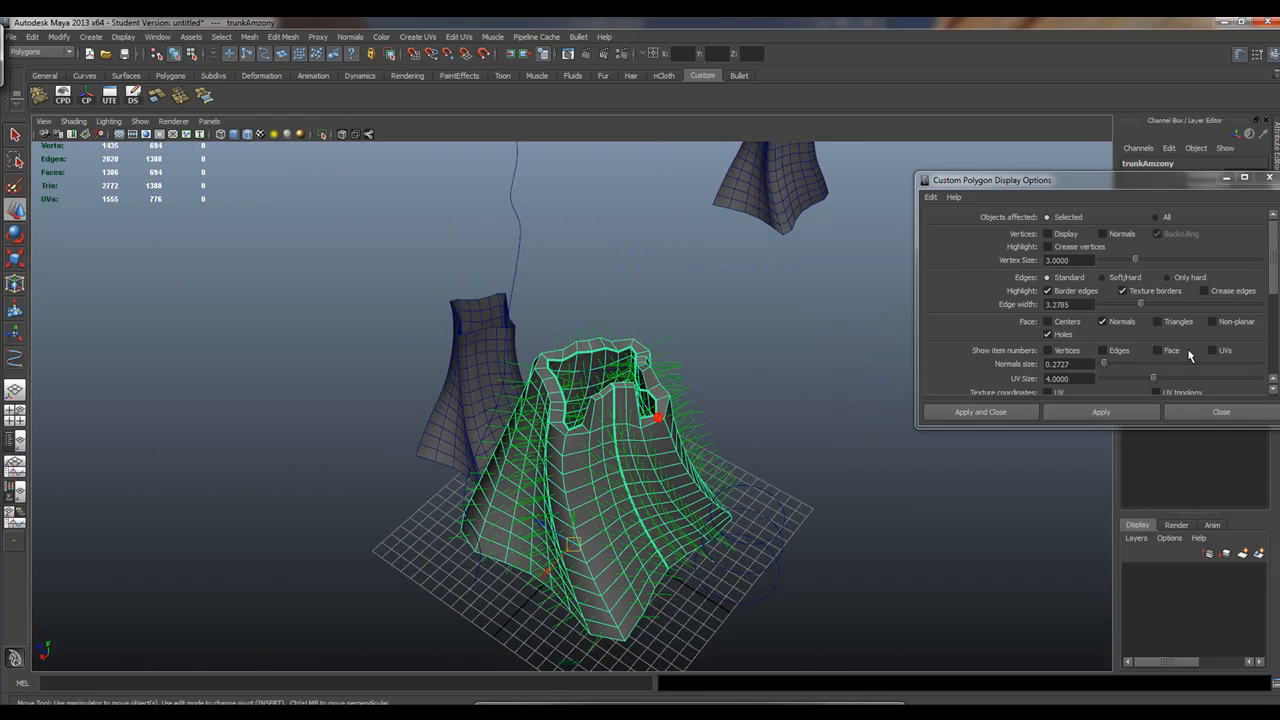
# Hide the trunk's face normals and reverse its normals
pyautogui.click(1110, 321)
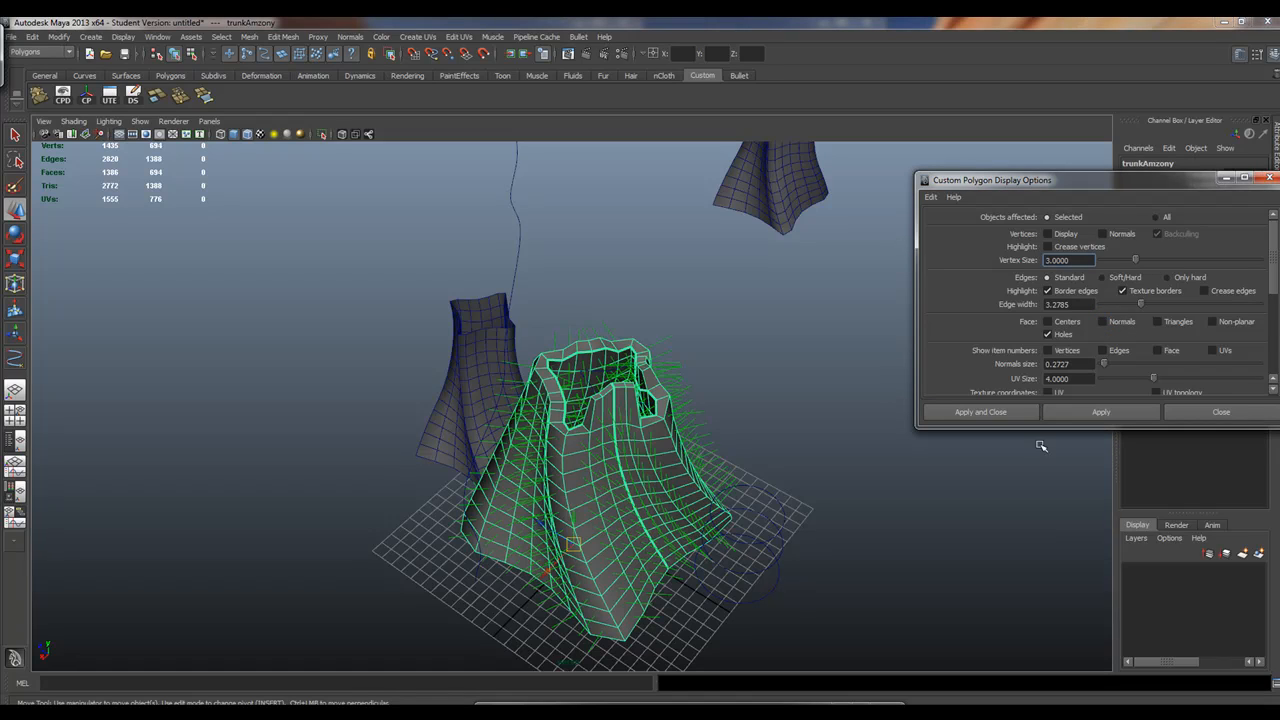
pyautogui.click(1099, 413)
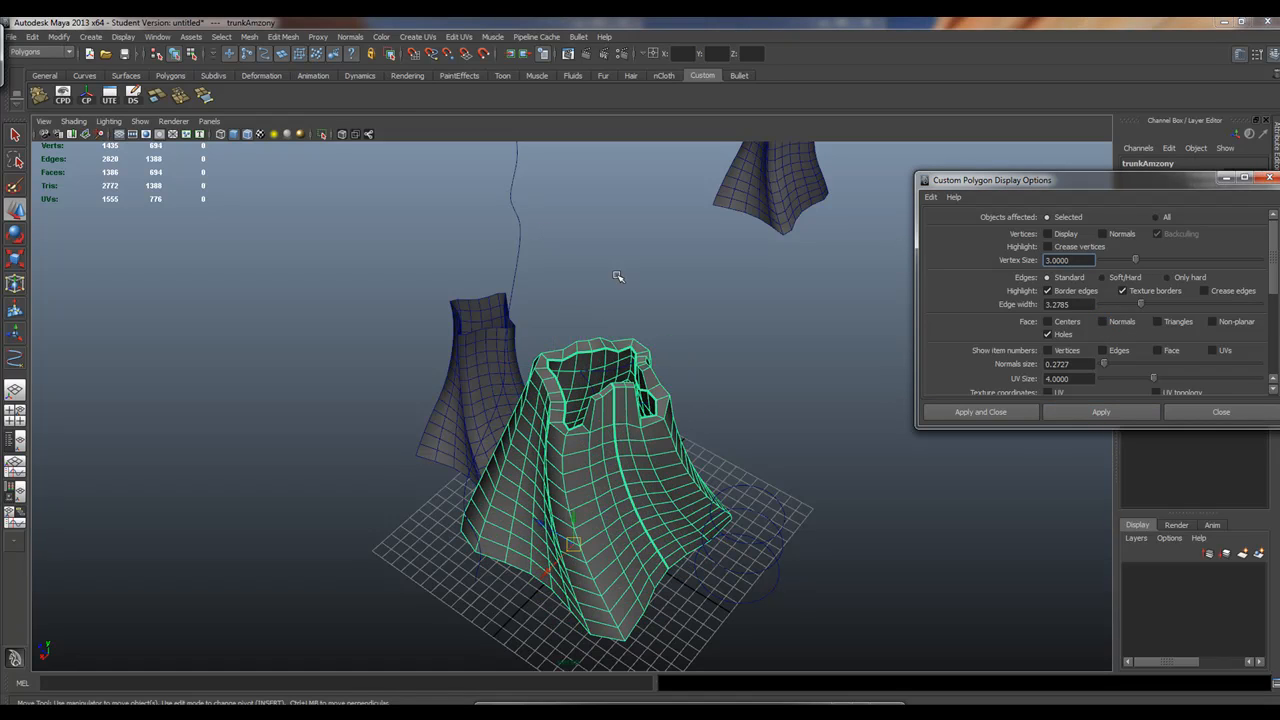
pyautogui.click(362, 39)
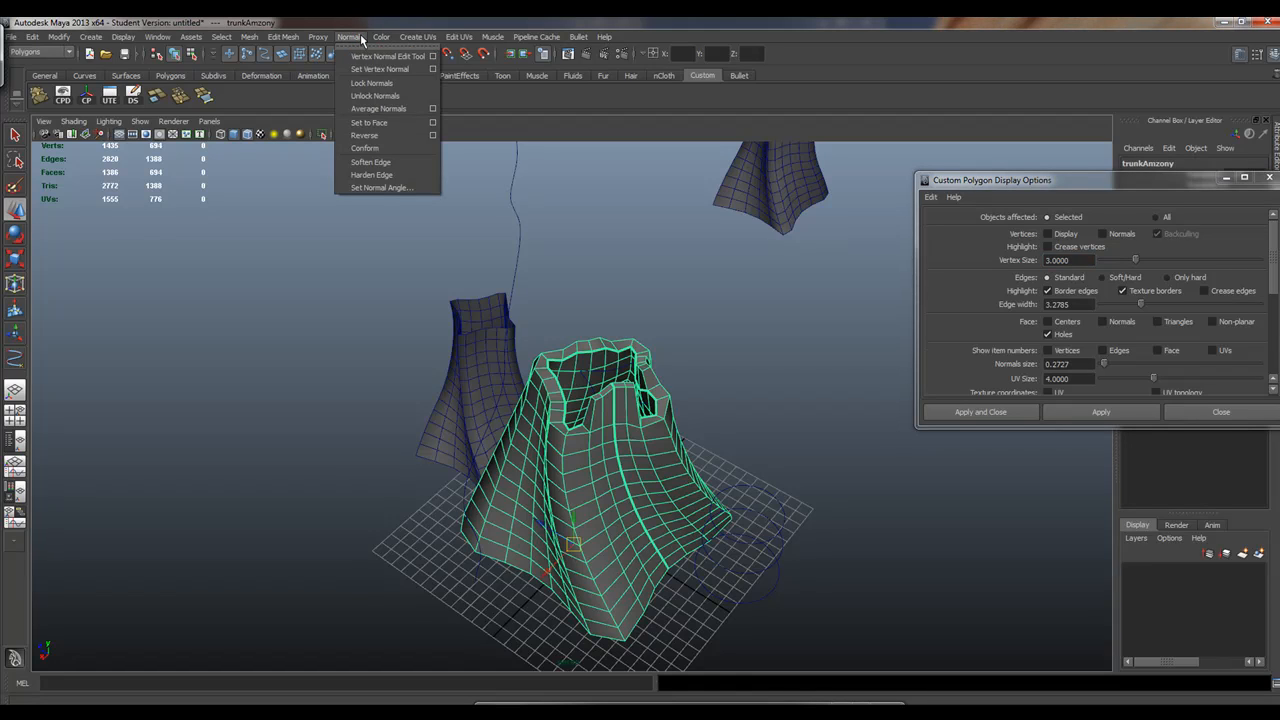
pyautogui.click(392, 137)
# Return the trunk to object selection and delete all construction history
pyautogui.moveTo(654, 512); pyautogui.dragTo(645, 452, button='right')
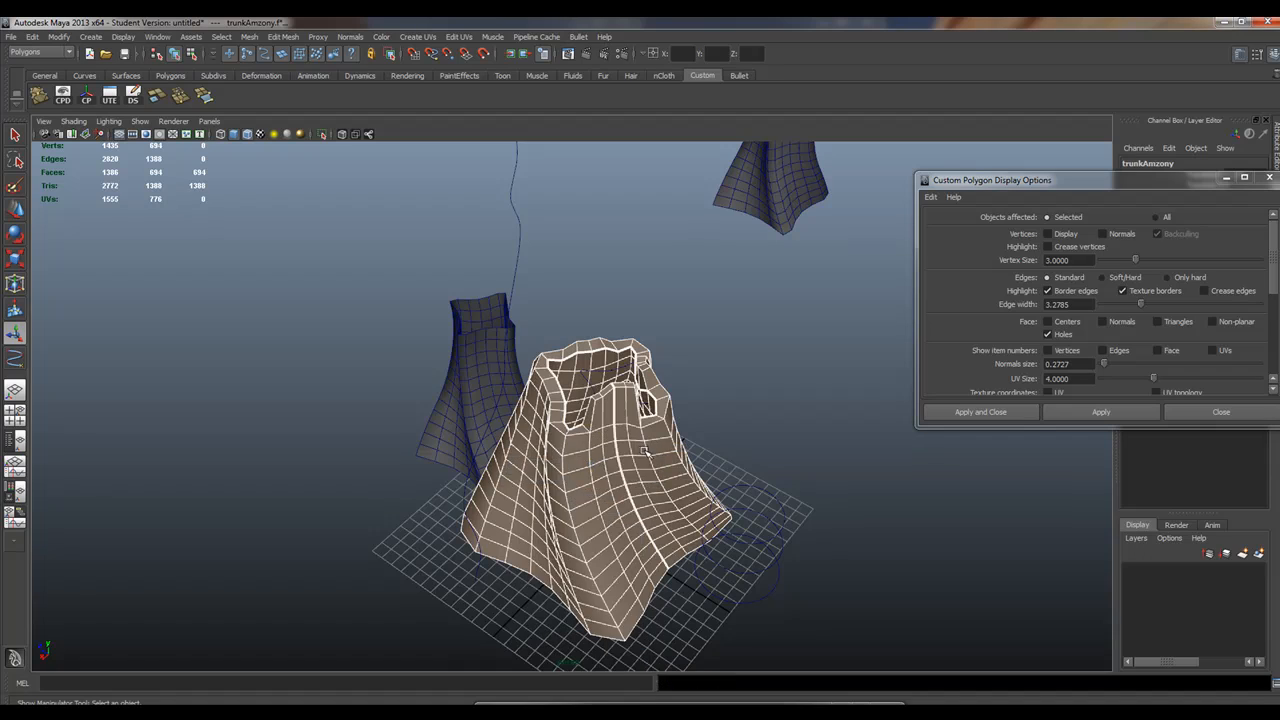
pyautogui.click(33, 37)
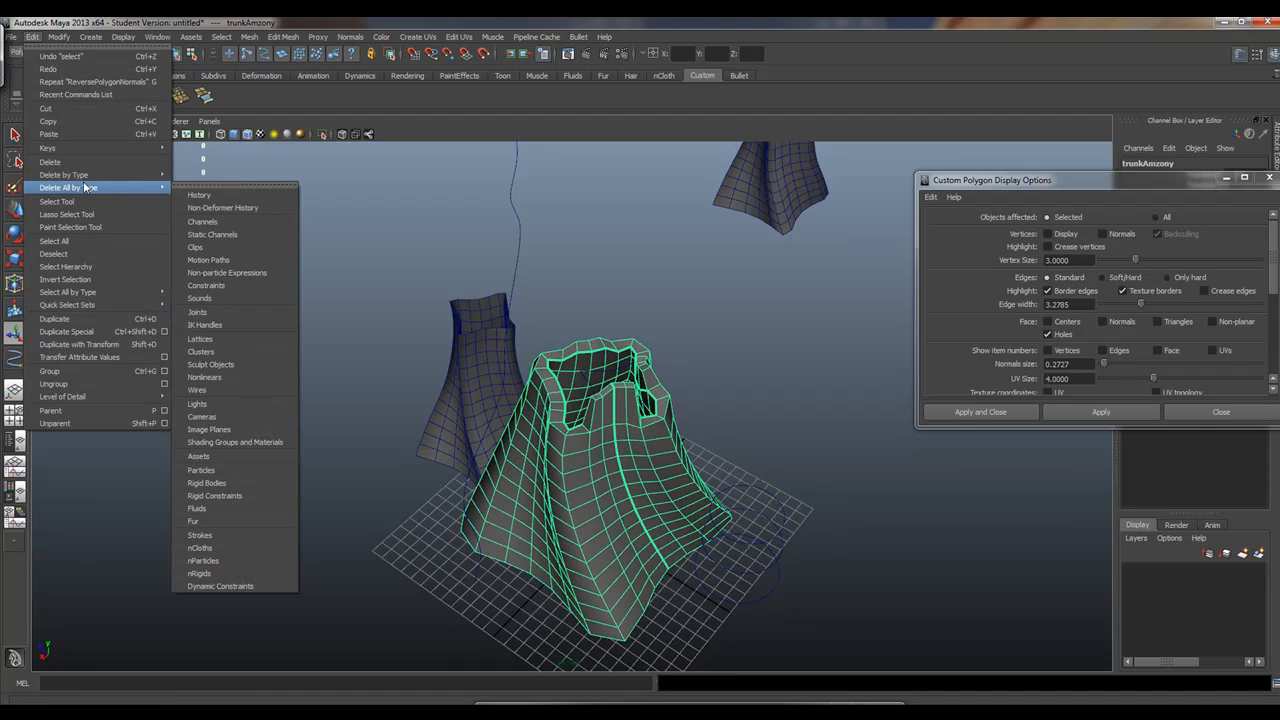
pyautogui.click(195, 182)
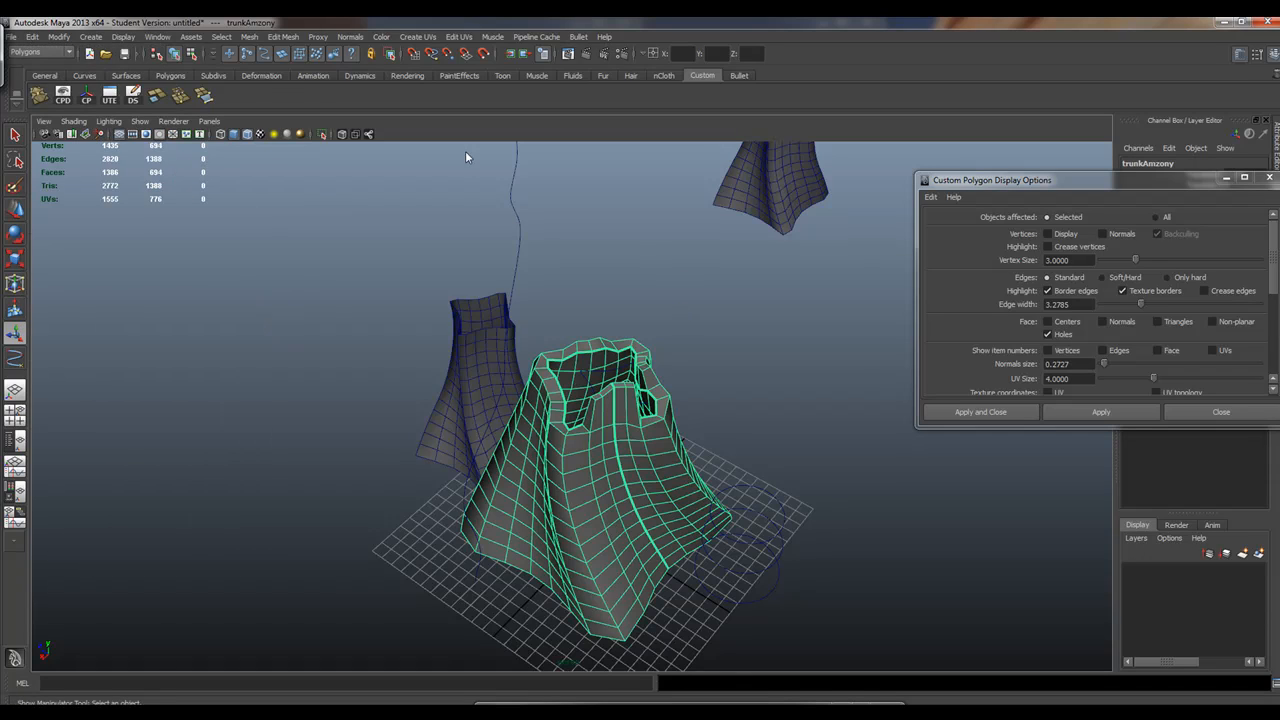
# Export the selected trunk as OBJ to the Desktop, overwriting trunk.obj
pyautogui.click(12, 37)
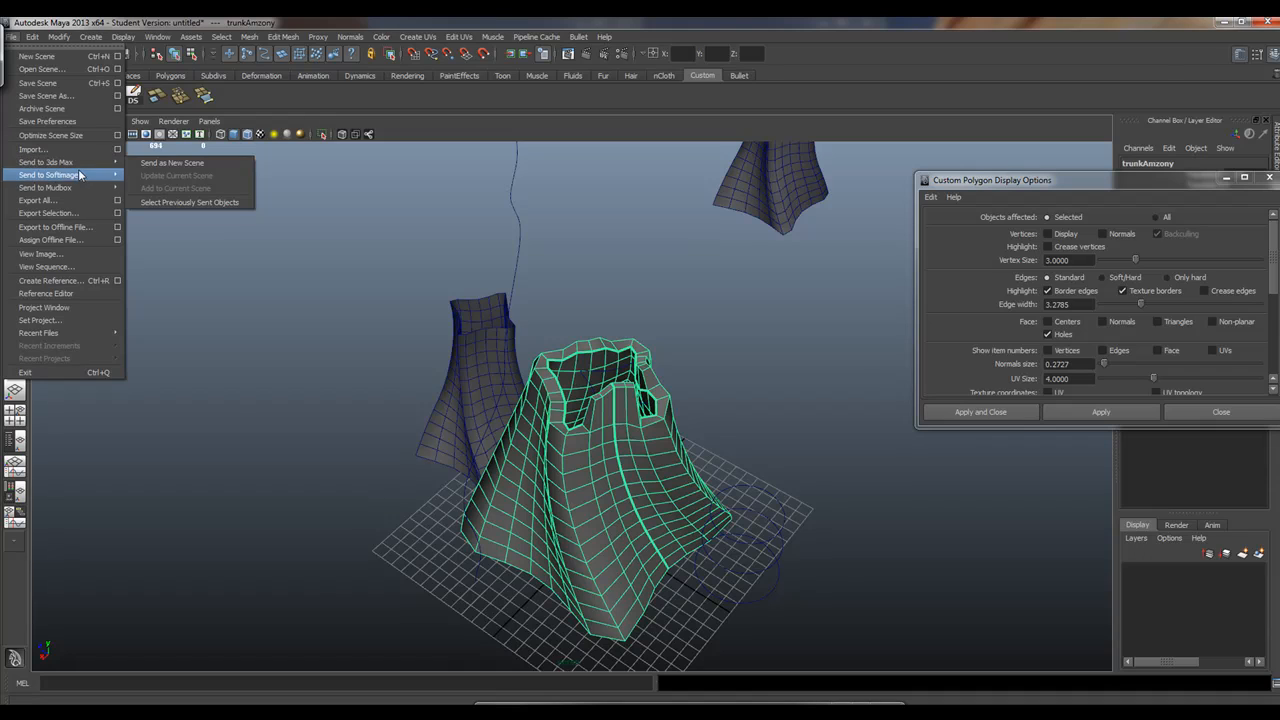
pyautogui.click(78, 216)
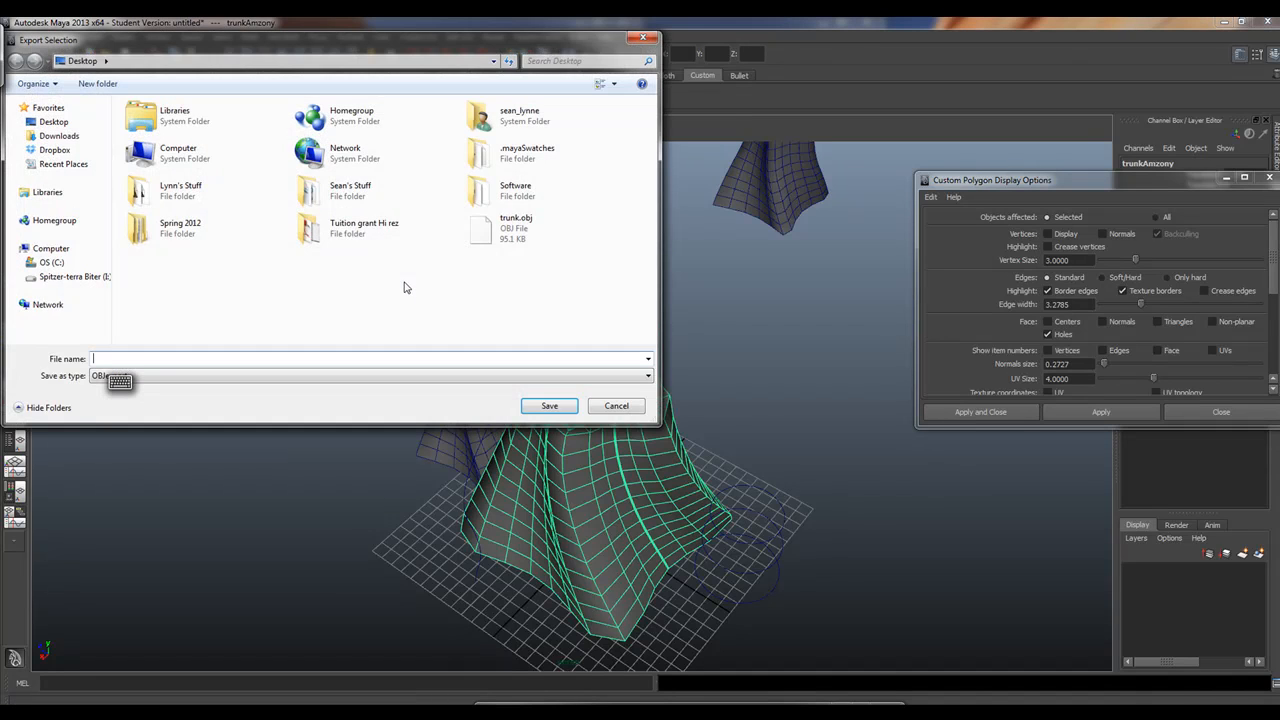
pyautogui.click(500, 240)
pyautogui.click(549, 405)
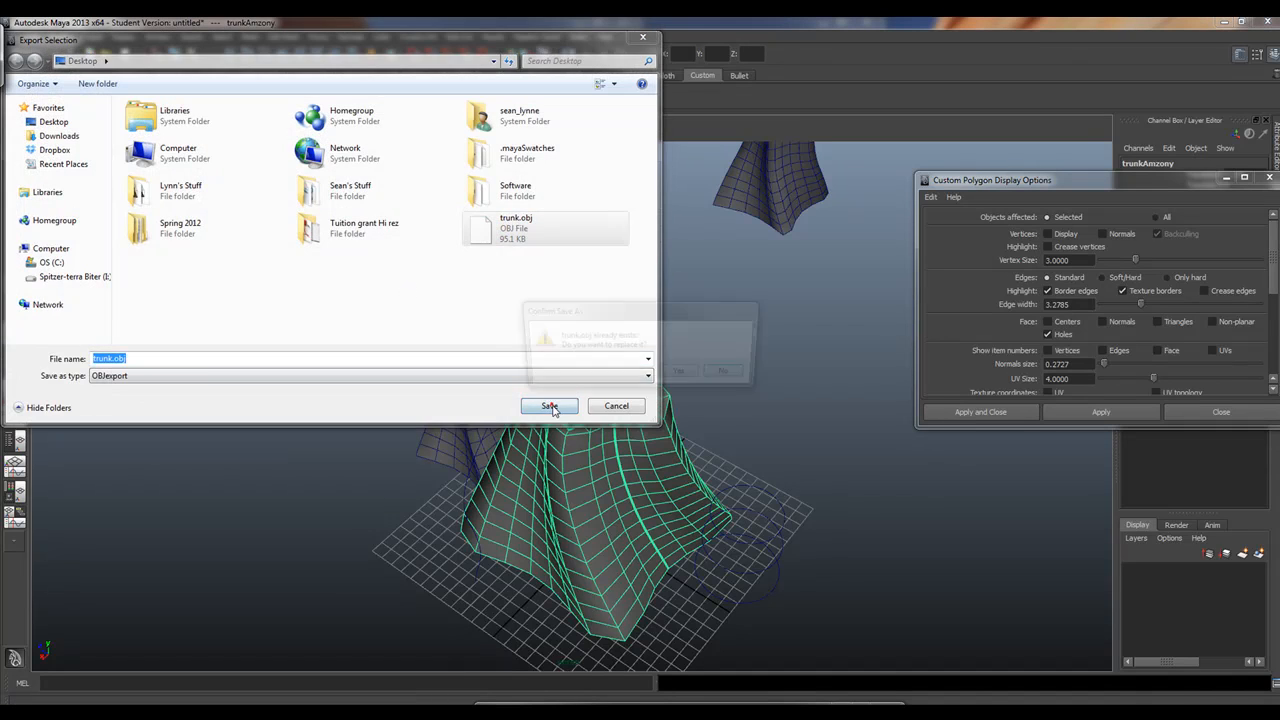
pyautogui.click(683, 375)
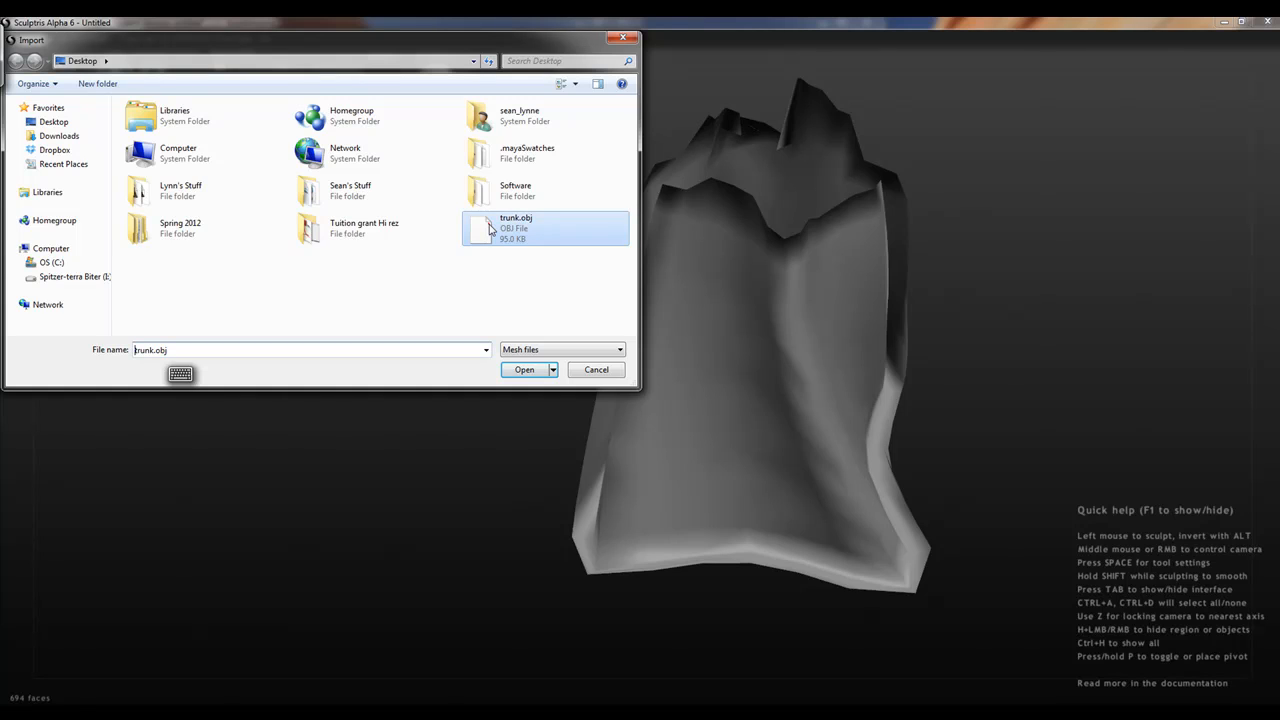
# Switch to Sculptris and import the updated trunk.obj as a new scene, declining paint mode
pyautogui.doubleClick(489, 228)
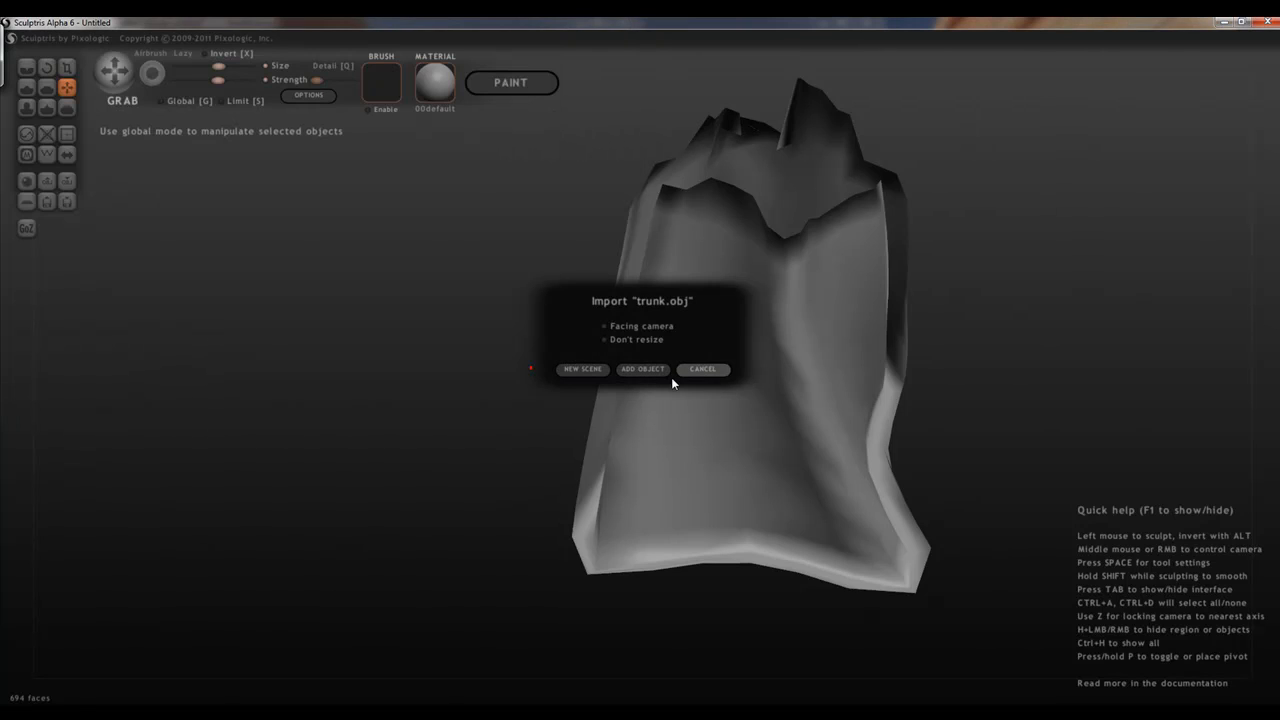
pyautogui.click(584, 370)
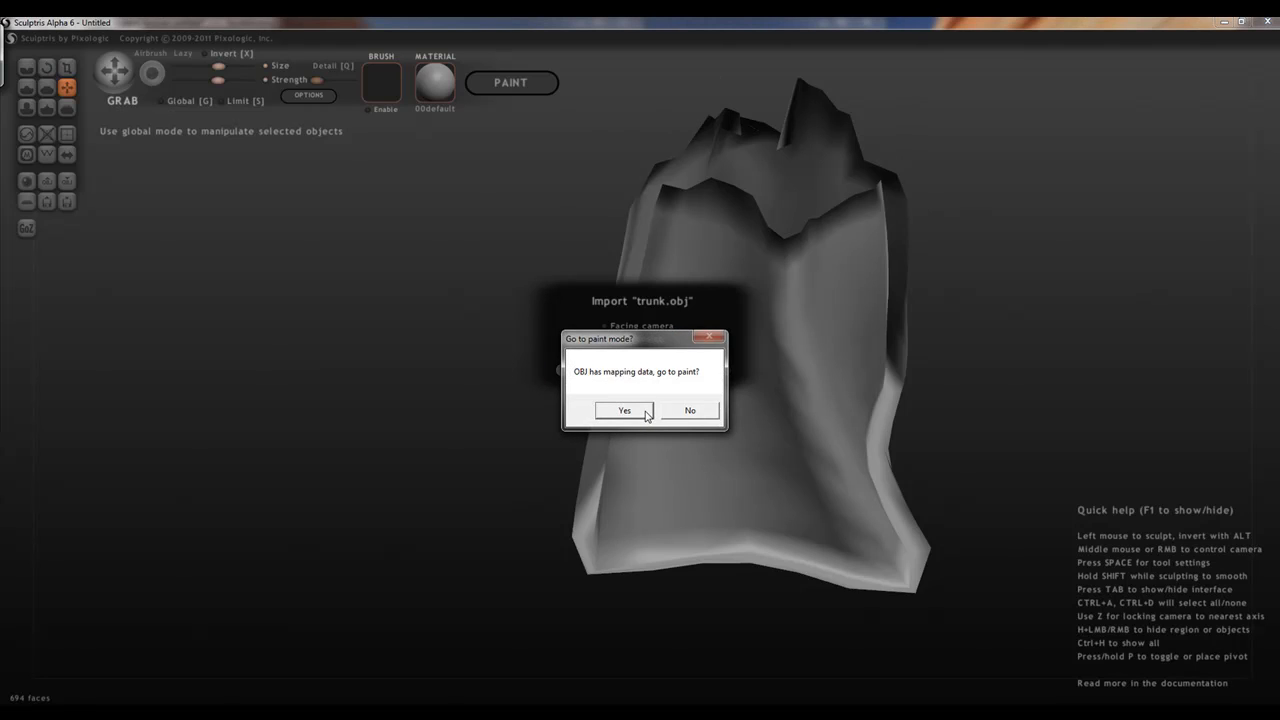
pyautogui.click(683, 410)
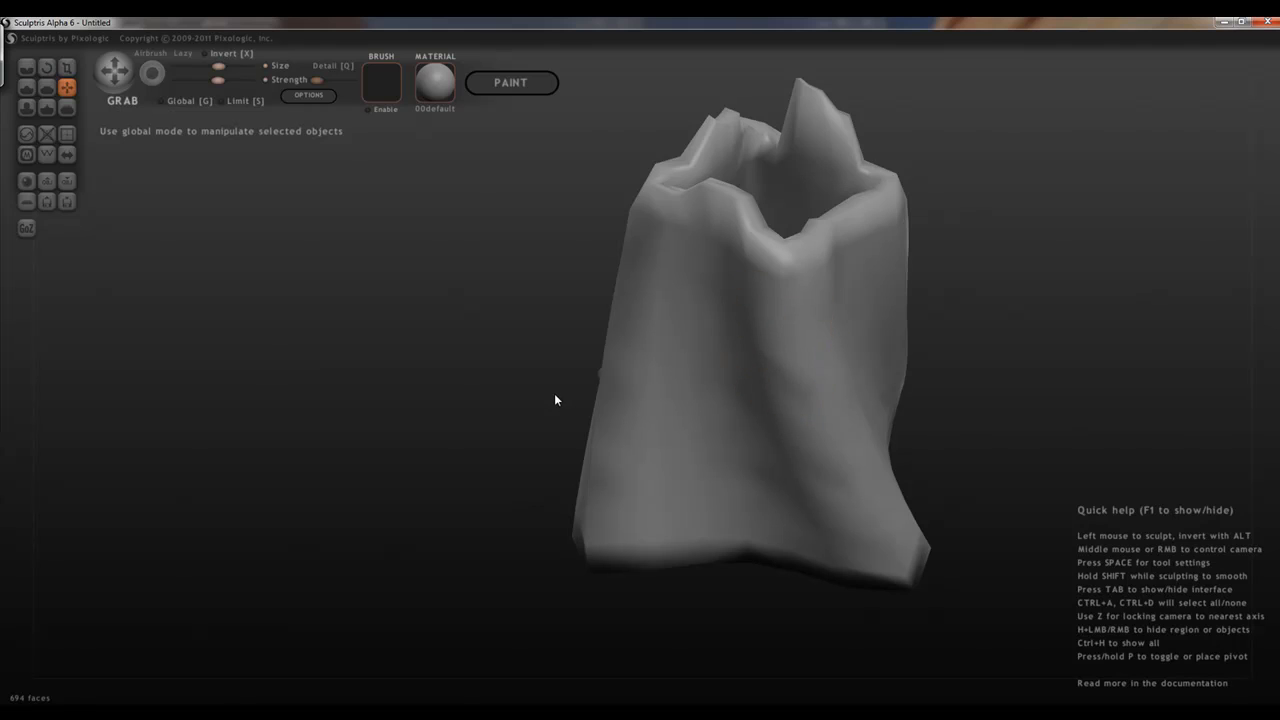
# Lower the Grab strength slightly and pull three lower corners of the trunk outward to form roots
pyautogui.moveTo(527, 307)
pyautogui.mouseDown(button='middle')
pyautogui.moveTo(426, 283)
pyautogui.moveTo(563, 299)
pyautogui.moveTo(556, 278)
pyautogui.mouseUp(button='middle')
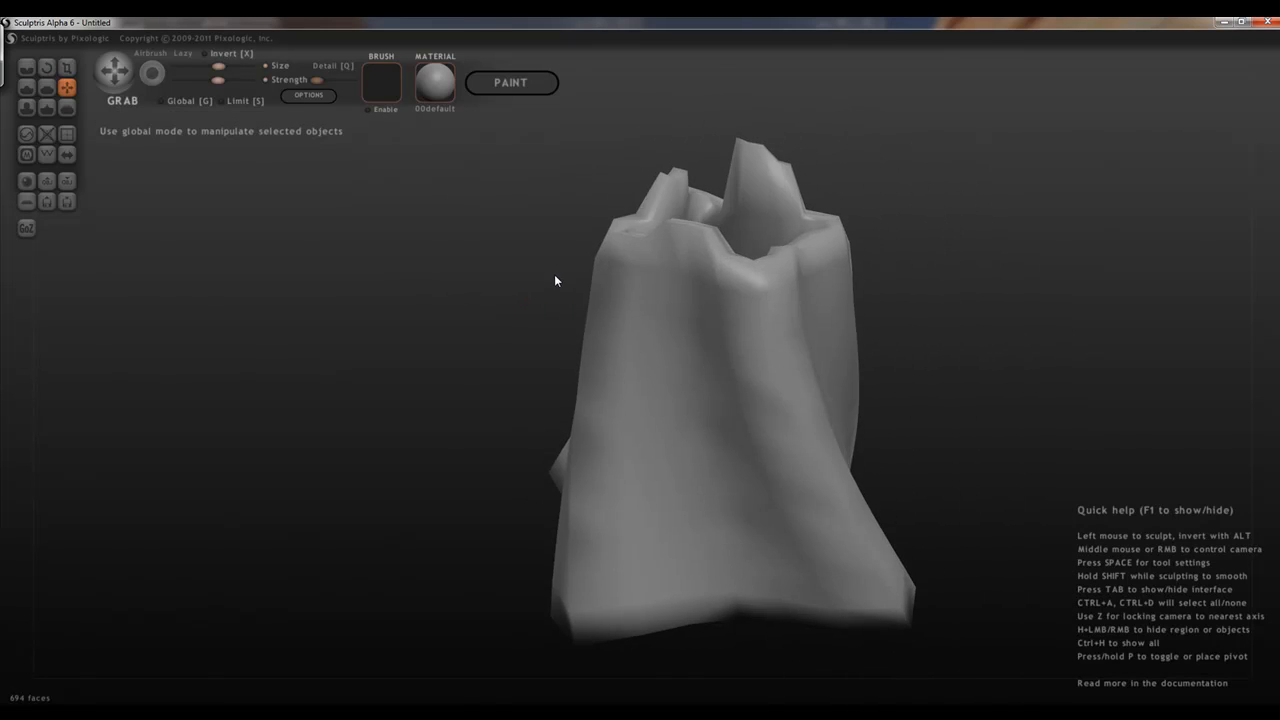
pyautogui.press('space')
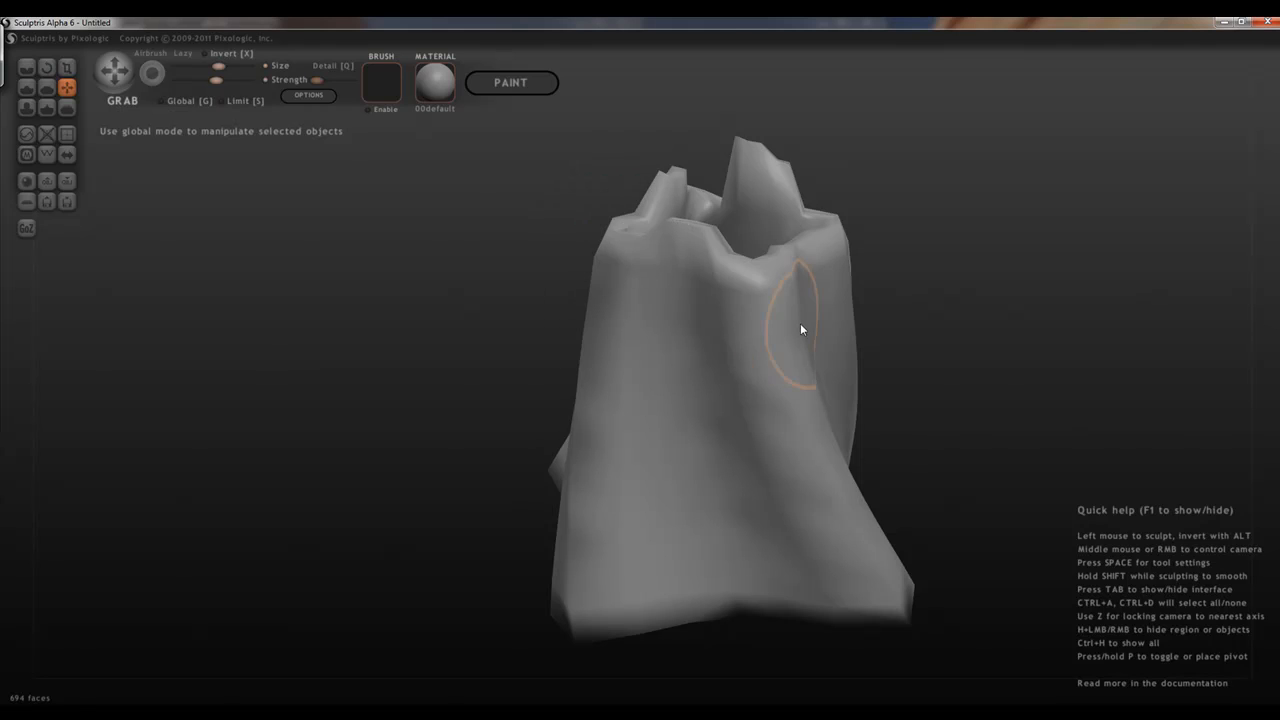
pyautogui.moveTo(858, 350)
pyautogui.mouseDown(button='middle')
pyautogui.moveTo(834, 351)
pyautogui.moveTo(994, 309)
pyautogui.moveTo(731, 426)
pyautogui.moveTo(788, 327)
pyautogui.moveTo(820, 352)
pyautogui.mouseUp(button='middle')
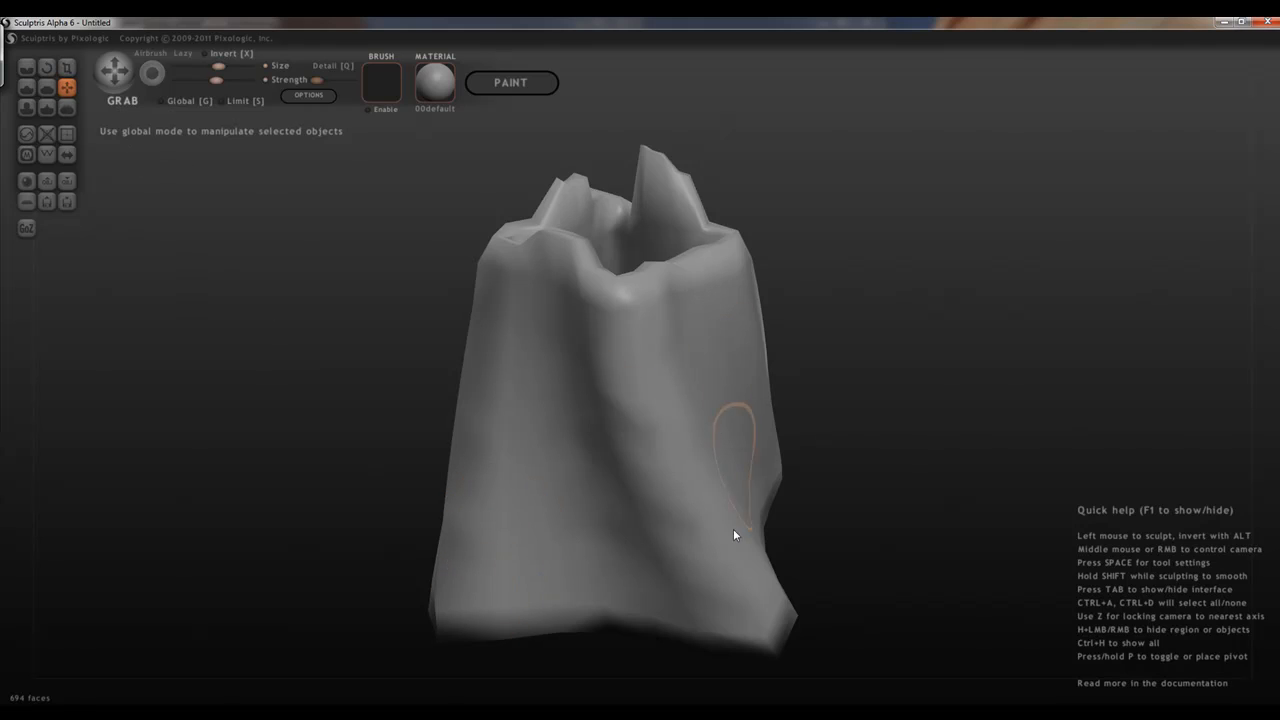
pyautogui.moveTo(741, 591); pyautogui.dragTo(873, 697)
pyautogui.moveTo(773, 468)
pyautogui.mouseDown()
pyautogui.moveTo(926, 534)
pyautogui.moveTo(900, 548)
pyautogui.mouseUp()
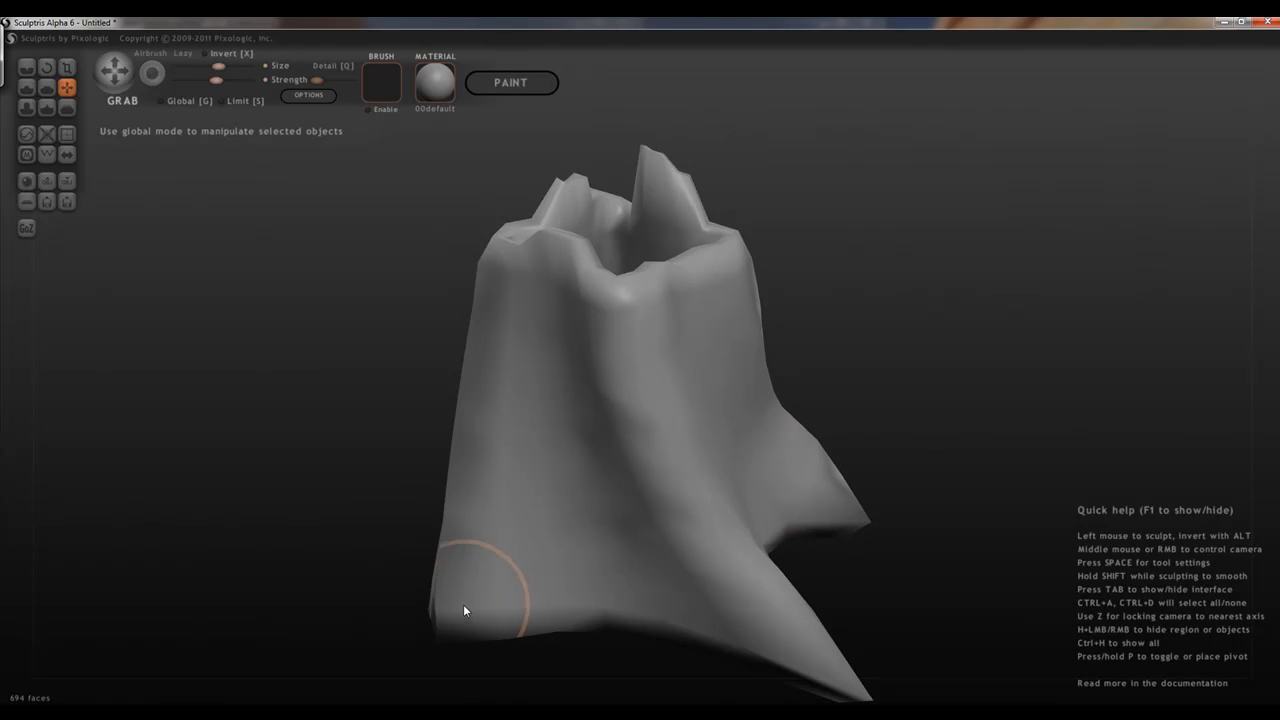
pyautogui.moveTo(444, 595); pyautogui.dragTo(380, 632)
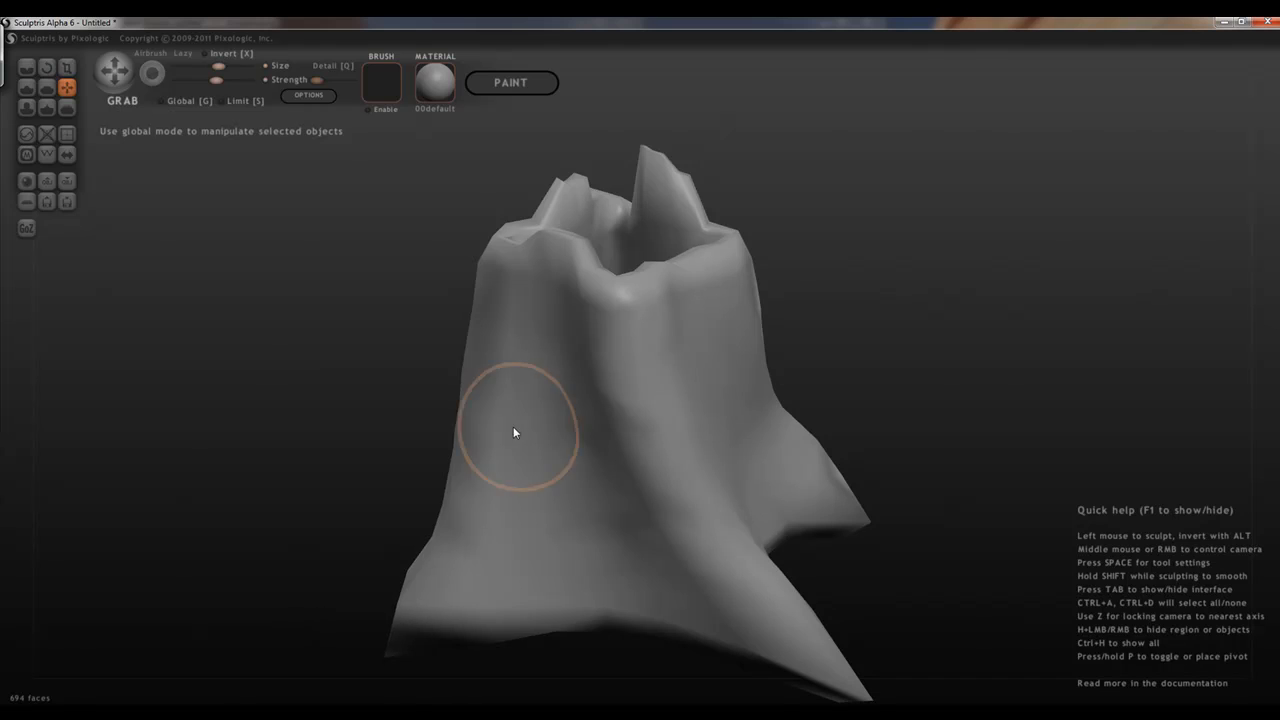
# Pull two more roots outward from the base on the trunk's other sides with Grab, and switch to the Draw brush
pyautogui.moveTo(951, 448)
pyautogui.mouseDown()
pyautogui.moveTo(1098, 404)
pyautogui.moveTo(1153, 414)
pyautogui.moveTo(1106, 511)
pyautogui.mouseUp()
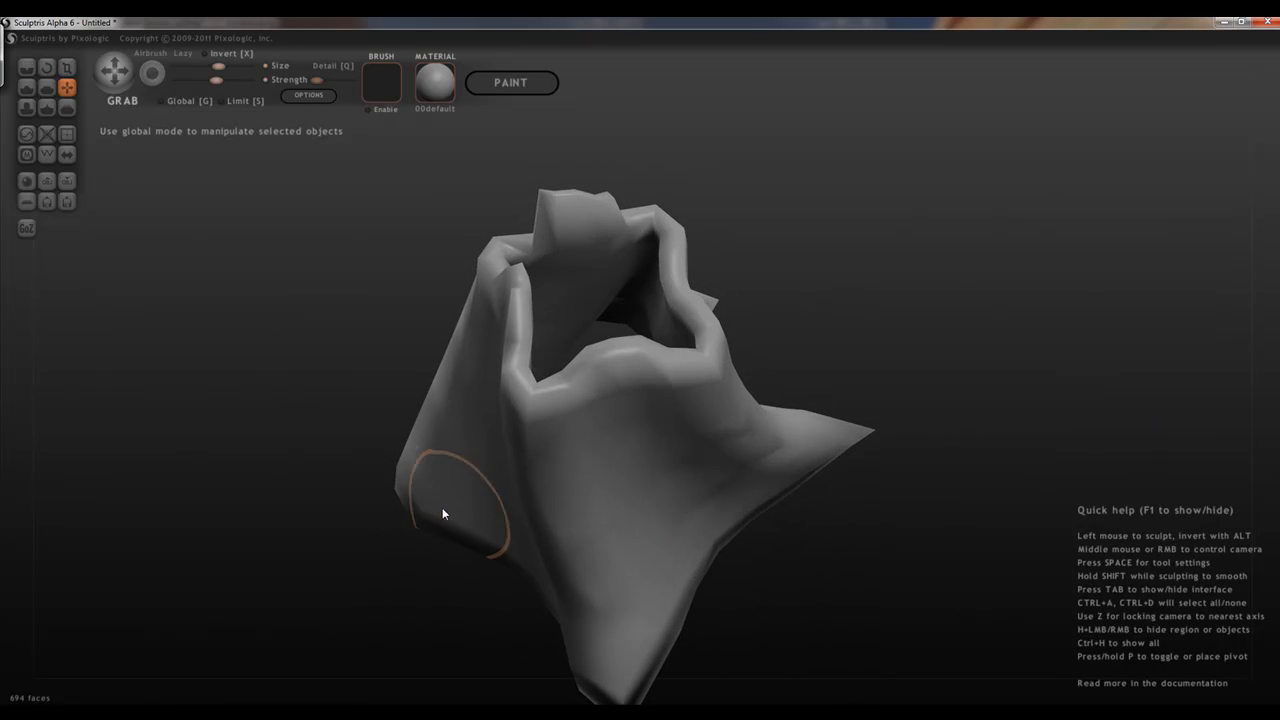
pyautogui.moveTo(407, 479); pyautogui.dragTo(238, 549)
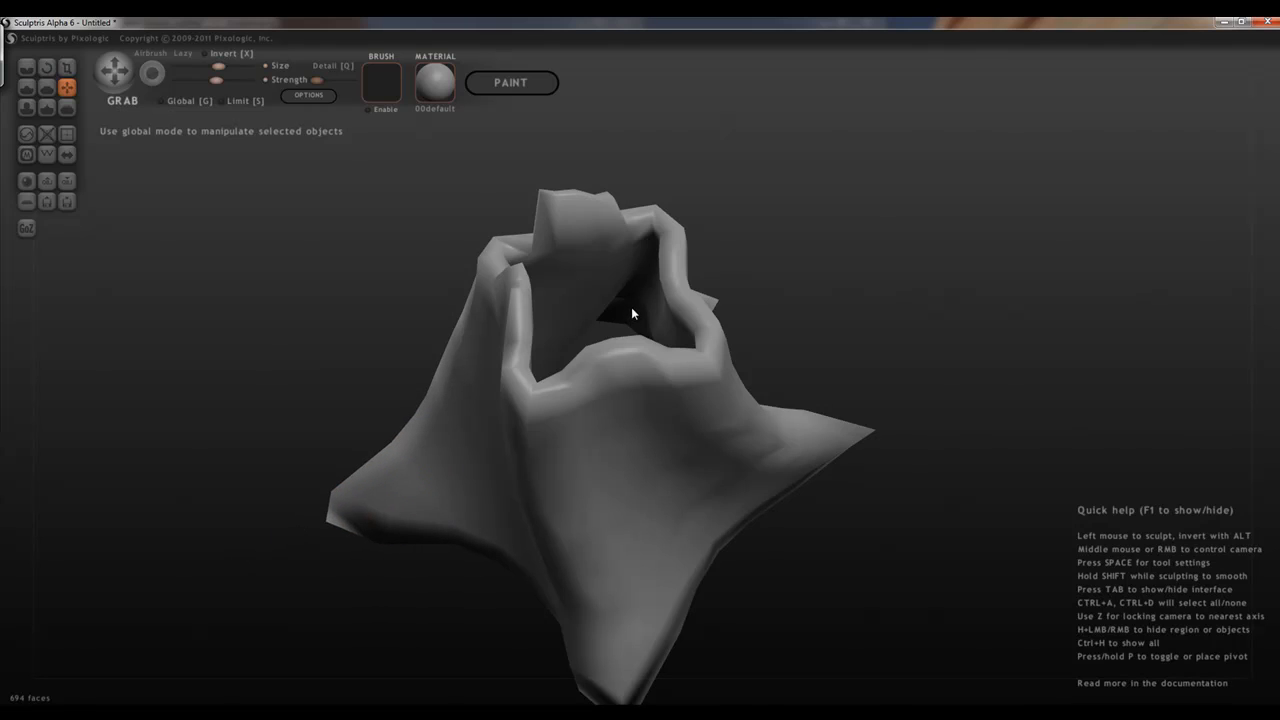
pyautogui.moveTo(838, 324); pyautogui.dragTo(408, 247)
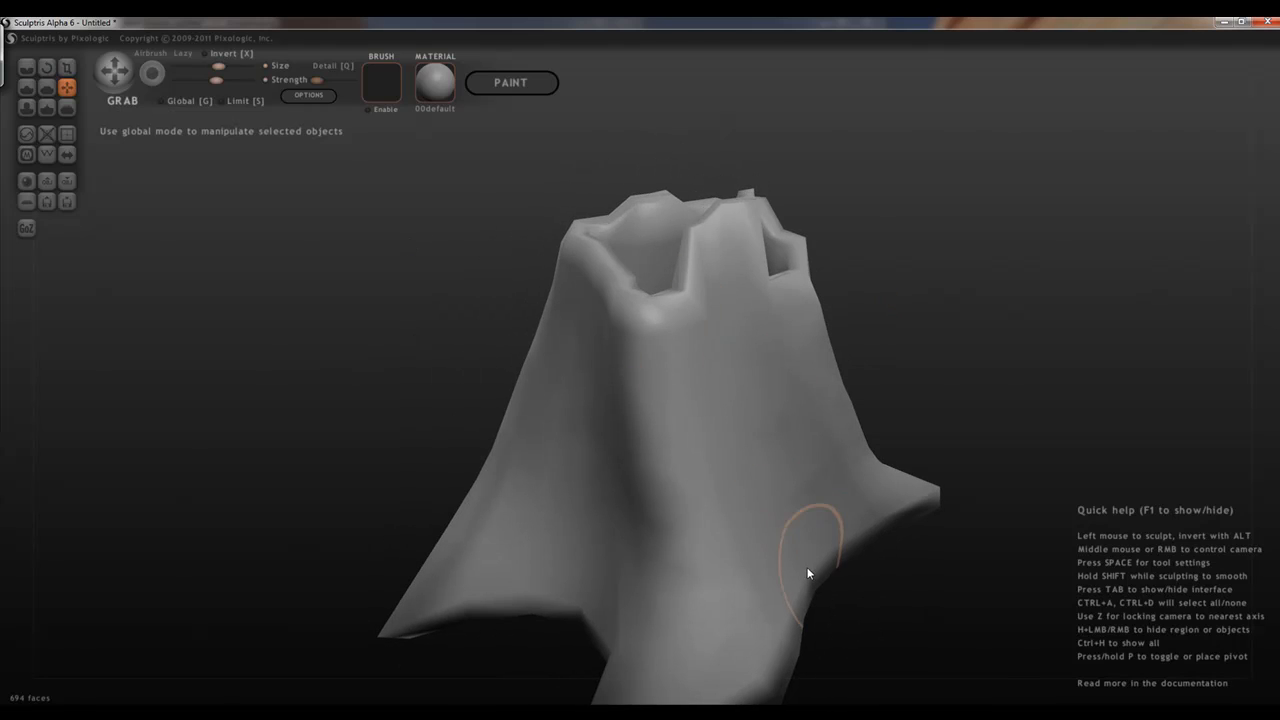
pyautogui.moveTo(924, 621); pyautogui.dragTo(934, 624)
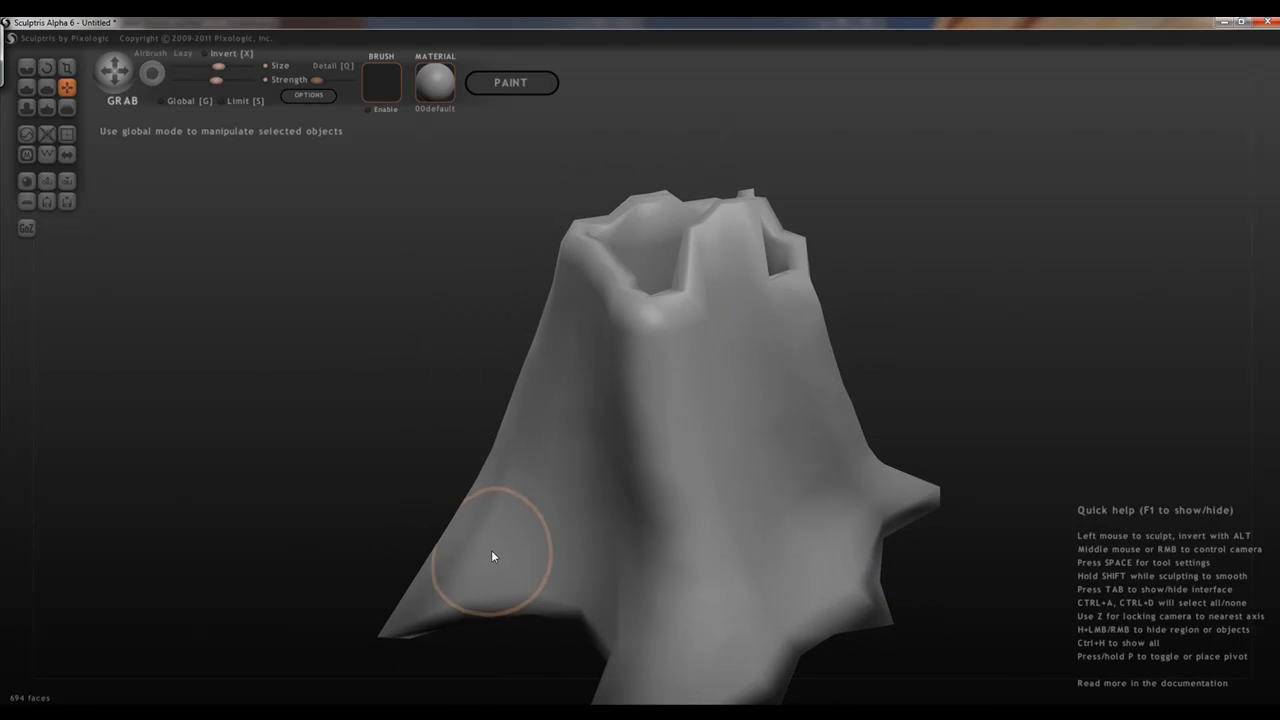
pyautogui.moveTo(357, 384)
pyautogui.mouseDown()
pyautogui.moveTo(429, 388)
pyautogui.moveTo(629, 351)
pyautogui.moveTo(734, 366)
pyautogui.moveTo(651, 391)
pyautogui.moveTo(511, 406)
pyautogui.moveTo(757, 337)
pyautogui.moveTo(720, 329)
pyautogui.moveTo(654, 360)
pyautogui.moveTo(697, 463)
pyautogui.moveTo(677, 440)
pyautogui.moveTo(757, 334)
pyautogui.moveTo(757, 351)
pyautogui.mouseUp()
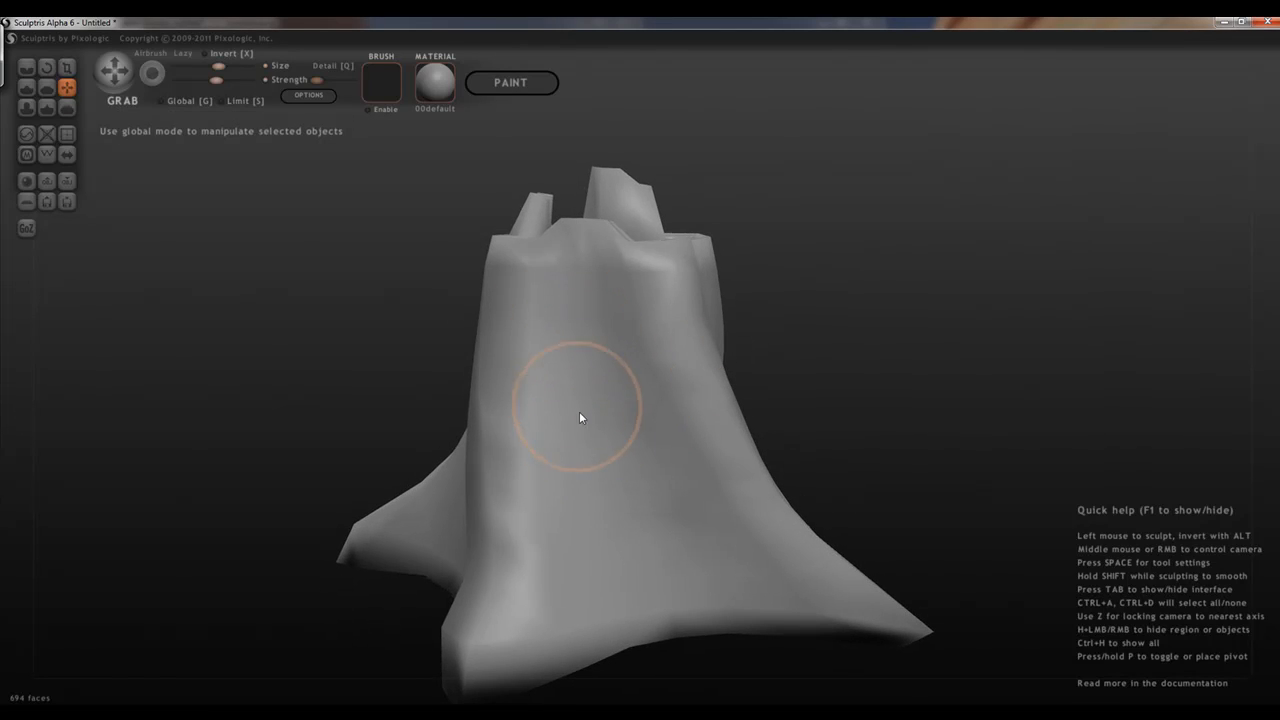
pyautogui.click(29, 90)
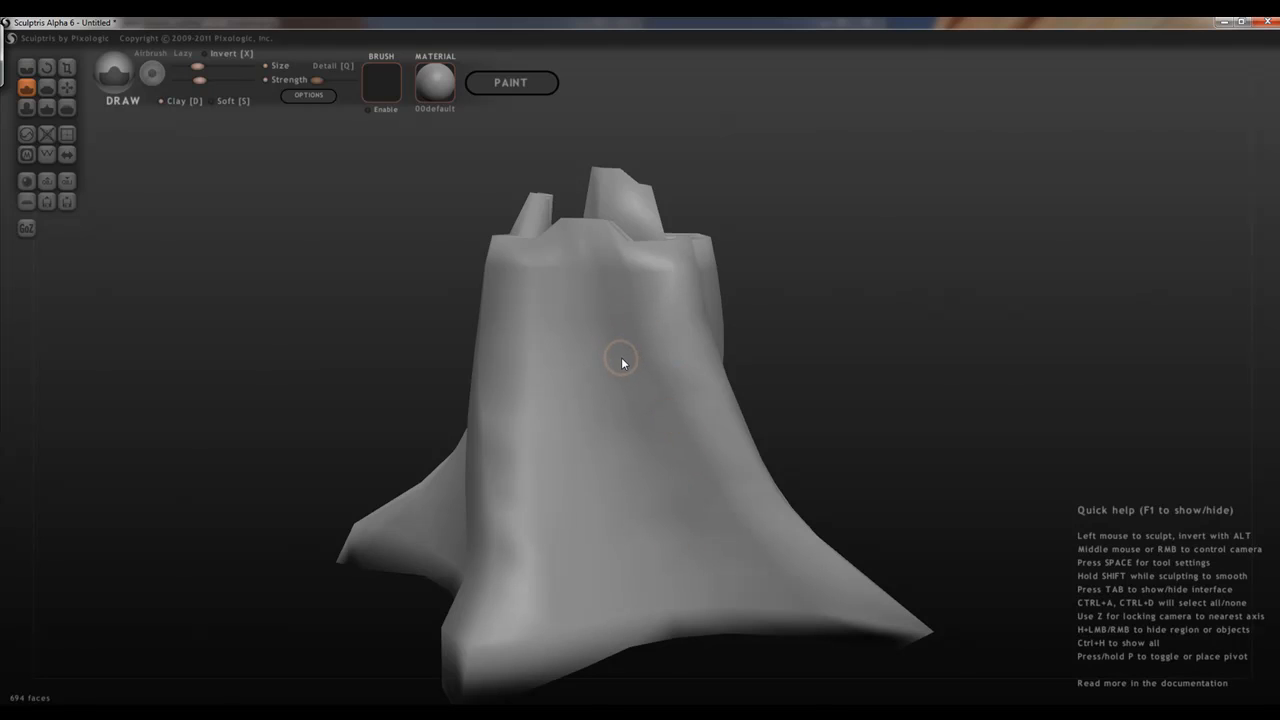
pyautogui.click(526, 84)
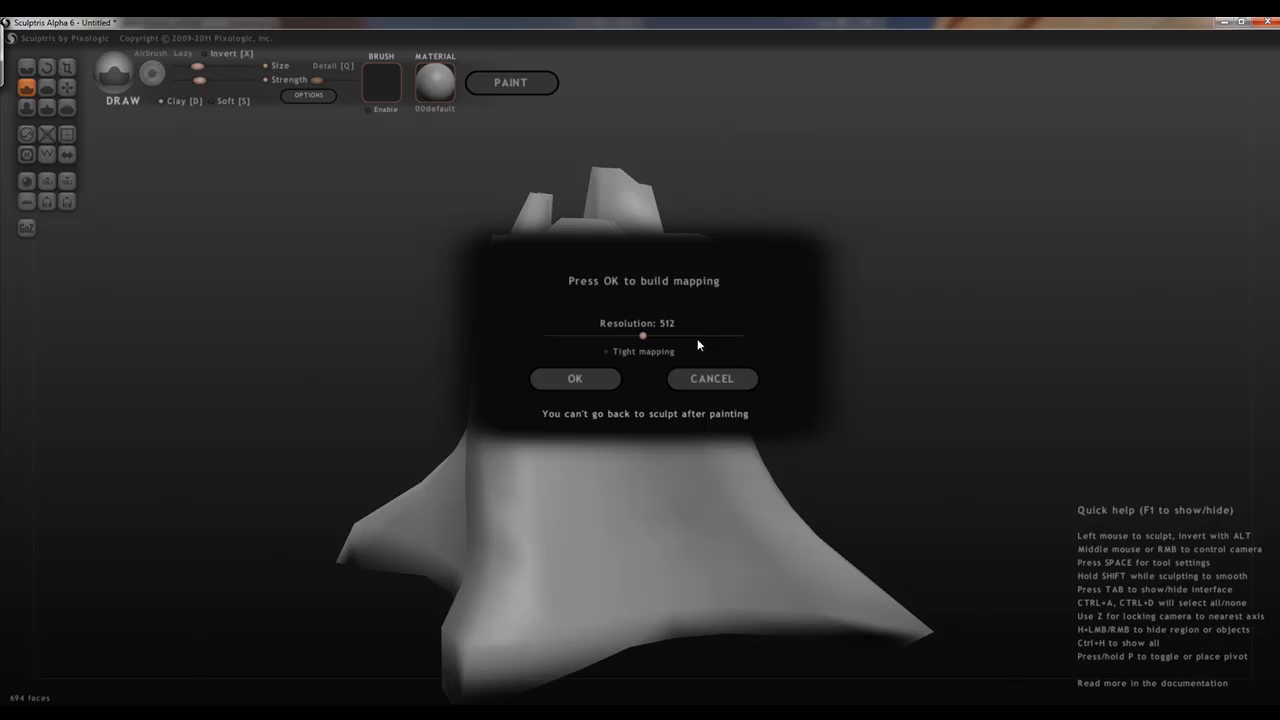
pyautogui.click(735, 378)
pyautogui.click(531, 88)
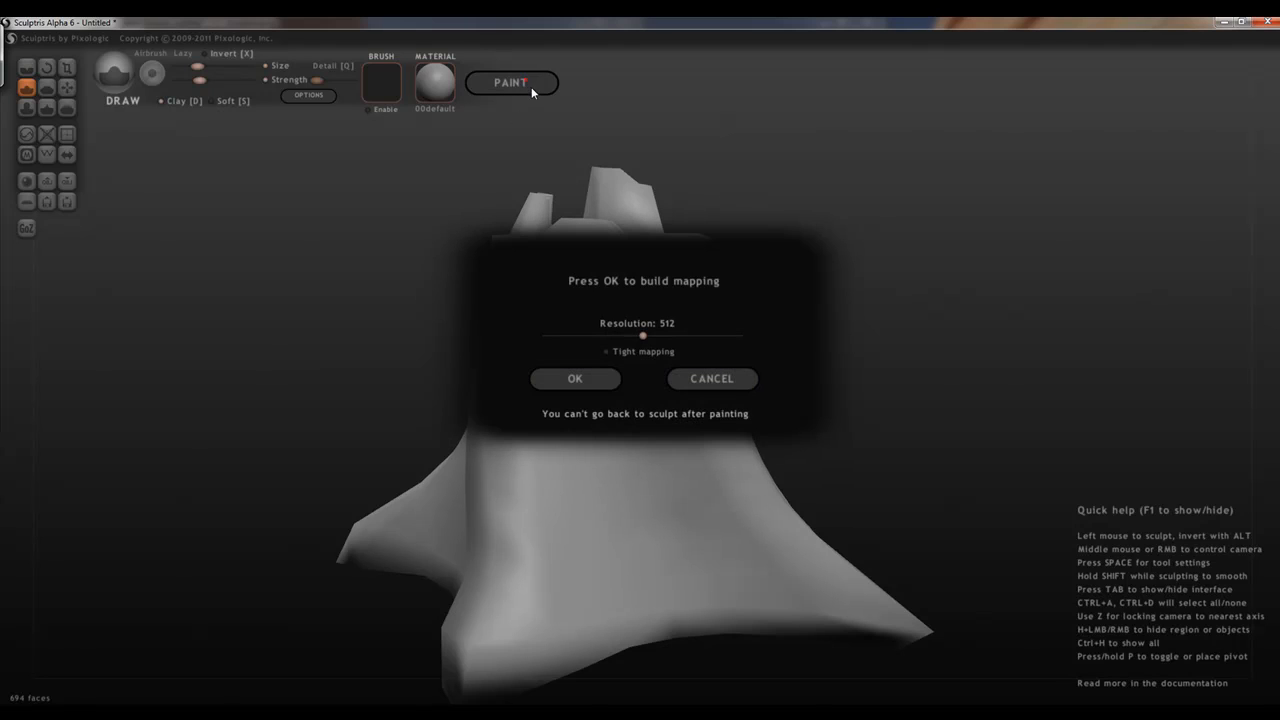
pyautogui.click(719, 384)
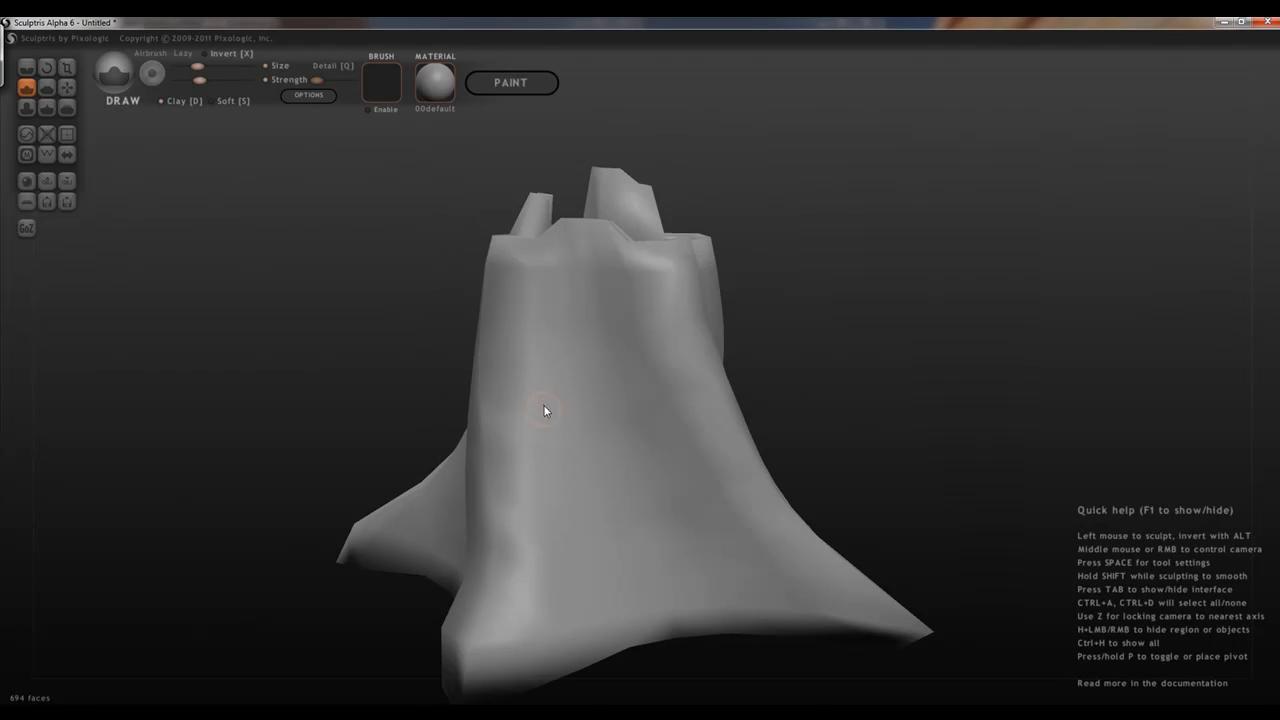
# Draw light vertical clay strokes down the trunk's side with the small brush
pyautogui.moveTo(600, 421); pyautogui.dragTo(629, 505)
pyautogui.moveTo(620, 337); pyautogui.dragTo(666, 466)
pyautogui.moveTo(651, 371)
pyautogui.mouseDown()
pyautogui.moveTo(612, 277)
pyautogui.moveTo(541, 289)
pyautogui.mouseUp()
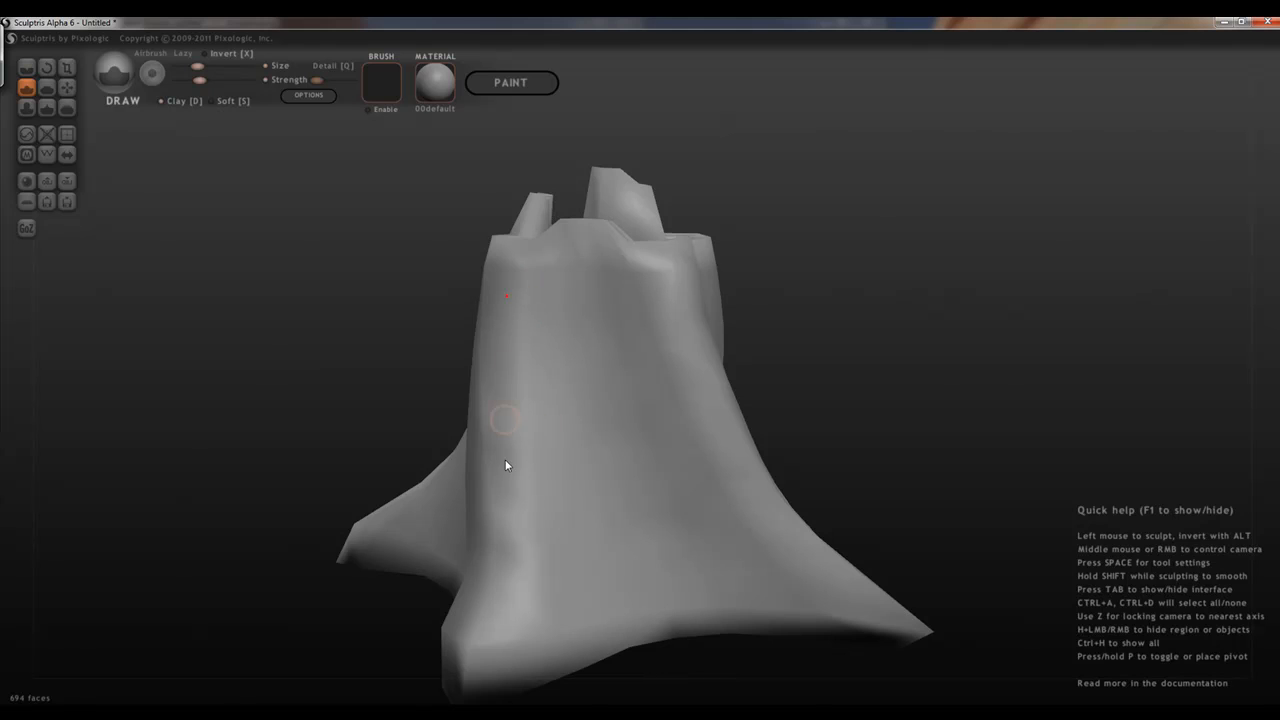
pyautogui.moveTo(505, 465); pyautogui.dragTo(503, 500)
pyautogui.moveTo(496, 347); pyautogui.dragTo(480, 510)
# Increase the Draw brush's strength and size, and build up volume on the root and along the trunk's side
pyautogui.moveTo(924, 478)
pyautogui.mouseDown()
pyautogui.moveTo(767, 527)
pyautogui.moveTo(871, 456)
pyautogui.moveTo(1070, 472)
pyautogui.moveTo(868, 501)
pyautogui.mouseUp()
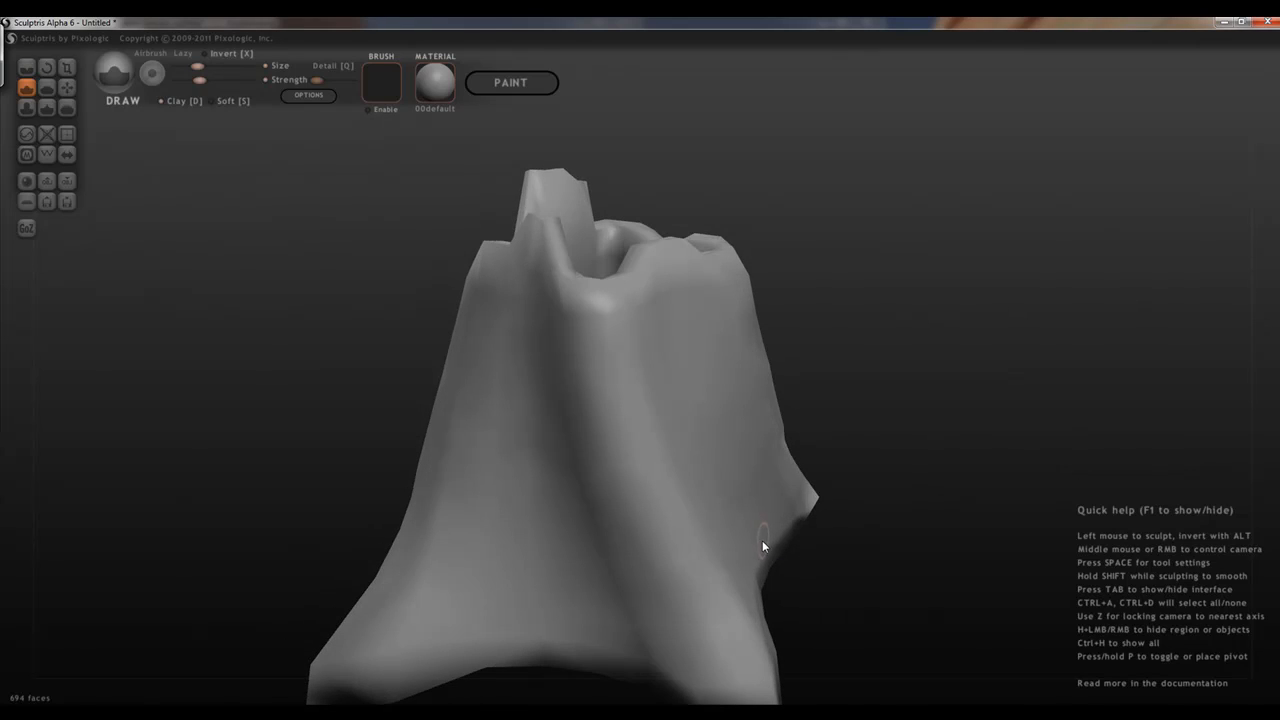
pyautogui.press('space')
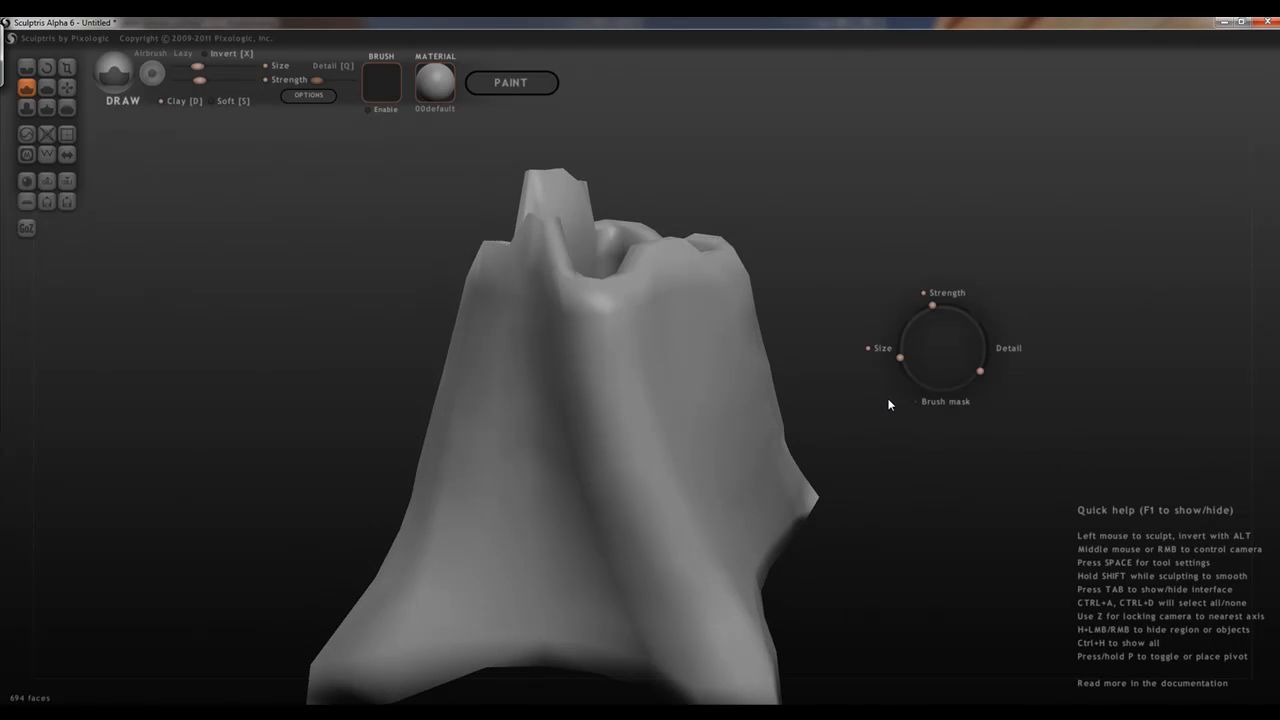
pyautogui.moveTo(935, 302); pyautogui.dragTo(993, 318)
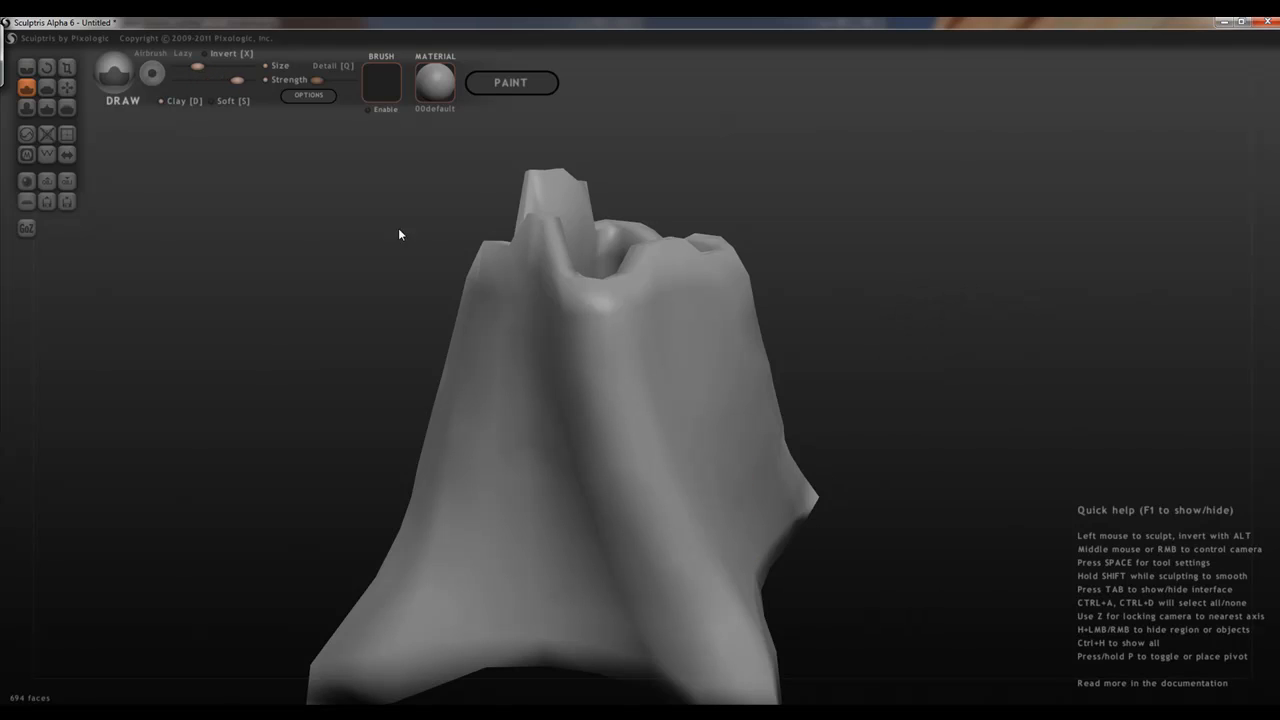
pyautogui.moveTo(200, 65); pyautogui.dragTo(242, 65)
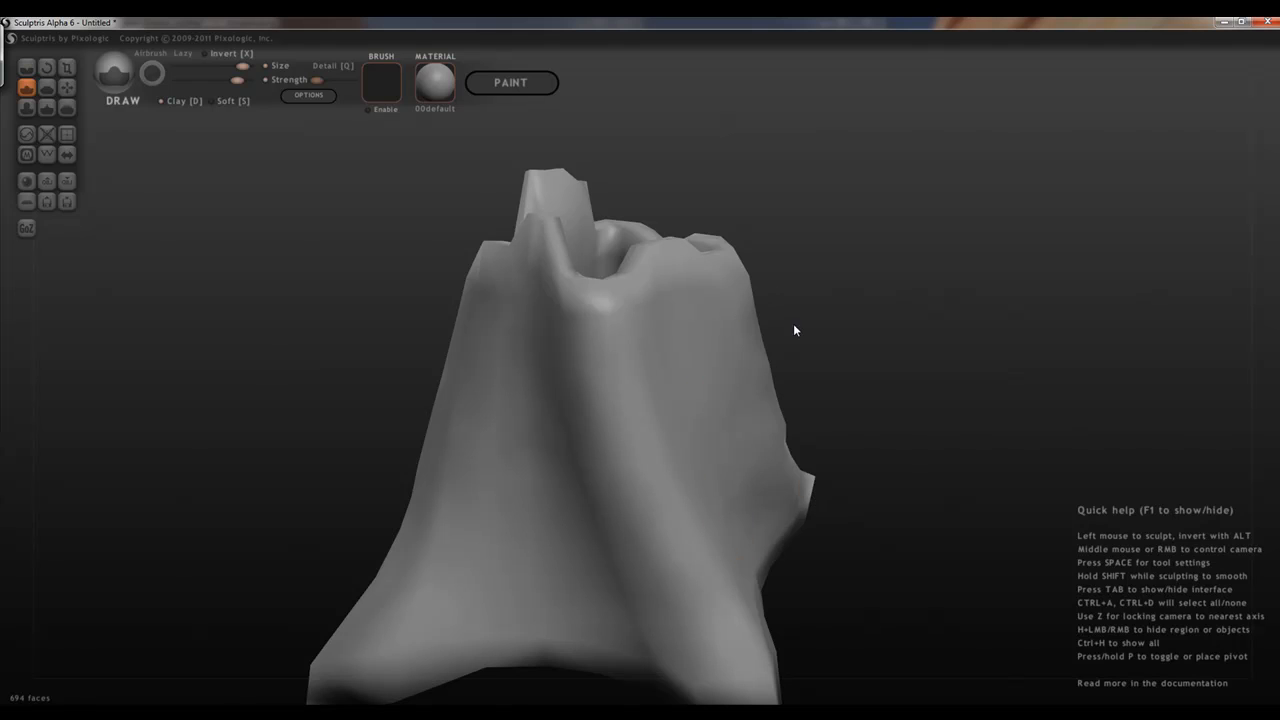
pyautogui.moveTo(930, 344)
pyautogui.mouseDown(button='middle')
pyautogui.moveTo(833, 380)
pyautogui.moveTo(749, 377)
pyautogui.moveTo(734, 389)
pyautogui.moveTo(783, 346)
pyautogui.moveTo(760, 335)
pyautogui.mouseUp(button='middle')
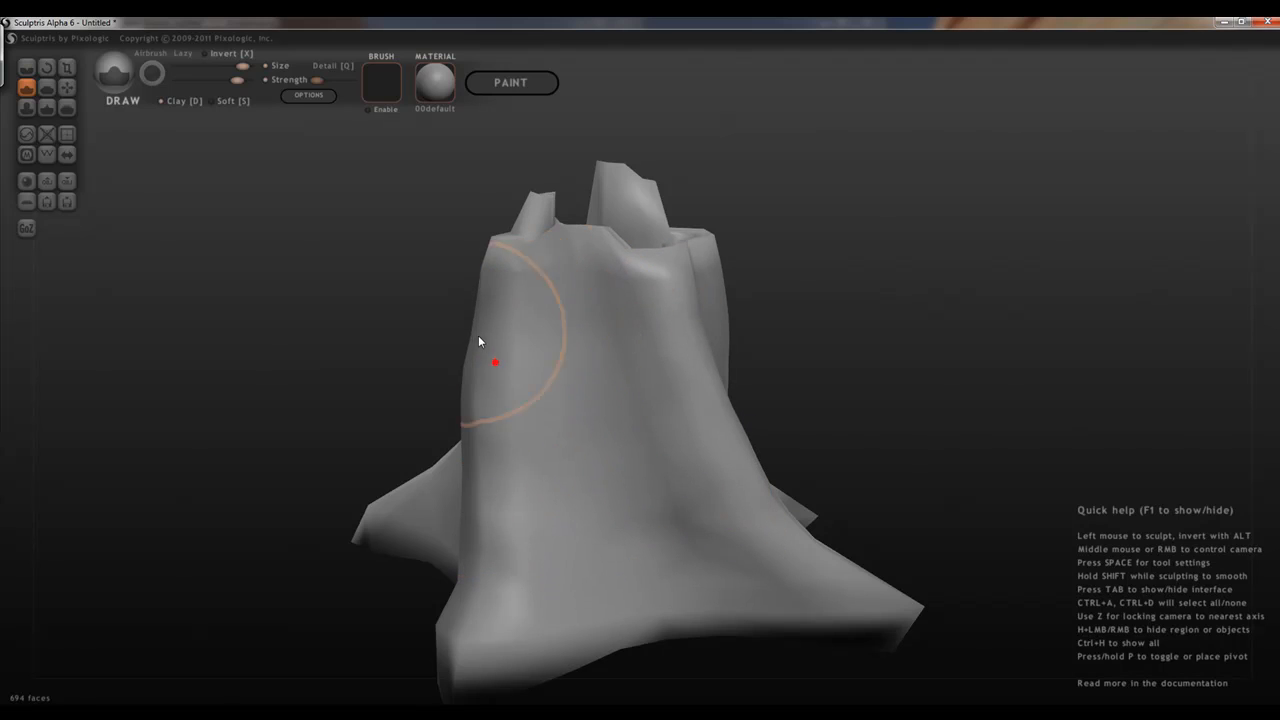
pyautogui.click(504, 360)
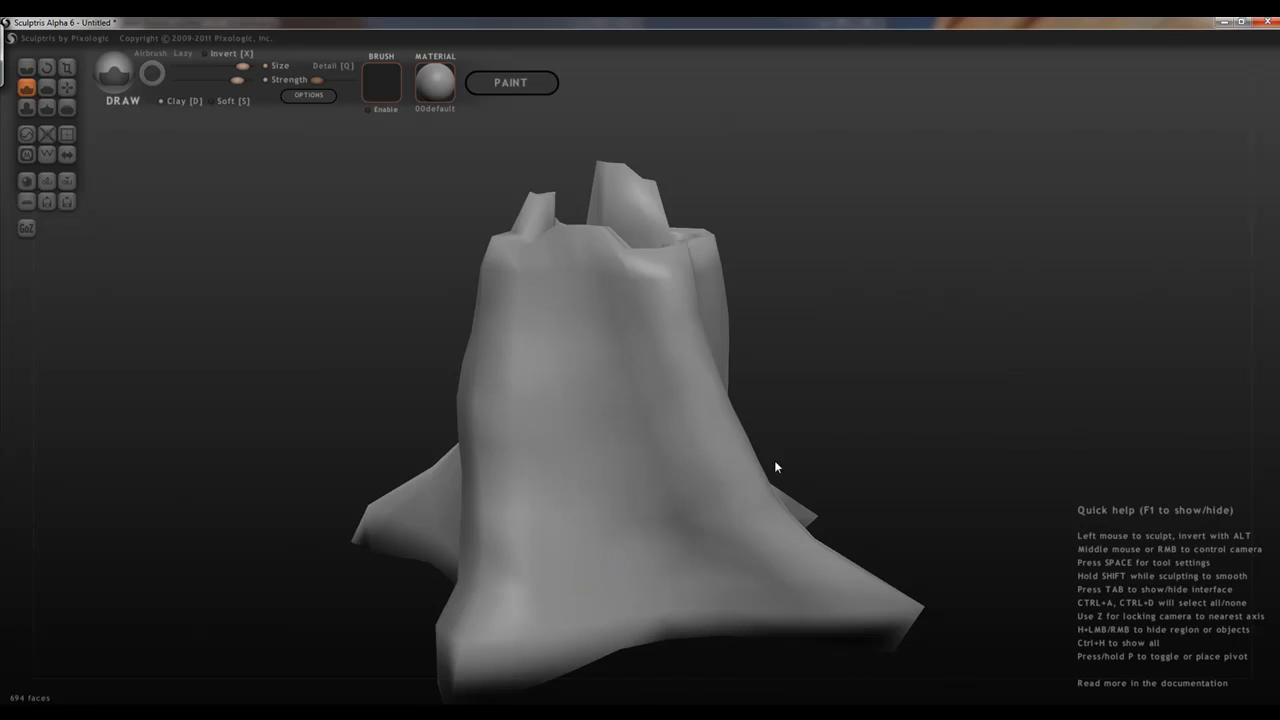
# Lower the Draw strength slightly and build up volume on the trunk's upper side just below the broken rim
pyautogui.moveTo(869, 437)
pyautogui.mouseDown()
pyautogui.moveTo(1201, 396)
pyautogui.moveTo(951, 423)
pyautogui.mouseUp()
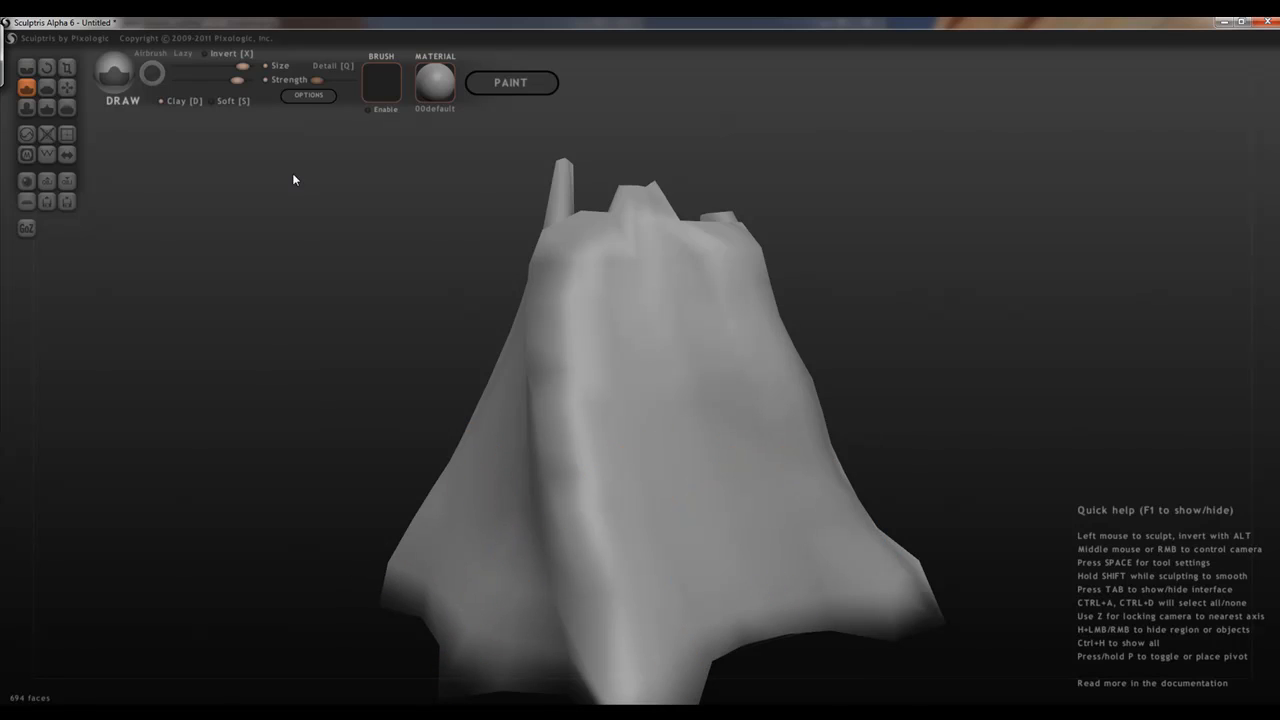
pyautogui.moveTo(236, 79); pyautogui.dragTo(223, 80)
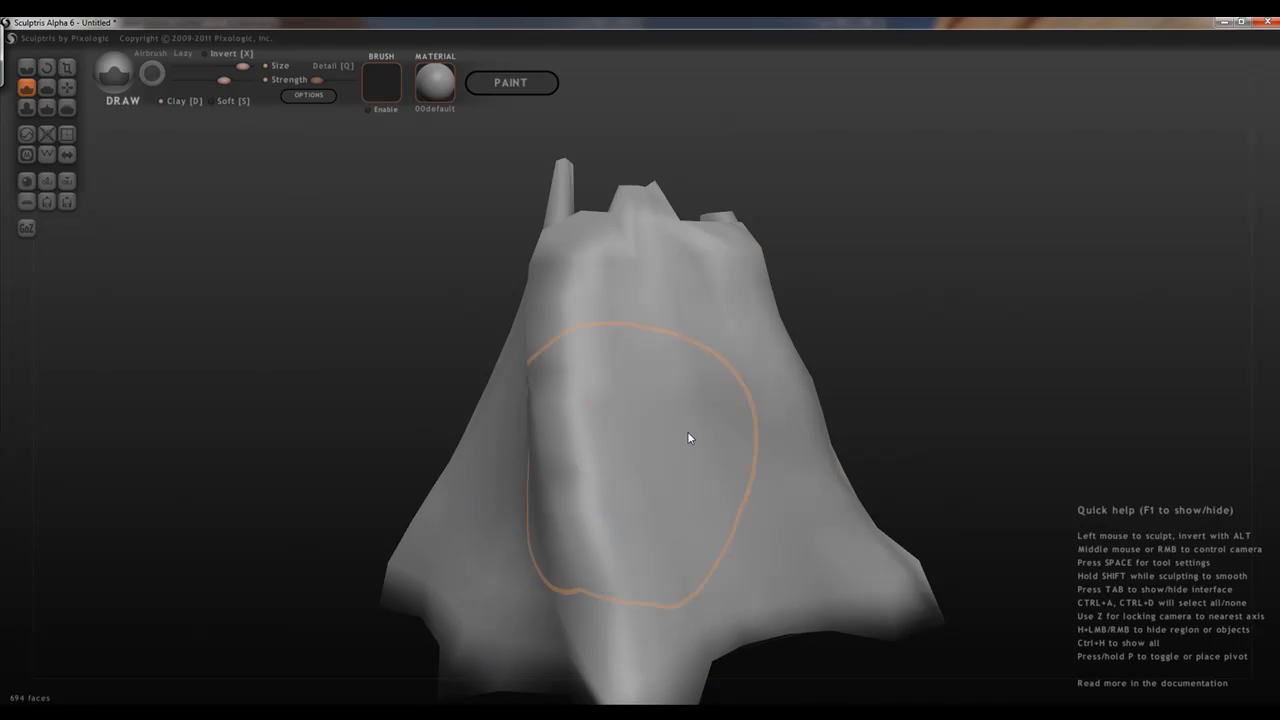
pyautogui.click(693, 256)
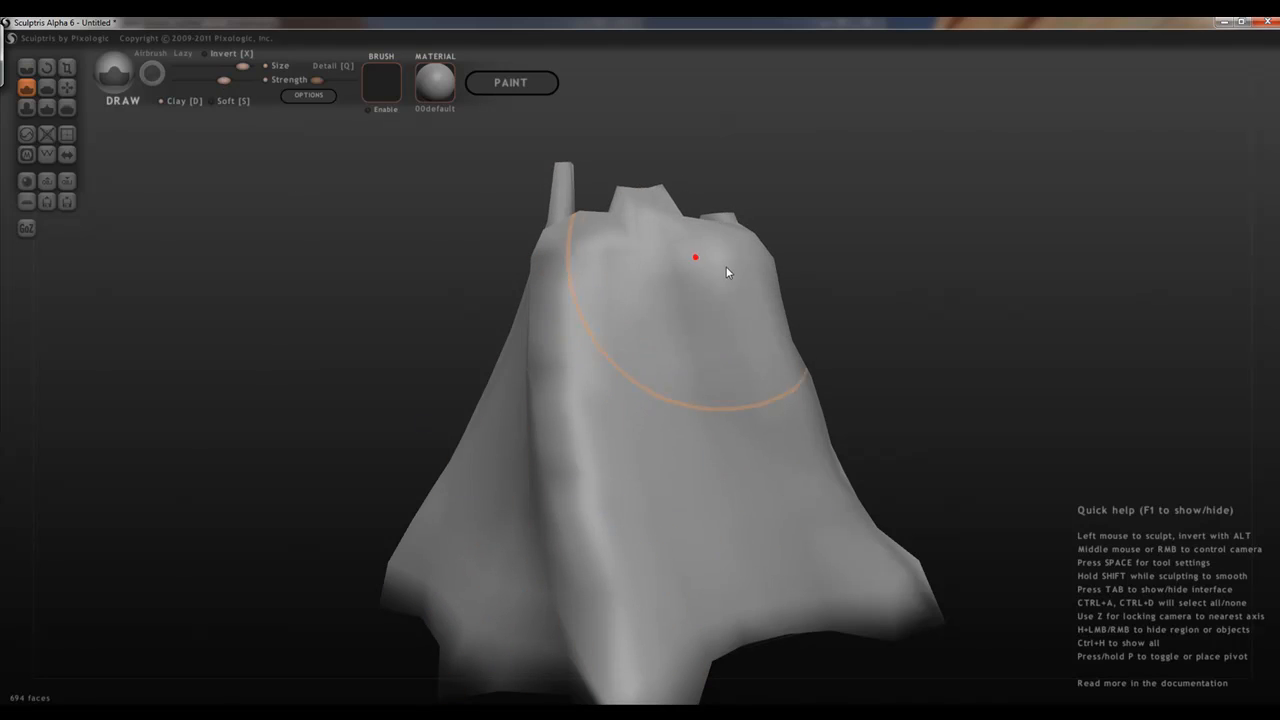
pyautogui.click(726, 278)
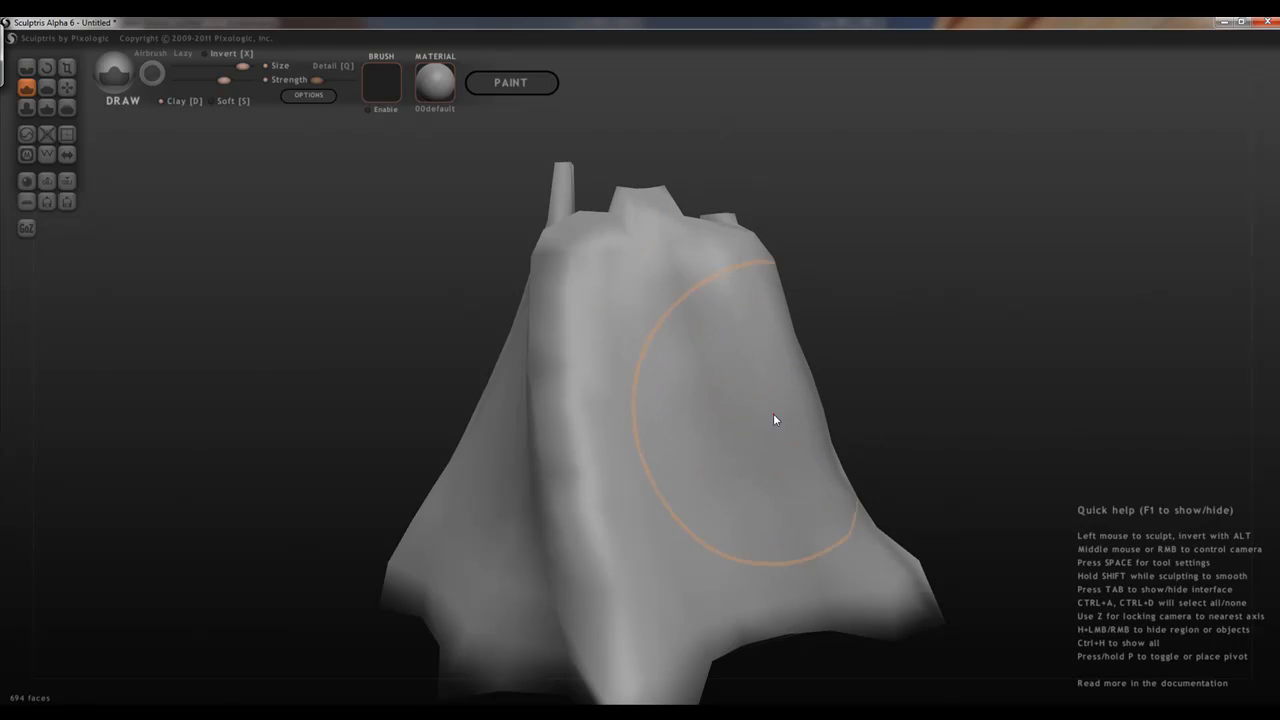
pyautogui.click(794, 388)
# Snap the camera to the Right view and smooth the trunk's vertical ridge, upper side and broken rim
pyautogui.moveTo(1034, 330); pyautogui.dragTo(869, 436)
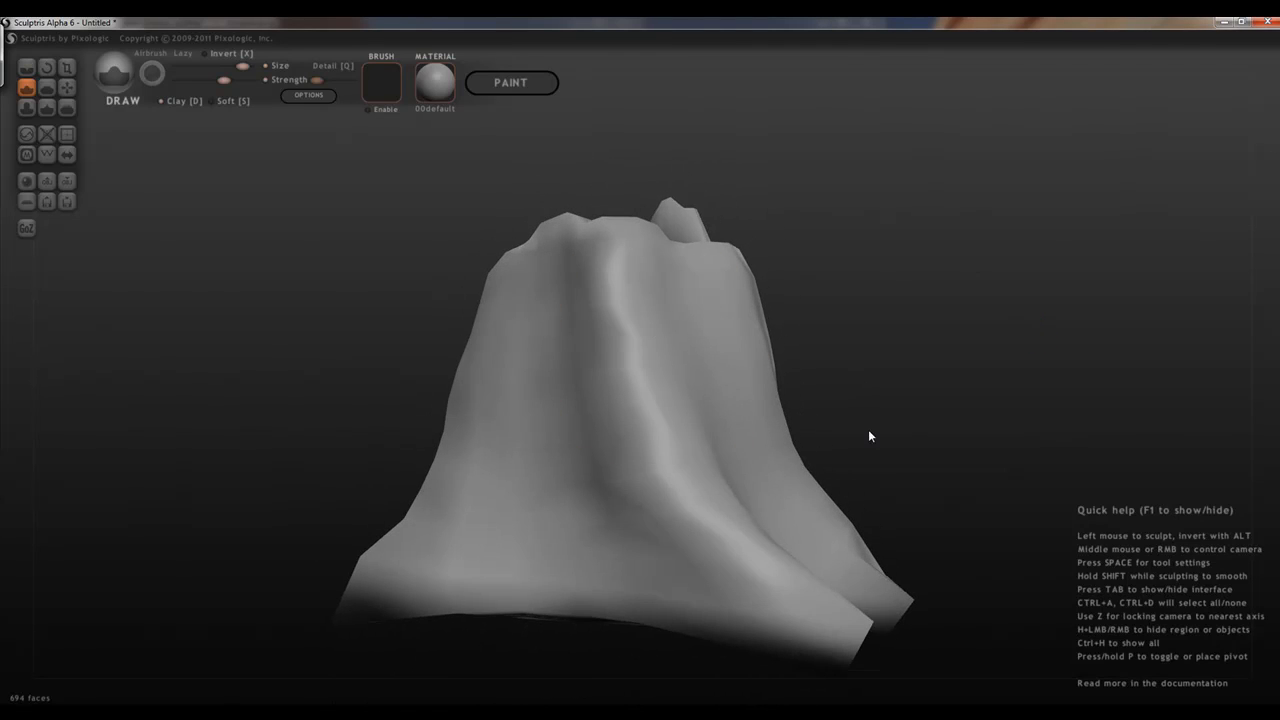
pyautogui.moveTo(983, 433)
pyautogui.mouseDown()
pyautogui.moveTo(720, 486)
pyautogui.moveTo(714, 423)
pyautogui.moveTo(826, 583)
pyautogui.moveTo(822, 563)
pyautogui.moveTo(927, 492)
pyautogui.moveTo(901, 517)
pyautogui.moveTo(954, 489)
pyautogui.moveTo(938, 482)
pyautogui.mouseUp()
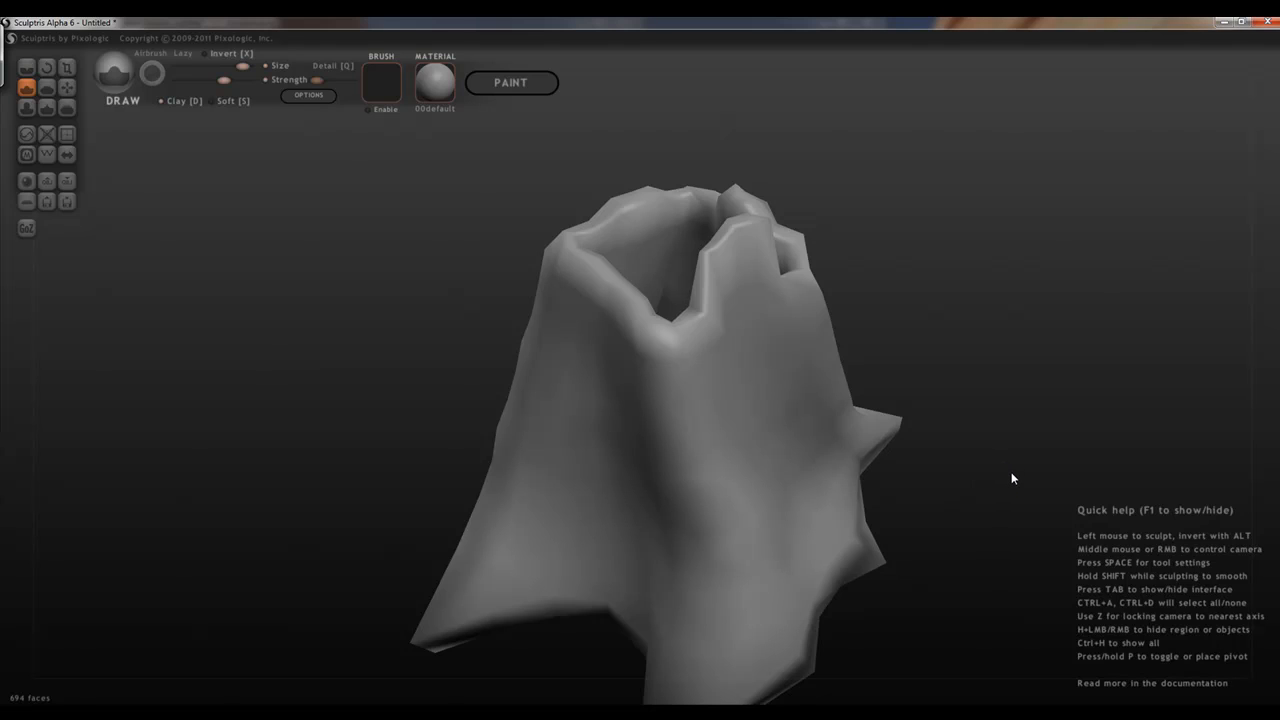
pyautogui.press('z')
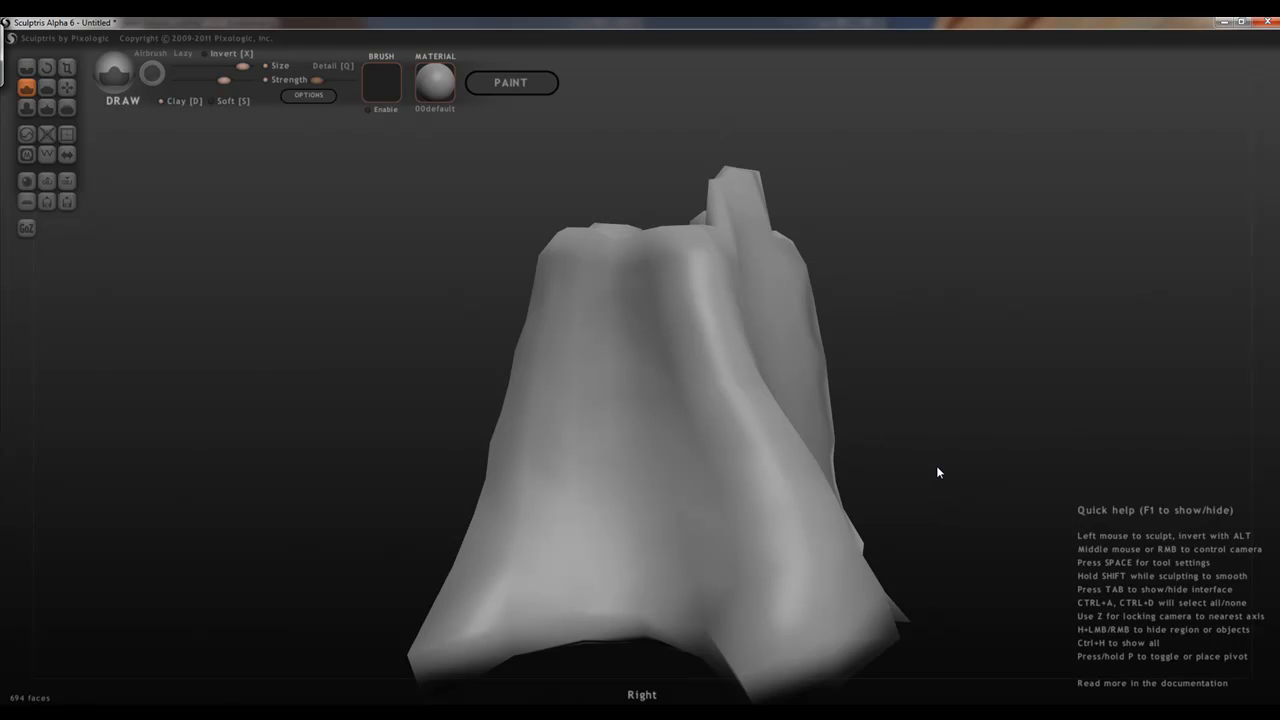
pyautogui.keyDown('shift'); pyautogui.moveTo(804, 464); pyautogui.dragTo(700, 400); pyautogui.keyUp('shift')
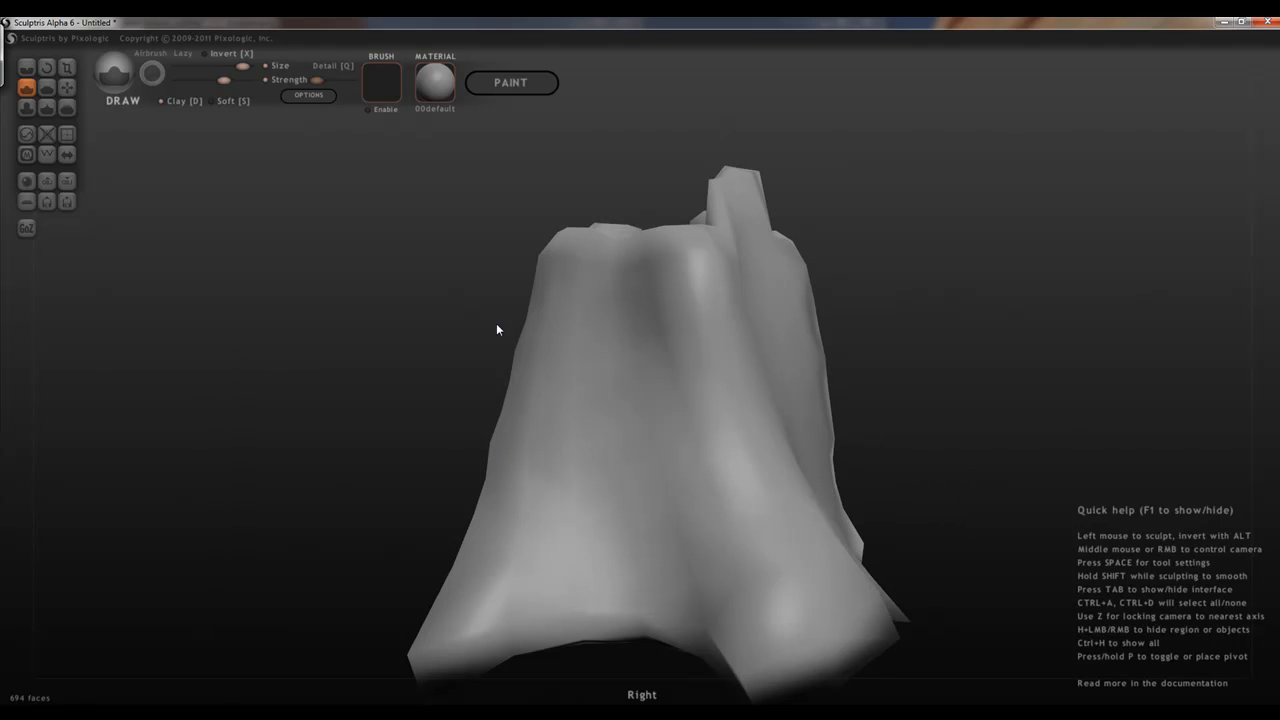
pyautogui.keyDown('shift'); pyautogui.moveTo(497, 329); pyautogui.dragTo(779, 162); pyautogui.keyUp('shift')
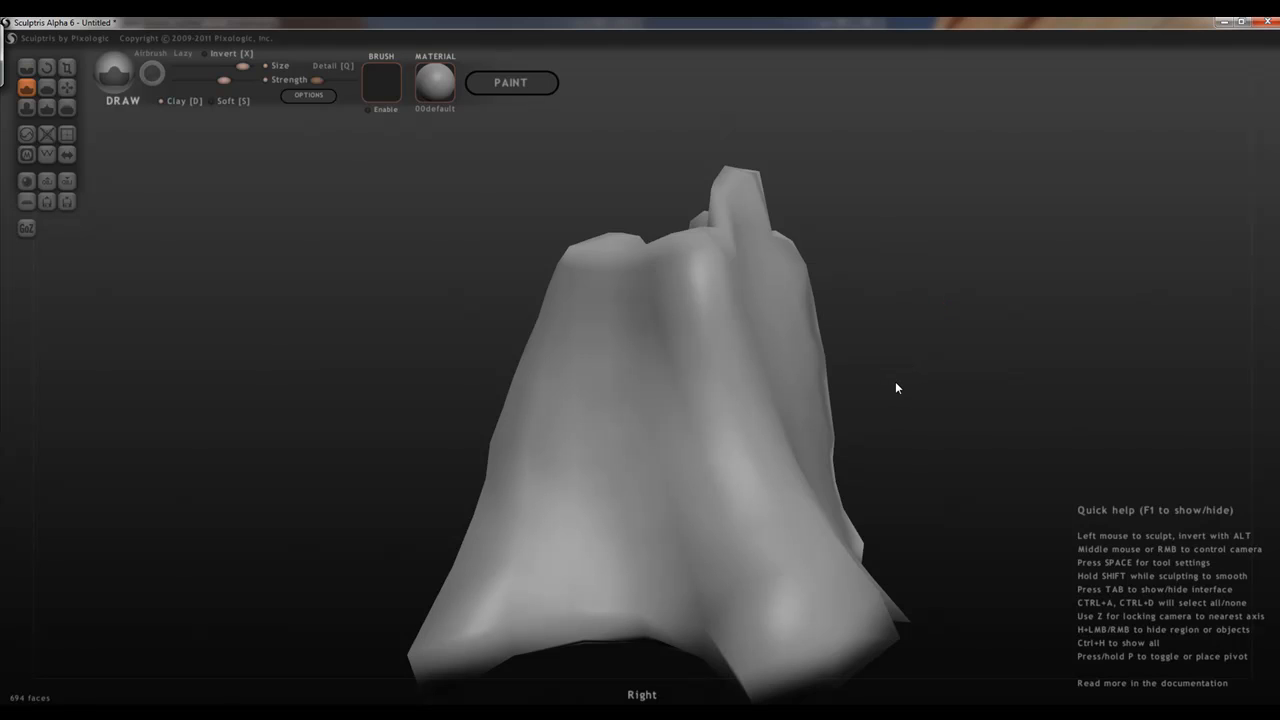
pyautogui.moveTo(838, 437)
pyautogui.mouseDown()
pyautogui.moveTo(903, 391)
pyautogui.moveTo(826, 449)
pyautogui.moveTo(857, 443)
pyautogui.moveTo(827, 447)
pyautogui.mouseUp()
pyautogui.keyDown('shift'); pyautogui.moveTo(701, 399); pyautogui.dragTo(640, 300); pyautogui.keyUp('shift')
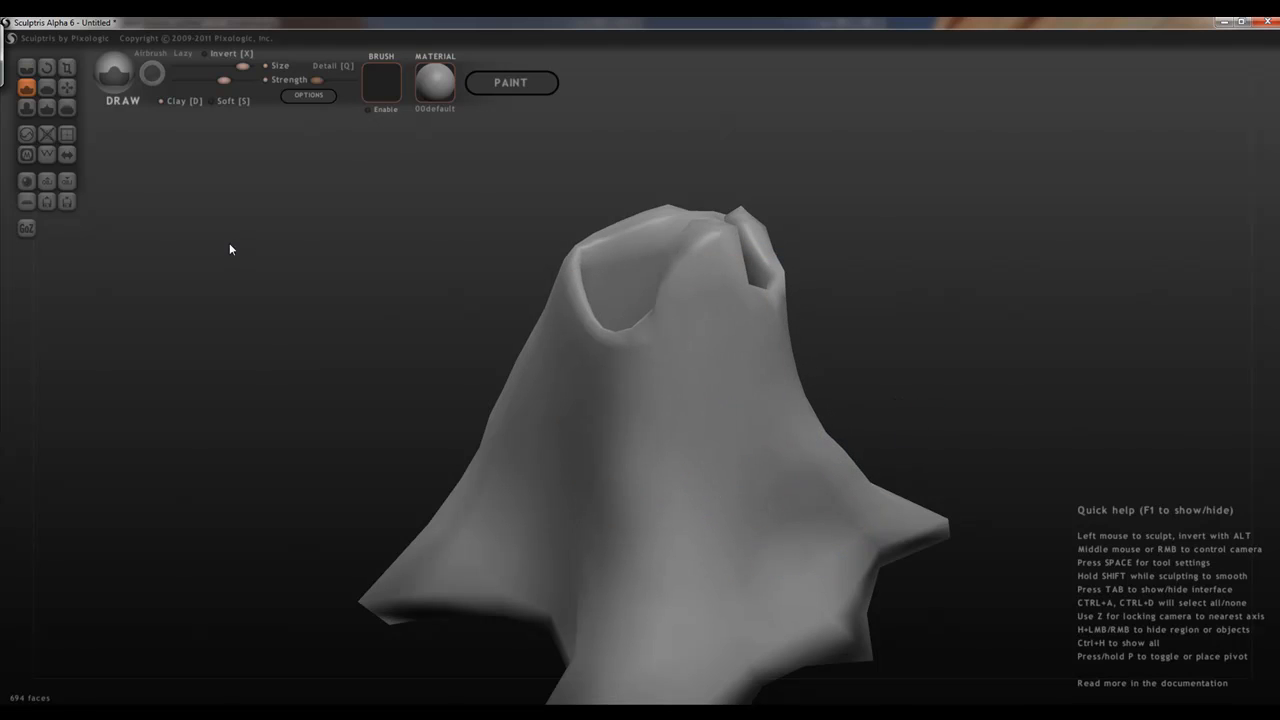
# Try to send the trunk to ZBrush with GoZ
pyautogui.click(208, 260)
pyautogui.moveTo(1065, 363)
pyautogui.mouseDown()
pyautogui.moveTo(1057, 263)
pyautogui.moveTo(966, 328)
pyautogui.moveTo(994, 283)
pyautogui.moveTo(566, 334)
pyautogui.moveTo(700, 409)
pyautogui.moveTo(802, 438)
pyautogui.mouseUp()
pyautogui.moveTo(920, 380)
pyautogui.mouseDown()
pyautogui.moveTo(1198, 314)
pyautogui.moveTo(1142, 333)
pyautogui.moveTo(1121, 289)
pyautogui.moveTo(1074, 283)
pyautogui.moveTo(643, 384)
pyautogui.moveTo(506, 333)
pyautogui.moveTo(768, 341)
pyautogui.mouseUp()
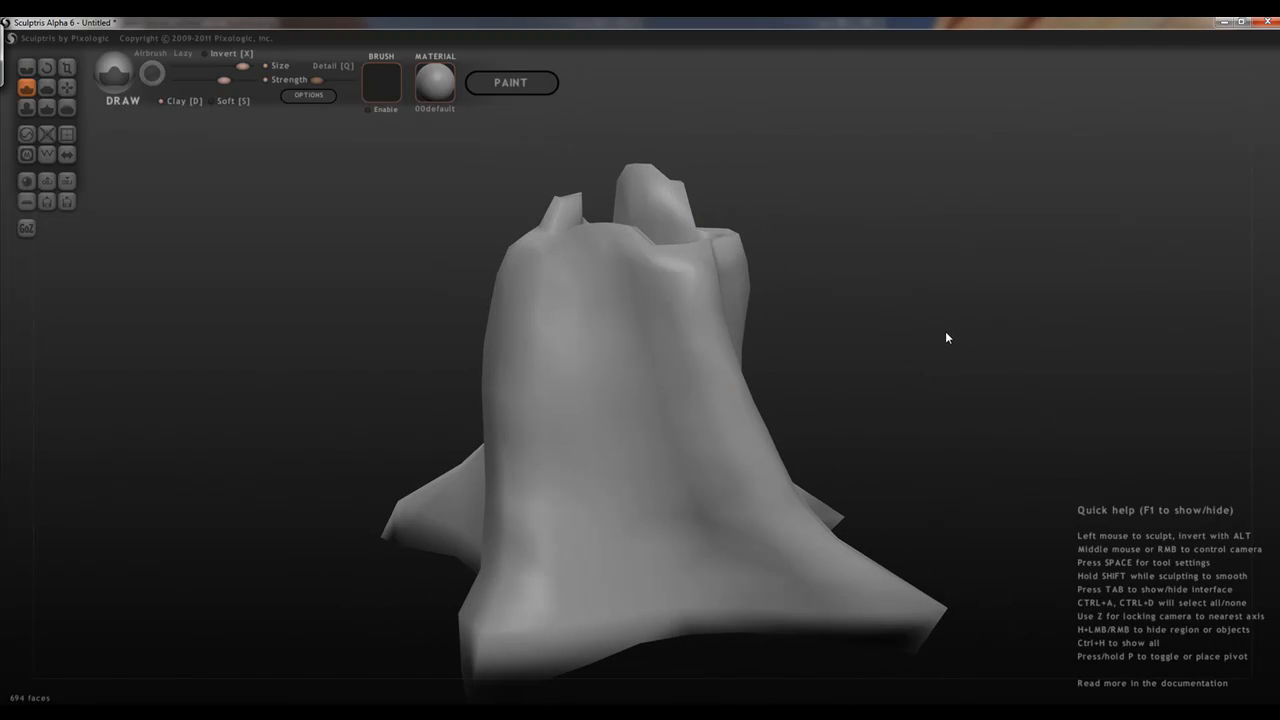
pyautogui.moveTo(942, 340)
pyautogui.mouseDown()
pyautogui.moveTo(580, 329)
pyautogui.moveTo(716, 351)
pyautogui.moveTo(849, 397)
pyautogui.moveTo(803, 393)
pyautogui.mouseUp()
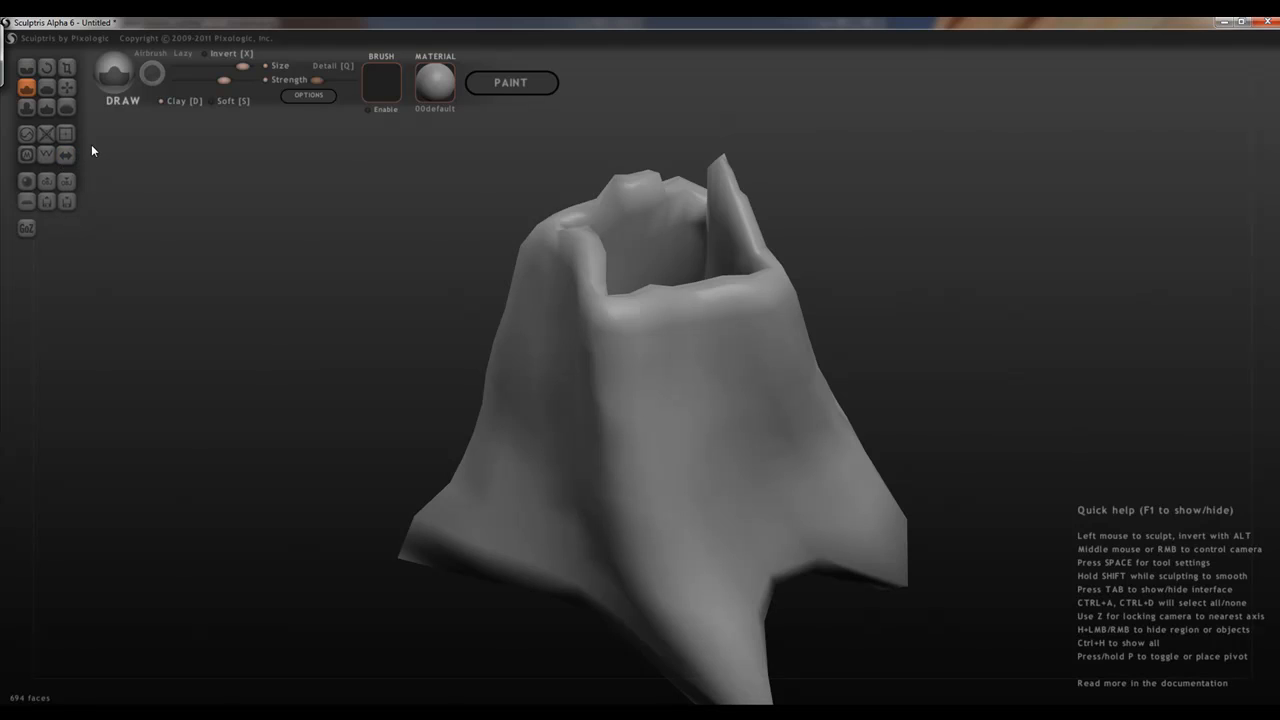
pyautogui.click(27, 230)
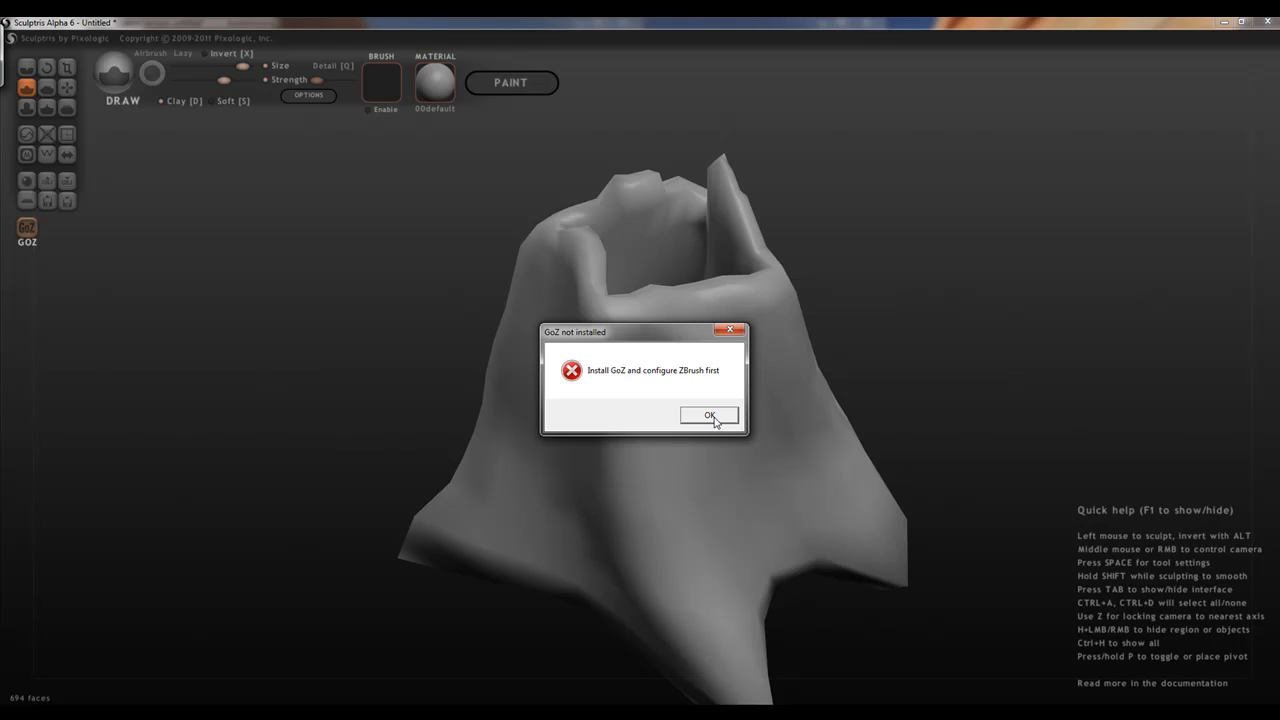
pyautogui.click(709, 416)
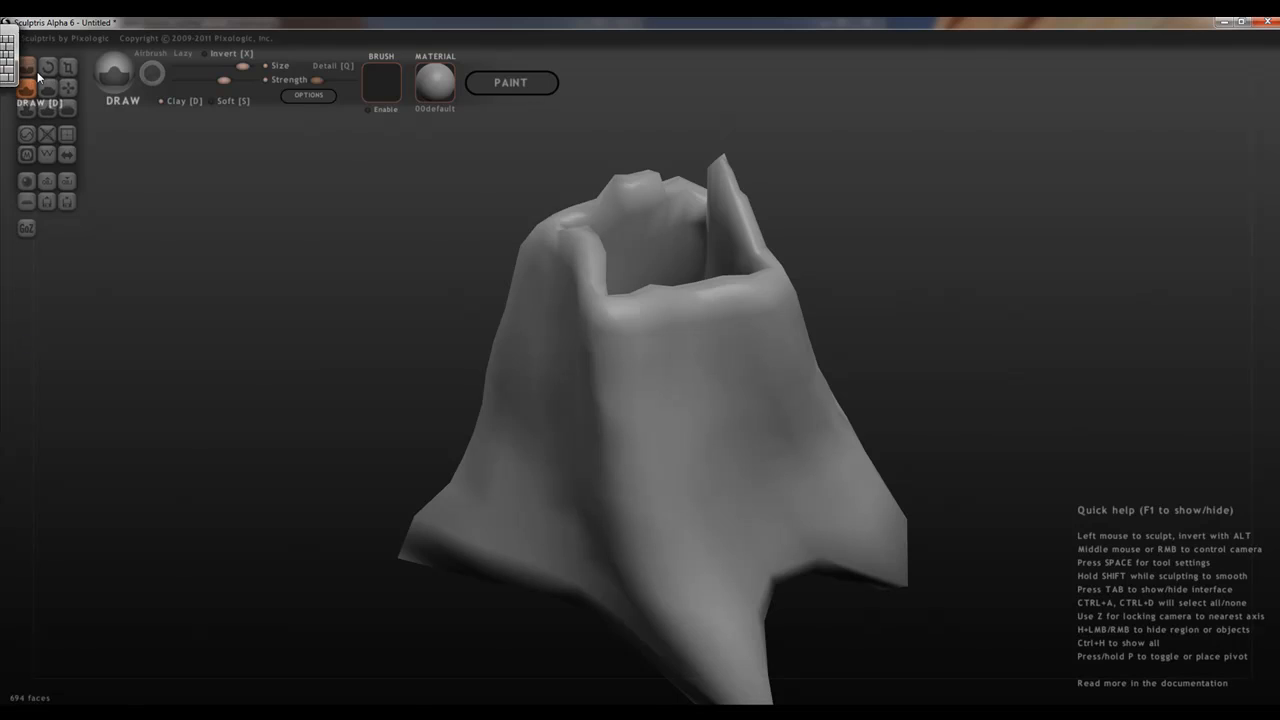
# Export the sculpted trunk to the Desktop as a Wavefront OBJ file named base tree
pyautogui.click(67, 182)
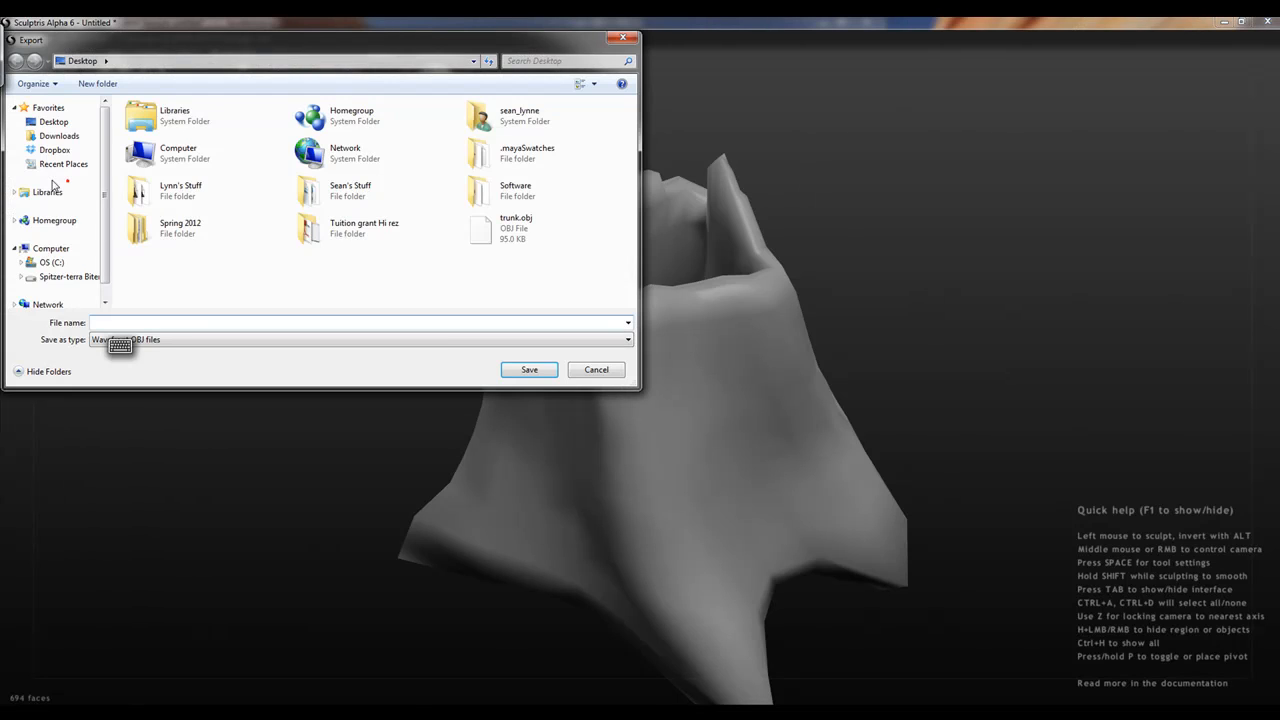
pyautogui.click(174, 323)
pyautogui.write('base tree')
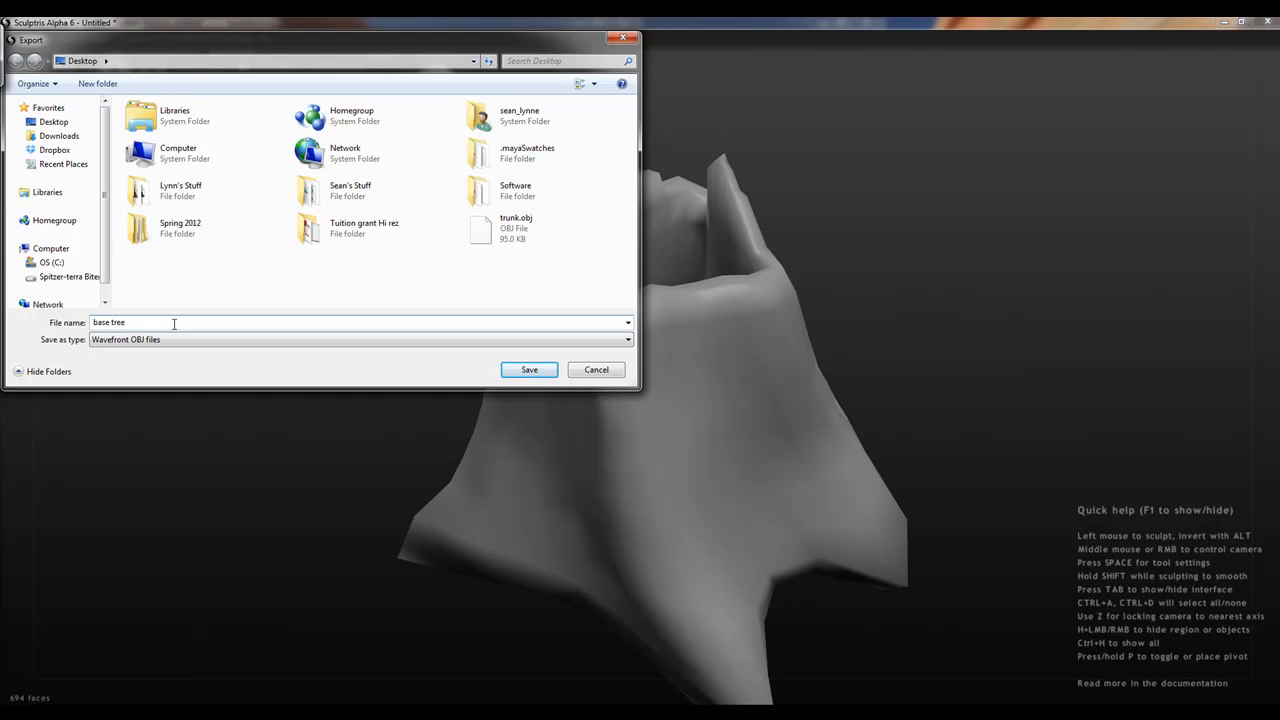
pyautogui.click(529, 370)
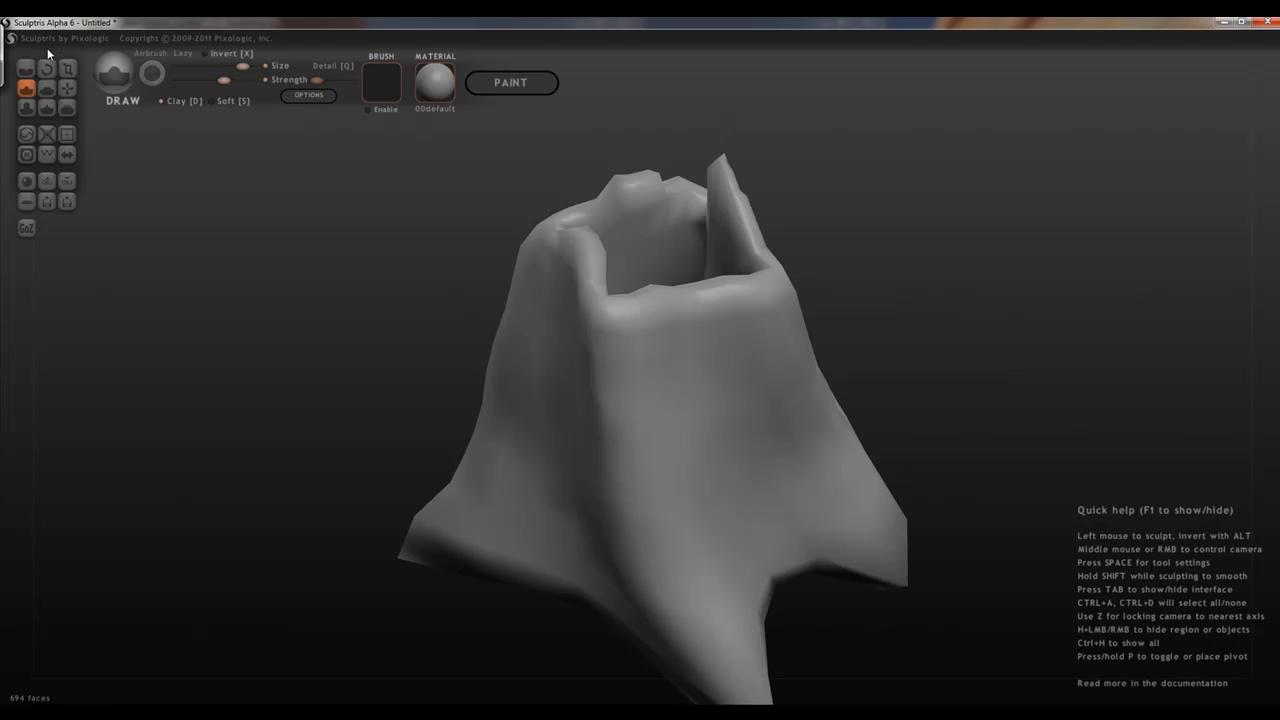
# Save the sculpture to the Desktop as a Sculptris file named treeness and close Sculptris
pyautogui.click(62, 200)
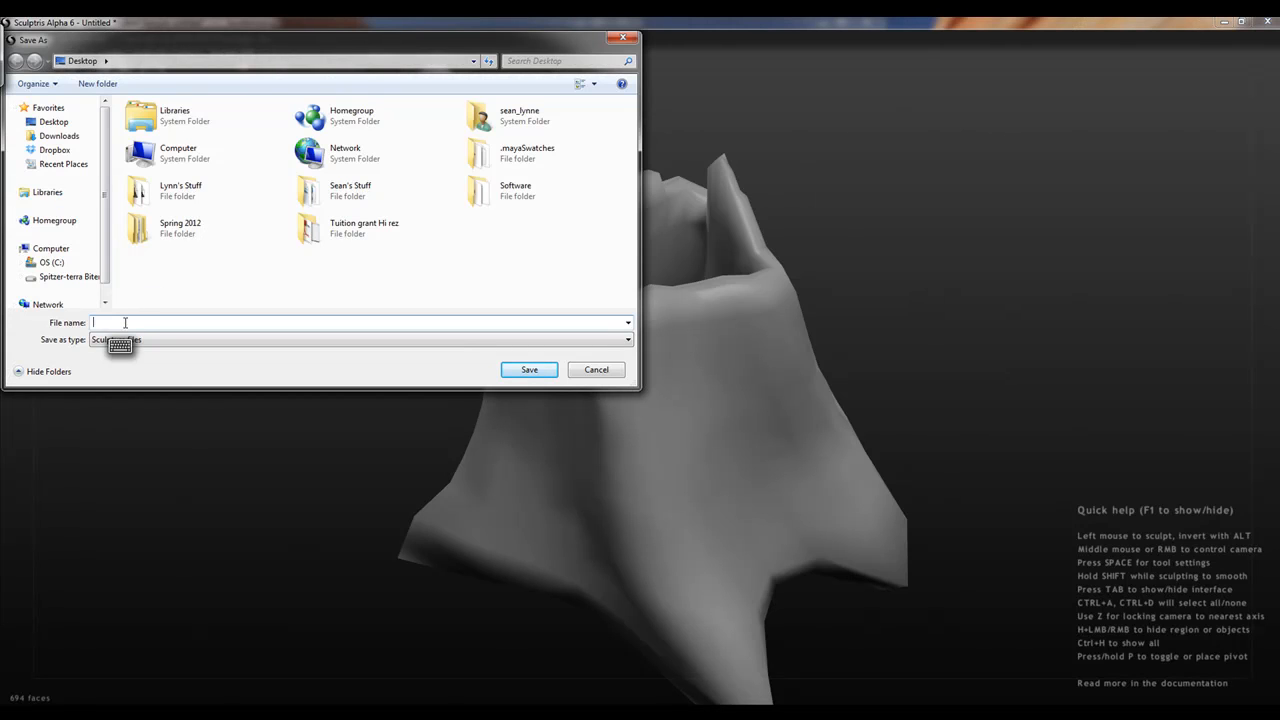
pyautogui.write('treeness')
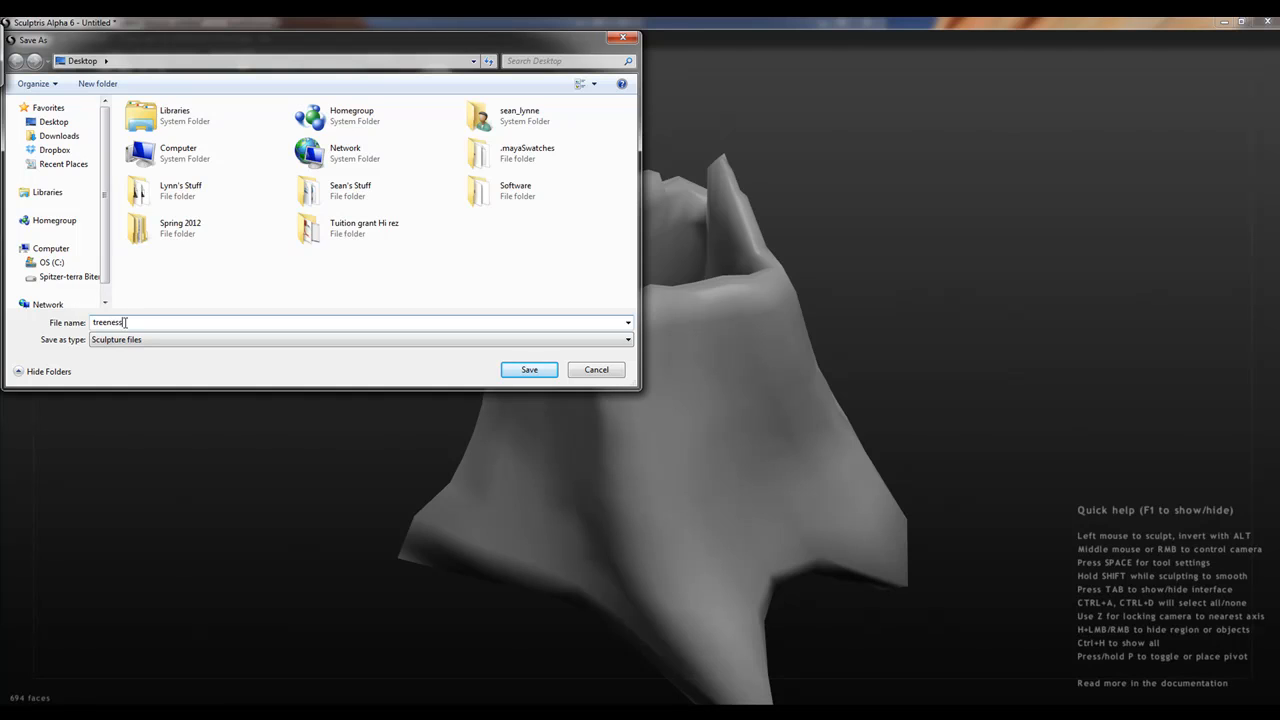
pyautogui.click(529, 370)
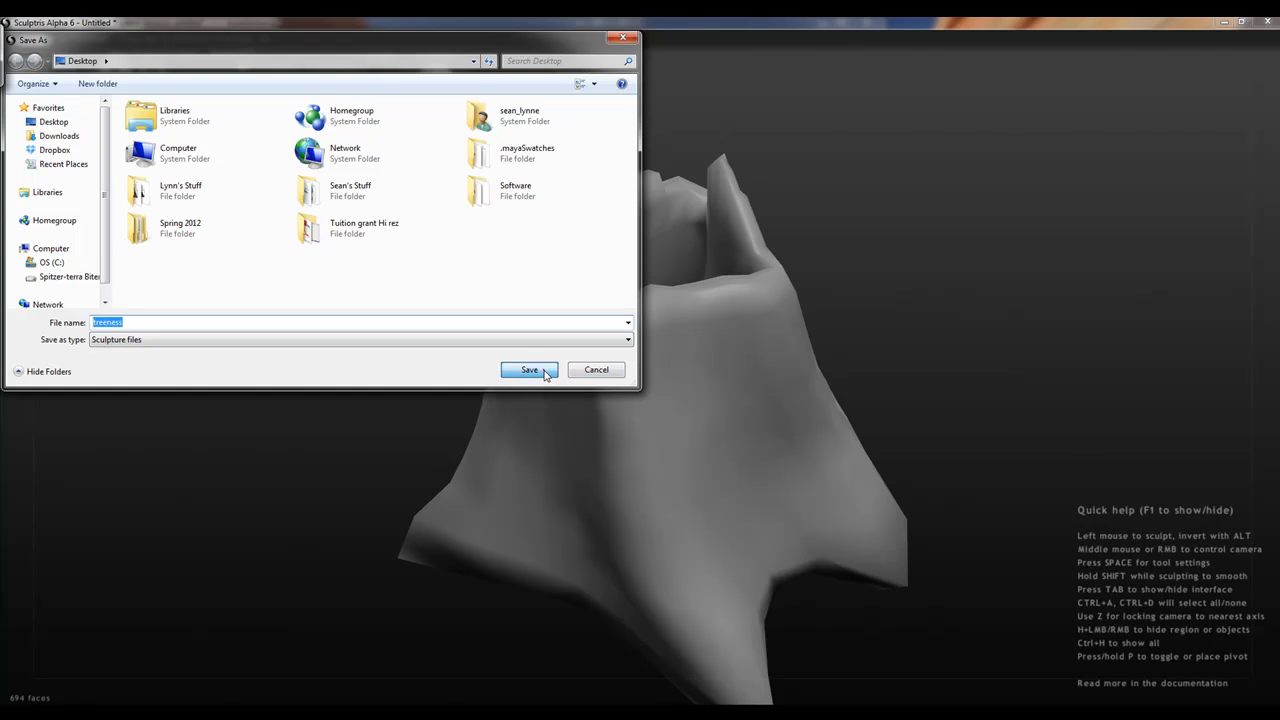
pyautogui.click(1268, 24)
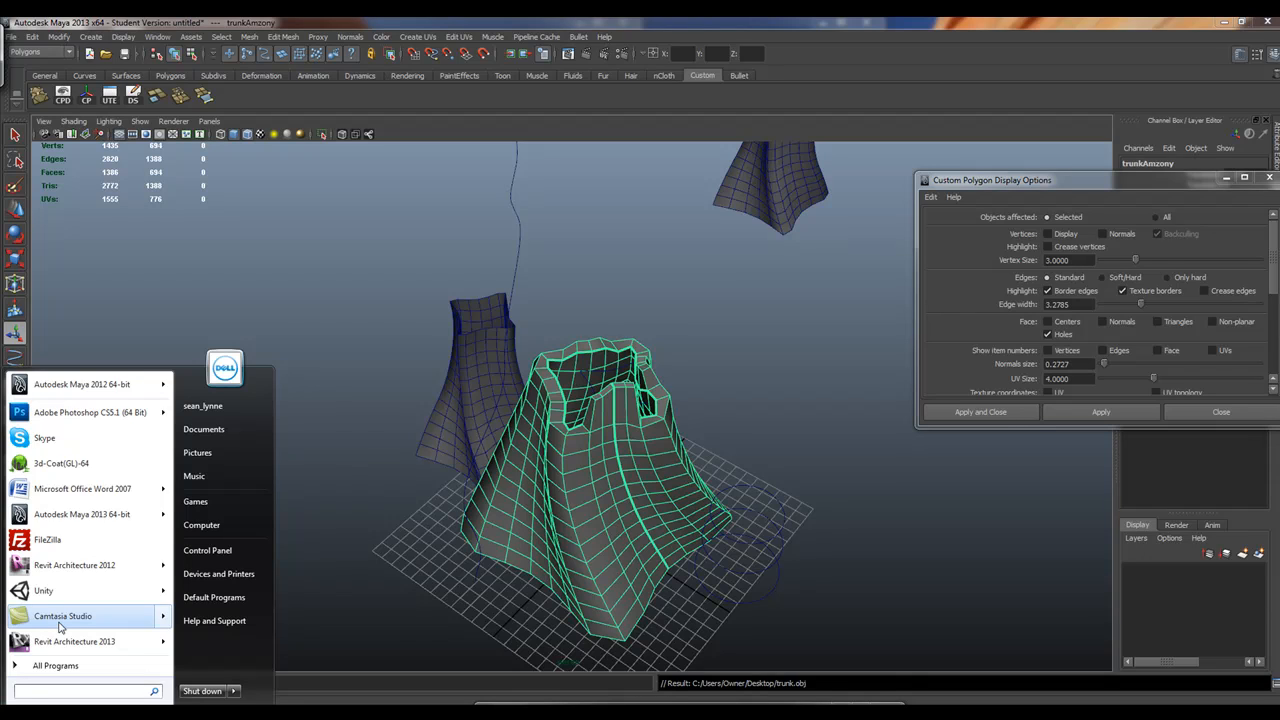
# Launch ZBrush 4R4 from the Pixologic program folder
pyautogui.click(62, 665)
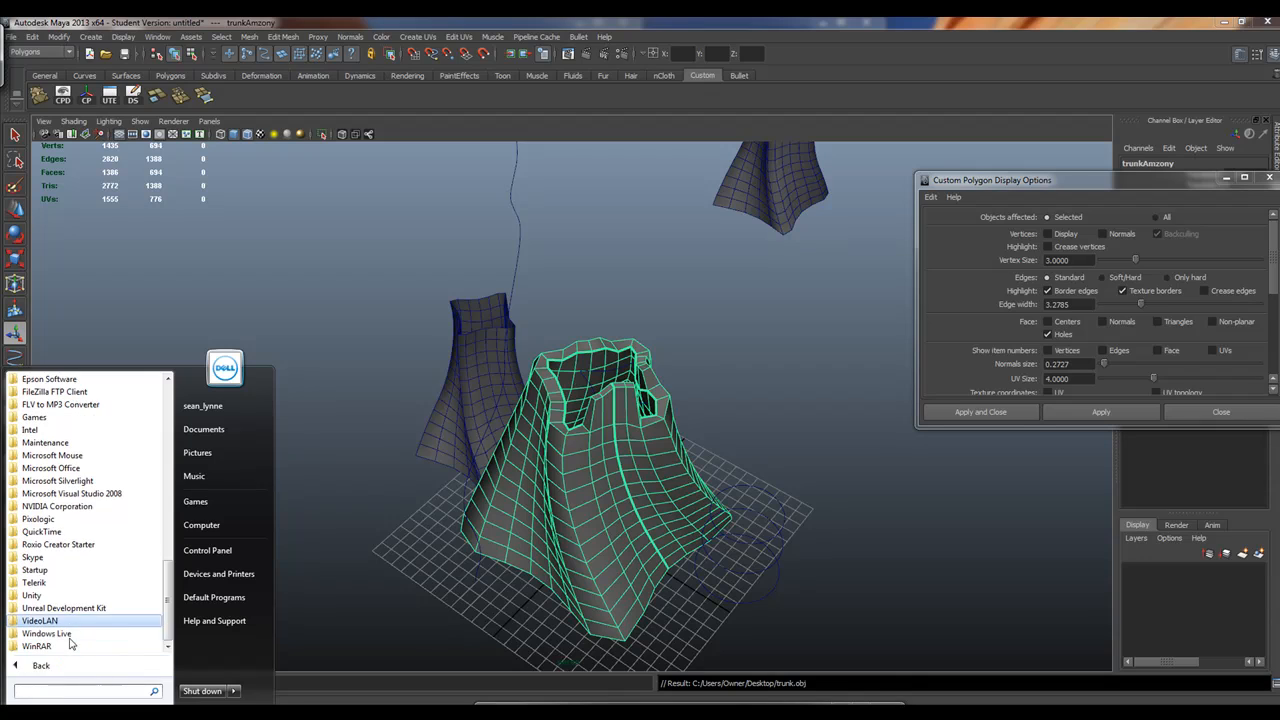
pyautogui.scroll(2, 72, 636)
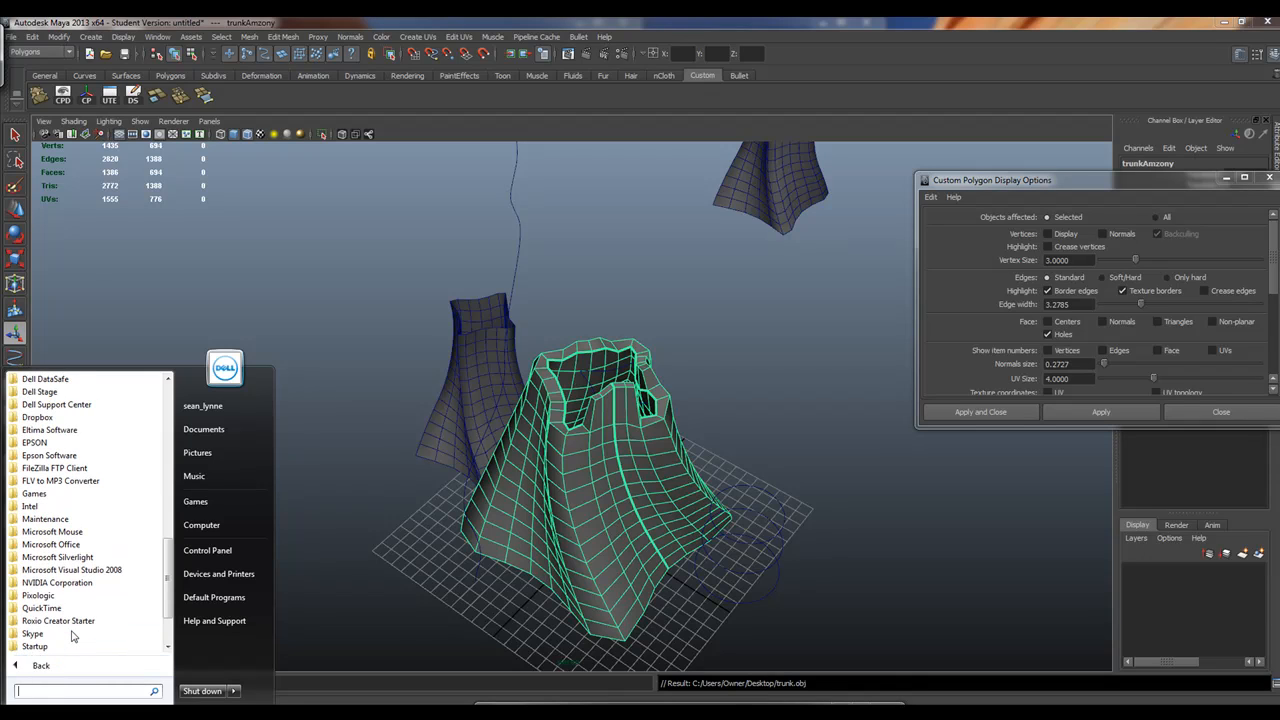
pyautogui.click(47, 597)
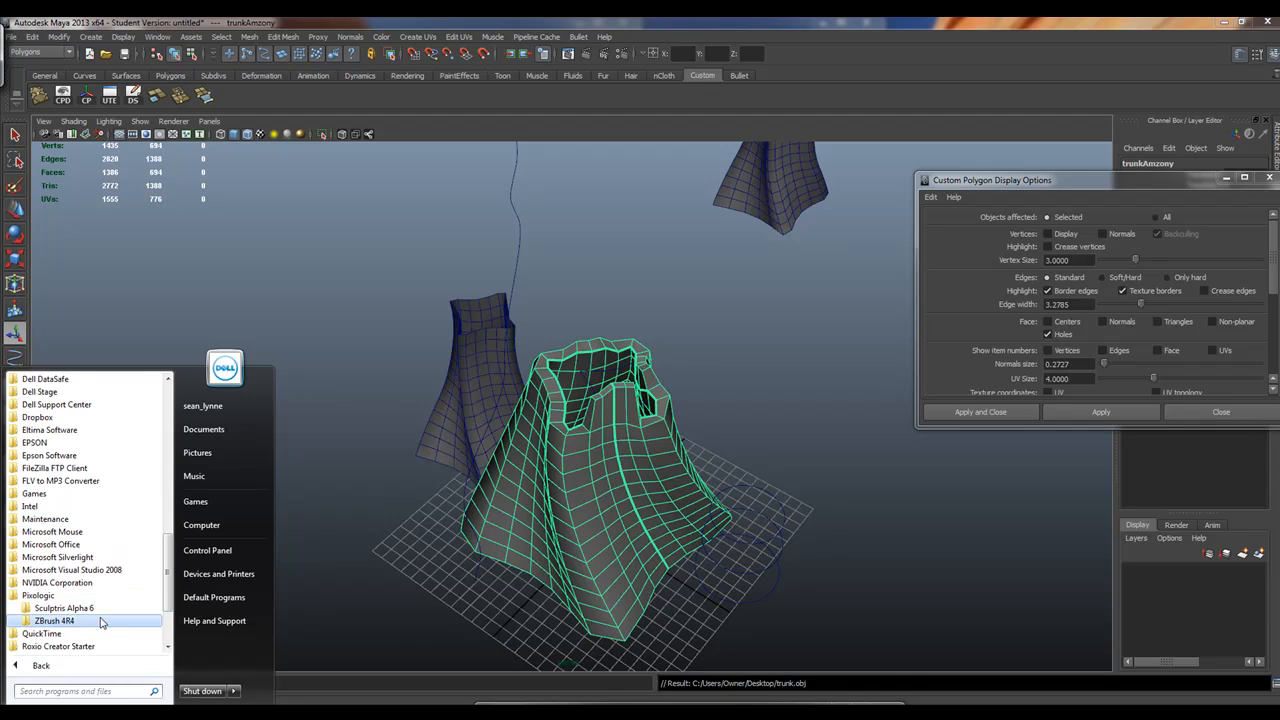
pyautogui.click(79, 622)
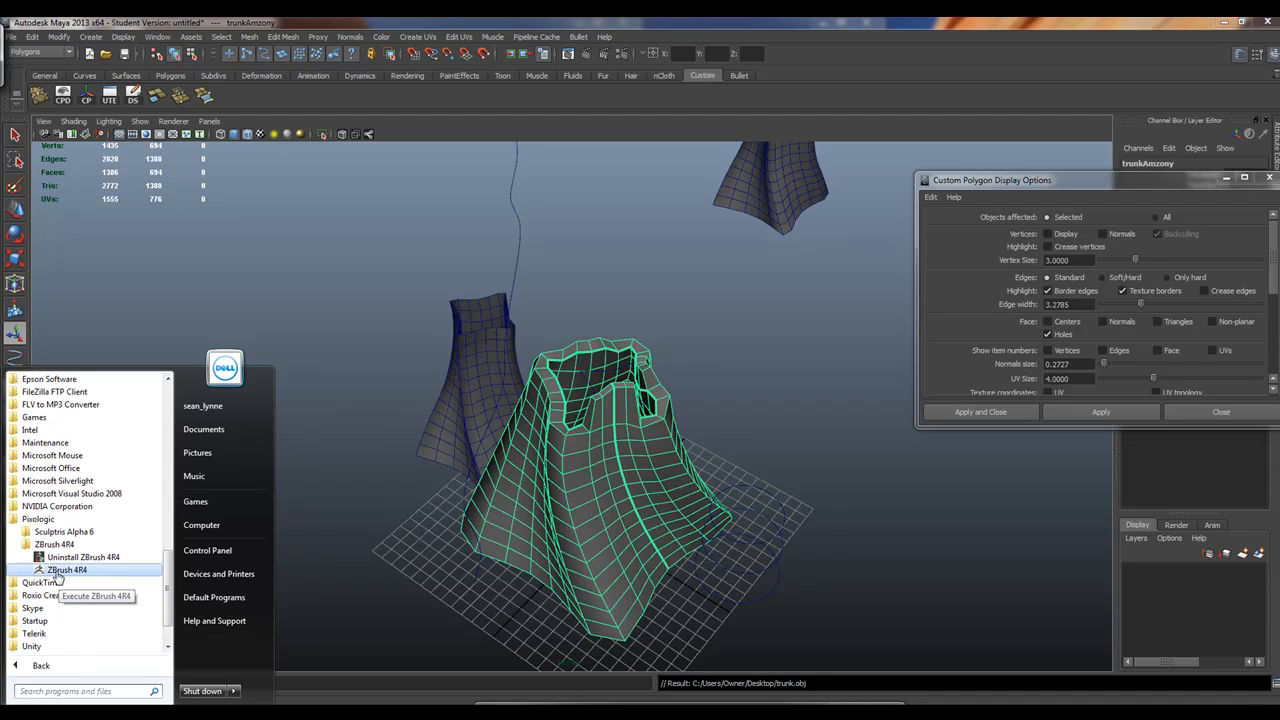
pyautogui.click(57, 572)
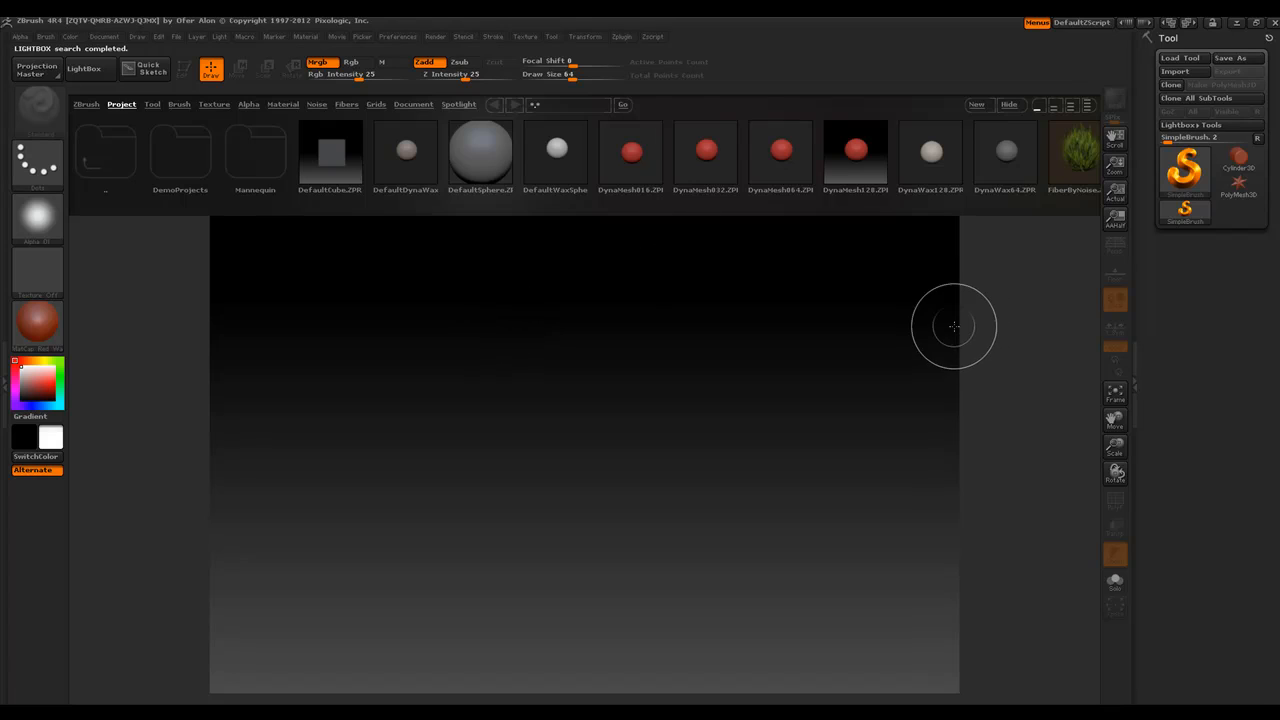
# Import base tree.obj from the Desktop as a new tool
pyautogui.click(1173, 73)
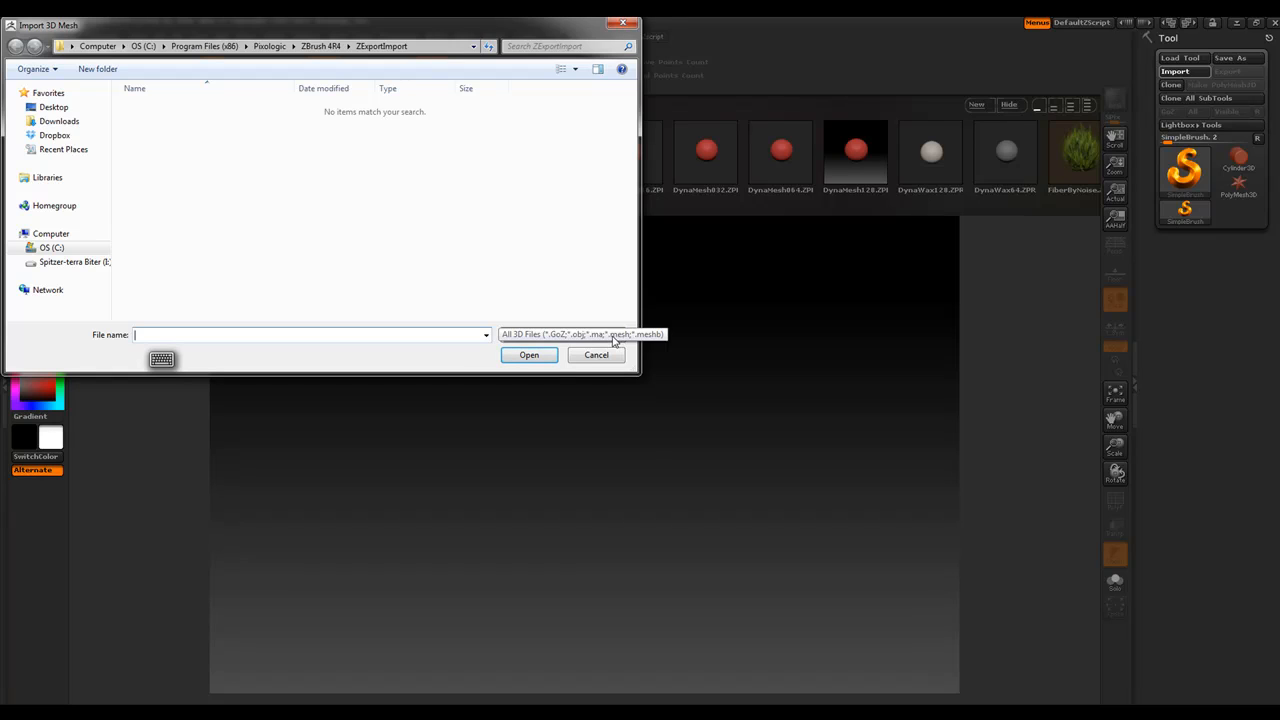
pyautogui.click(55, 107)
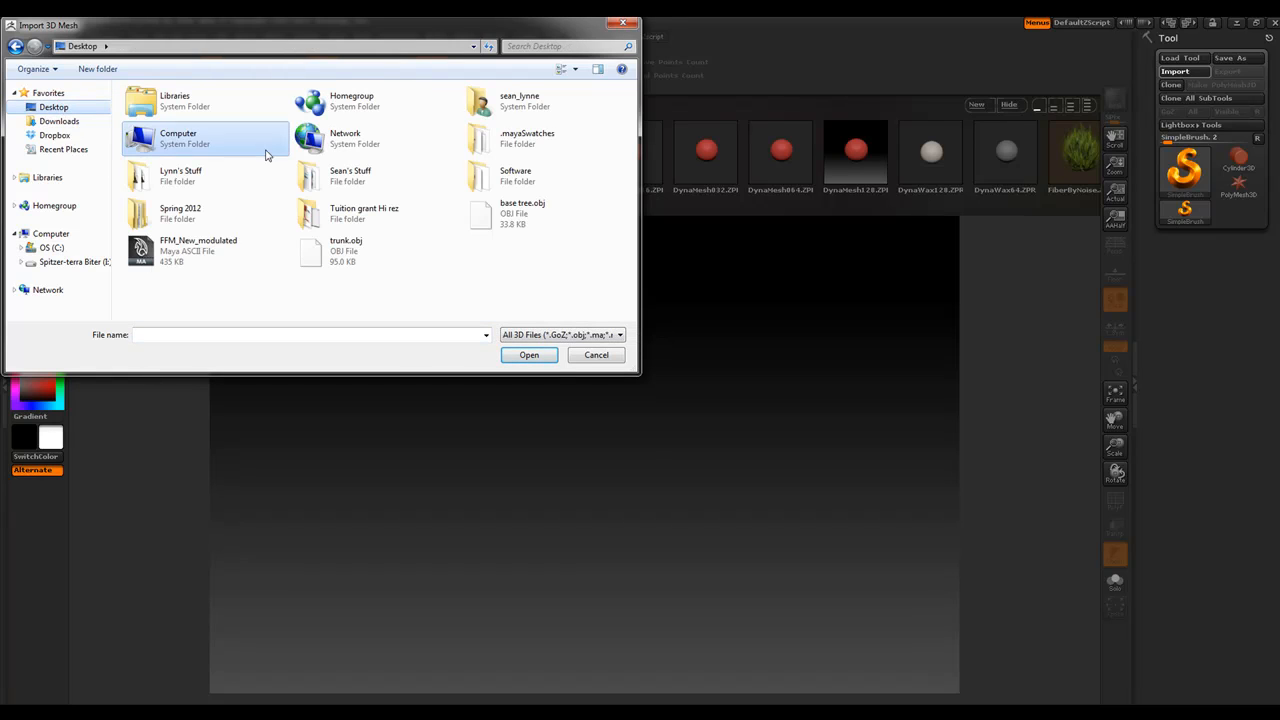
pyautogui.click(481, 218)
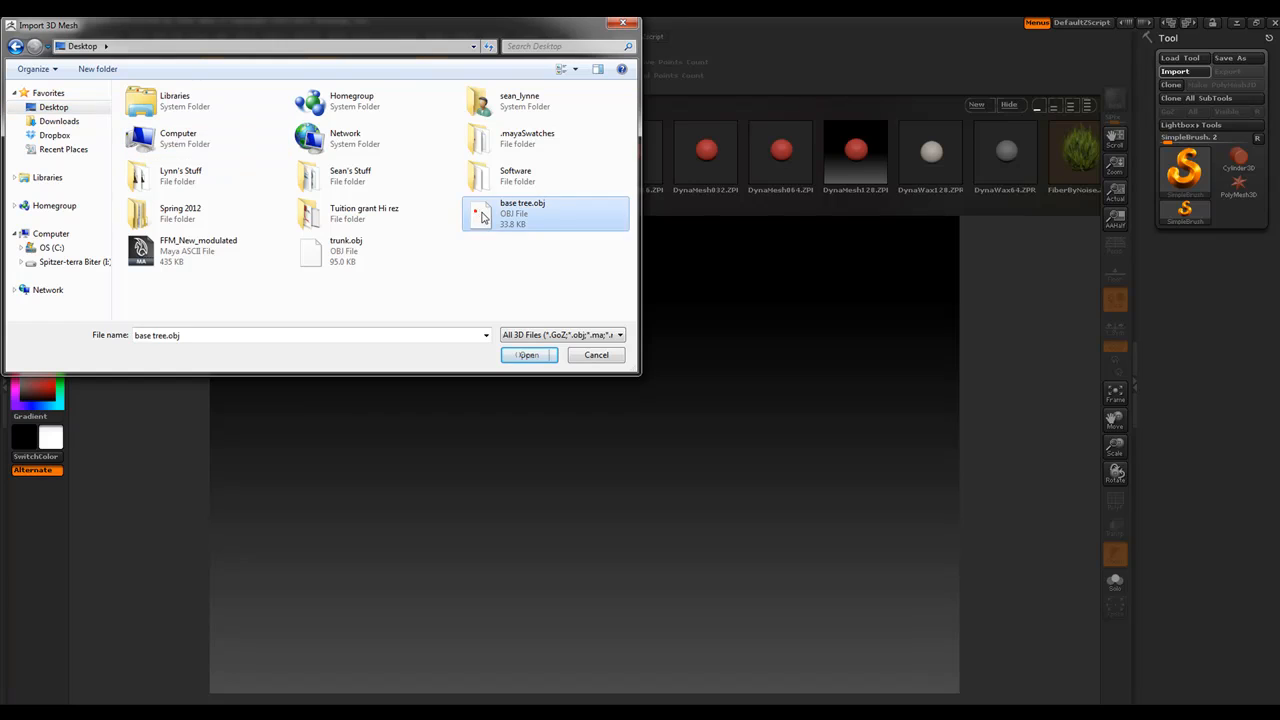
pyautogui.click(524, 355)
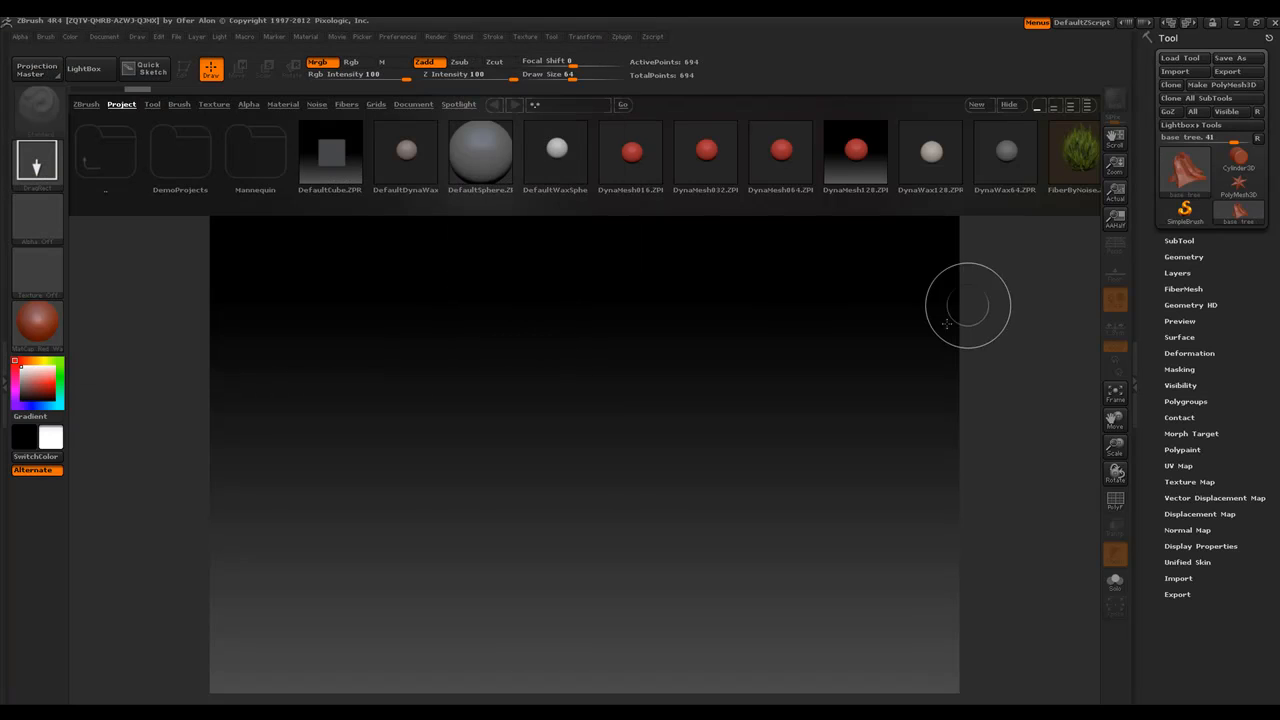
# Draw the imported trunk on the canvas in Edit mode and expand its Geometry settings
pyautogui.moveTo(593, 453); pyautogui.dragTo(563, 681)
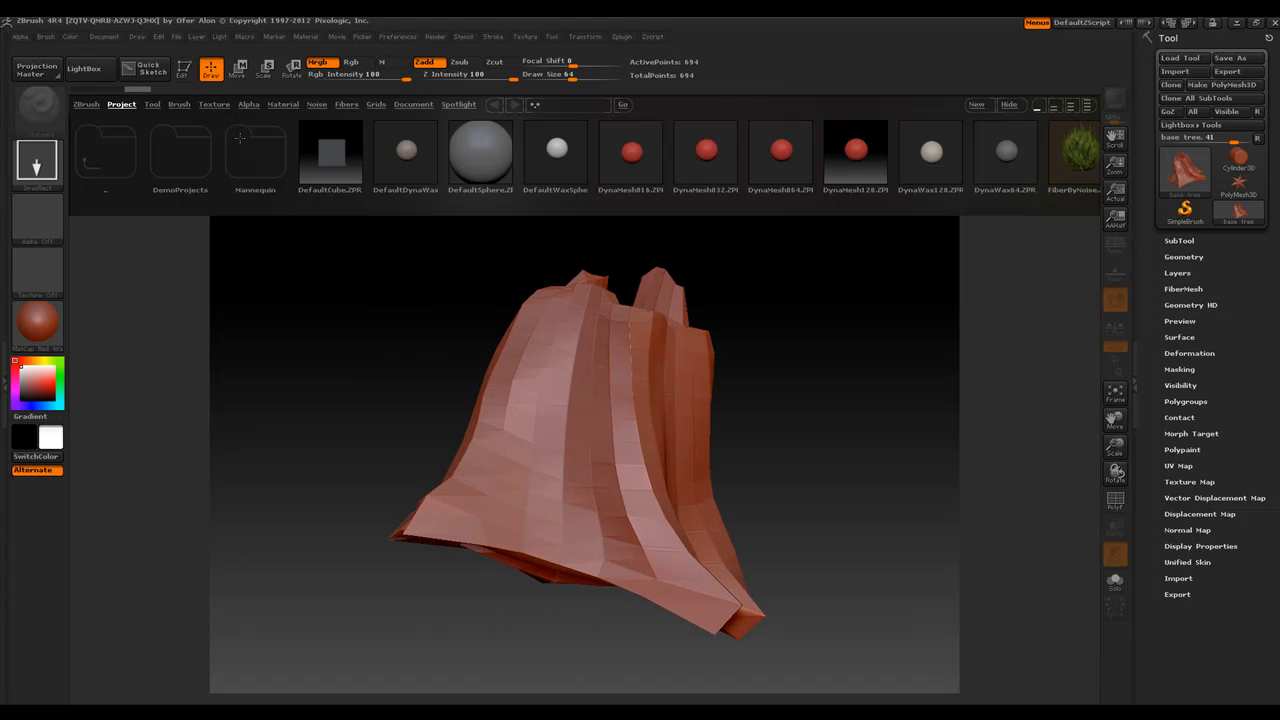
pyautogui.click(183, 70)
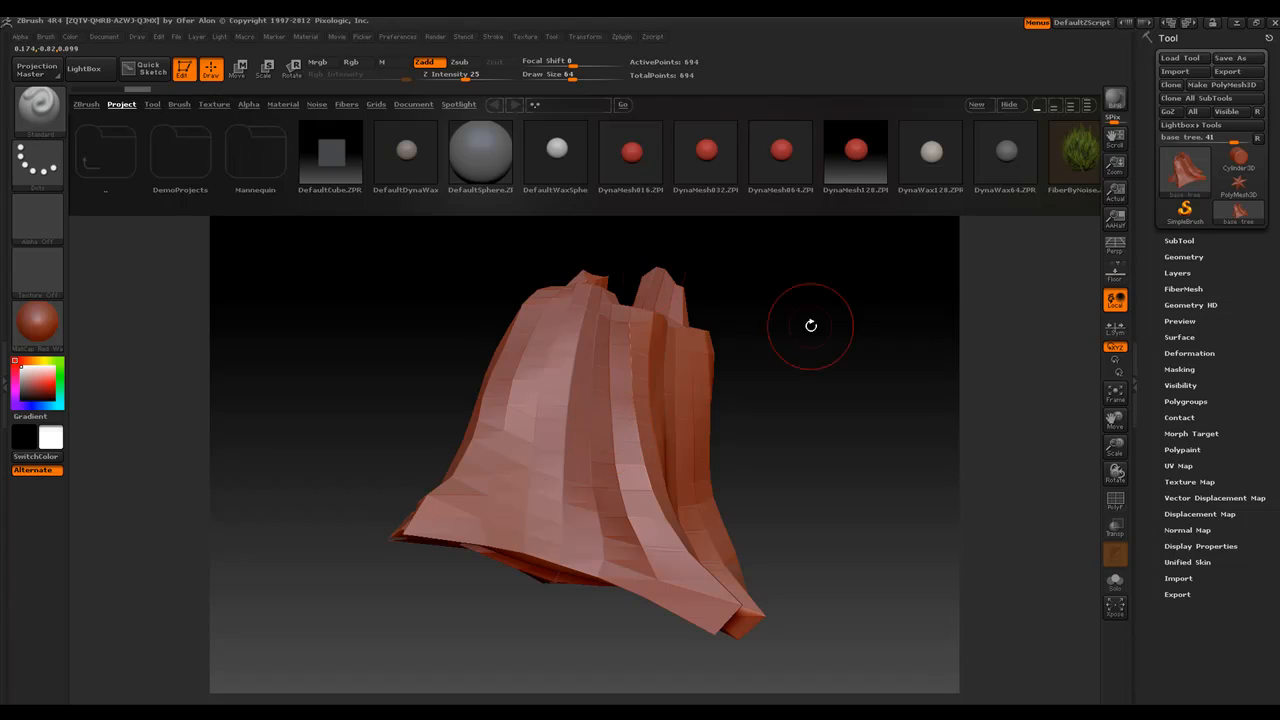
pyautogui.click(1191, 258)
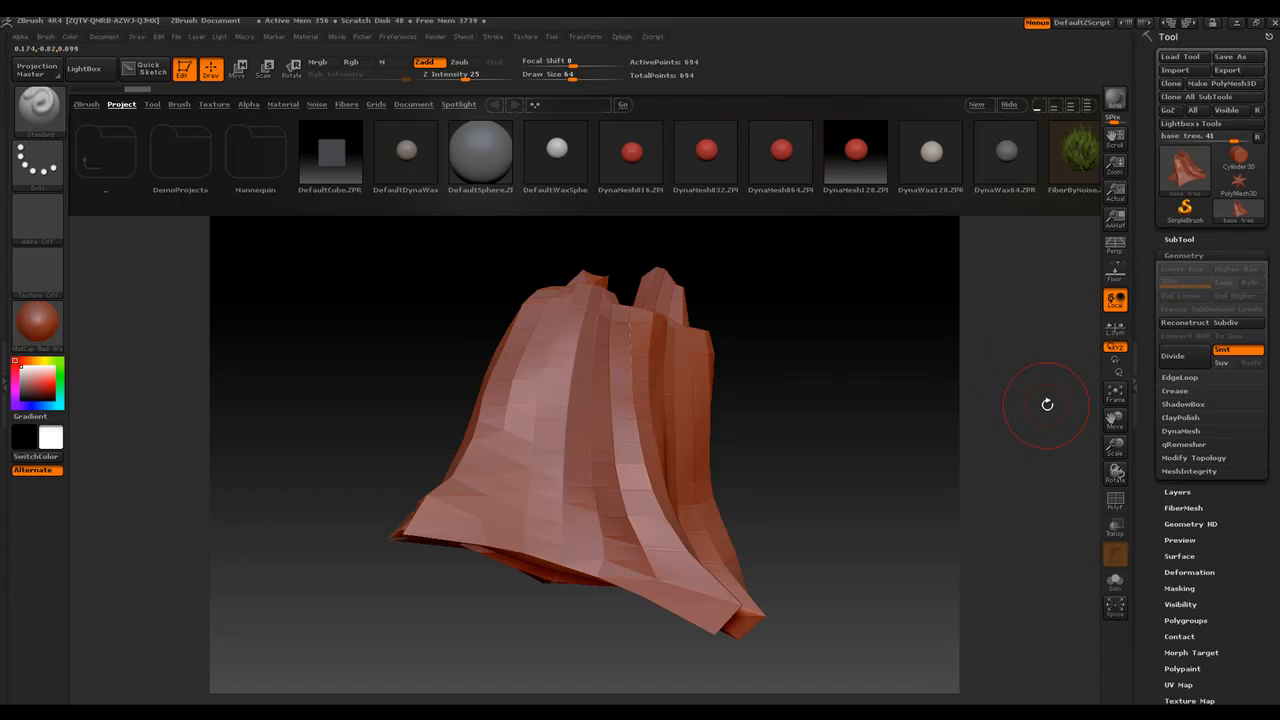
pyautogui.moveTo(811, 443); pyautogui.dragTo(930, 377)
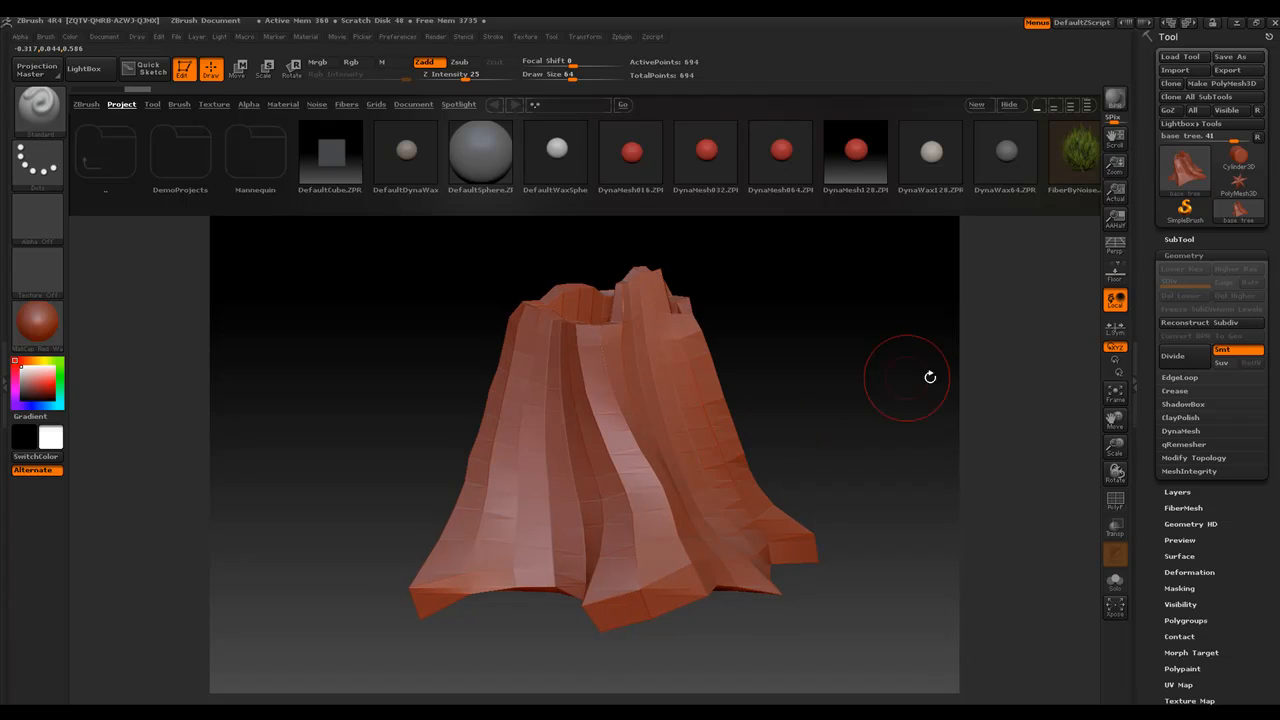